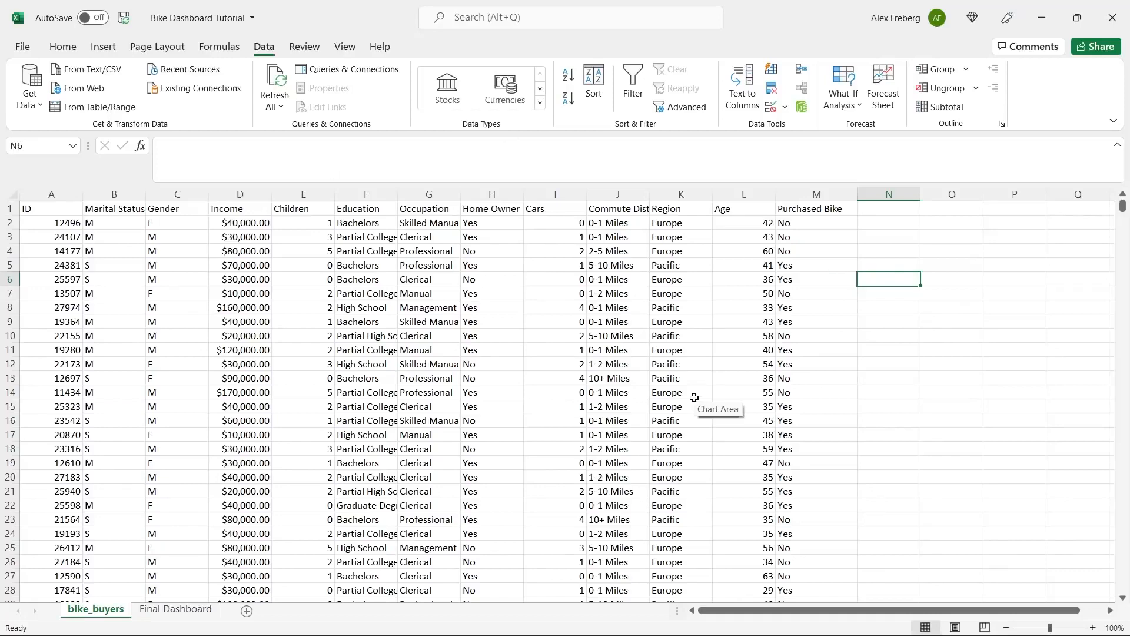
# Look over the Final Dashboard sheet and filter it by region to North America, Europe and Pacific in turn.
pyautogui.click(174, 611)
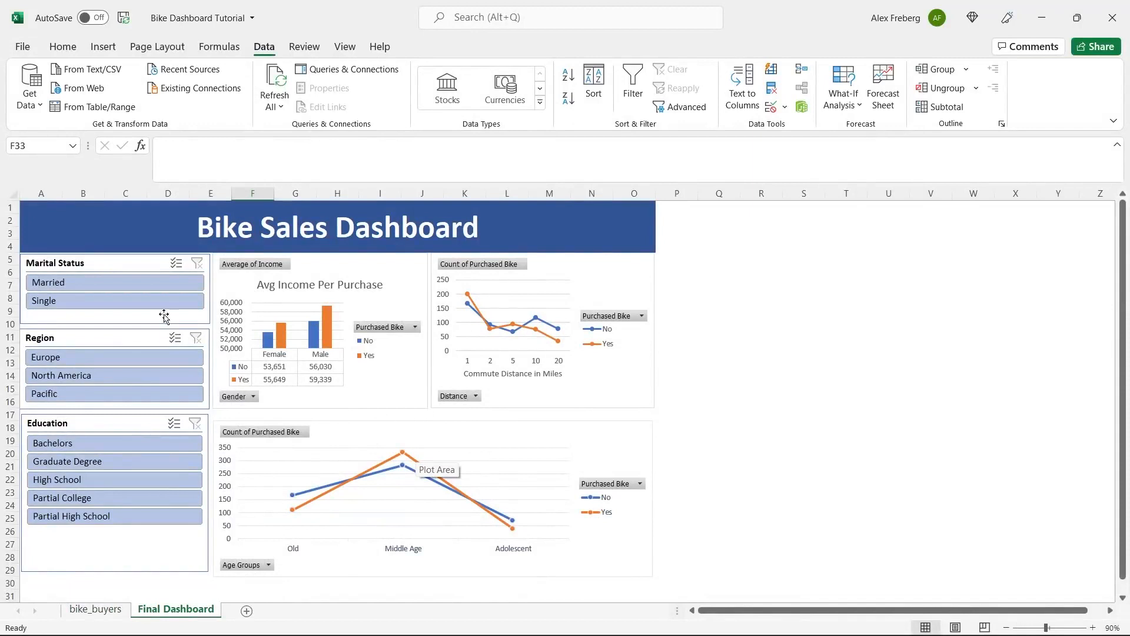
pyautogui.click(154, 375)
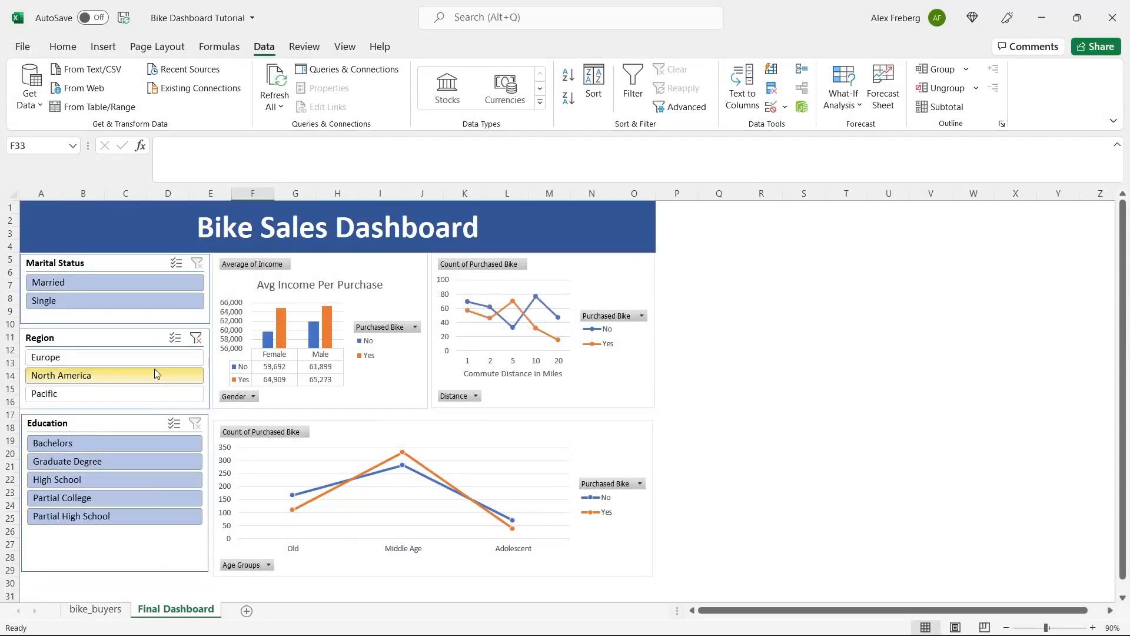
pyautogui.click(157, 358)
pyautogui.click(156, 392)
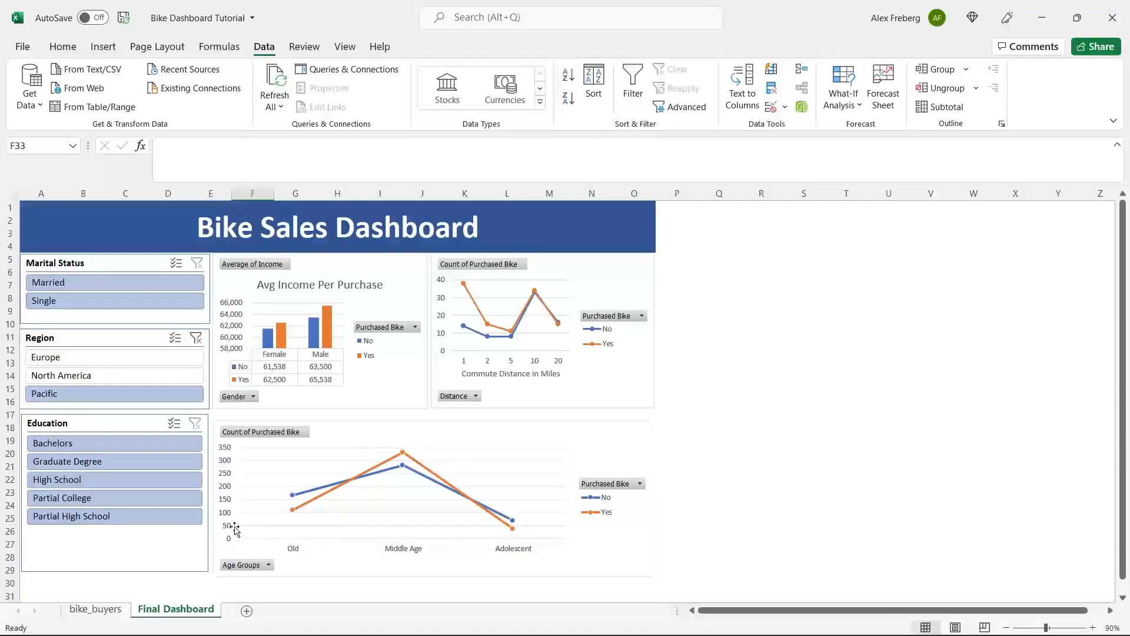
# Hide the Final Dashboard sheet.
pyautogui.click(107, 610)
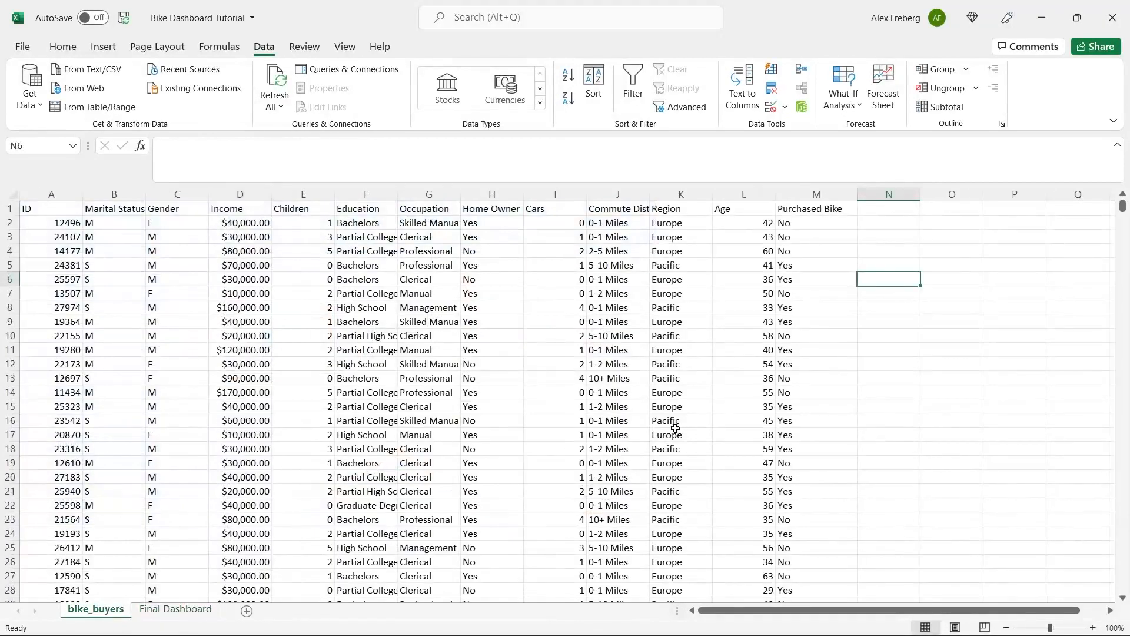
pyautogui.rightClick(186, 611)
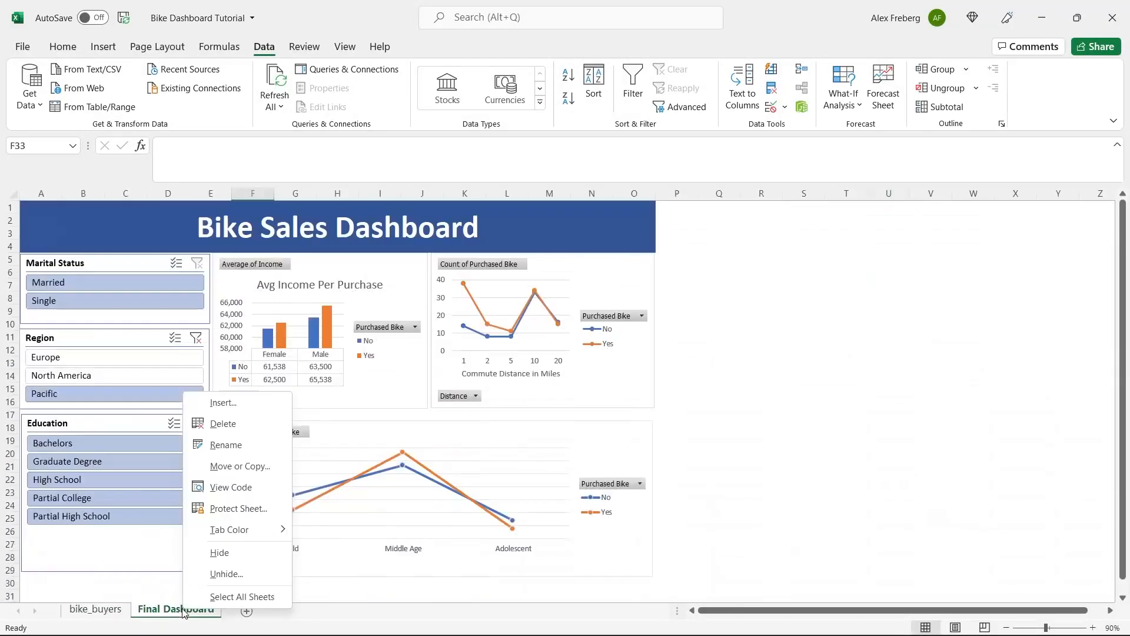
pyautogui.click(220, 552)
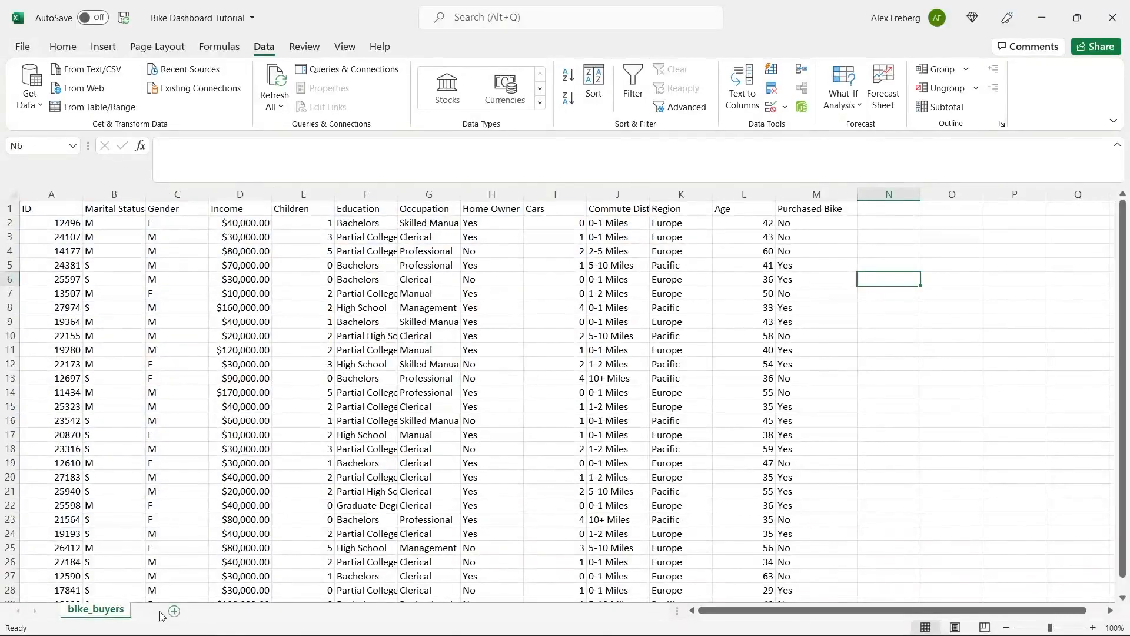
# Add two new sheets after bike_buyers and name them Dashboard and Pivot Table.
pyautogui.click(159, 613)
pyautogui.doubleClick(154, 610)
pyautogui.write('D')
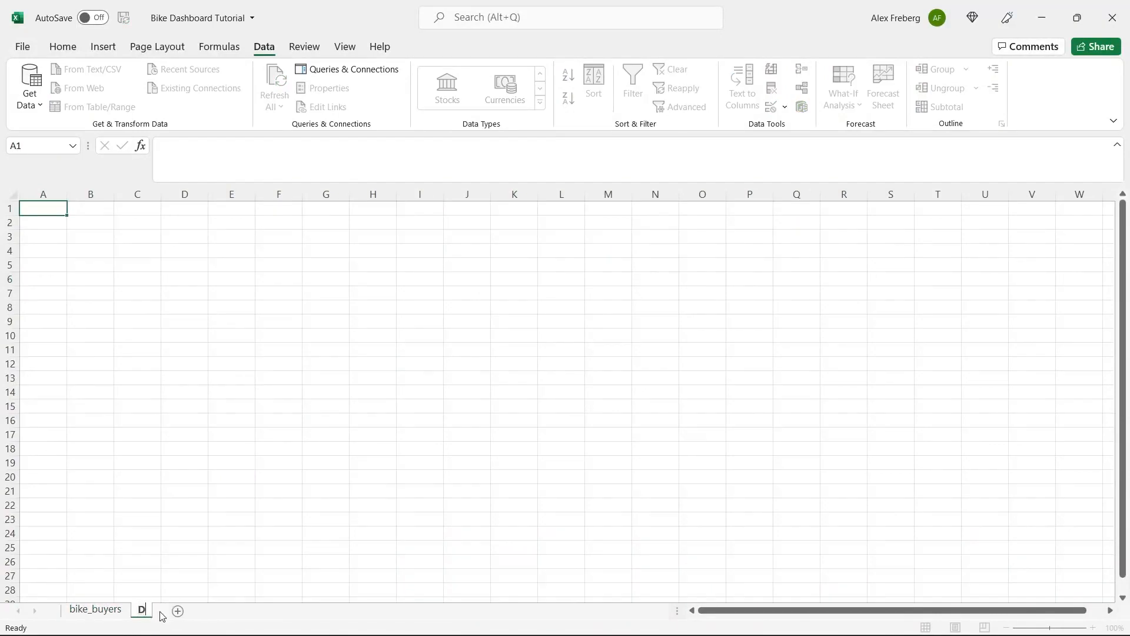
pyautogui.write('ashboard')
pyautogui.click(222, 612)
pyautogui.write('Pivot')
pyautogui.doubleClick(222, 610)
pyautogui.write('Pivot Table')
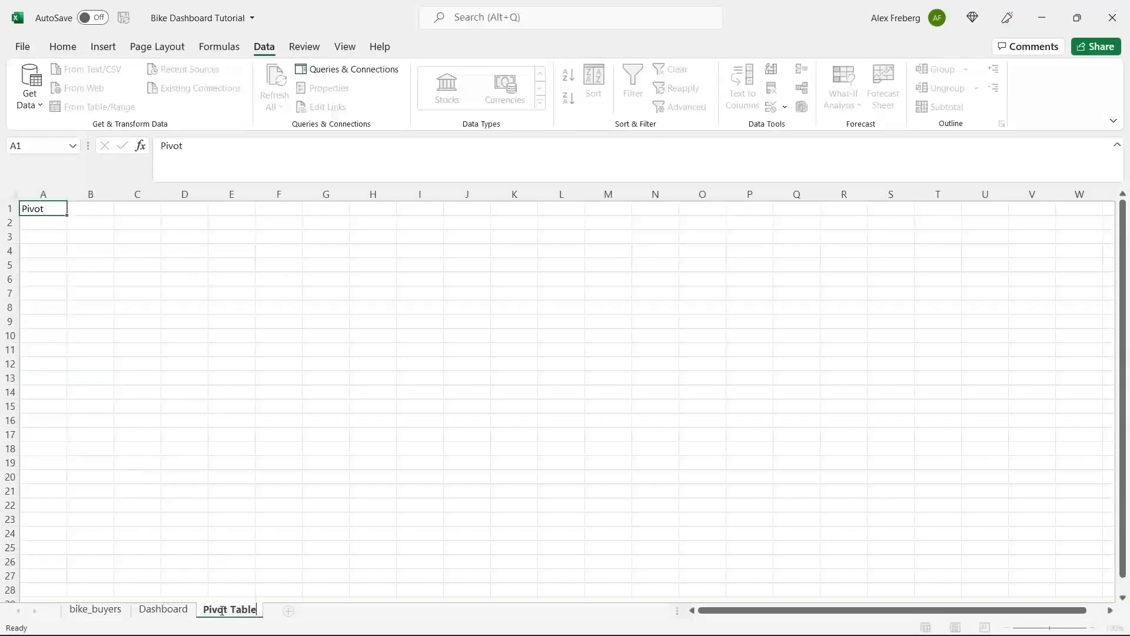
# Add a sheet named Working Sheet and arrange the new sheets in the order Working Sheet, Pivot Table, Dashboard.
pyautogui.click(290, 611)
pyautogui.doubleClick(290, 610)
pyautogui.write('Working Sheet')
pyautogui.click(286, 551)
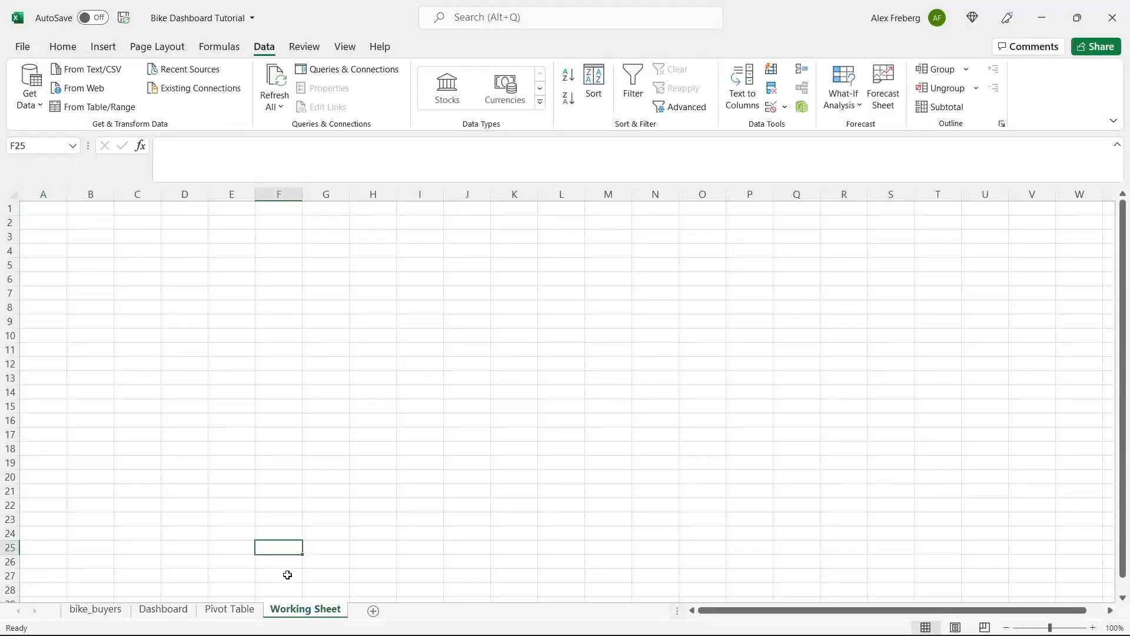
pyautogui.moveTo(295, 613); pyautogui.dragTo(179, 615)
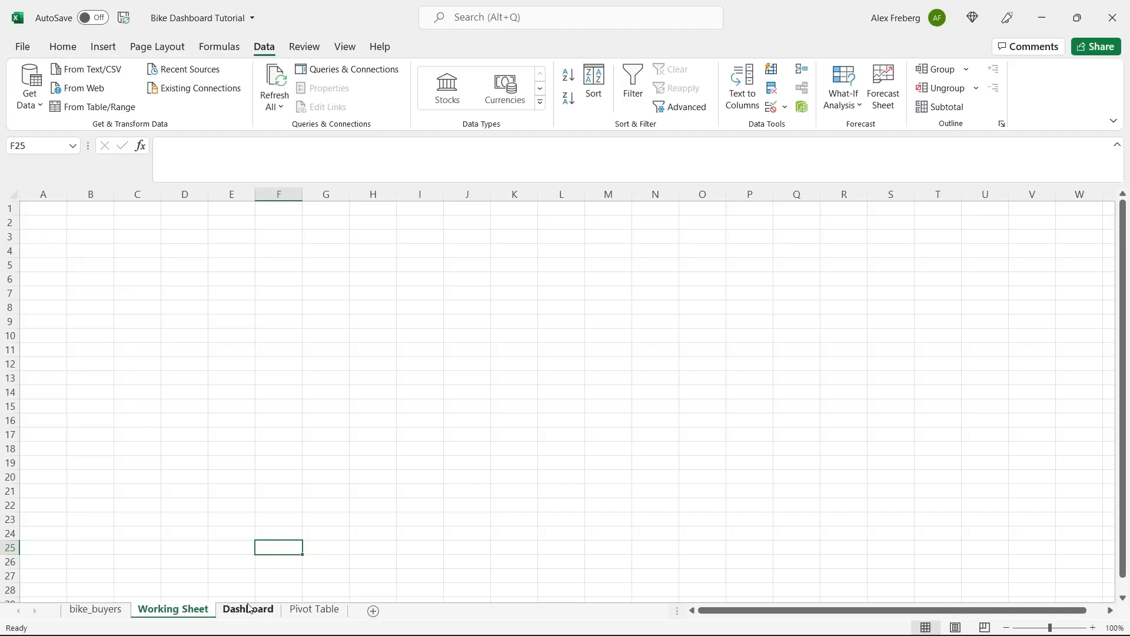
pyautogui.moveTo(323, 615); pyautogui.dragTo(218, 616)
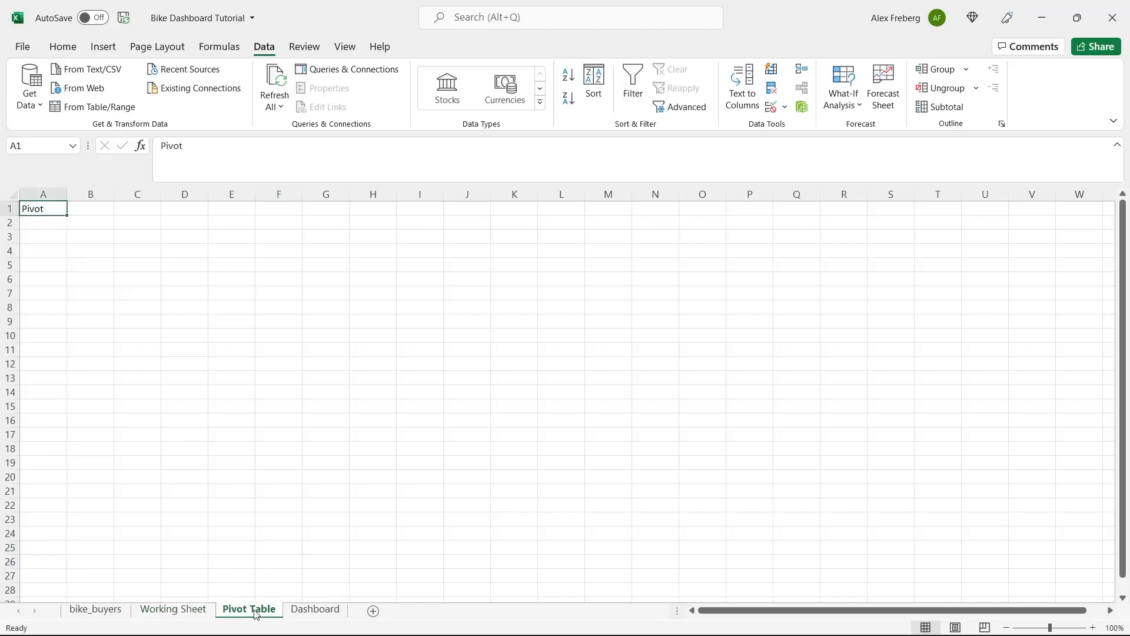
# Copy the entire contents of the bike_buyers sheet into Working Sheet, starting at cell A1.
pyautogui.click(105, 609)
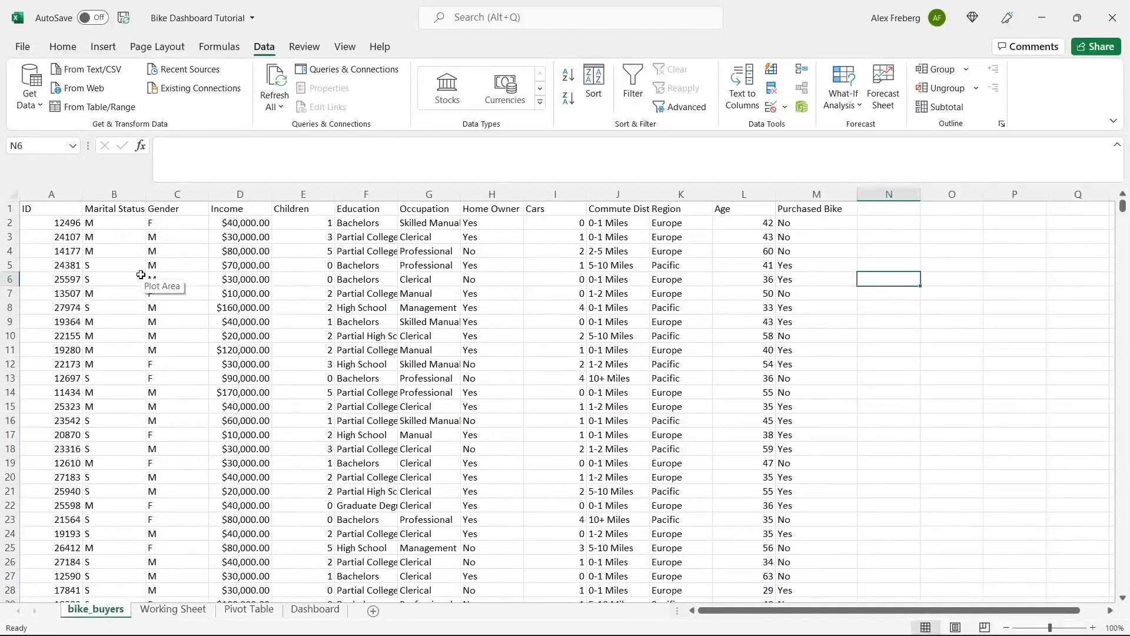
pyautogui.click(10, 193)
pyautogui.hotkey('ctrl', 'c')
pyautogui.hotkey('ctrl', 'pagedown')
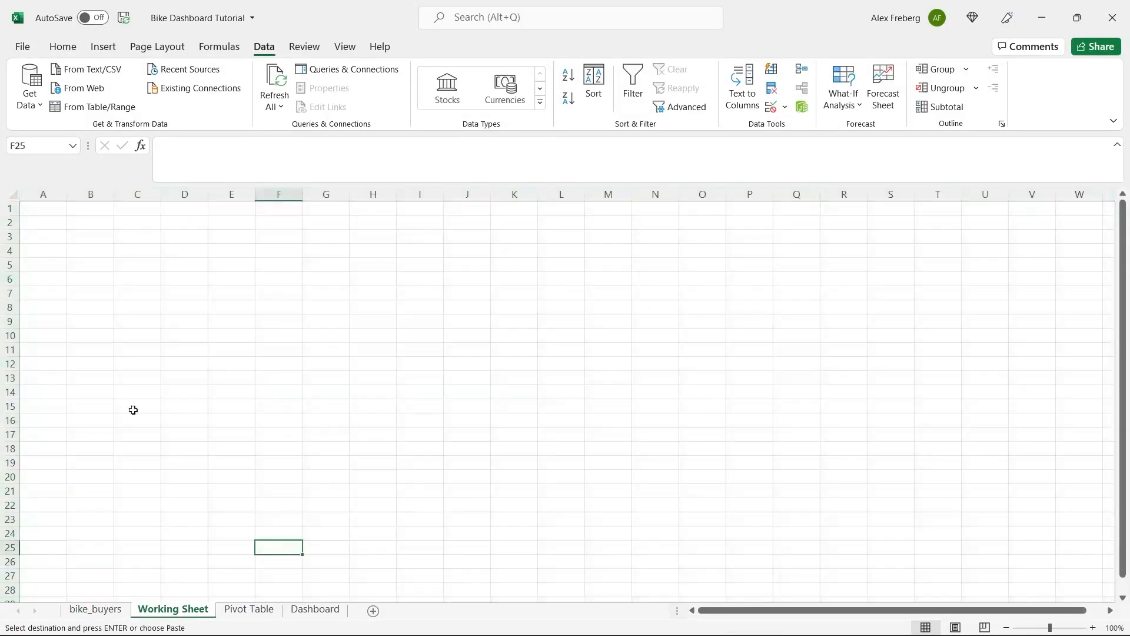
pyautogui.click(39, 209)
pyautogui.hotkey('ctrl', 'v')
pyautogui.click(115, 265)
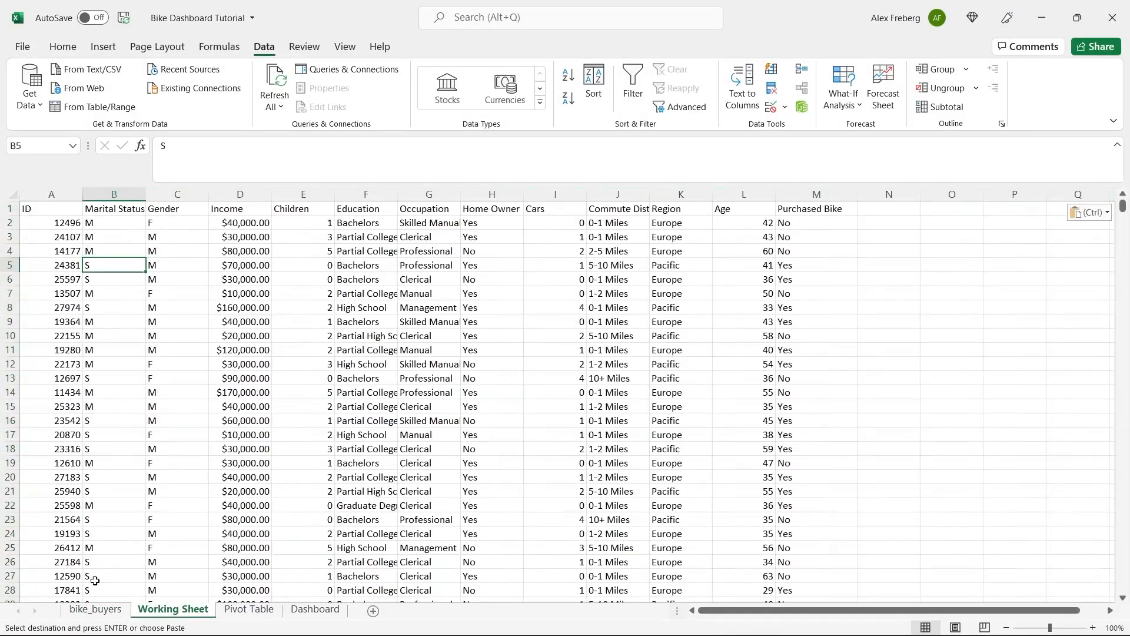
# Return to the bike_buyers sheet and clear the pending copy selection there.
pyautogui.click(96, 611)
pyautogui.click(112, 433)
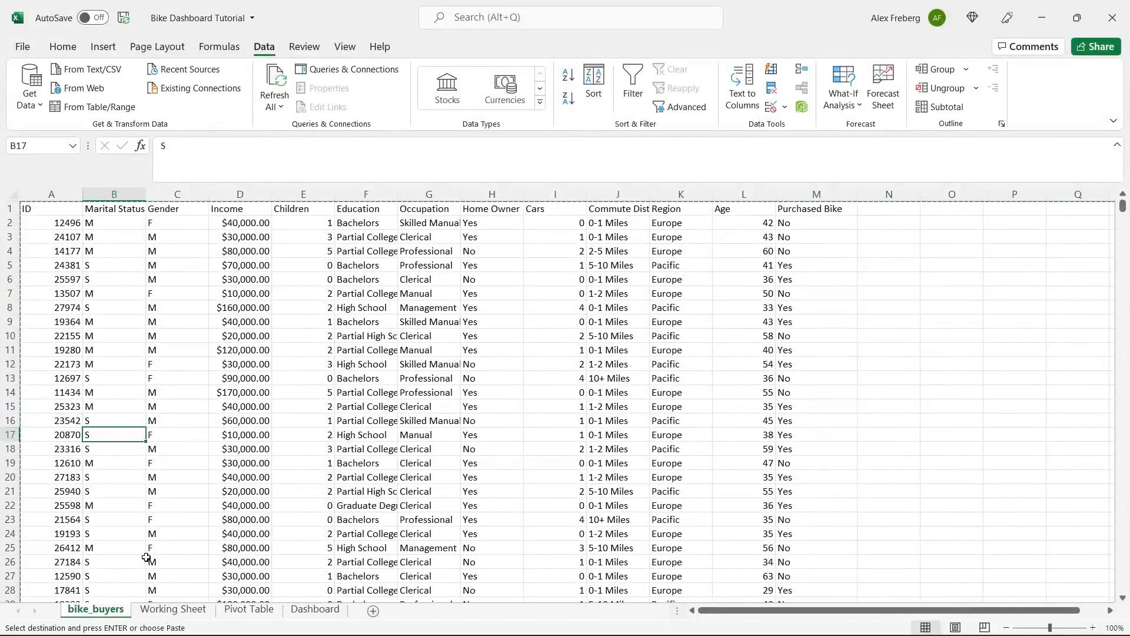
pyautogui.doubleClick(890, 293)
pyautogui.click(890, 280)
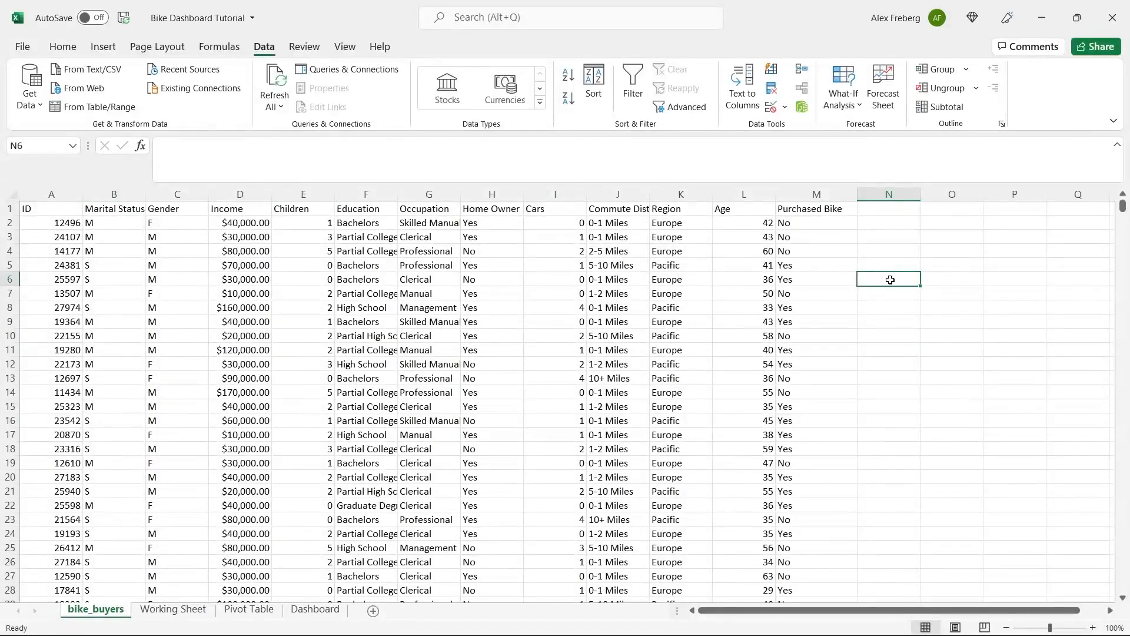
# Add filters to the header row of Working Sheet and widen all columns so their contents are readable.
pyautogui.click(174, 609)
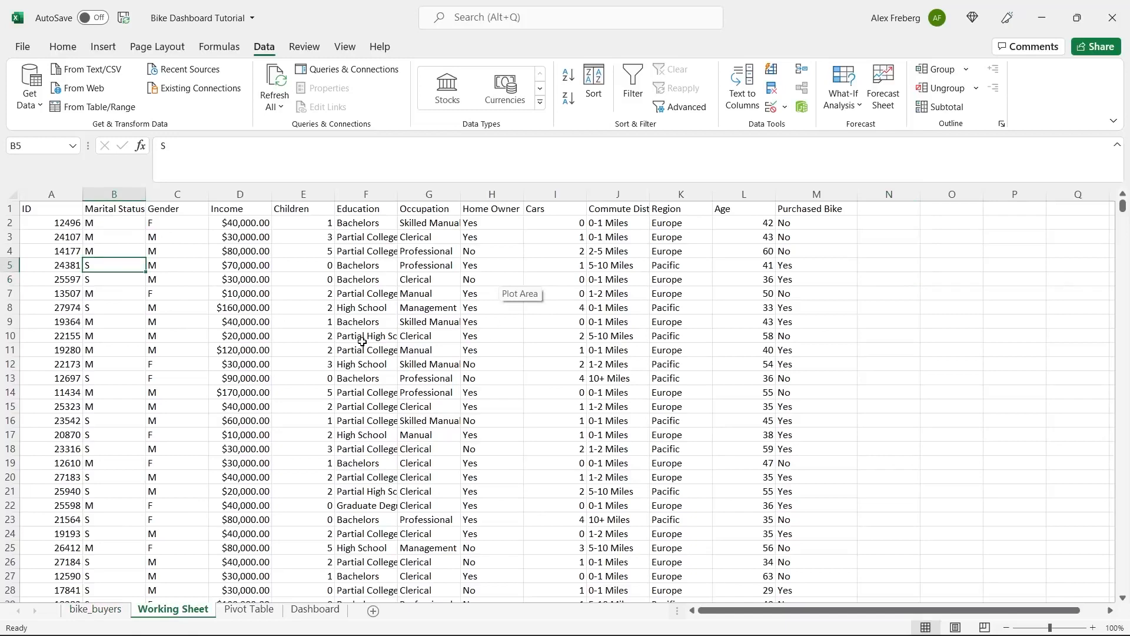
pyautogui.click(11, 190)
pyautogui.click(633, 88)
pyautogui.click(69, 234)
pyautogui.click(11, 192)
pyautogui.moveTo(82, 194); pyautogui.dragTo(110, 194)
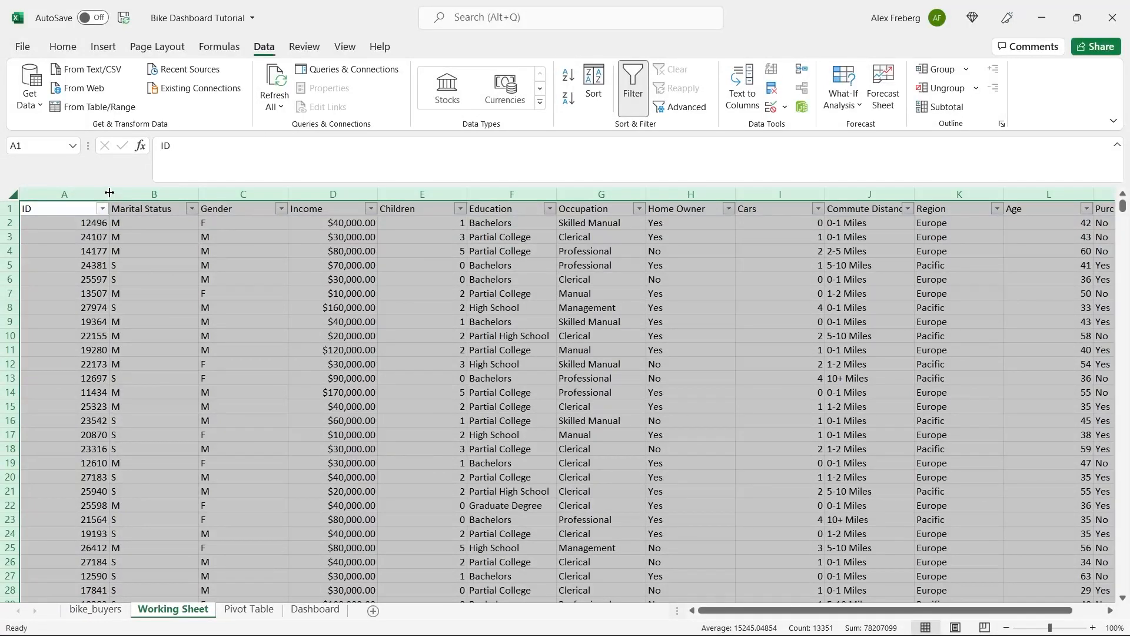
pyautogui.moveTo(109, 193); pyautogui.dragTo(116, 193)
pyautogui.click(152, 237)
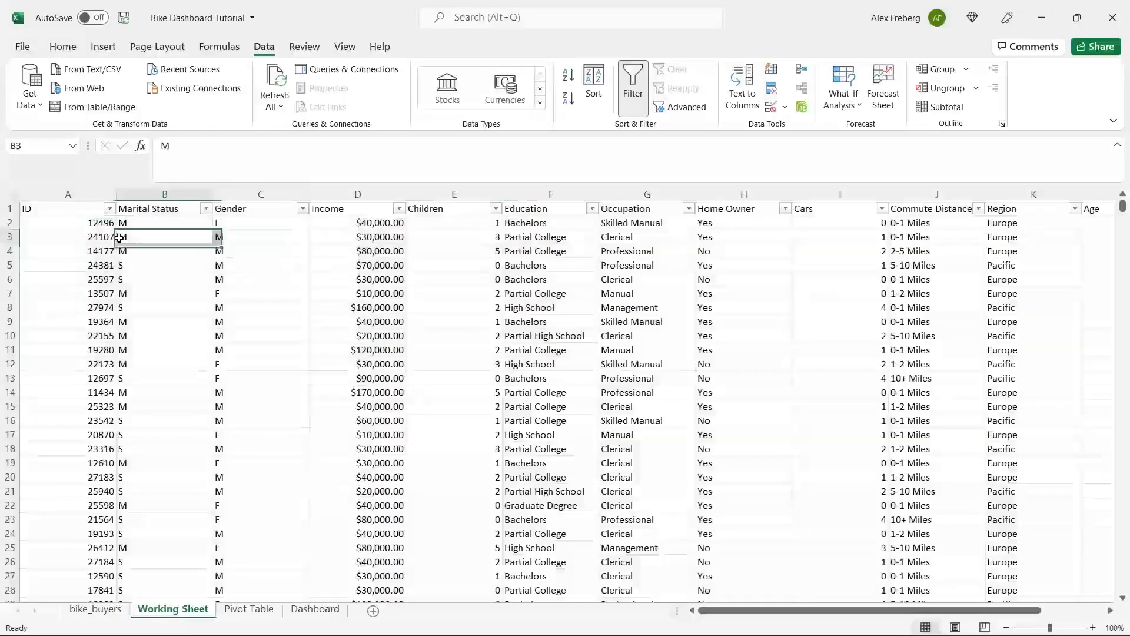
# Examine the filter values of the ID, Marital Status, Gender and Purchased Bike columns for data quality.
pyautogui.click(109, 211)
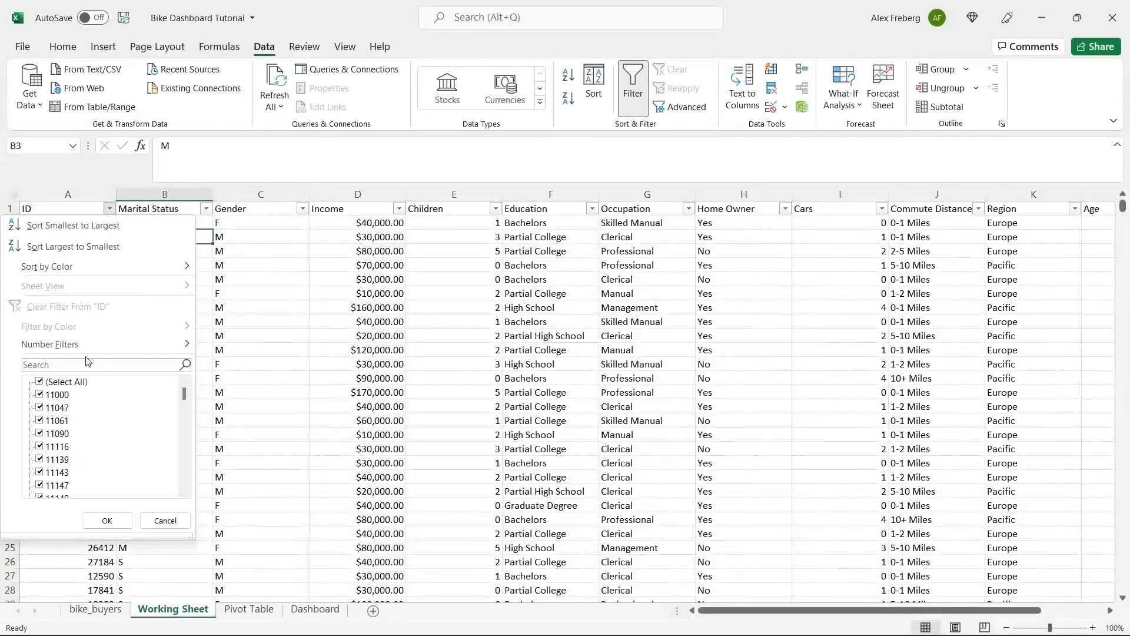
pyautogui.click(248, 332)
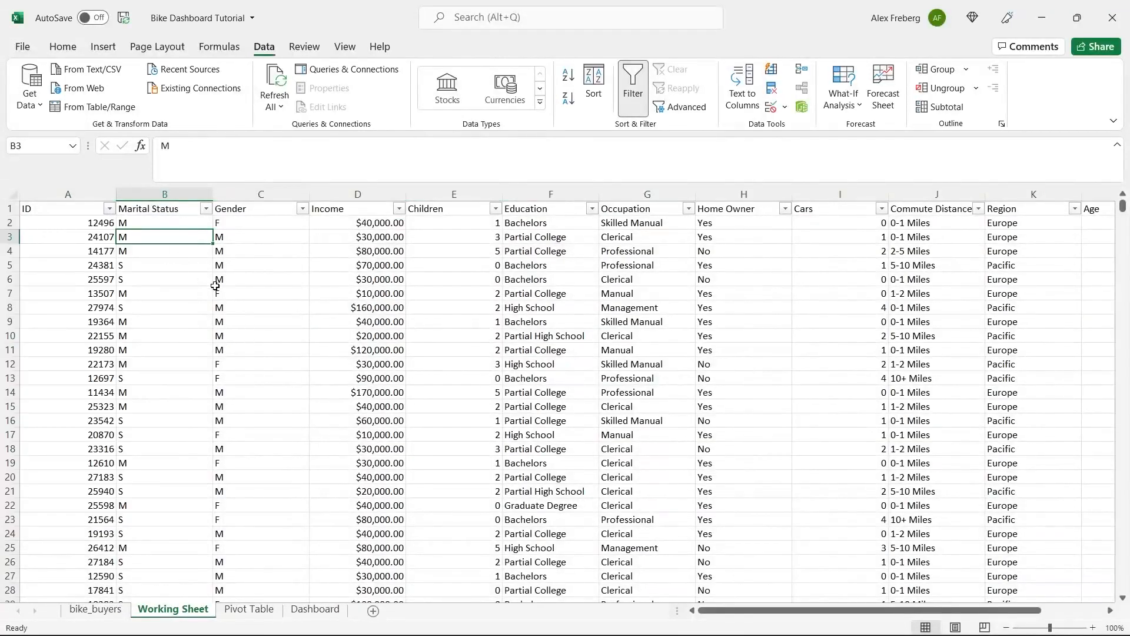
pyautogui.click(205, 209)
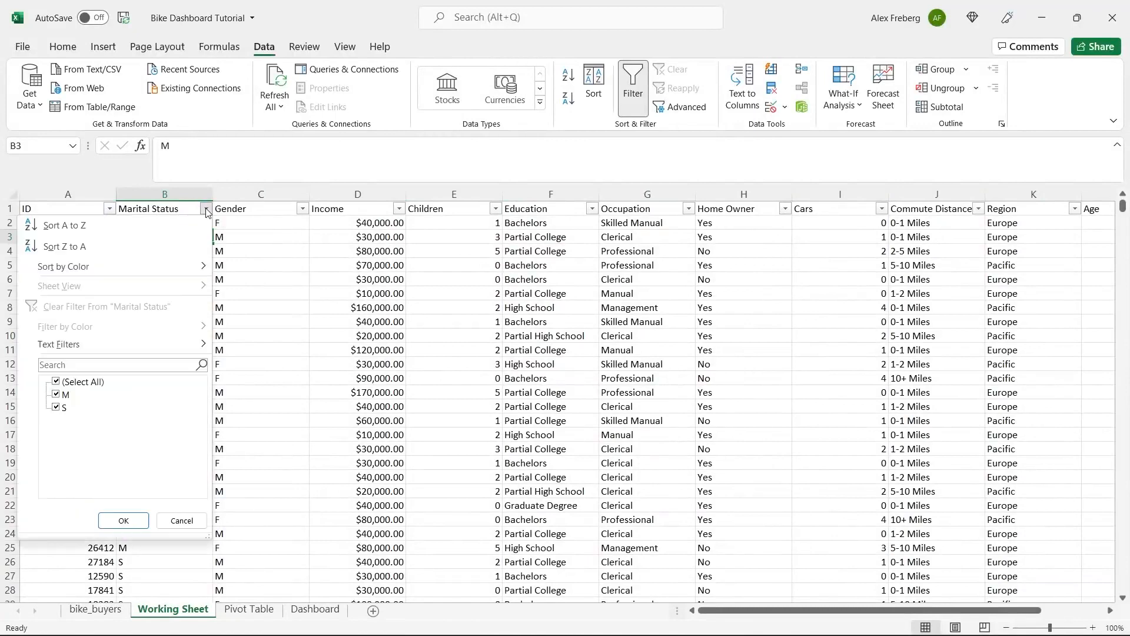
pyautogui.click(264, 298)
pyautogui.click(302, 210)
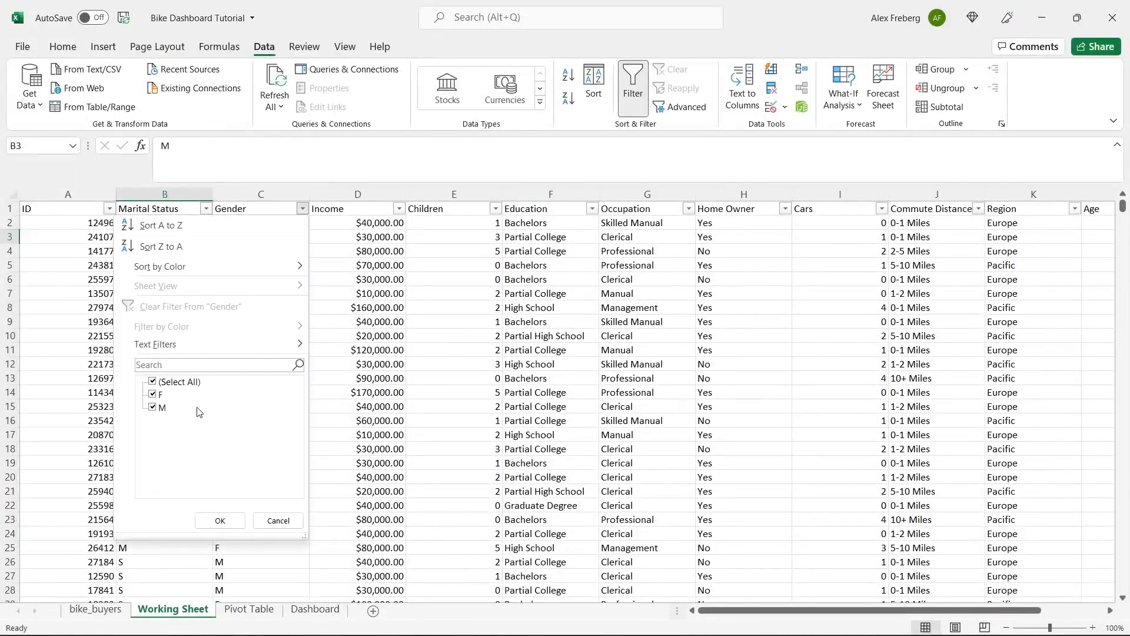
pyautogui.click(348, 270)
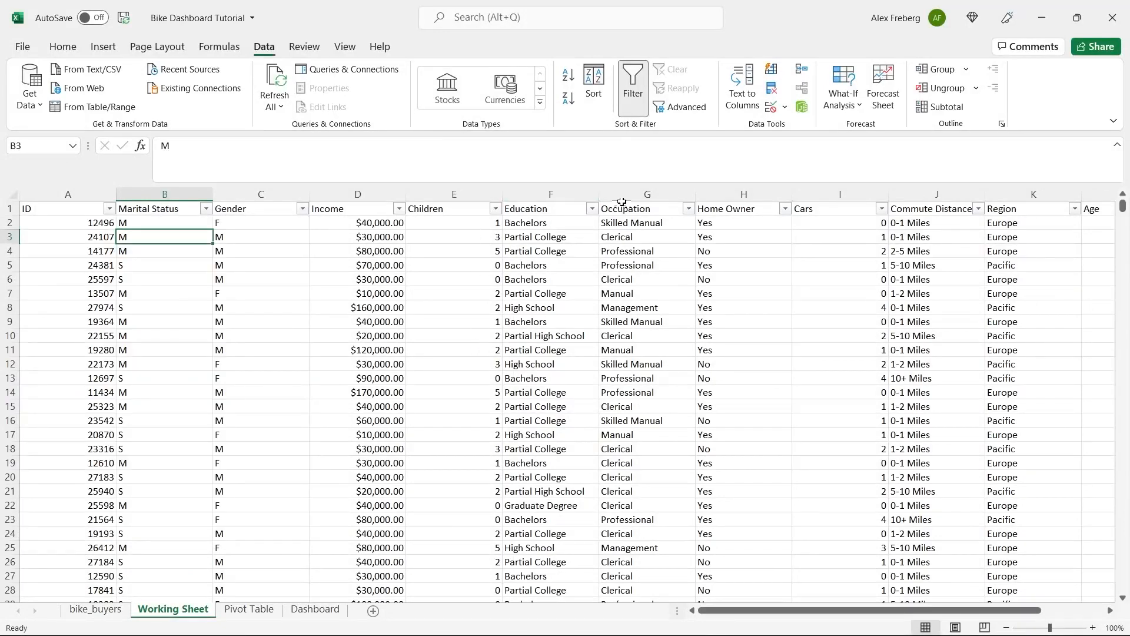
pyautogui.hscroll(3, 647, 341)
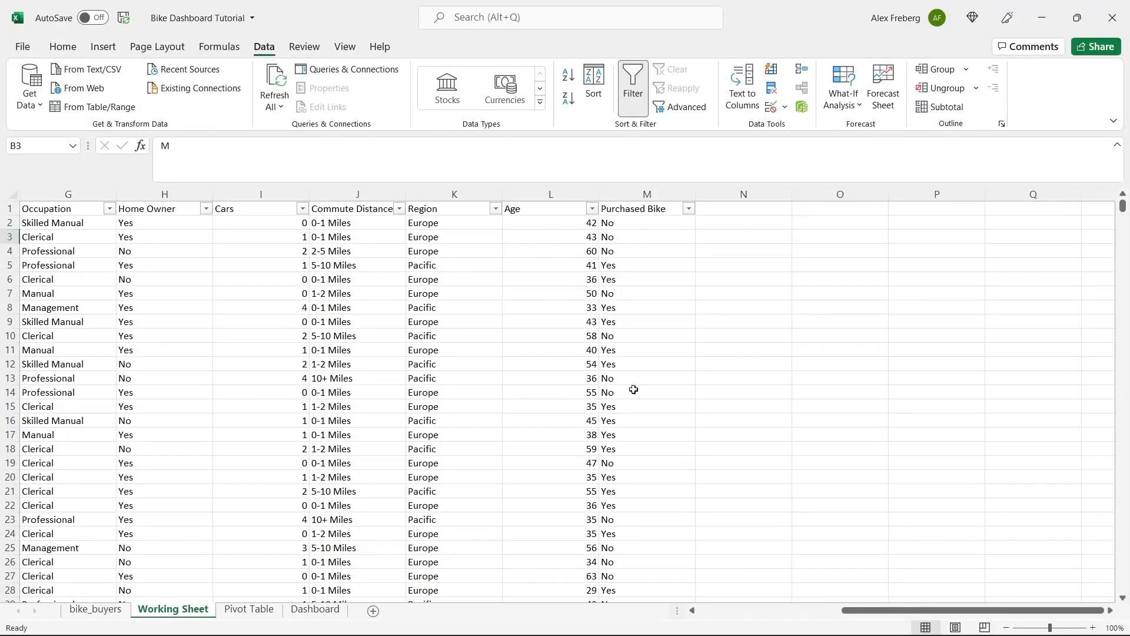
pyautogui.click(689, 208)
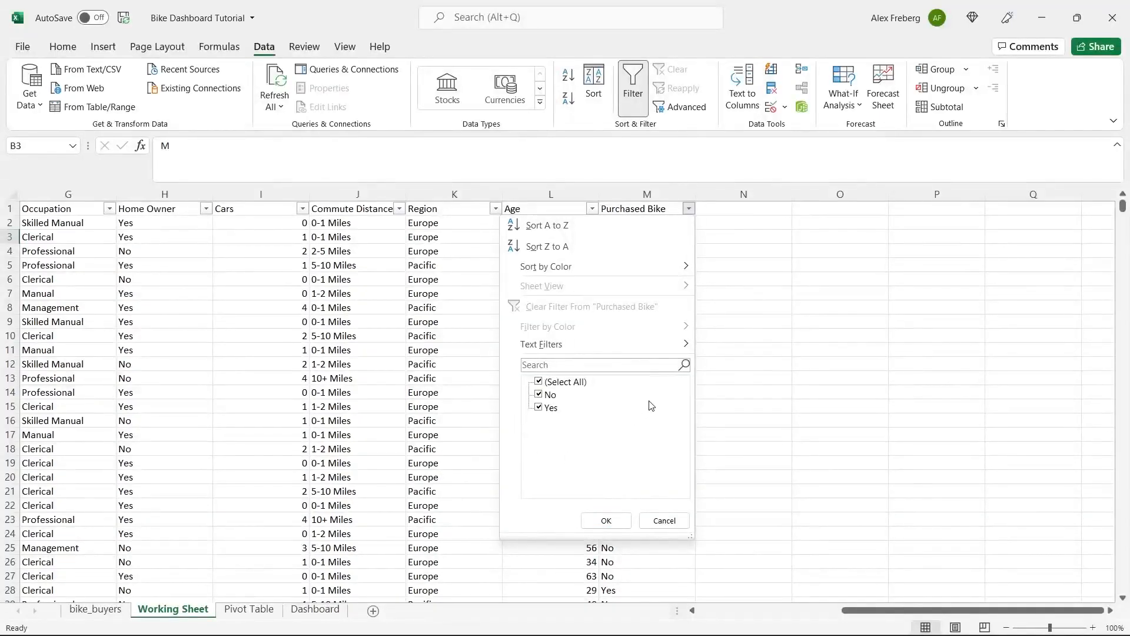
pyautogui.click(746, 380)
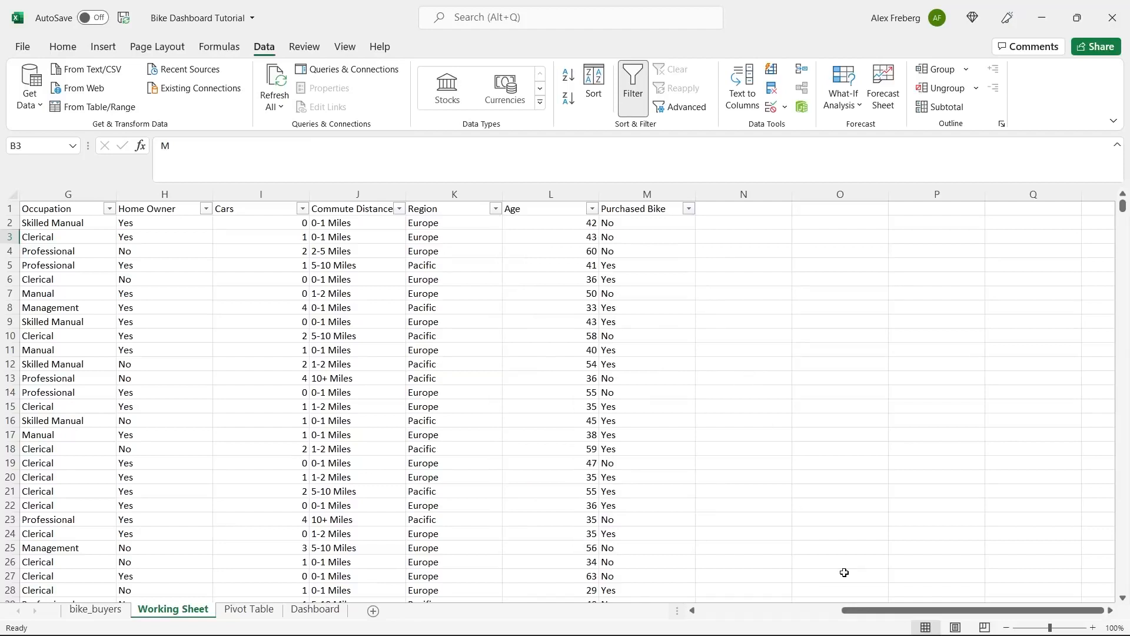
# Remove duplicate rows from Working Sheet, comparing all columns and treating the first row as headers.
pyautogui.moveTo(864, 613); pyautogui.dragTo(711, 627)
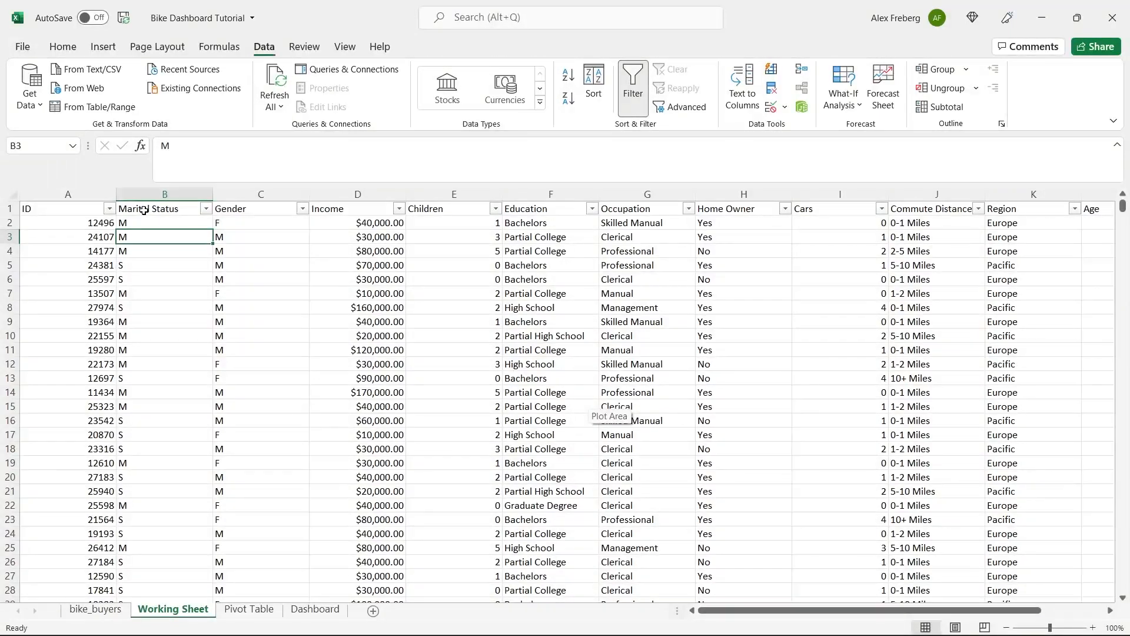
pyautogui.click(13, 195)
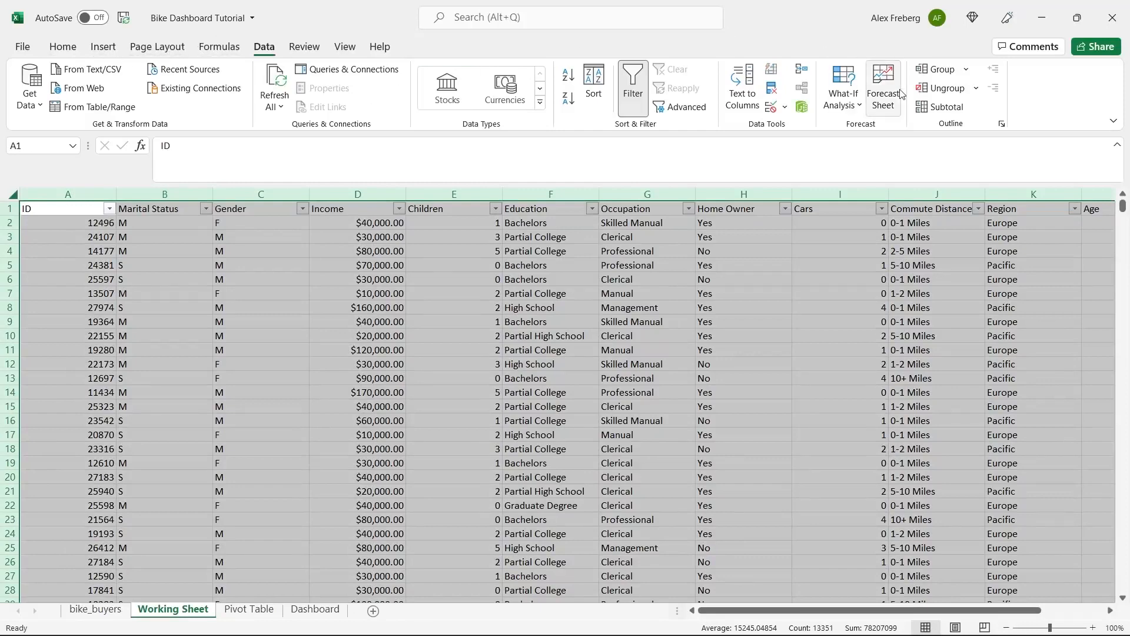
pyautogui.click(773, 91)
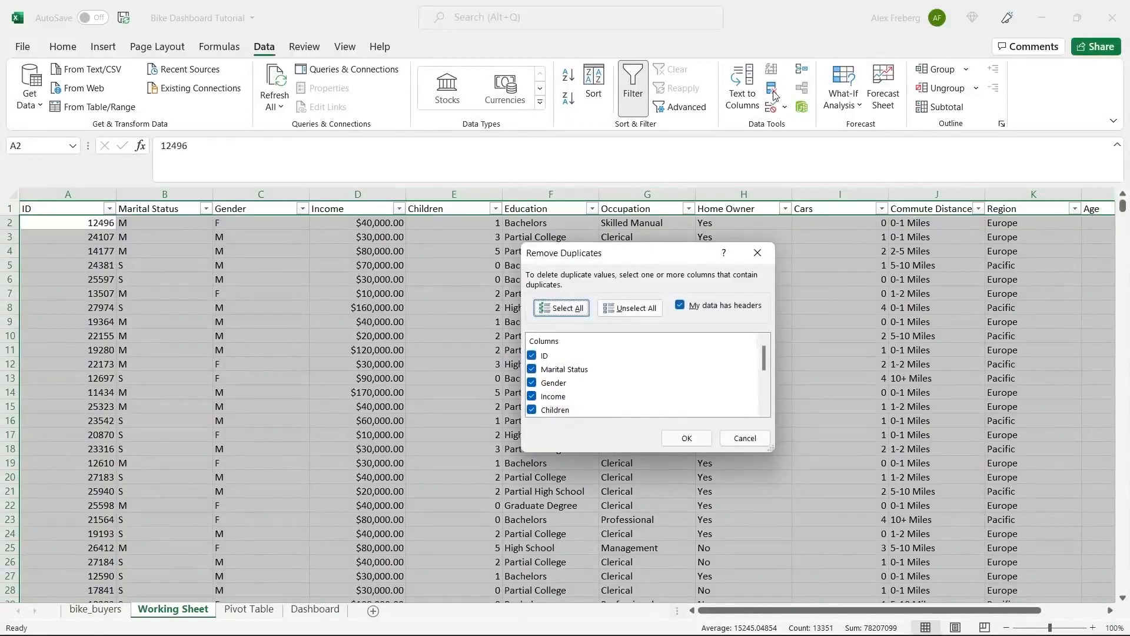
pyautogui.moveTo(765, 361)
pyautogui.mouseDown()
pyautogui.moveTo(766, 406)
pyautogui.moveTo(768, 345)
pyautogui.mouseUp()
pyautogui.click(689, 436)
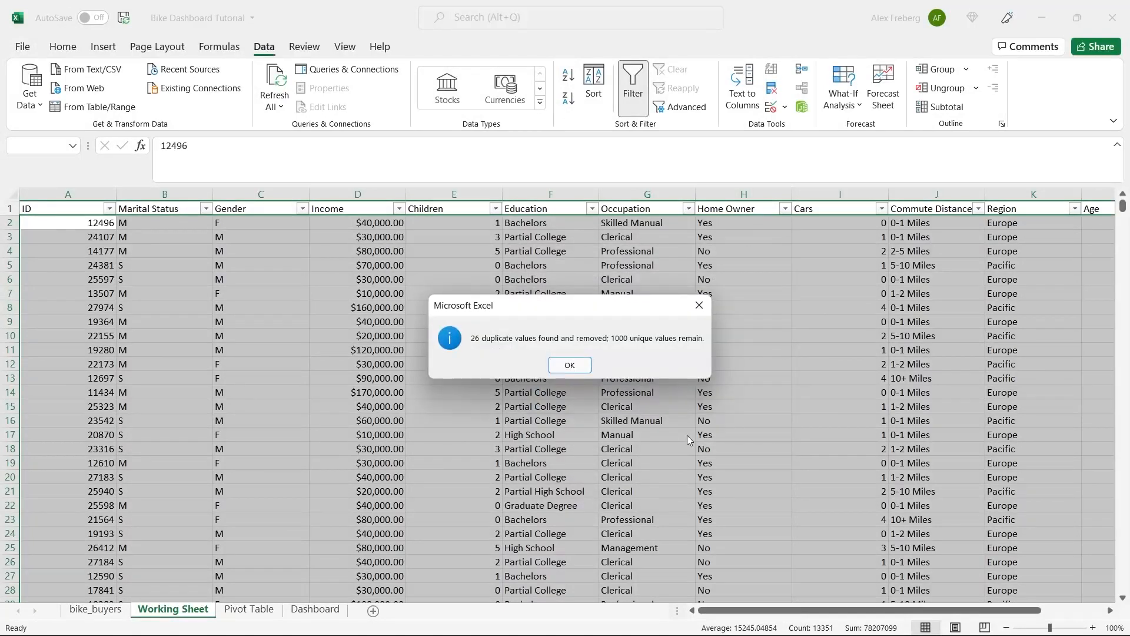
pyautogui.click(572, 366)
pyautogui.click(570, 351)
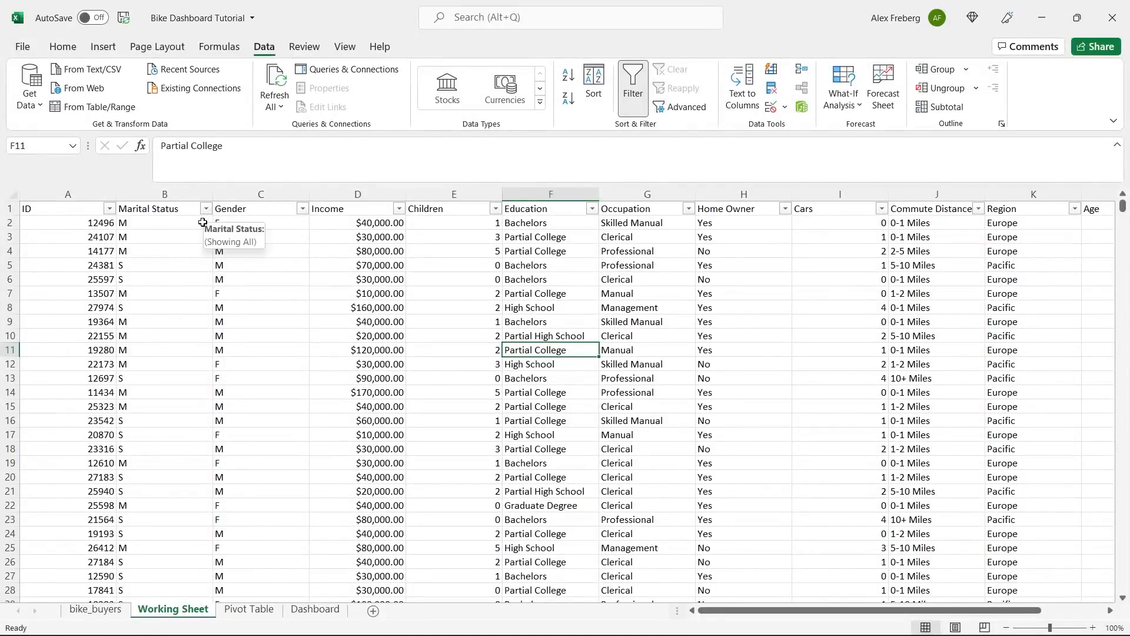
# Replace every M in the Marital Status column with Married, with the replacement search set to By Columns.
pyautogui.click(165, 194)
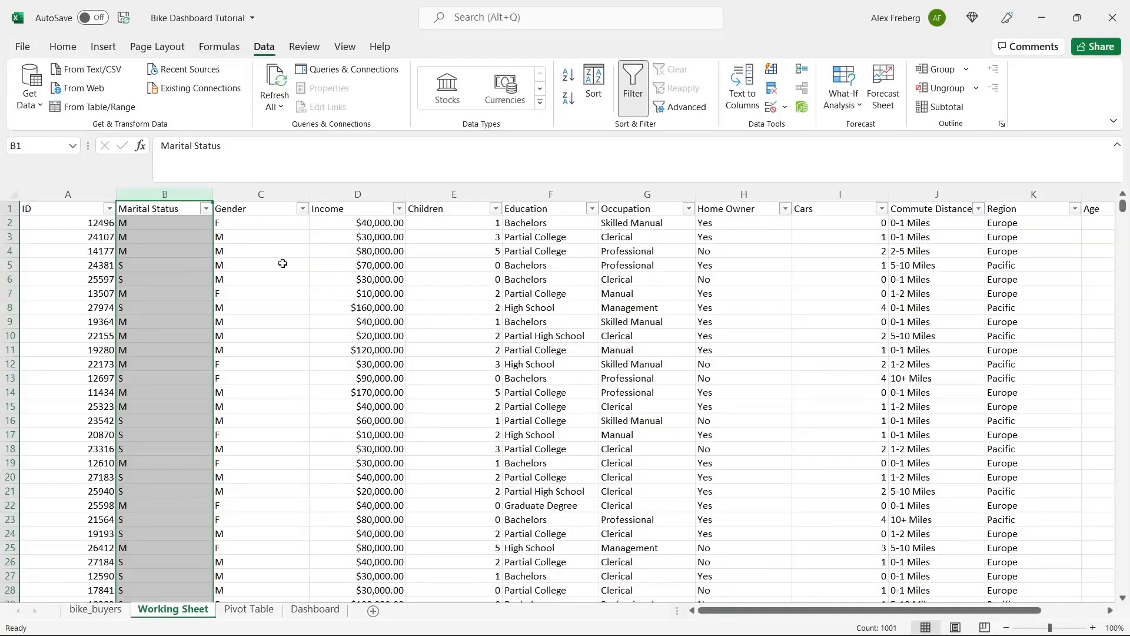
pyautogui.hotkey('ctrl', 'h')
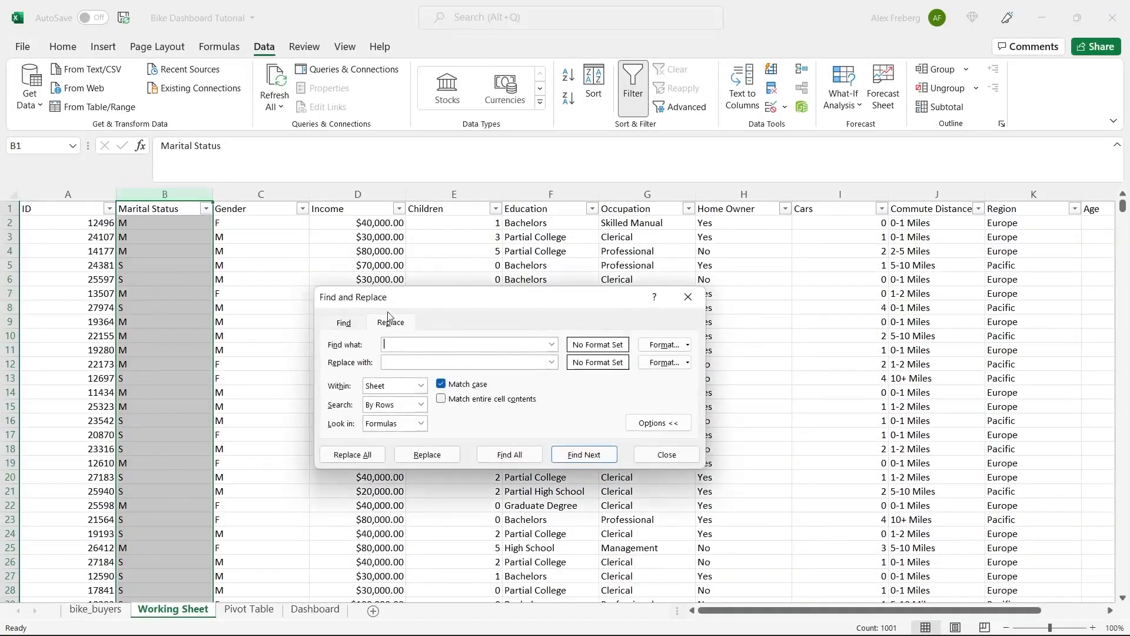
pyautogui.moveTo(445, 298); pyautogui.dragTo(460, 247)
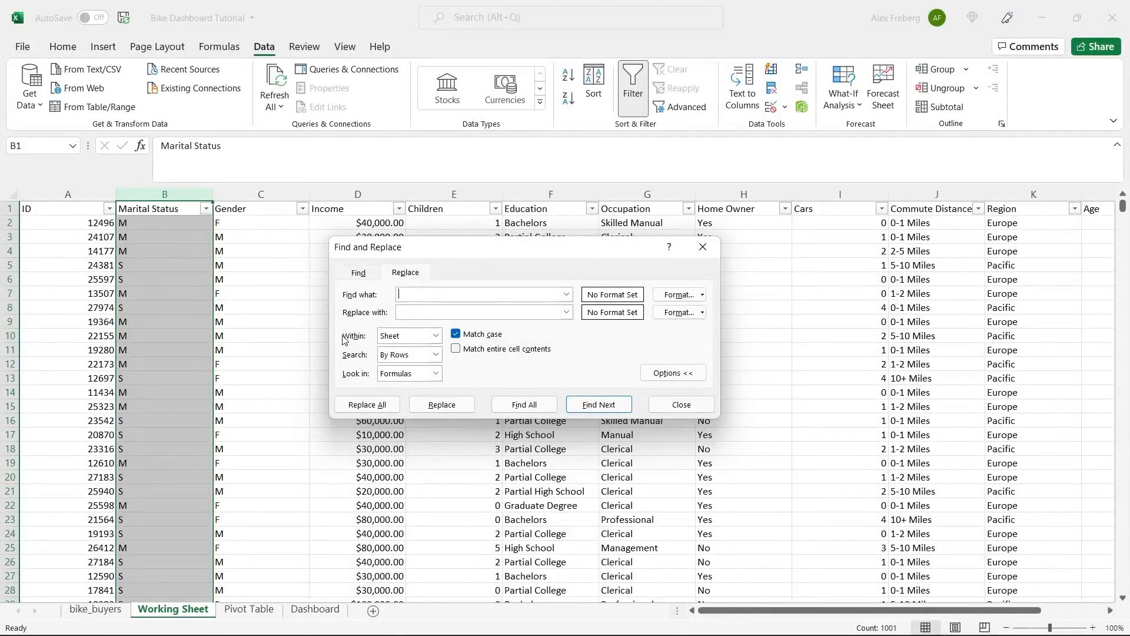
pyautogui.click(436, 354)
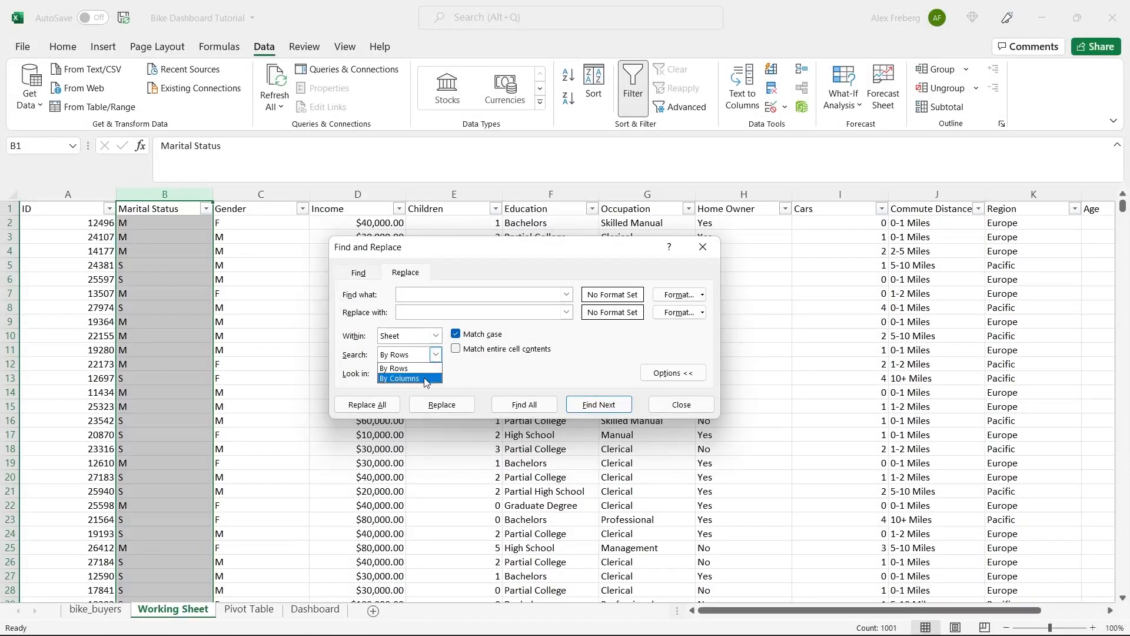
pyautogui.click(406, 373)
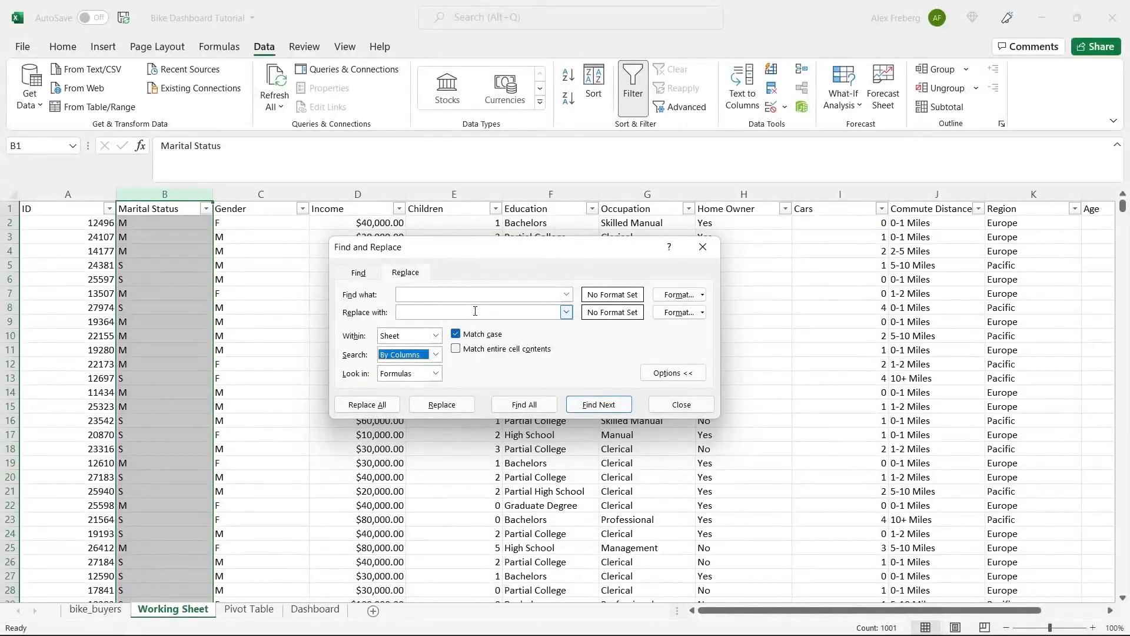
pyautogui.click(477, 296)
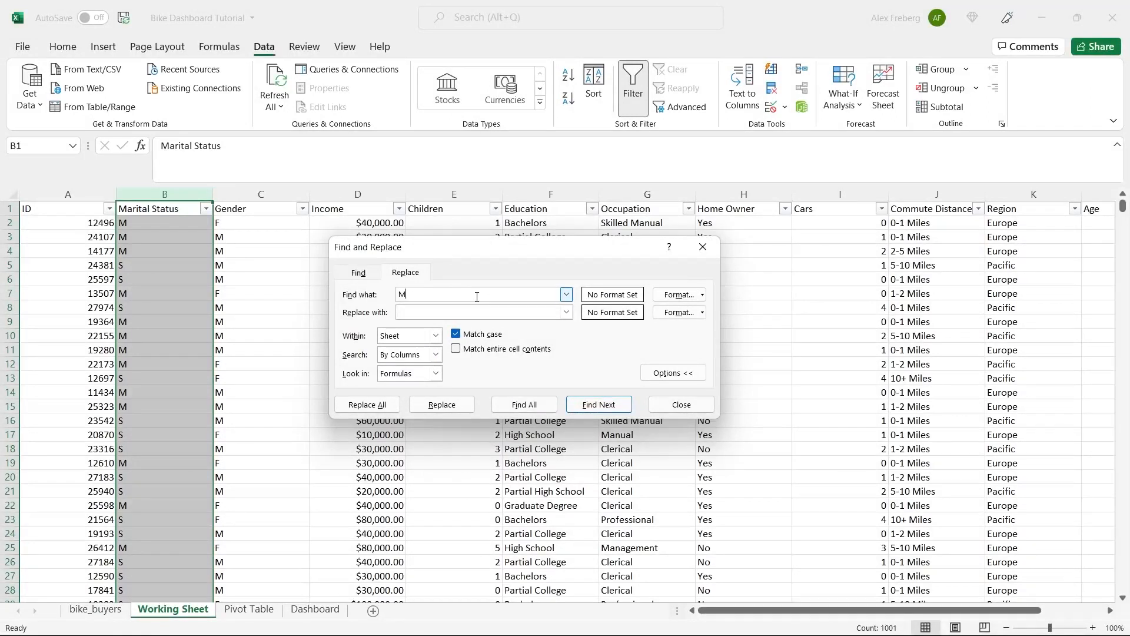
pyautogui.click(464, 314)
pyautogui.write('Married')
pyautogui.click(379, 404)
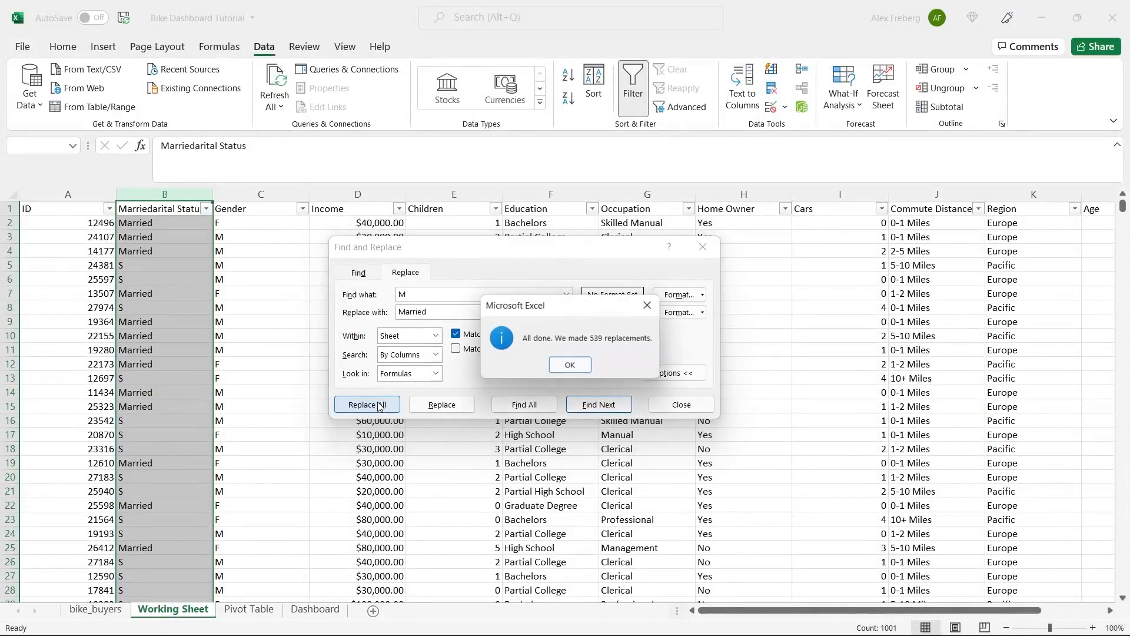
pyautogui.click(570, 365)
# Replace every S in the marital status column with Single and close the Find and Replace dialog.
pyautogui.click(463, 297)
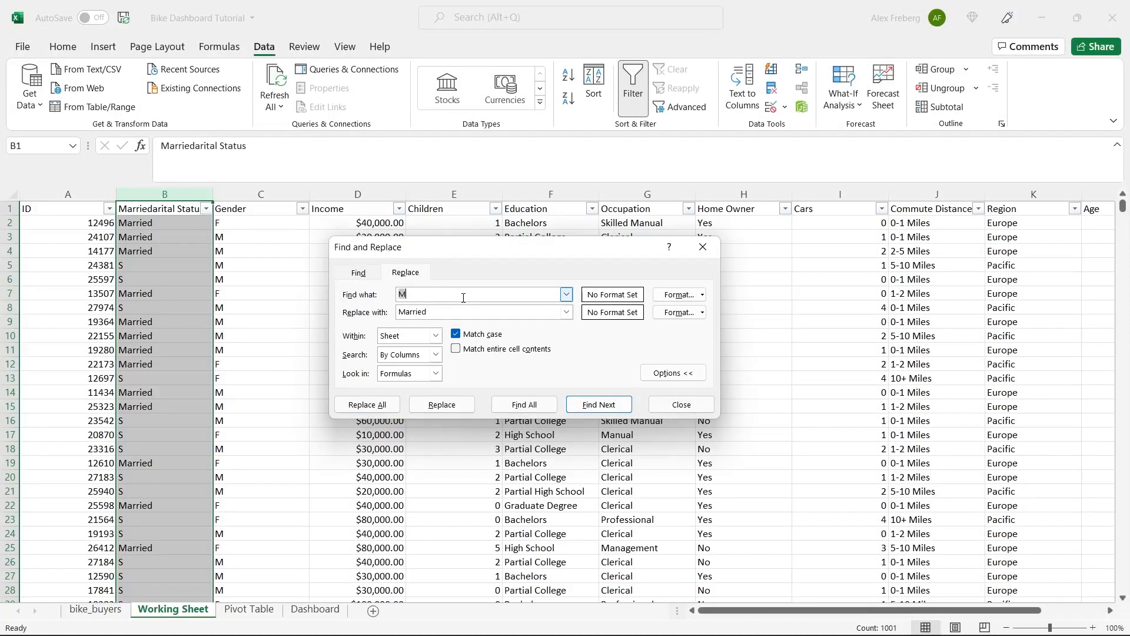
pyautogui.write('S')
pyautogui.doubleClick(454, 314)
pyautogui.write('Single')
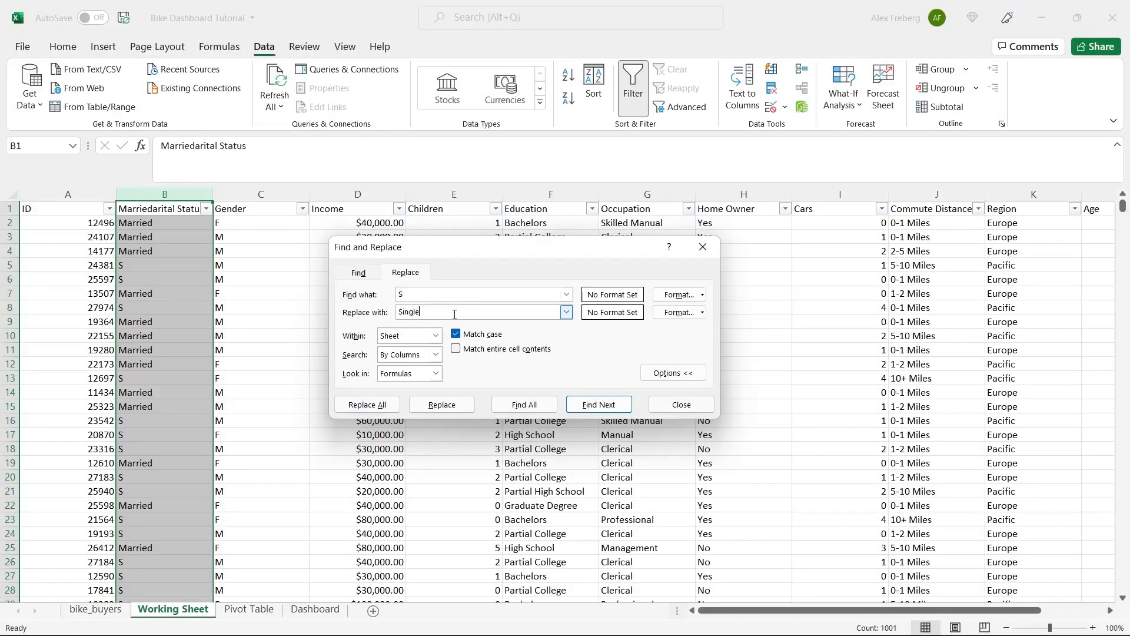
pyautogui.click(375, 405)
pyautogui.click(586, 365)
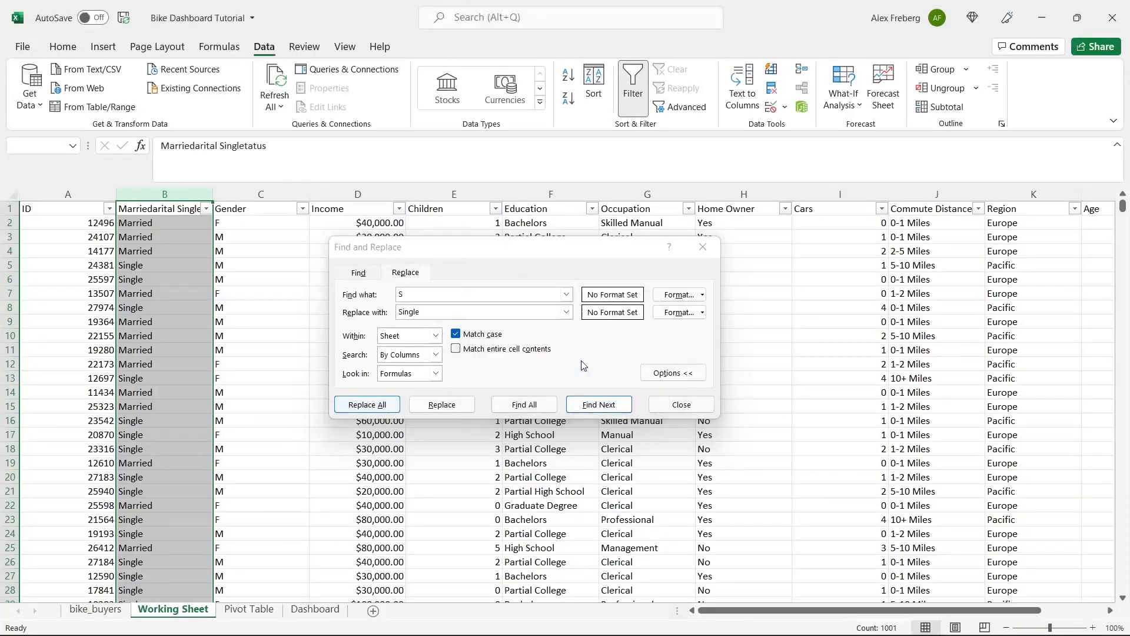
pyautogui.click(695, 243)
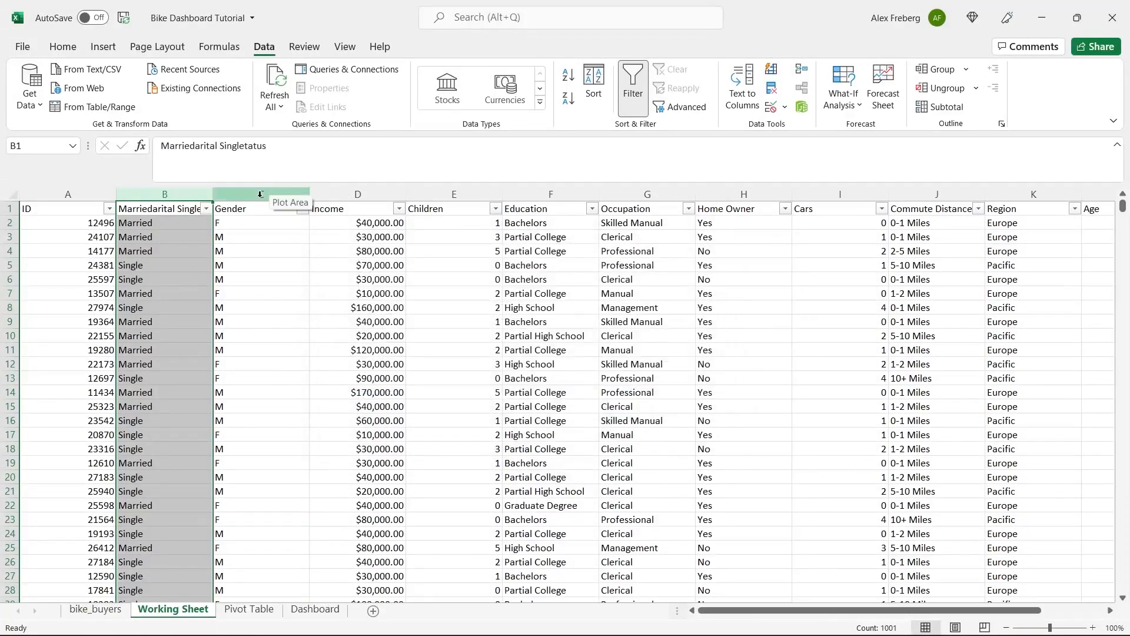
# Replace every M in the Gender column with Male using Find and Replace.
pyautogui.click(261, 195)
pyautogui.hotkey('ctrl', 'h')
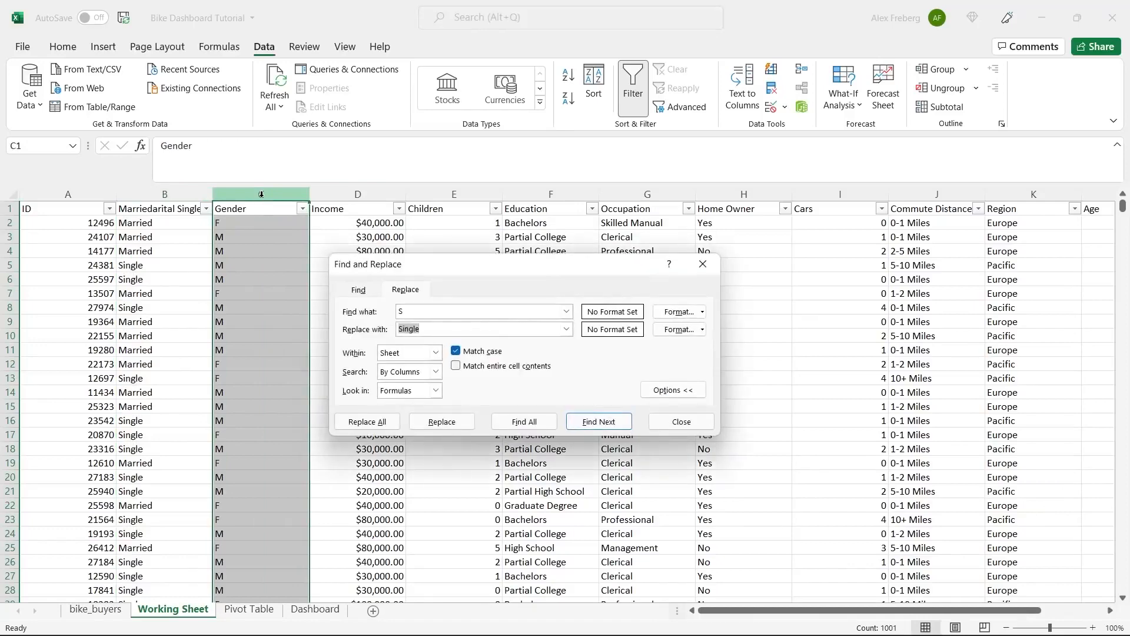
pyautogui.click(413, 311)
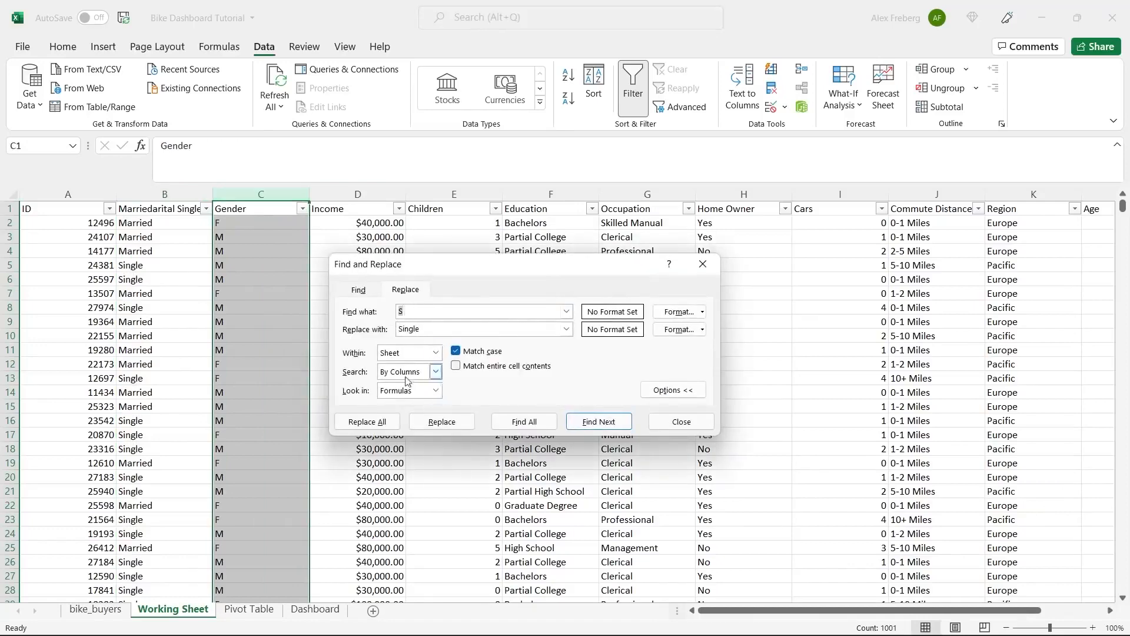
pyautogui.write('M')
pyautogui.click(440, 328)
pyautogui.write('Male')
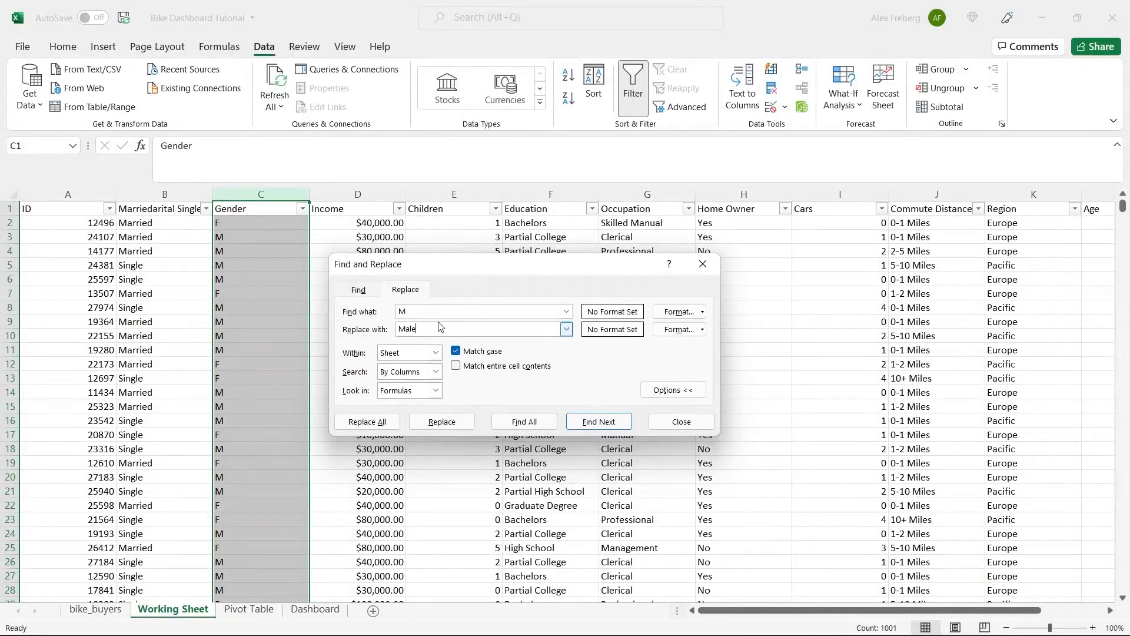
pyautogui.click(367, 421)
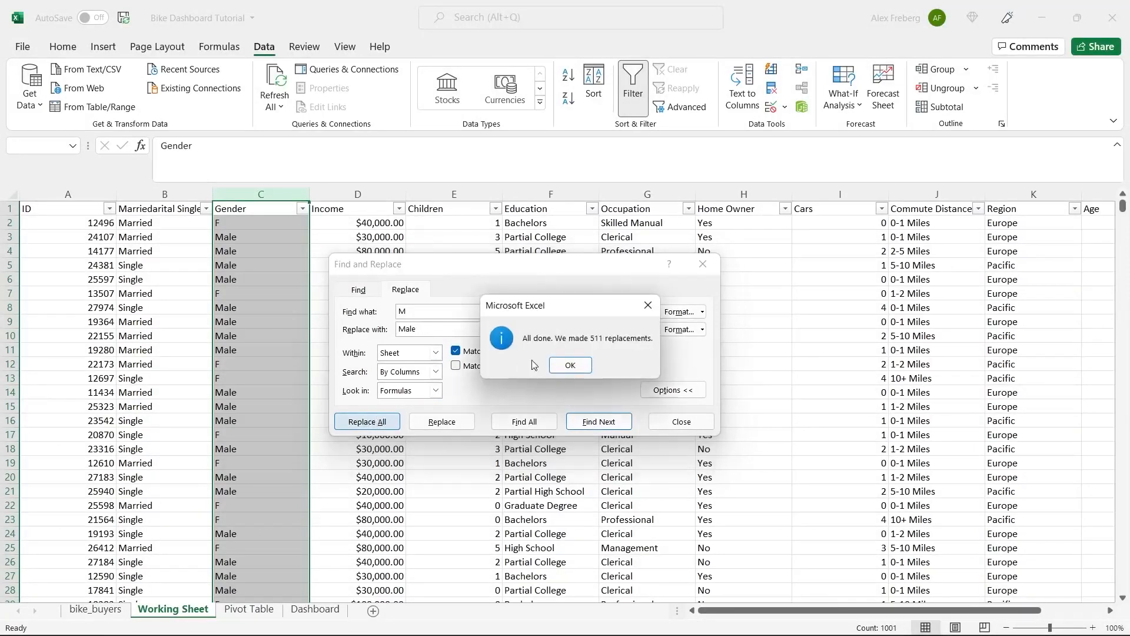
pyautogui.click(582, 366)
# Replace every F in the Gender column with Female and close the Find and Replace dialog.
pyautogui.doubleClick(459, 312)
pyautogui.write('F')
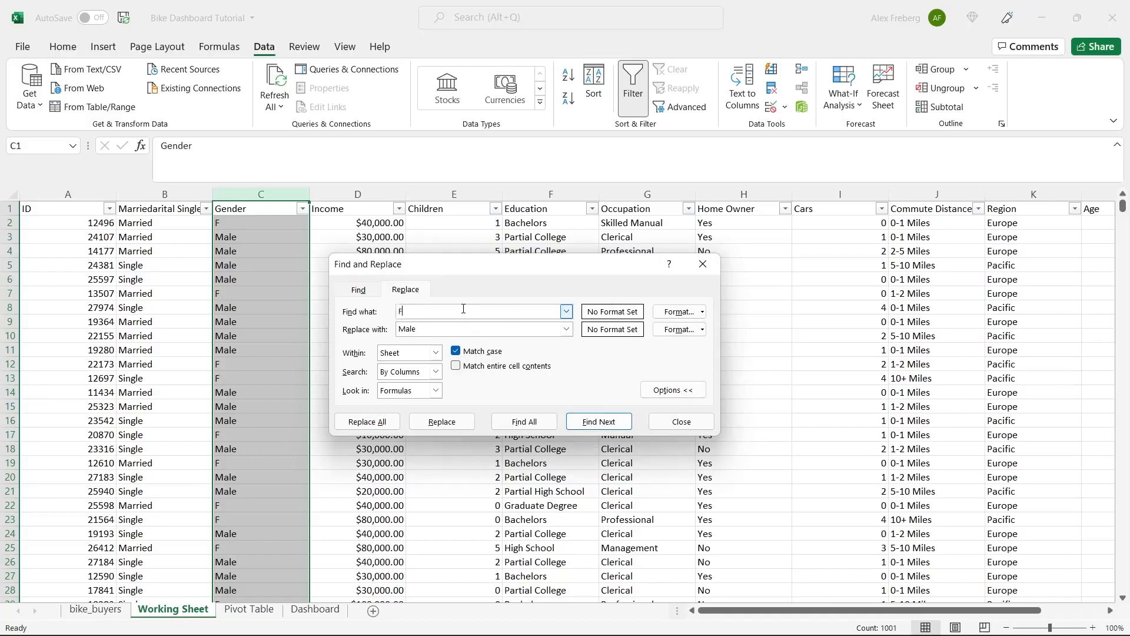
pyautogui.click(449, 329)
pyautogui.doubleClick(450, 328)
pyautogui.write('Fema')
pyautogui.click(366, 422)
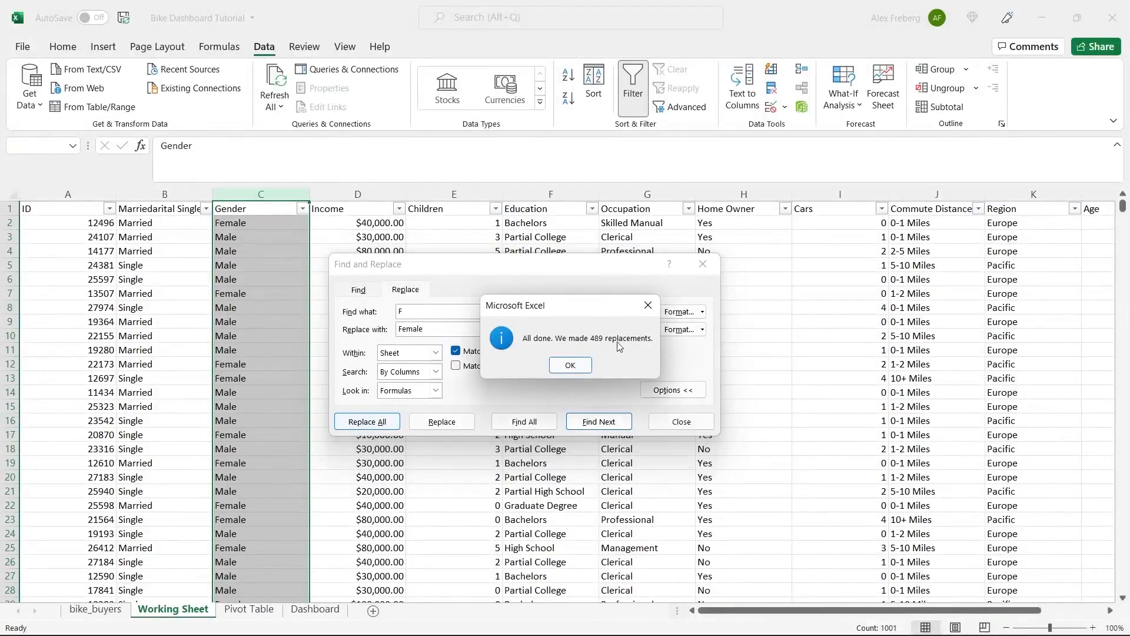
pyautogui.click(580, 367)
pyautogui.click(702, 264)
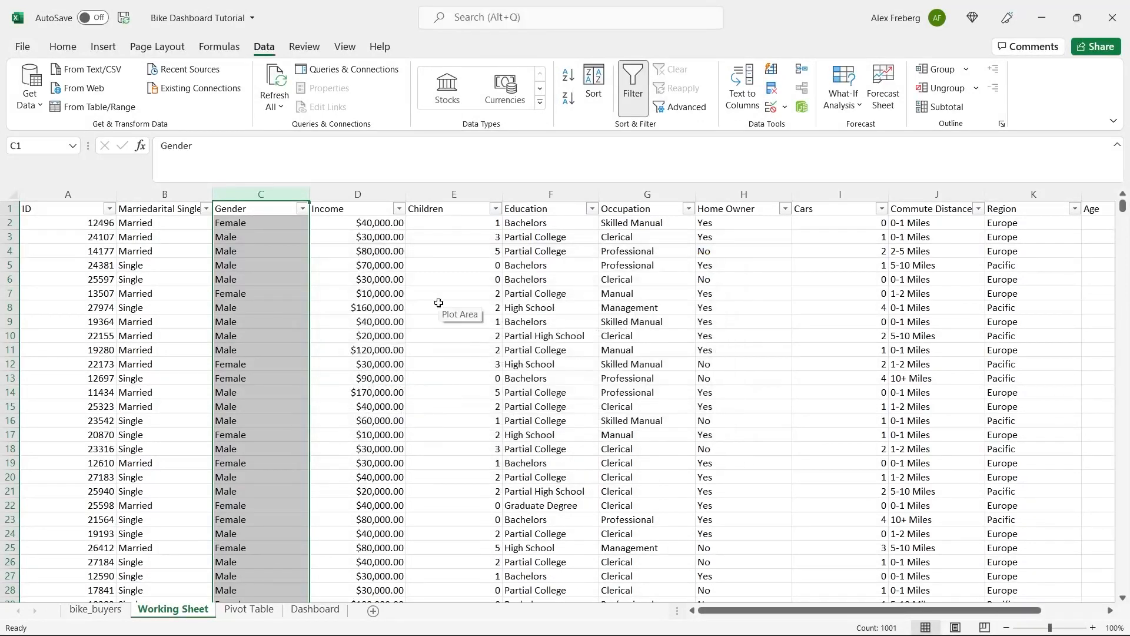
pyautogui.click(439, 302)
# Format the whole Income column as Currency with no decimal places.
pyautogui.click(358, 193)
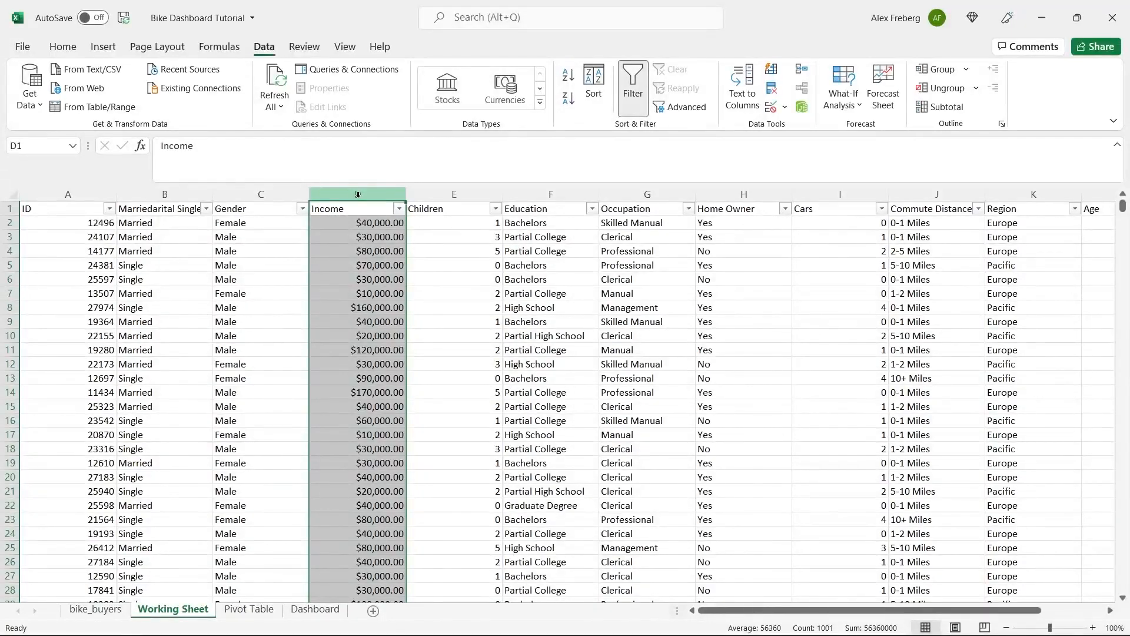
pyautogui.click(378, 234)
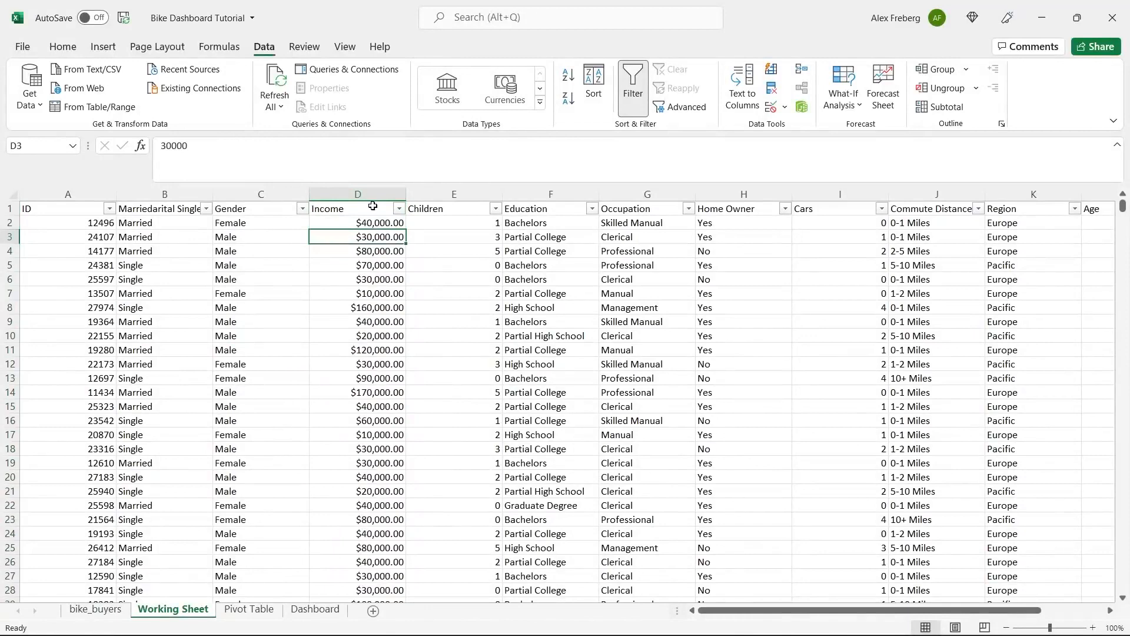
pyautogui.click(62, 46)
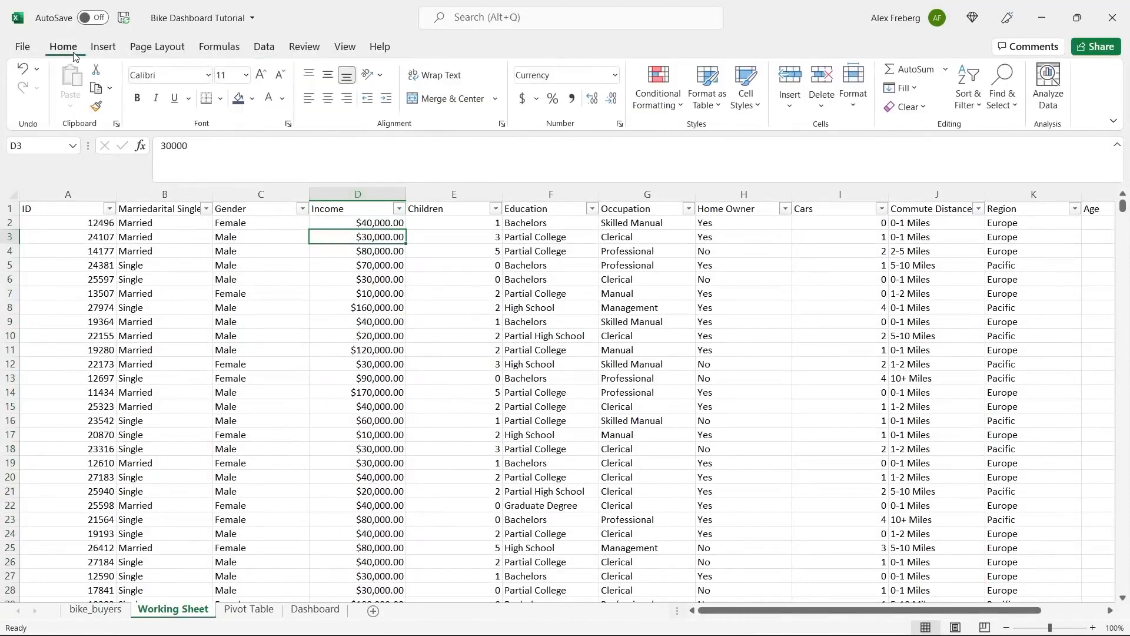
pyautogui.click(377, 194)
pyautogui.click(615, 75)
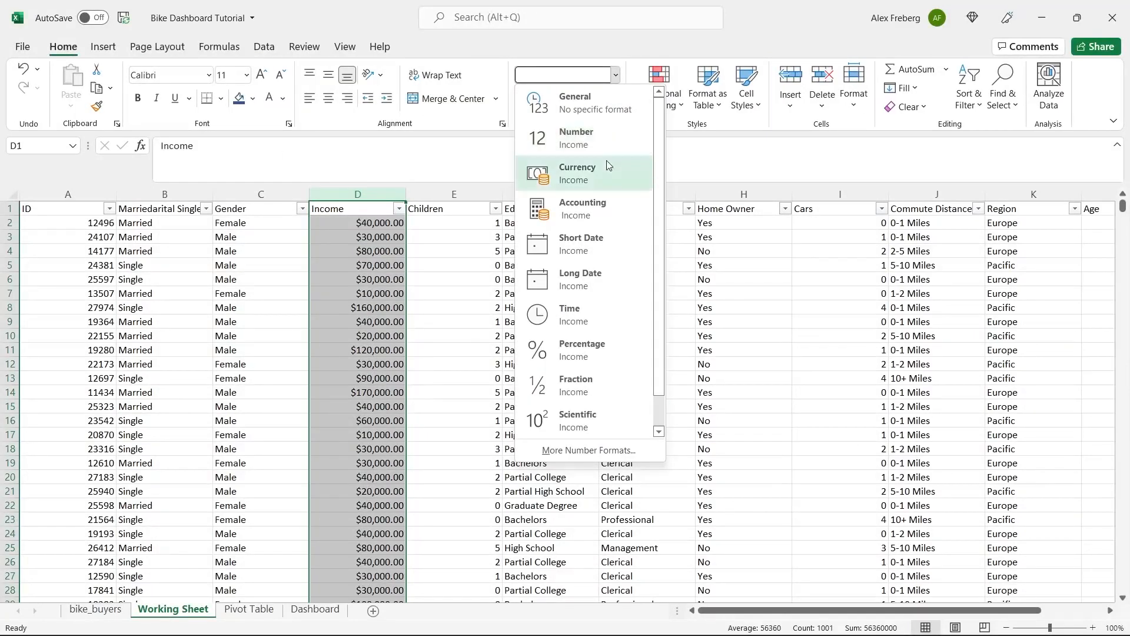
pyautogui.click(576, 169)
pyautogui.click(611, 99)
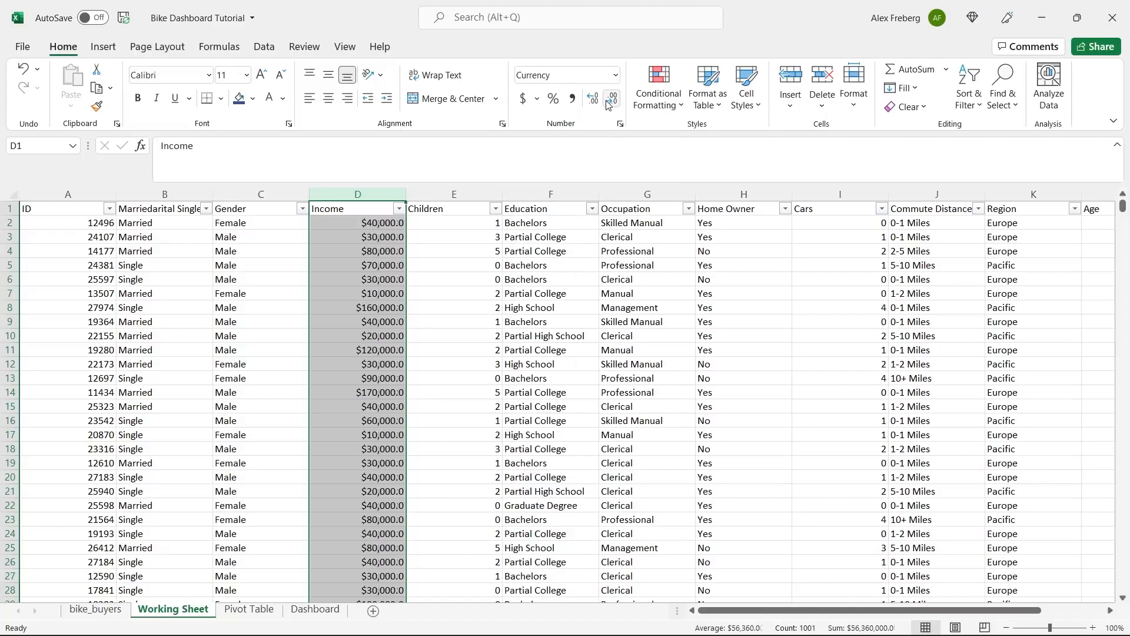
pyautogui.click(611, 99)
pyautogui.click(384, 229)
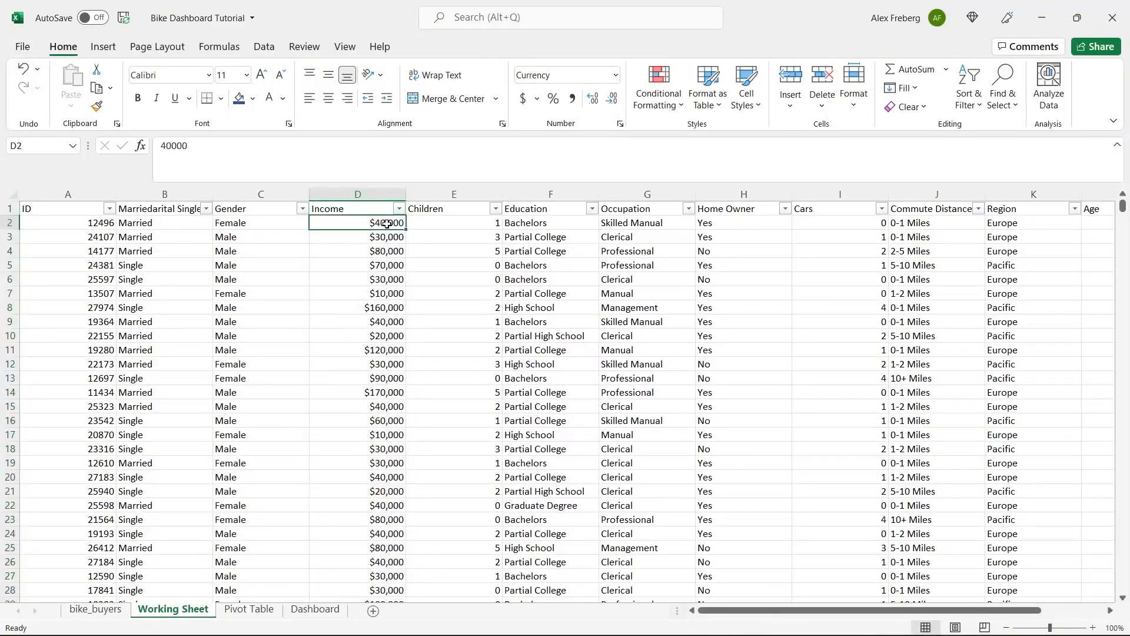
# Examine the filter values of the Income, Children, Education, Occupation, Home Owner and Cars columns for data quality.
pyautogui.click(399, 208)
pyautogui.moveTo(394, 396)
pyautogui.mouseDown()
pyautogui.moveTo(394, 457)
pyautogui.moveTo(397, 392)
pyautogui.mouseUp()
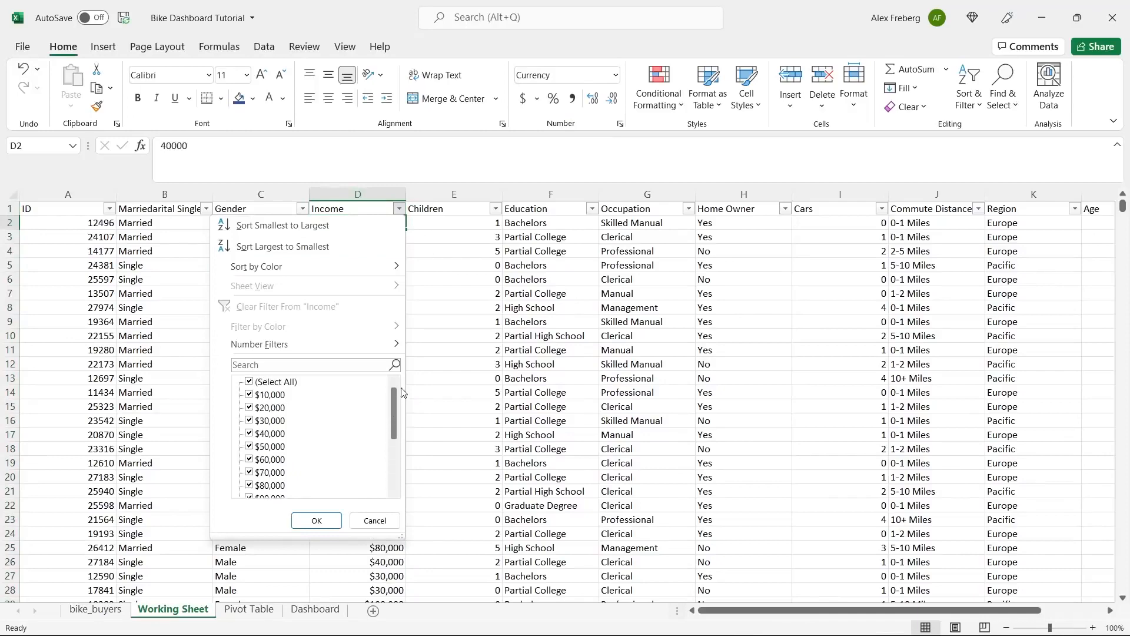
pyautogui.click(440, 299)
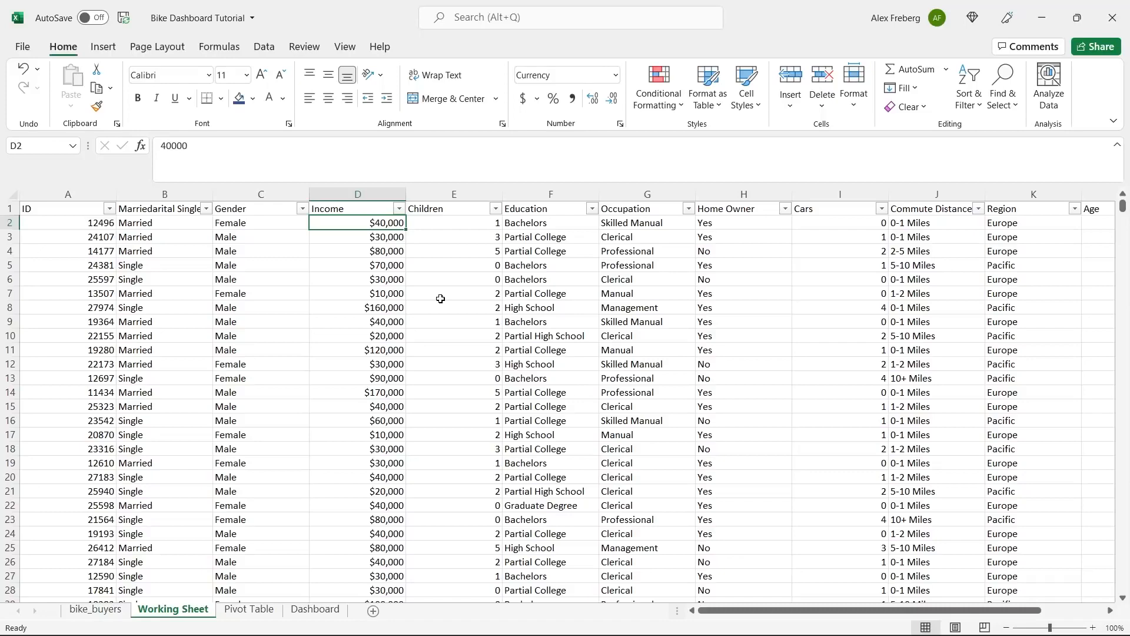
pyautogui.click(496, 208)
pyautogui.click(414, 521)
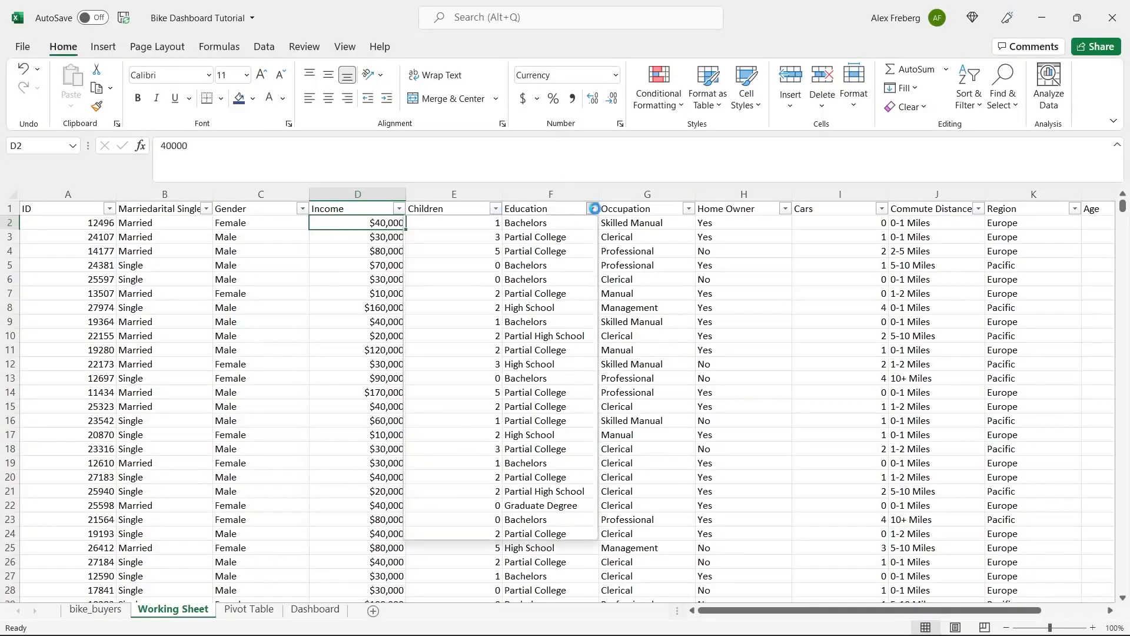
pyautogui.click(593, 208)
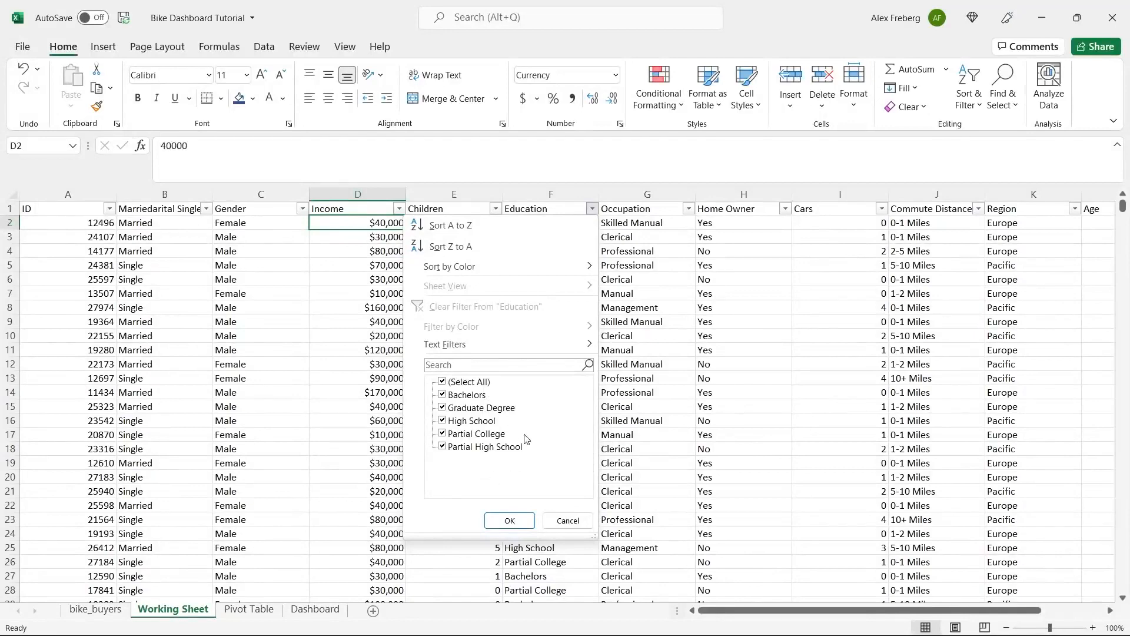
pyautogui.click(666, 298)
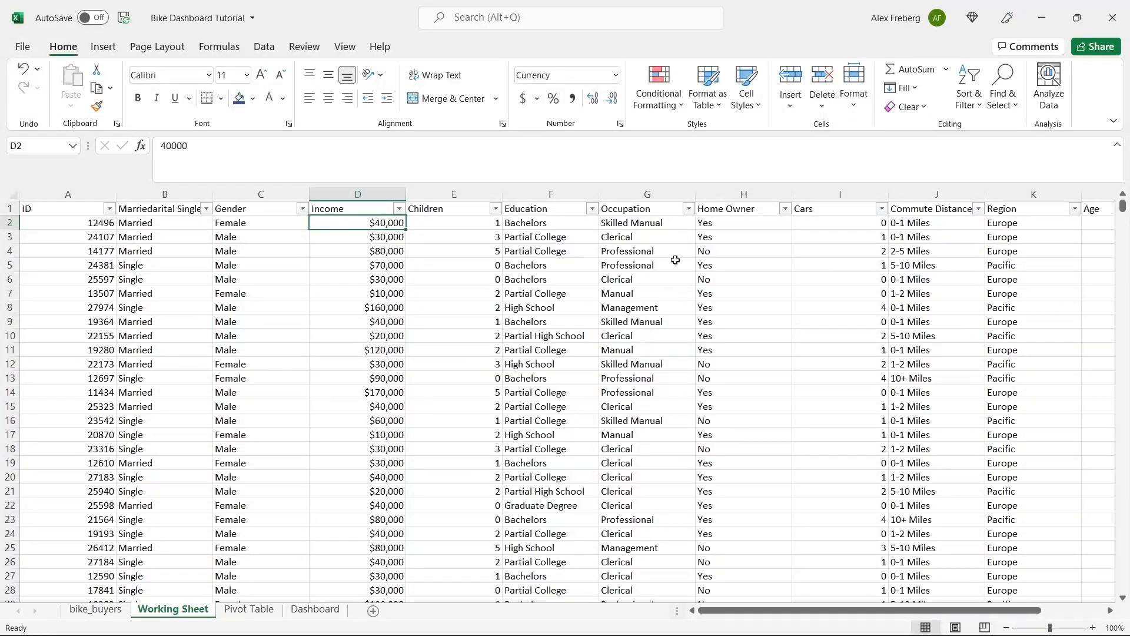
pyautogui.click(688, 209)
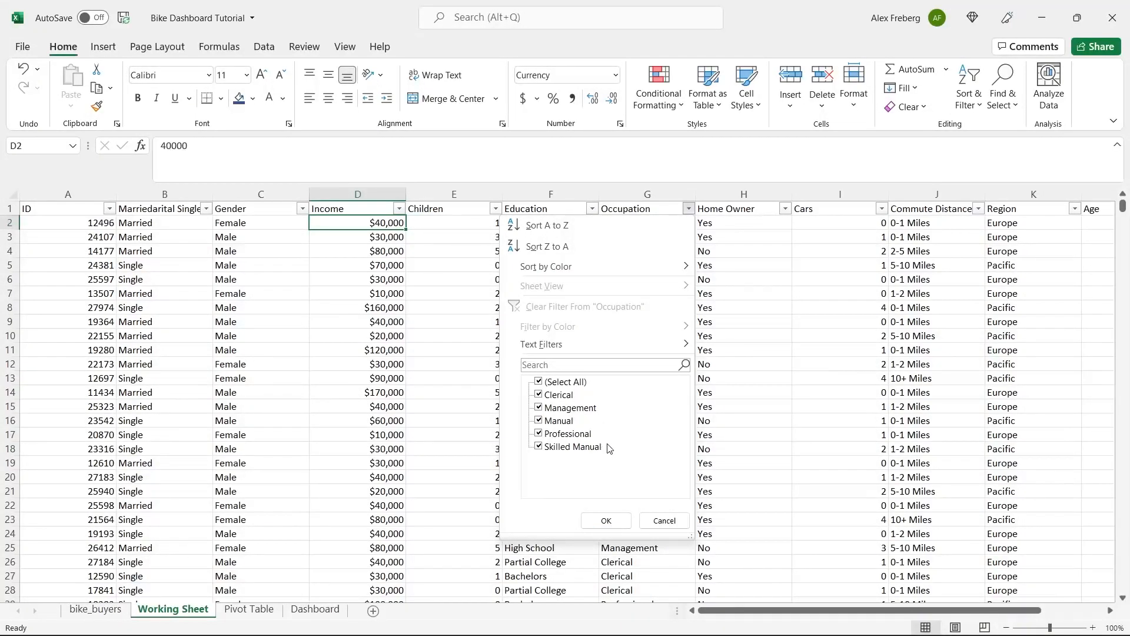
pyautogui.click(761, 258)
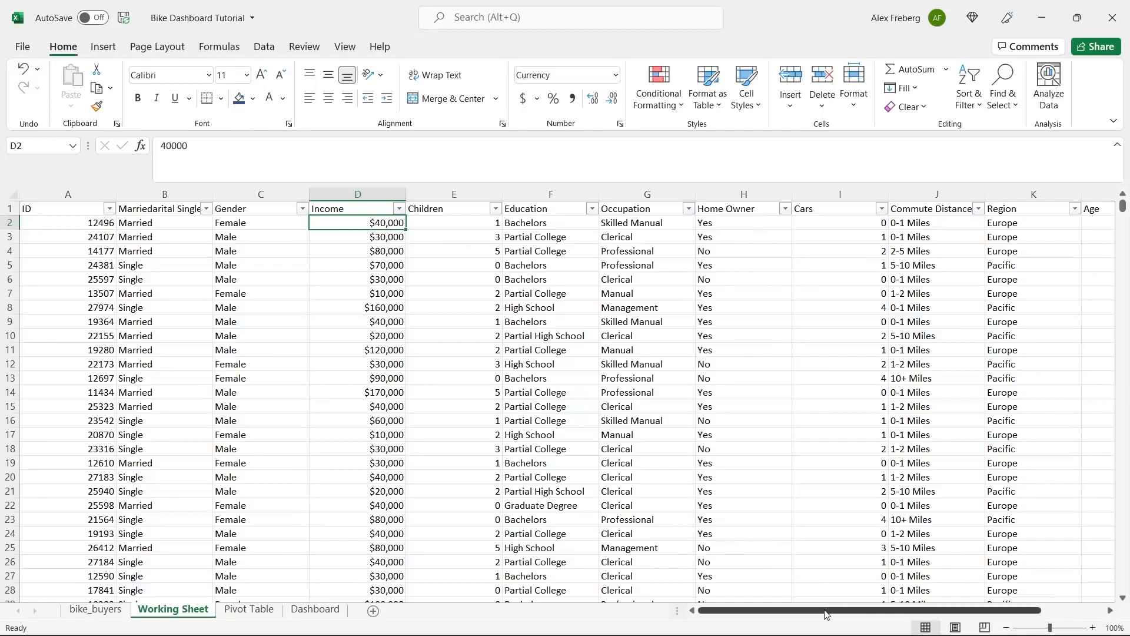
pyautogui.moveTo(827, 615); pyautogui.dragTo(903, 615)
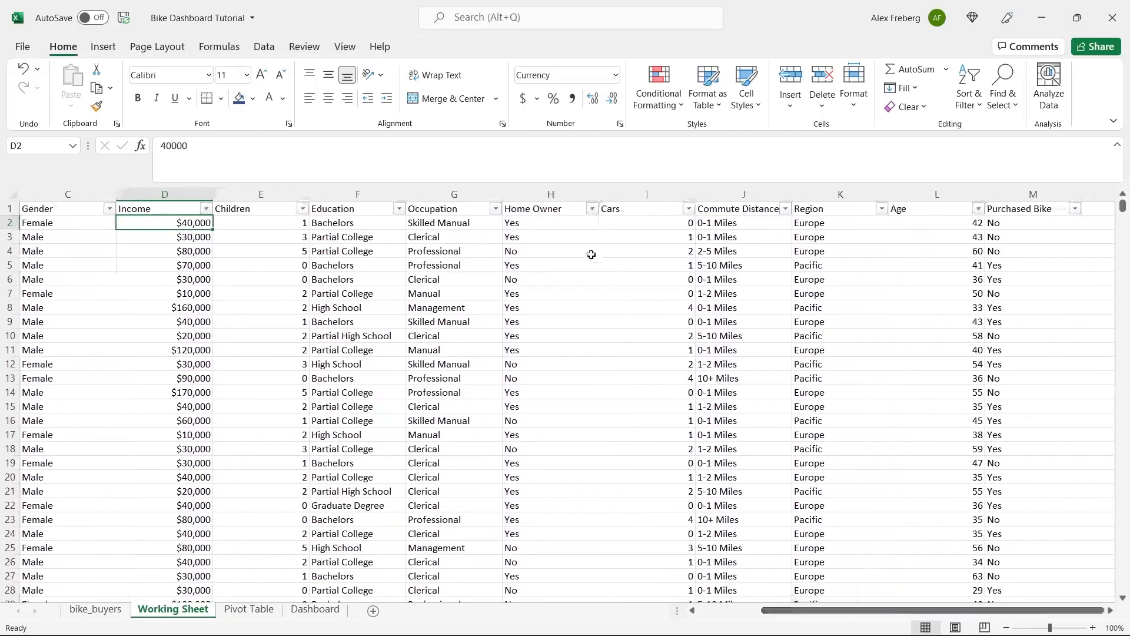
pyautogui.click(592, 208)
pyautogui.click(676, 271)
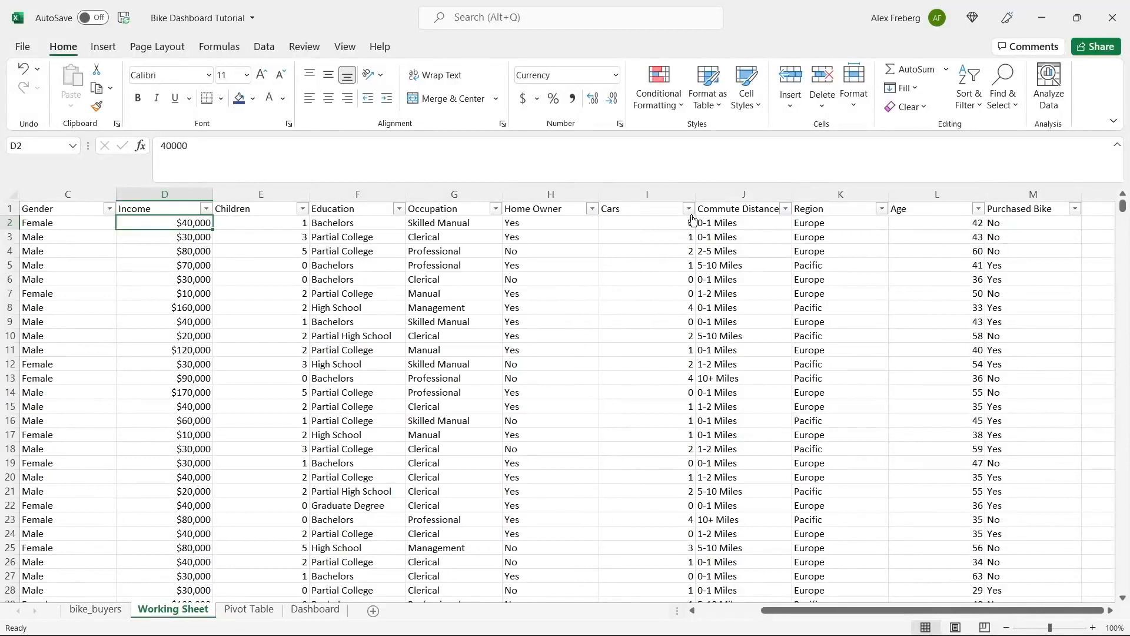
pyautogui.click(688, 209)
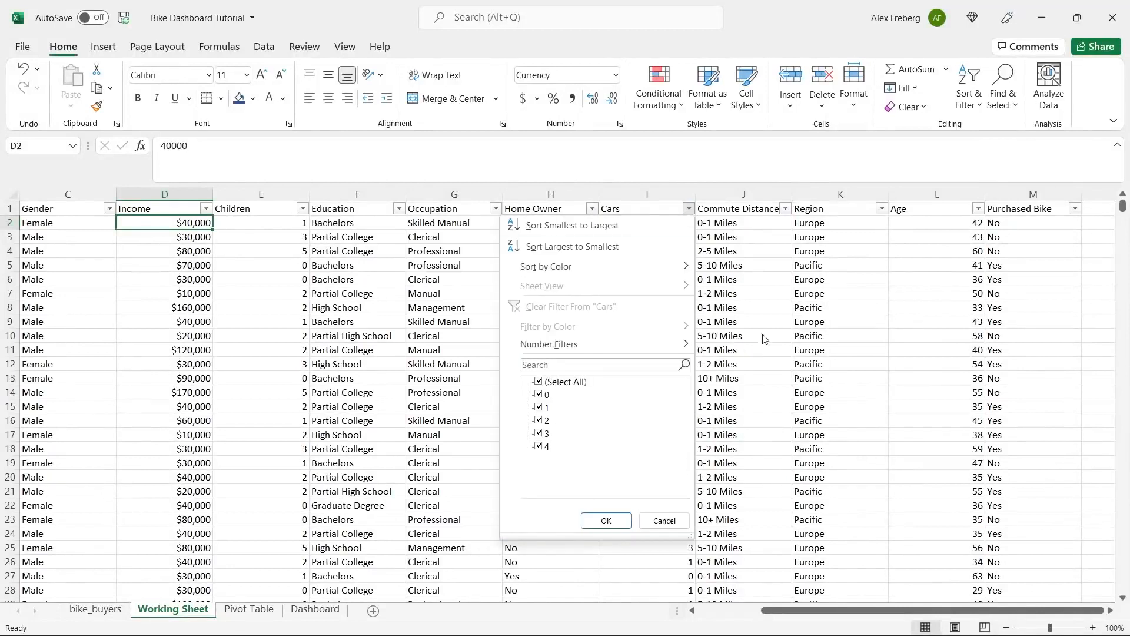
pyautogui.click(755, 267)
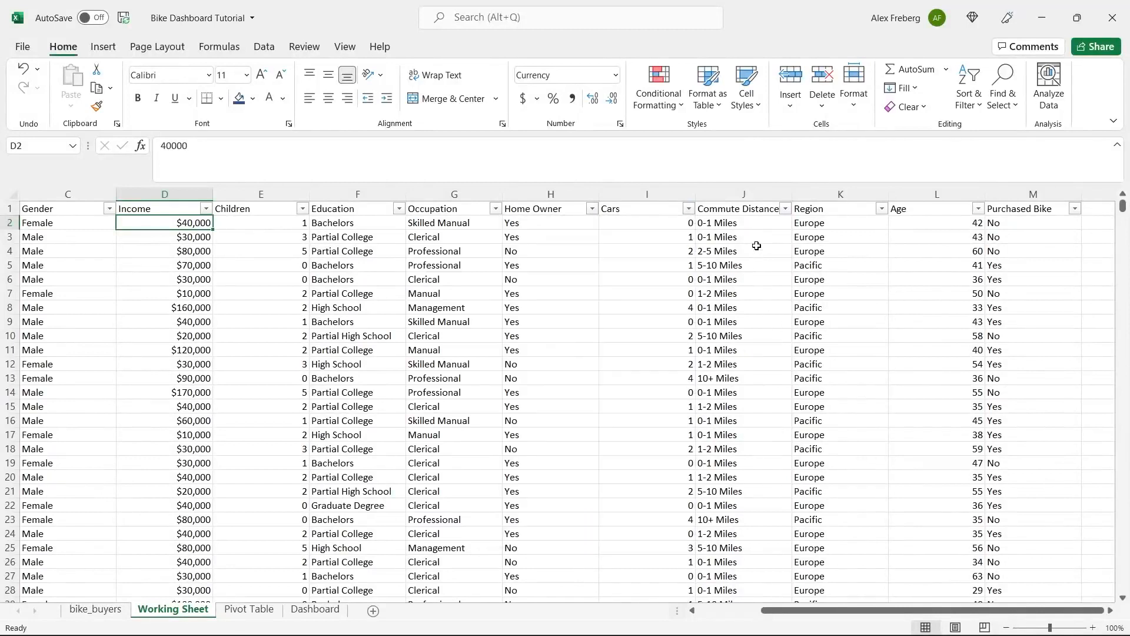
# Examine the filter values of the Commute Distance, Region and Age columns for data quality.
pyautogui.click(786, 209)
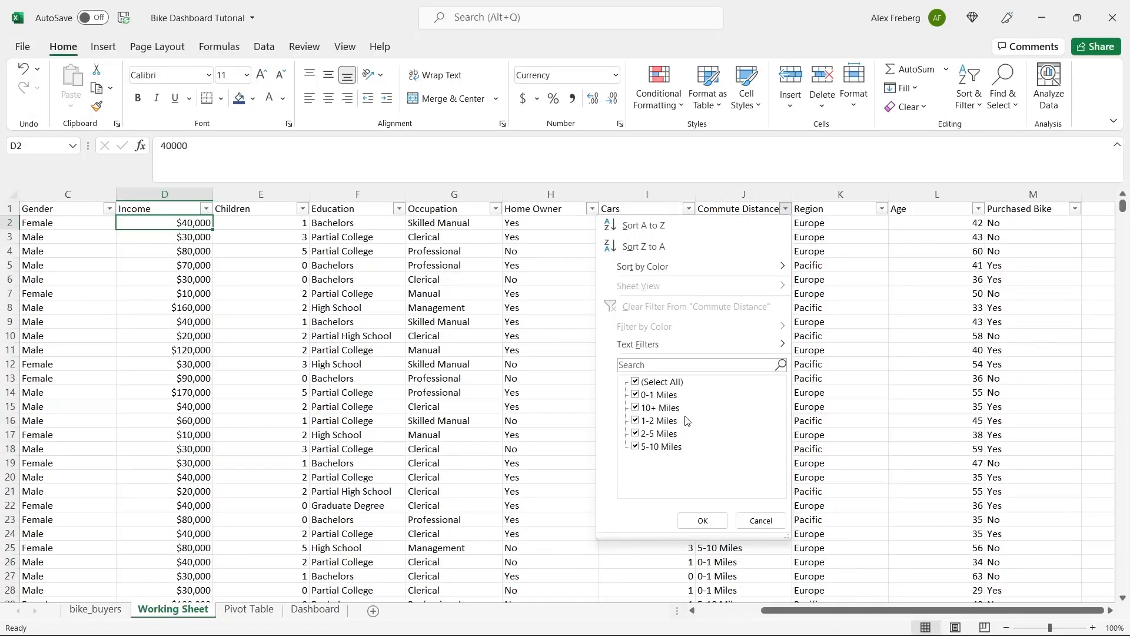
pyautogui.click(761, 520)
pyautogui.moveTo(909, 612); pyautogui.dragTo(923, 613)
pyautogui.click(1110, 612)
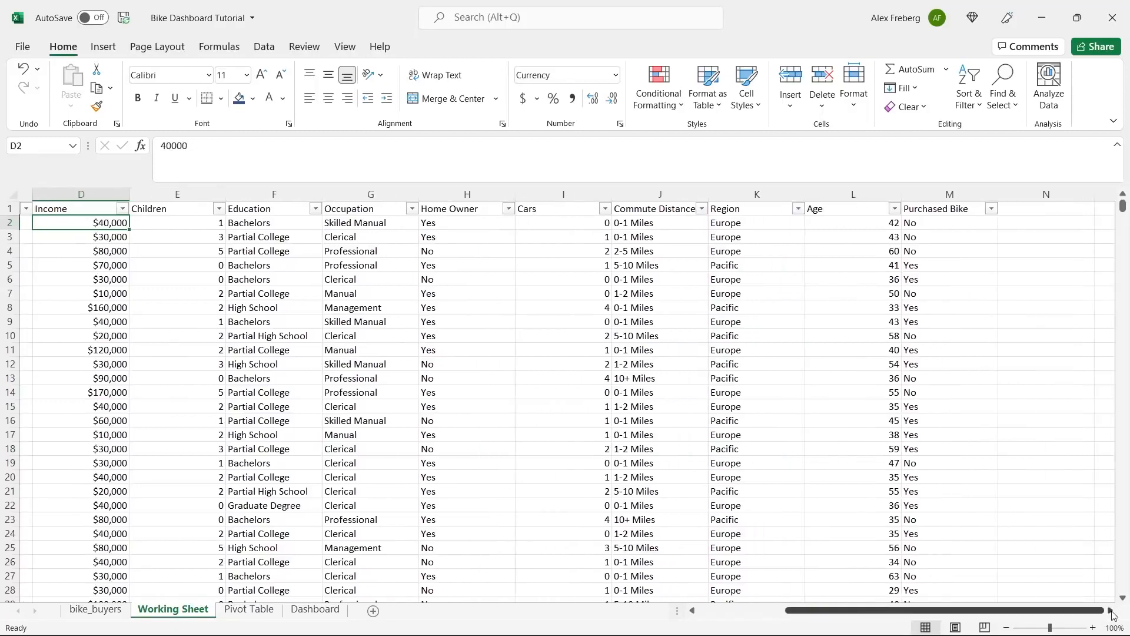
pyautogui.click(1111, 611)
pyautogui.click(689, 209)
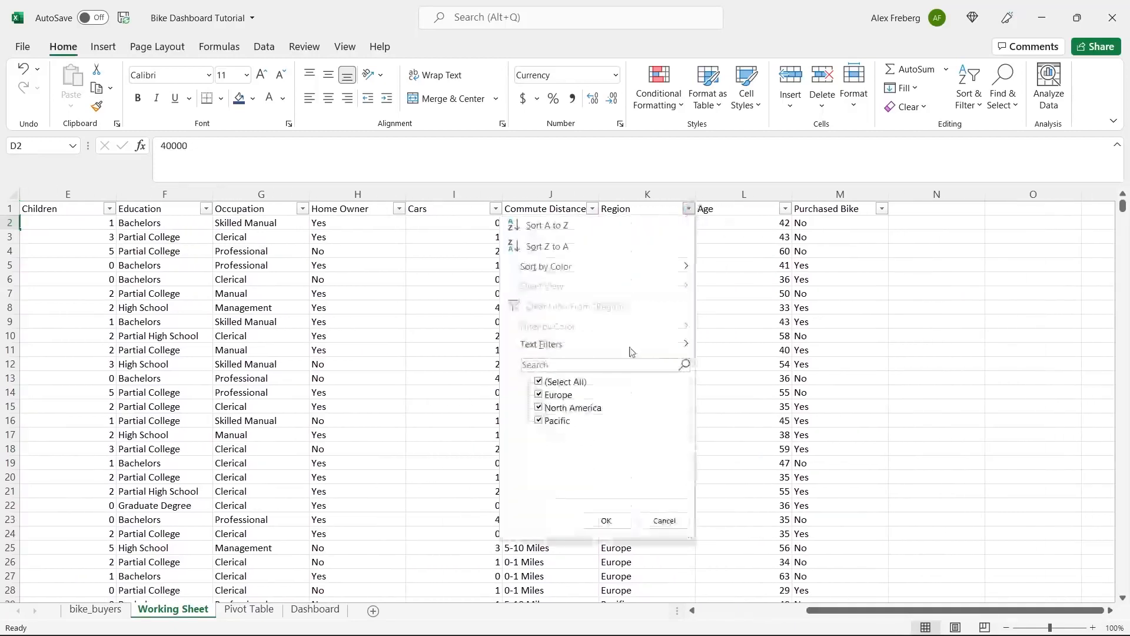
pyautogui.click(607, 521)
pyautogui.click(785, 209)
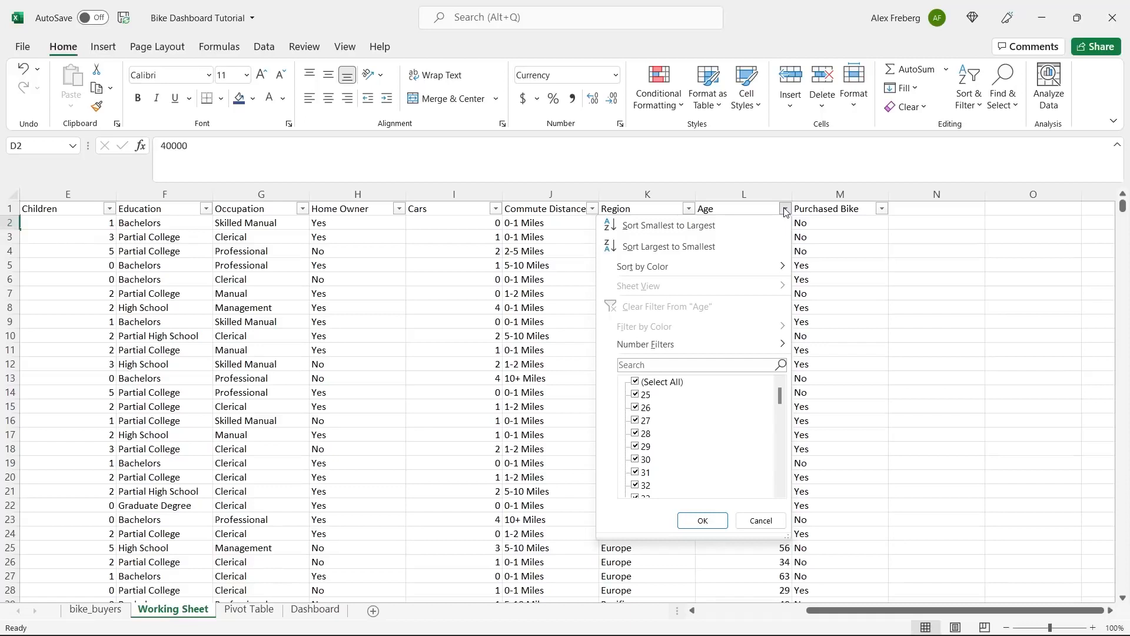
pyautogui.click(762, 520)
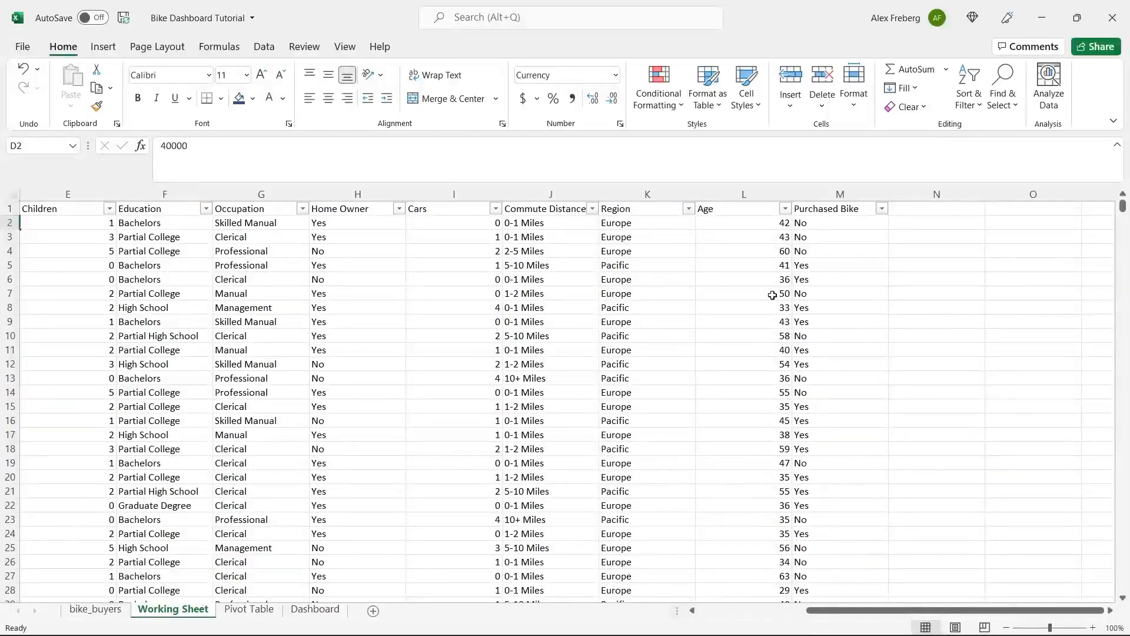
pyautogui.click(786, 210)
pyautogui.moveTo(780, 397)
pyautogui.mouseDown()
pyautogui.moveTo(786, 496)
pyautogui.moveTo(785, 397)
pyautogui.mouseUp()
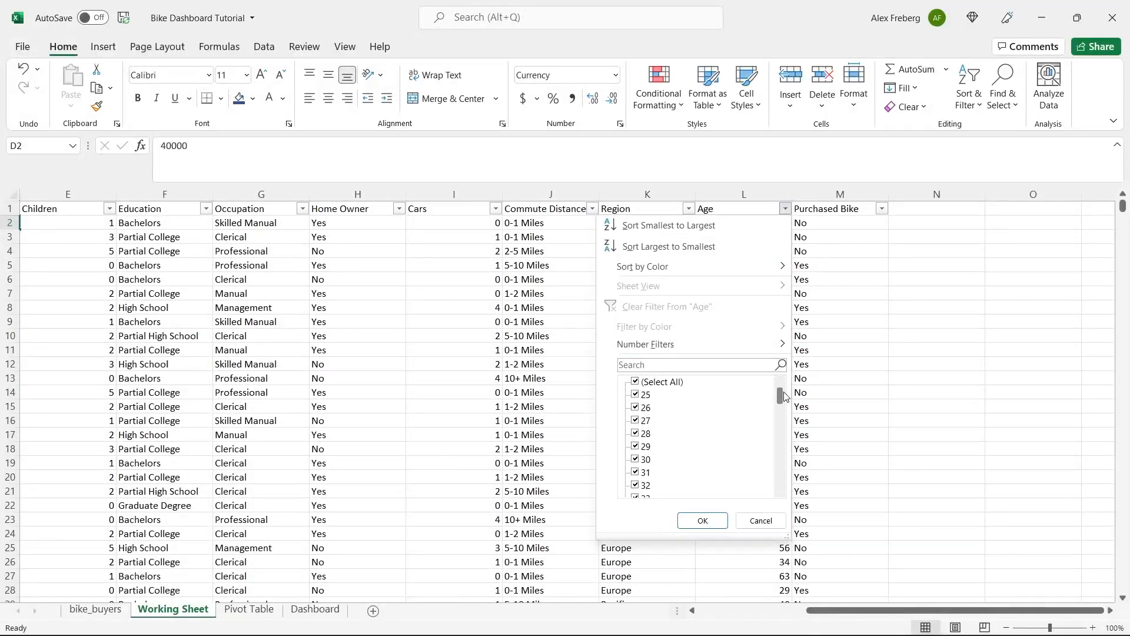
pyautogui.click(759, 520)
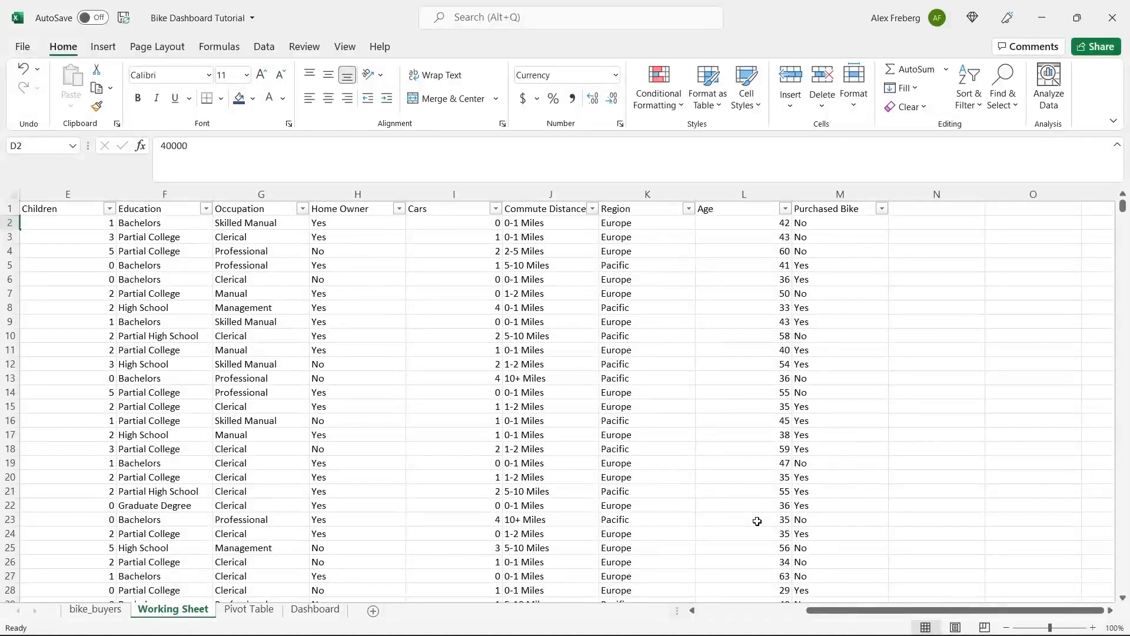
# Insert a new column between Age and Purchased Bike and give it the header Age Brackets.
pyautogui.rightClick(833, 200)
pyautogui.click(870, 321)
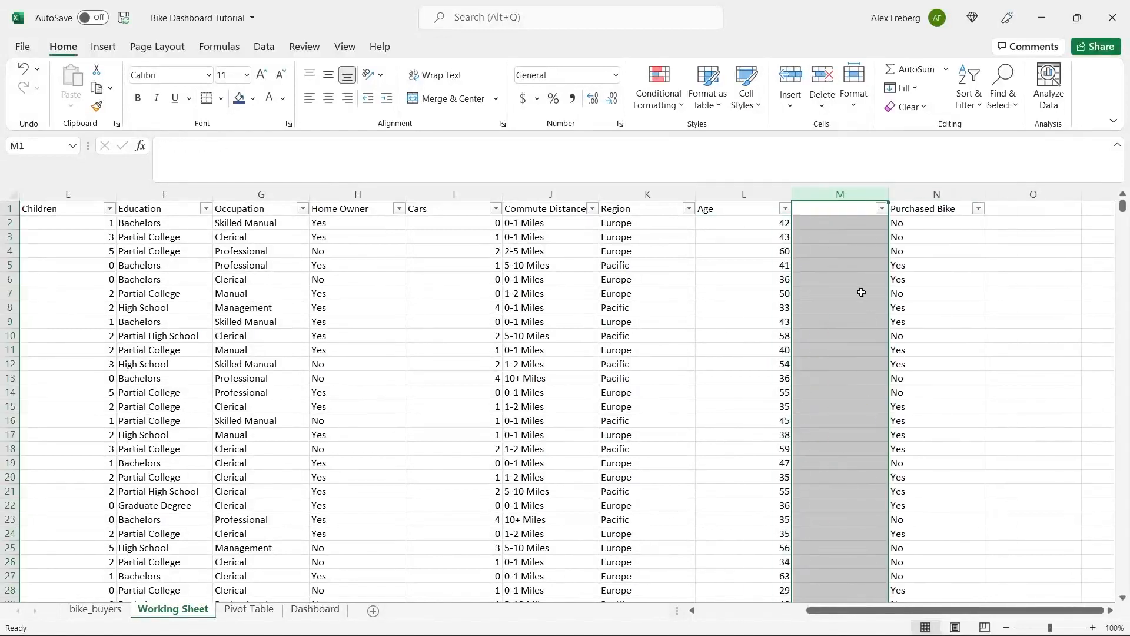
pyautogui.click(832, 209)
pyautogui.write('Age Brackets')
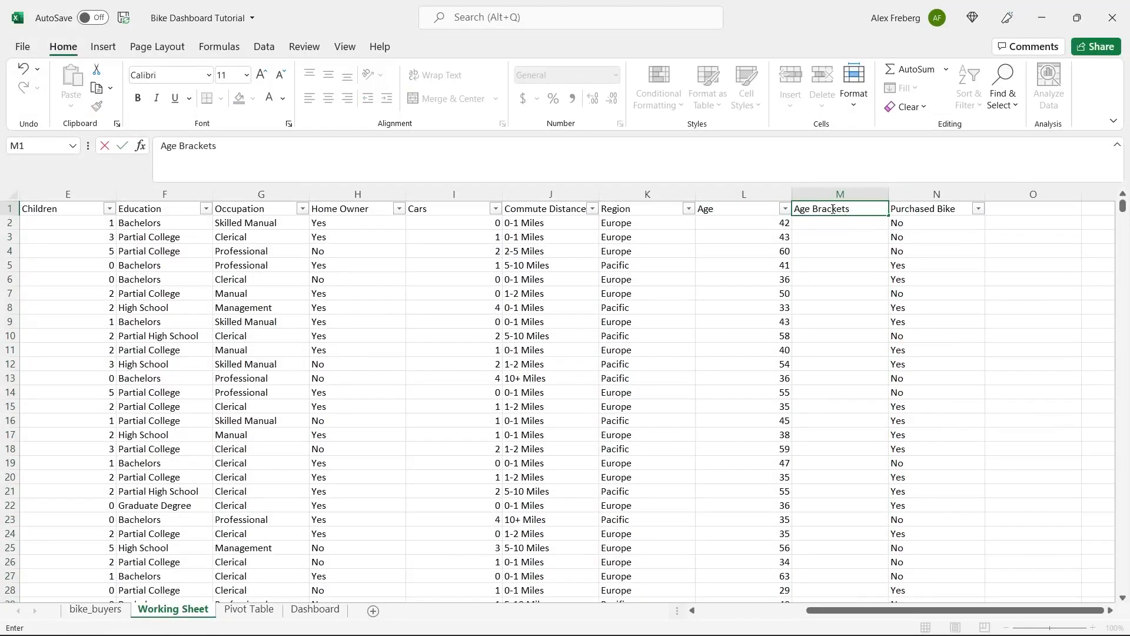
# Enter the formula =IF(L2>31,"Adolescent","Invalid") in cell M2 of the Age Brackets column.
pyautogui.click(835, 225)
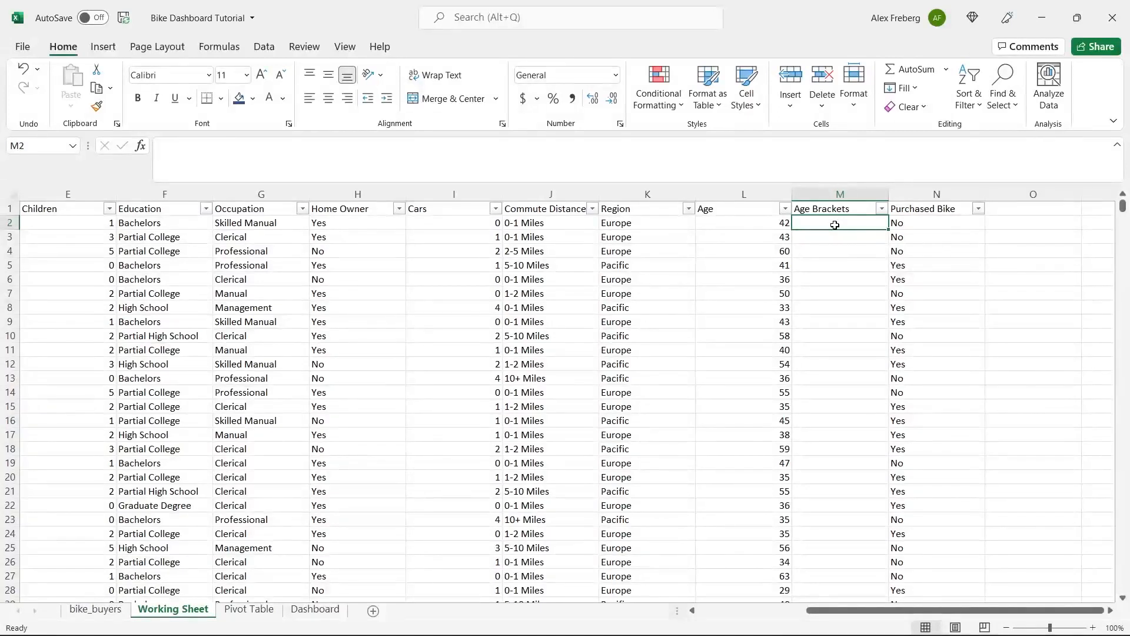
pyautogui.click(827, 155)
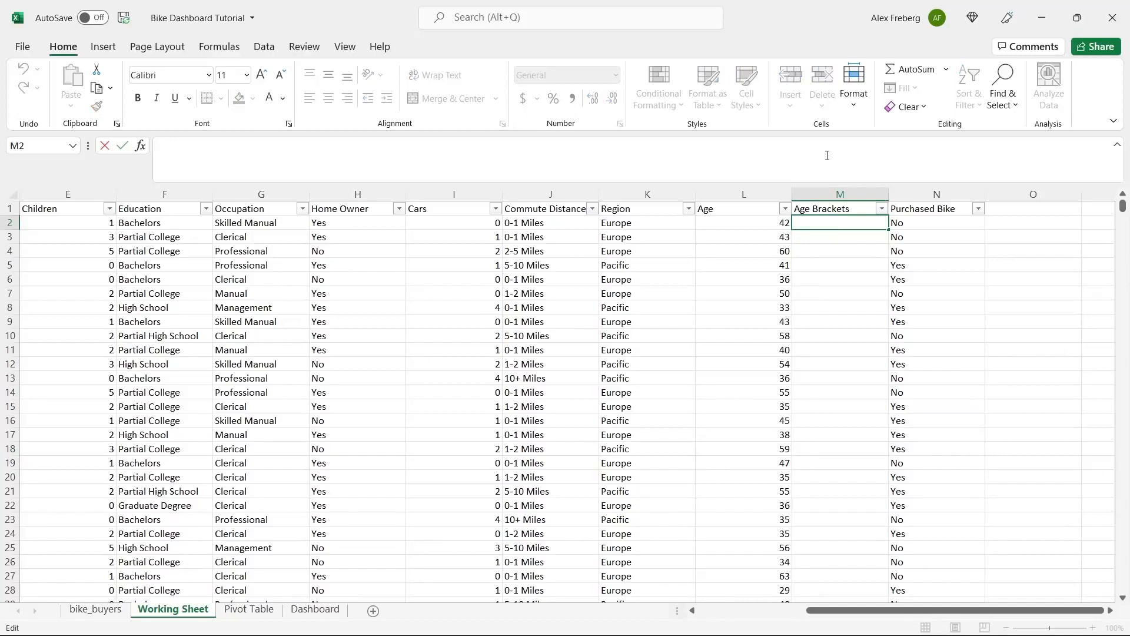
pyautogui.write('=IF')
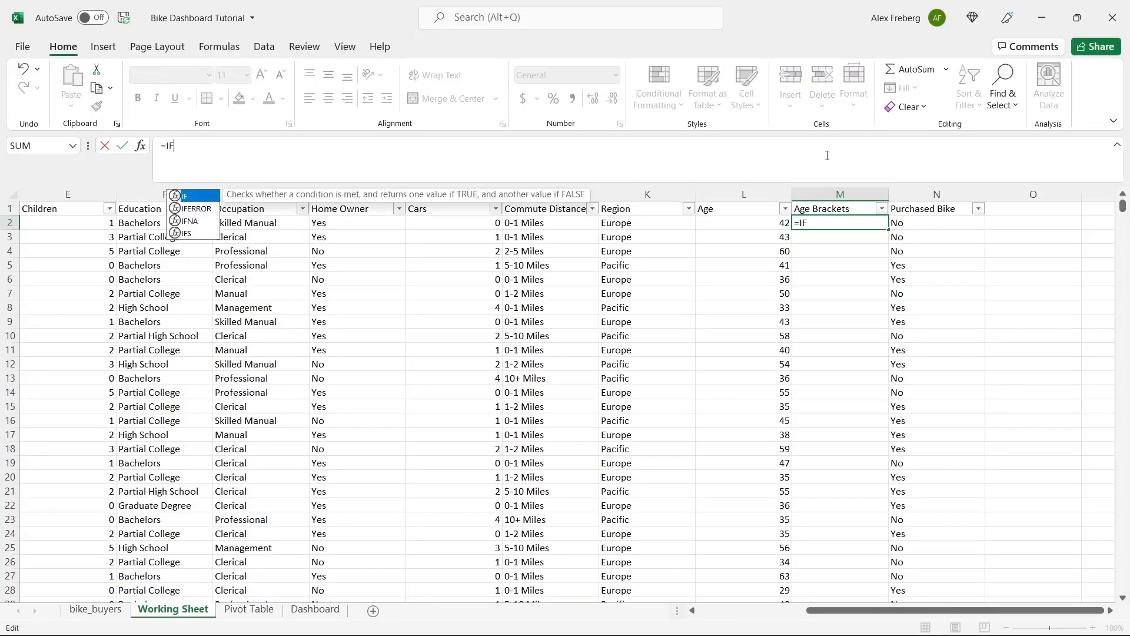
pyautogui.write('(')
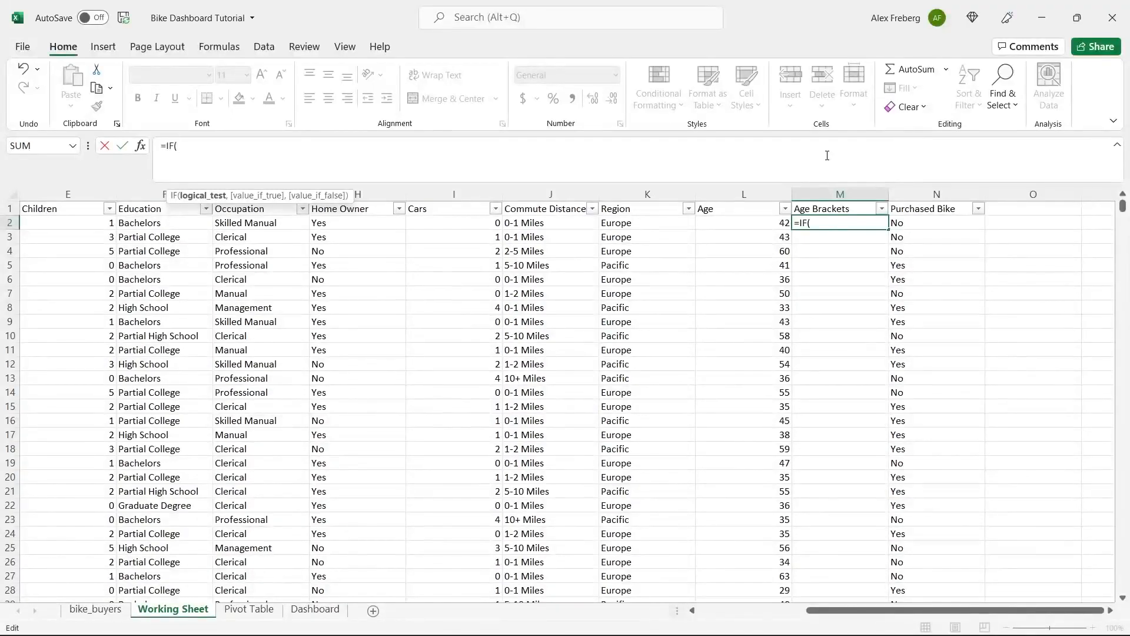
pyautogui.click(753, 221)
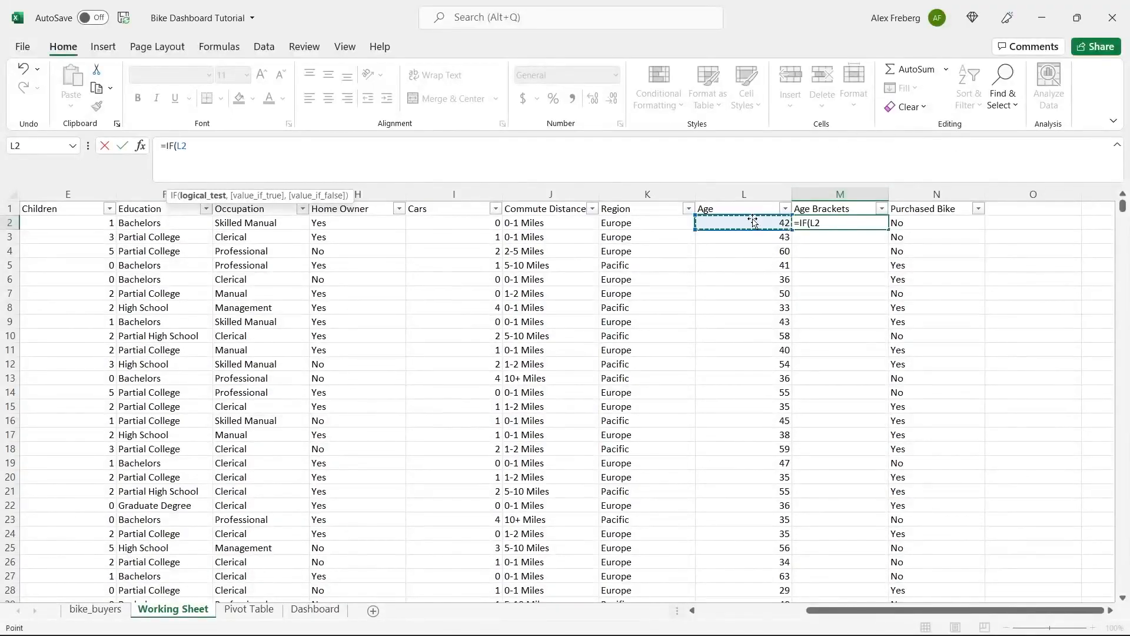
pyautogui.click(665, 149)
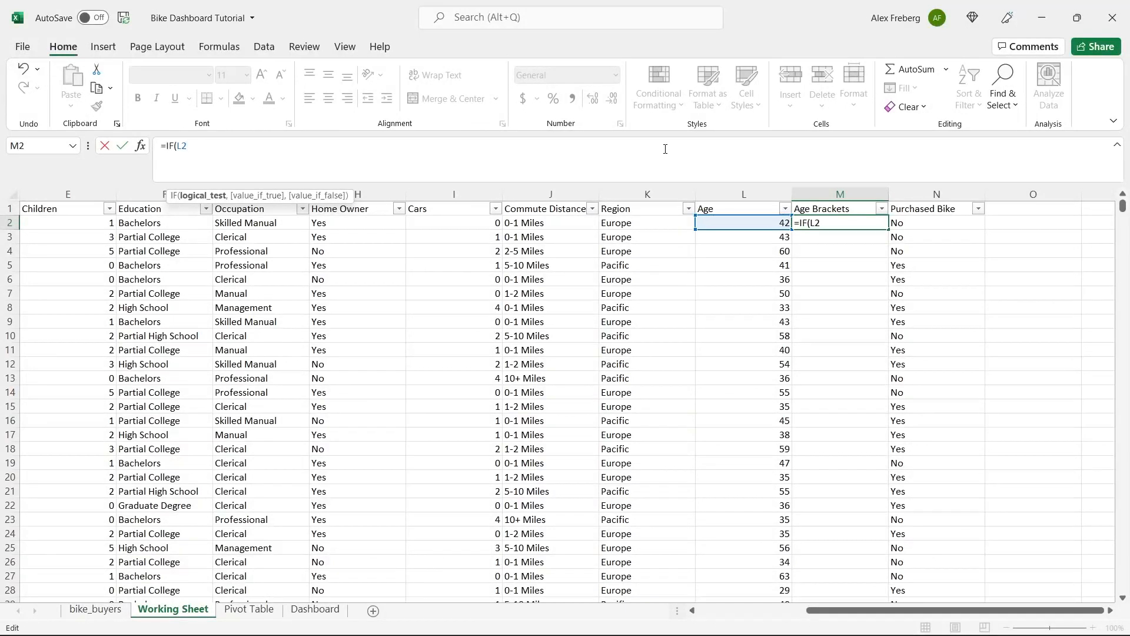
pyautogui.write('>31,')
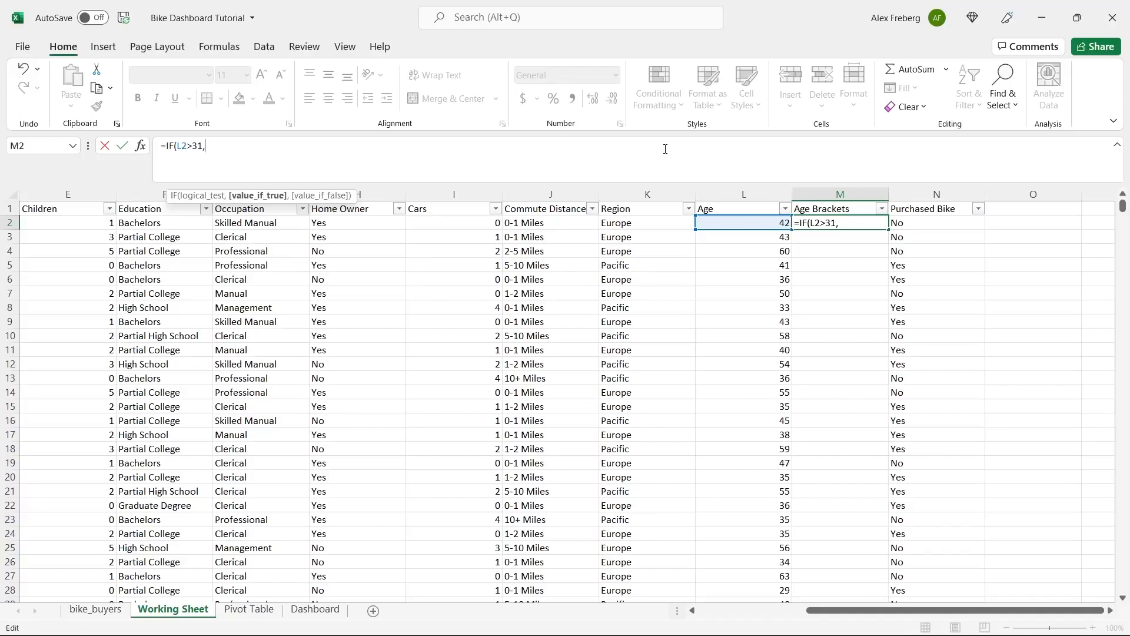
pyautogui.write('"Adolescent",')
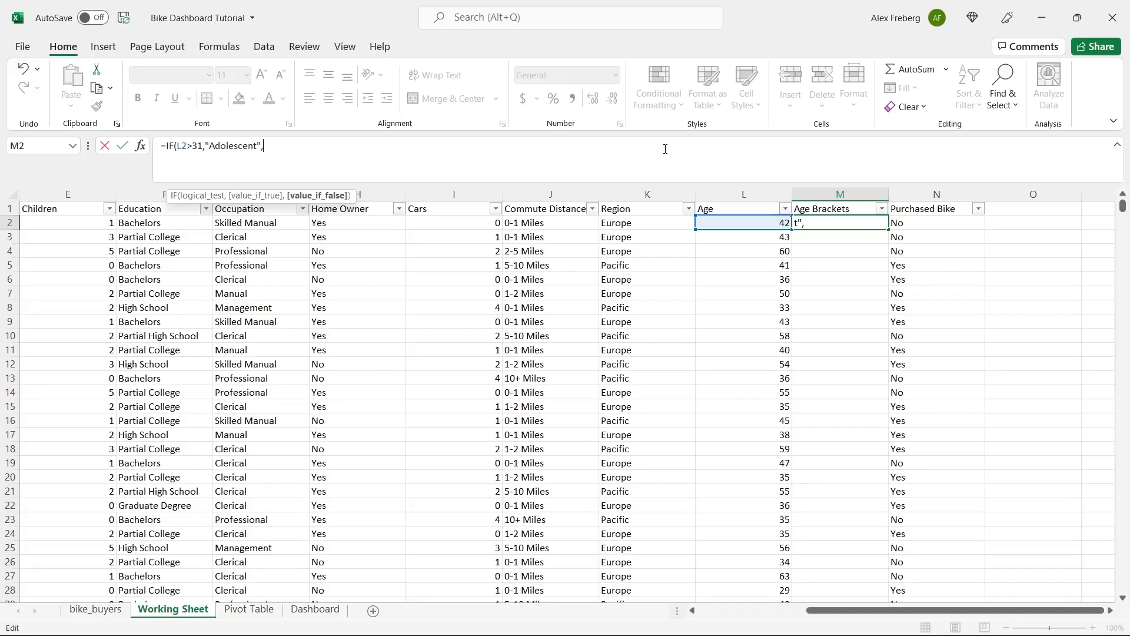
pyautogui.write('"Invl')
pyautogui.press('BackSpace')
pyautogui.write('alid")')
pyautogui.press('Return')
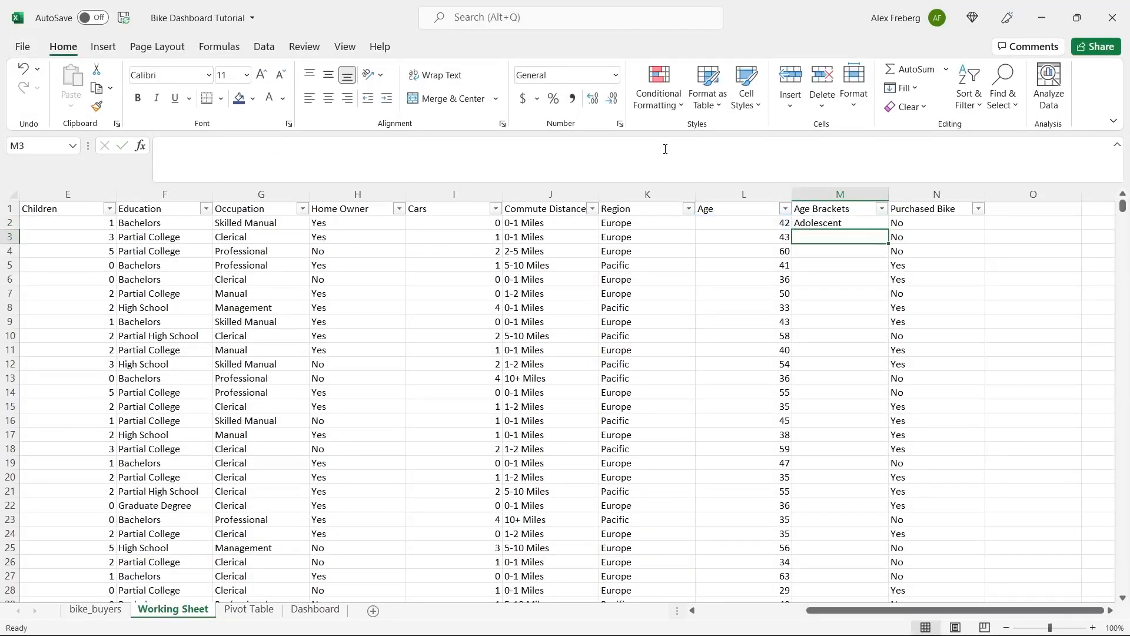
# Fill the M2 formula down the whole Age Brackets column and compare the results with the ages.
pyautogui.click(882, 223)
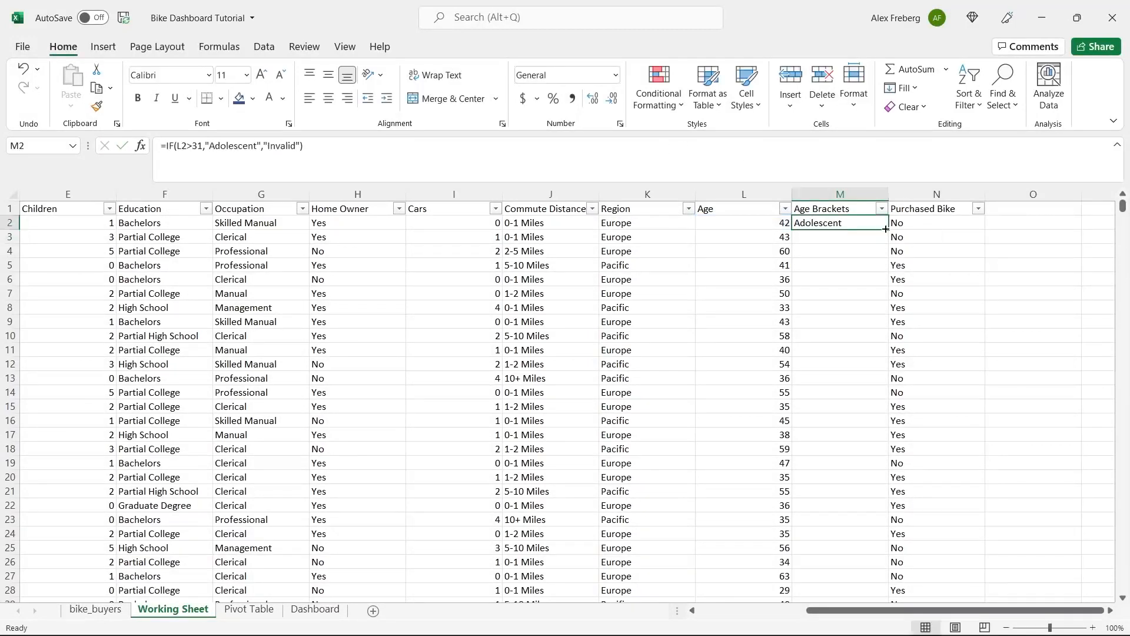
pyautogui.doubleClick(886, 229)
pyautogui.click(804, 259)
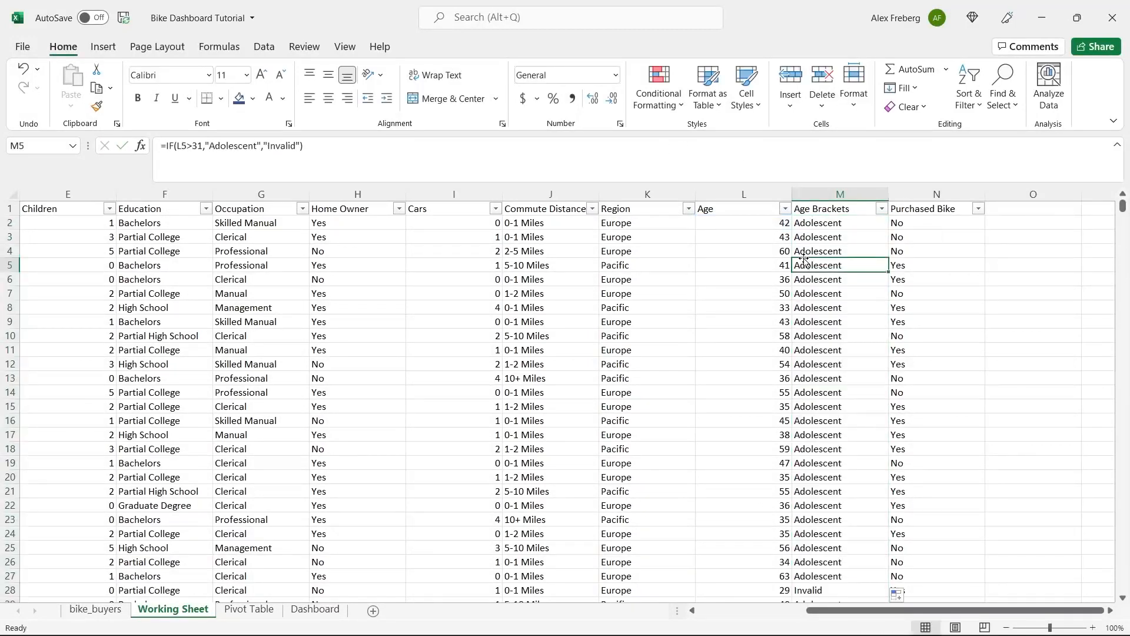
pyautogui.click(766, 224)
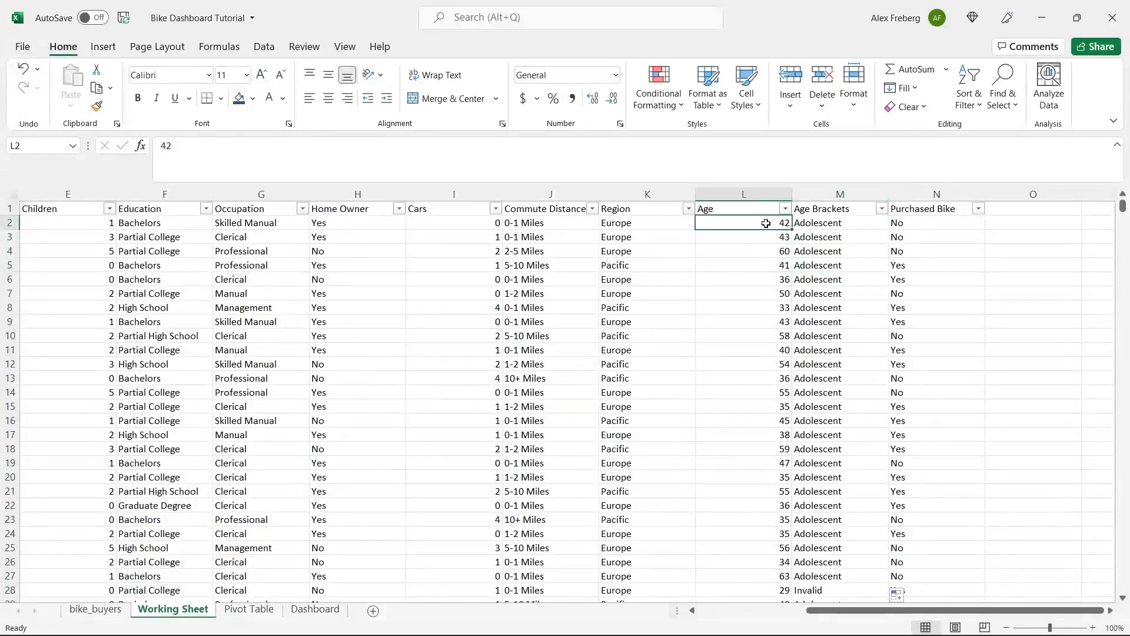
# Change the condition in the M2 formula to L2<31 and refill the formula down the Age Brackets column.
pyautogui.click(824, 223)
pyautogui.click(192, 146)
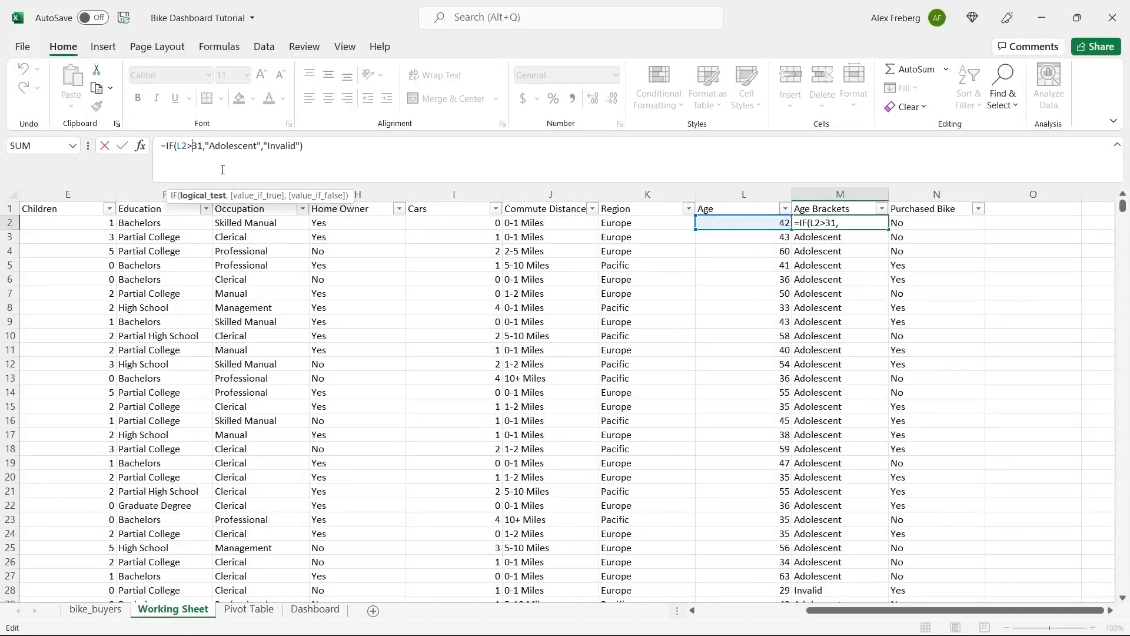
pyautogui.press('BackSpace')
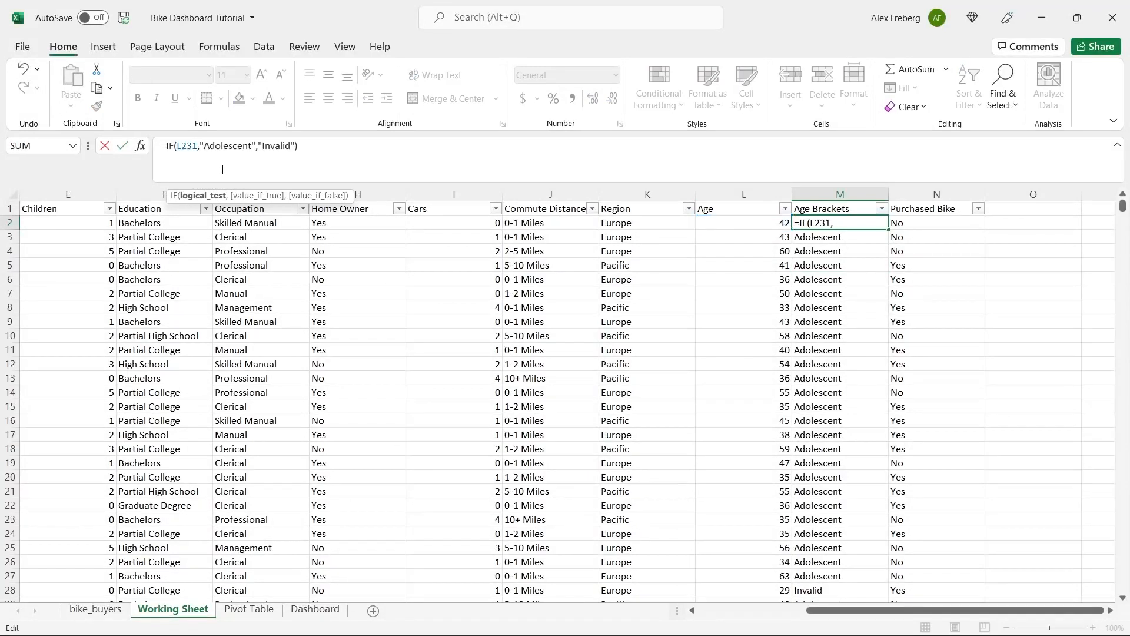
pyautogui.write('<')
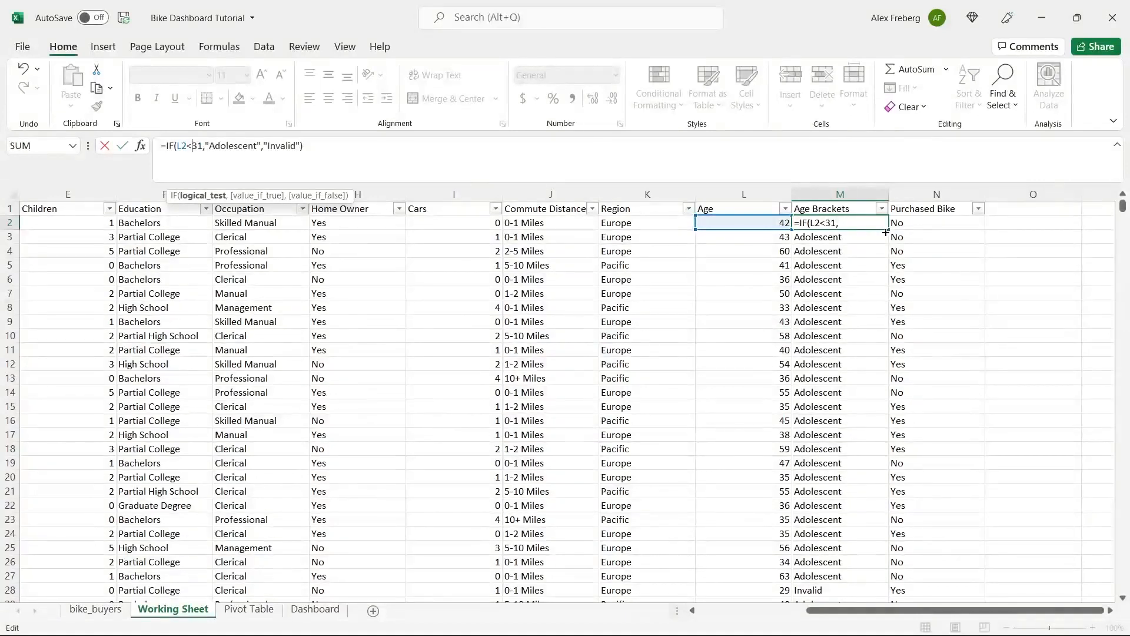
pyautogui.press('Return')
pyautogui.click(865, 220)
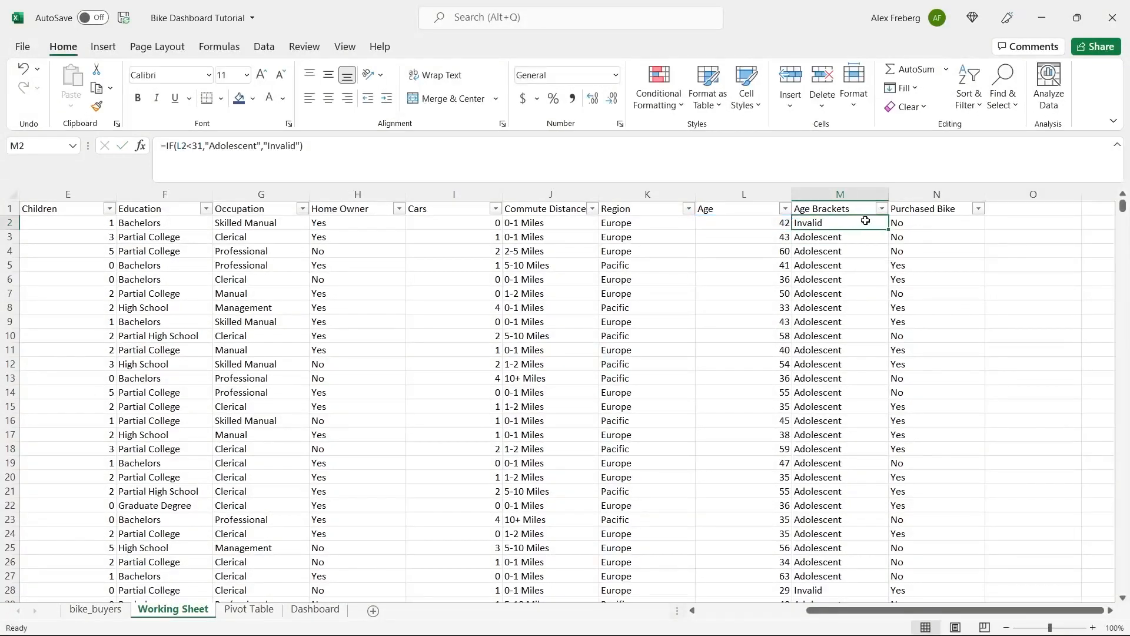
pyautogui.doubleClick(887, 229)
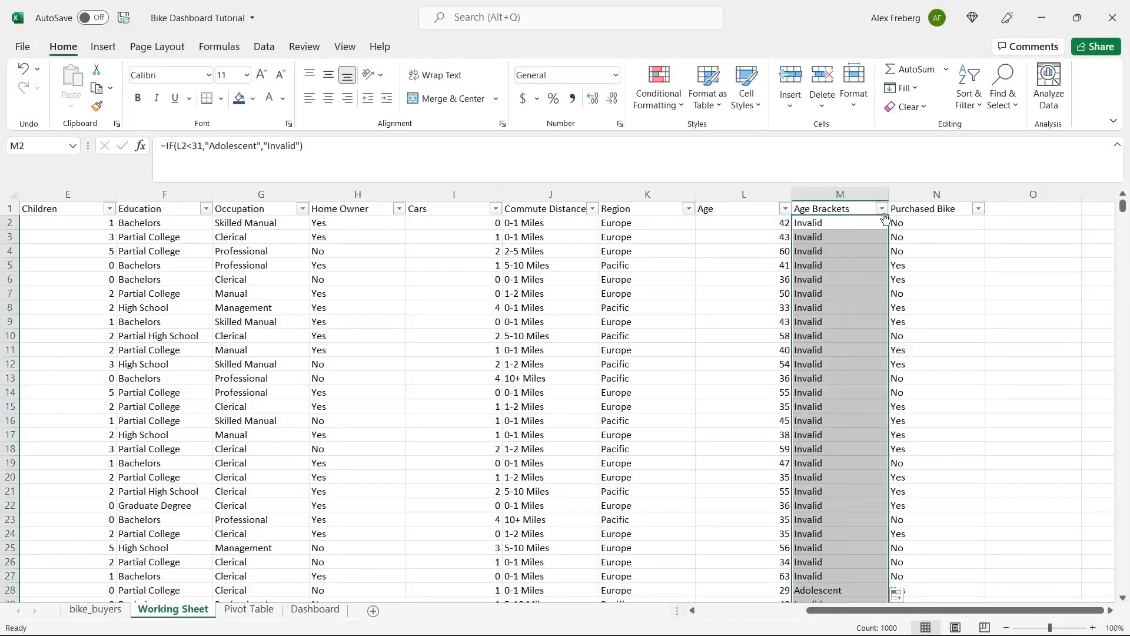
# Check the Age Brackets results against the ages in rows 28 to 34 and review the column's filter values.
pyautogui.click(830, 378)
pyautogui.scroll(-4, 830, 377)
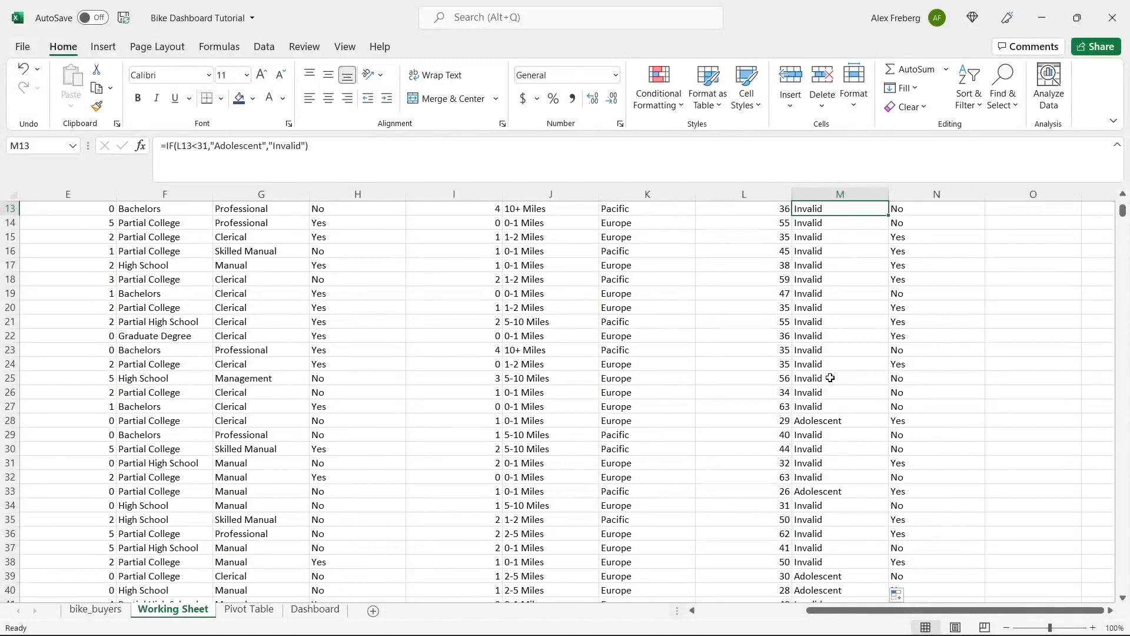
pyautogui.click(779, 506)
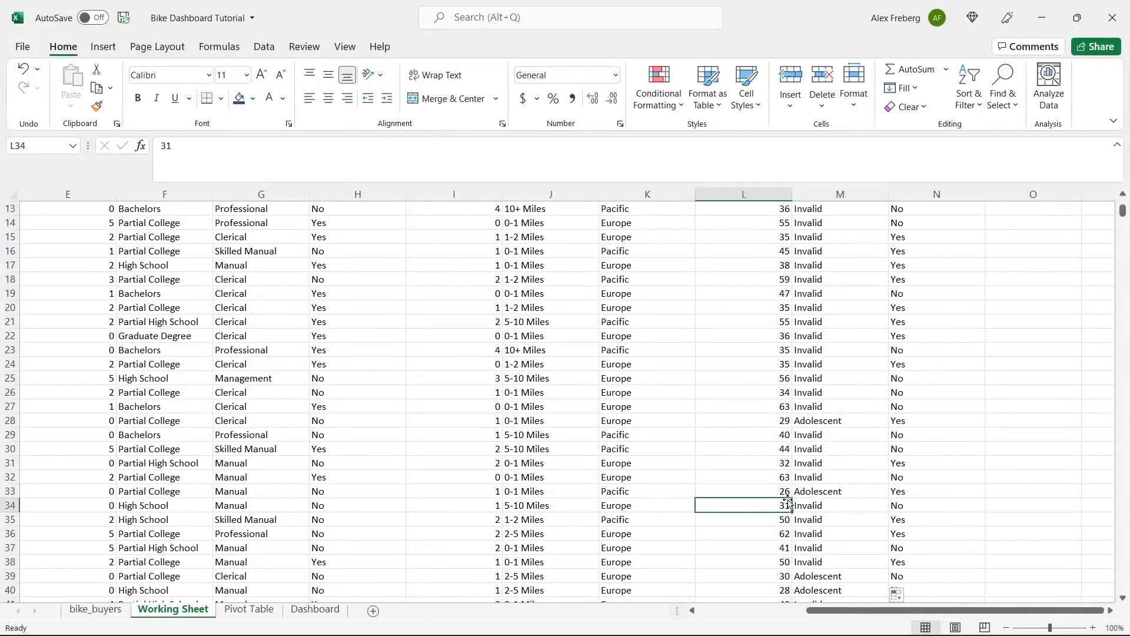
pyautogui.click(822, 508)
pyautogui.click(805, 493)
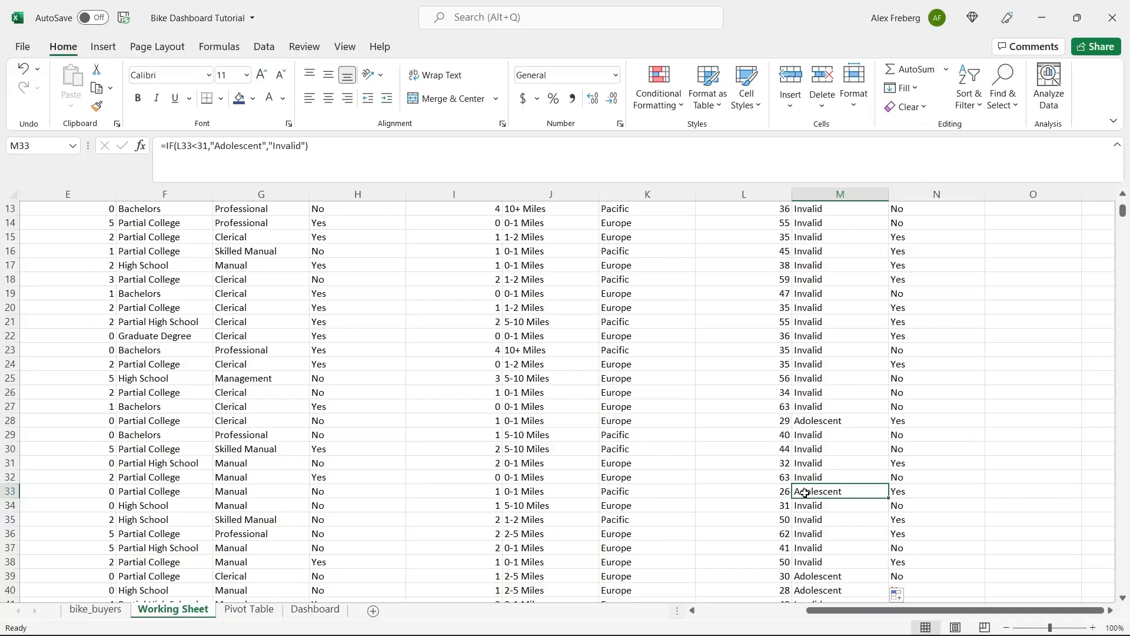
pyautogui.click(843, 423)
pyautogui.scroll(4, 874, 262)
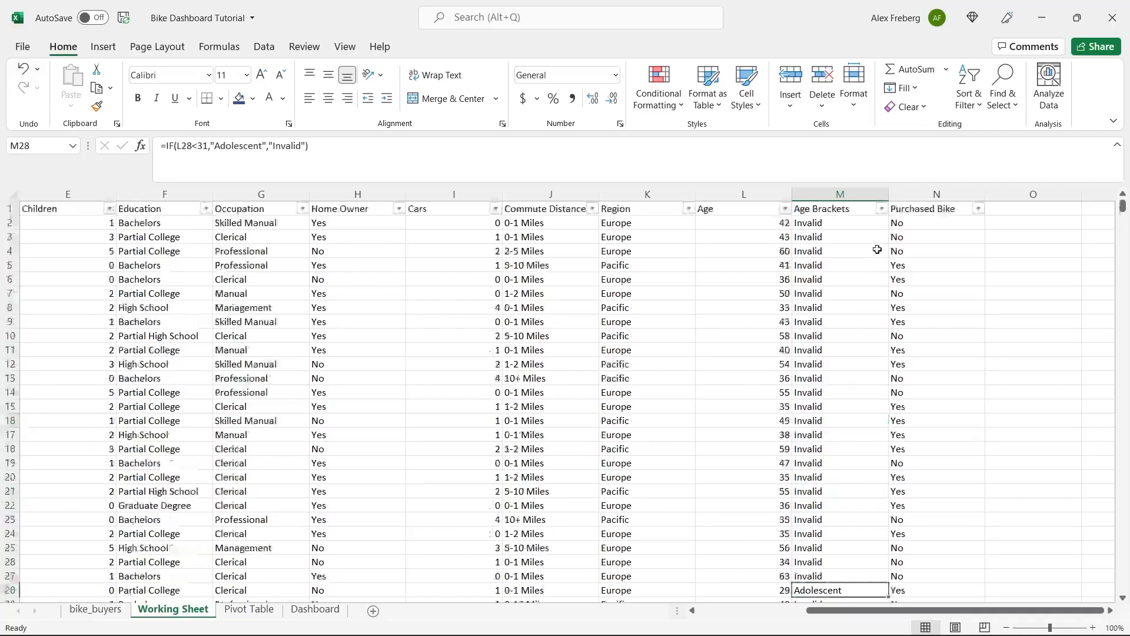
pyautogui.click(892, 210)
pyautogui.click(882, 209)
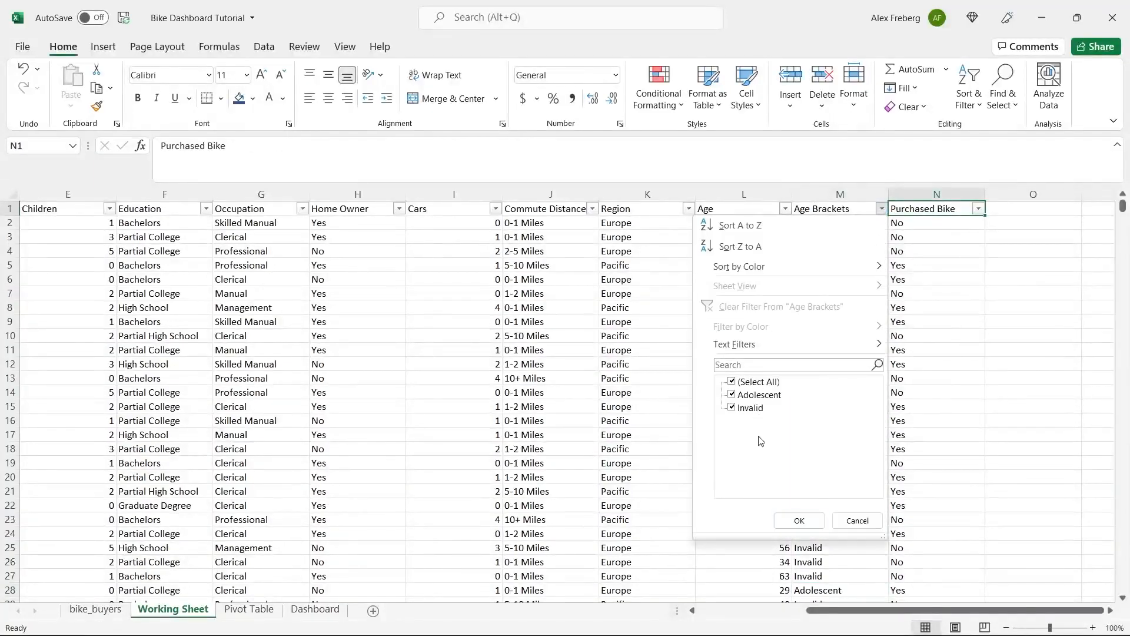
pyautogui.click(858, 521)
# Close the filter list and examine the "Invalid" argument in the M2 formula.
pyautogui.click(821, 225)
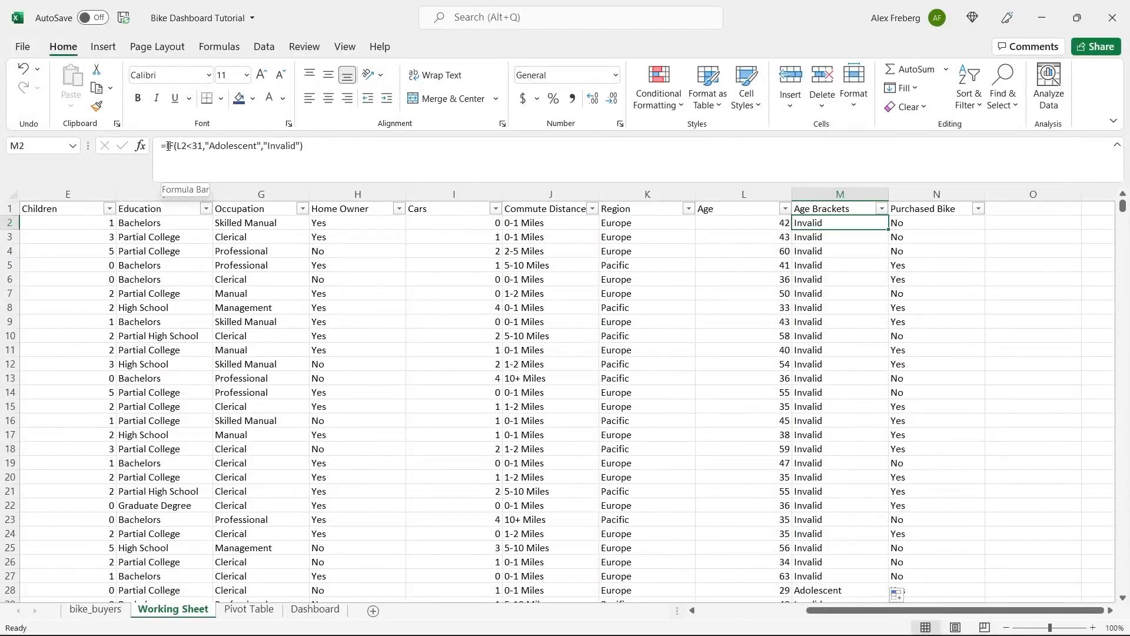
pyautogui.doubleClick(278, 147)
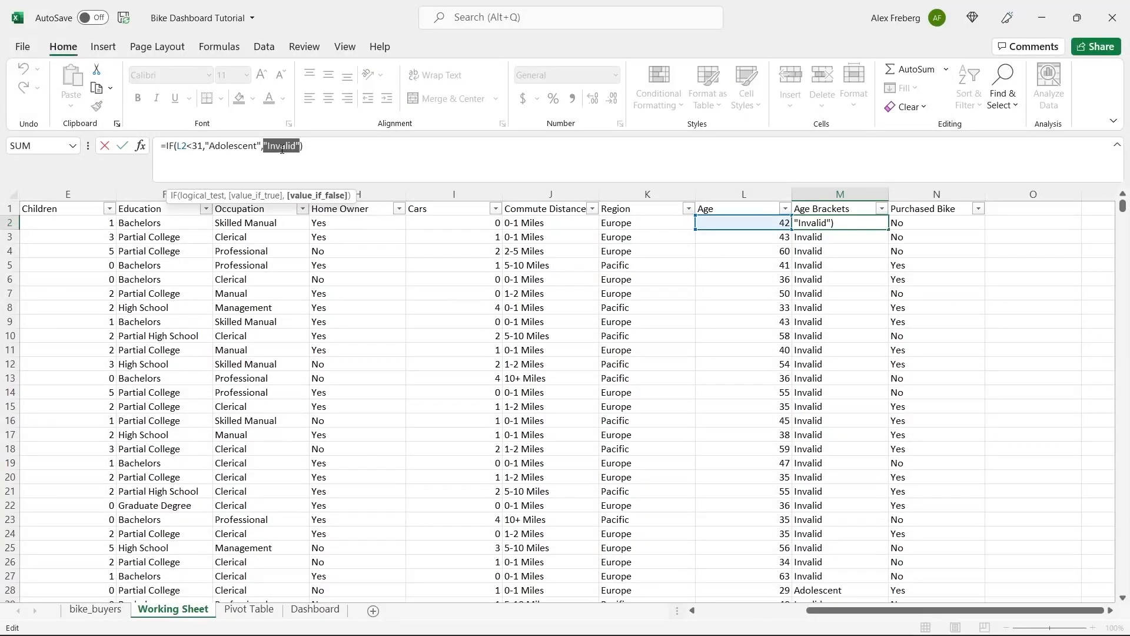
pyautogui.click(313, 155)
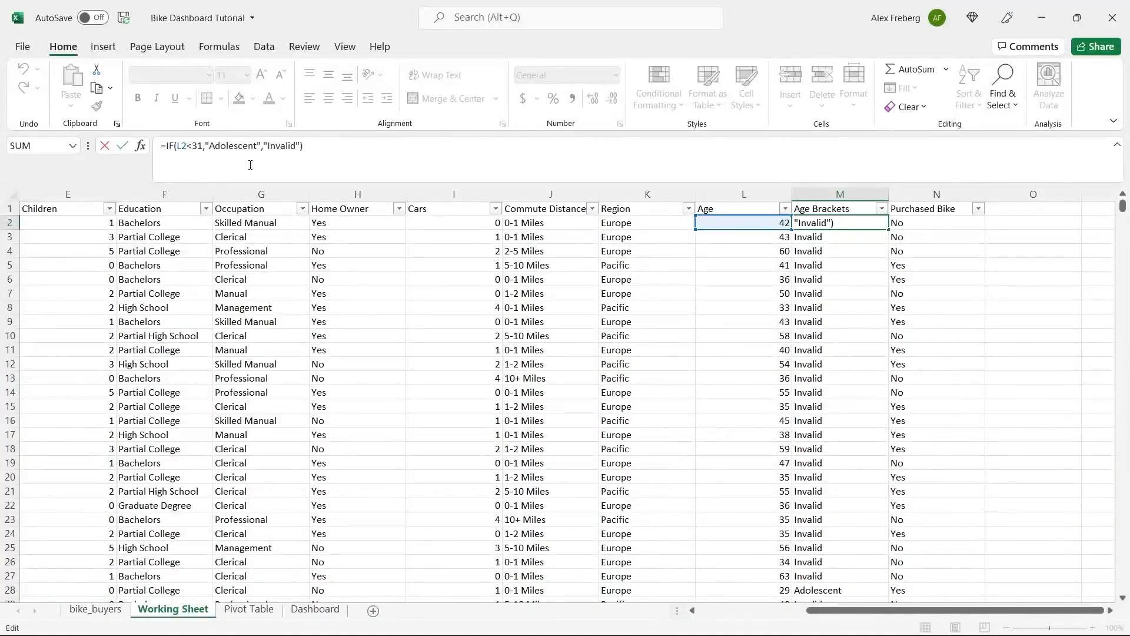
pyautogui.doubleClick(282, 148)
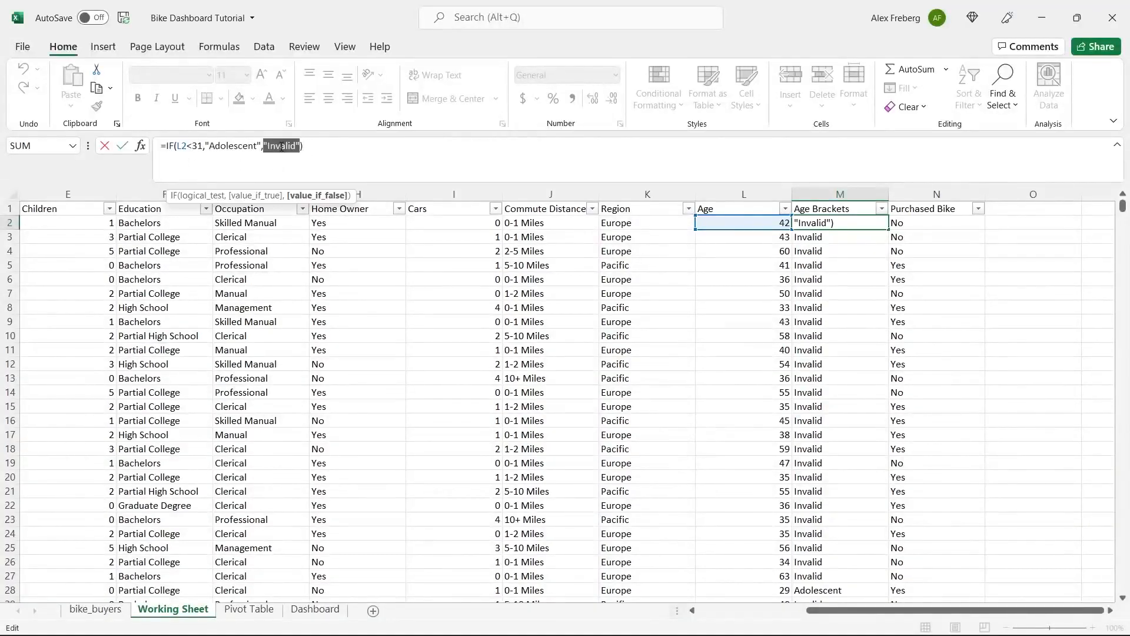
pyautogui.click(305, 149)
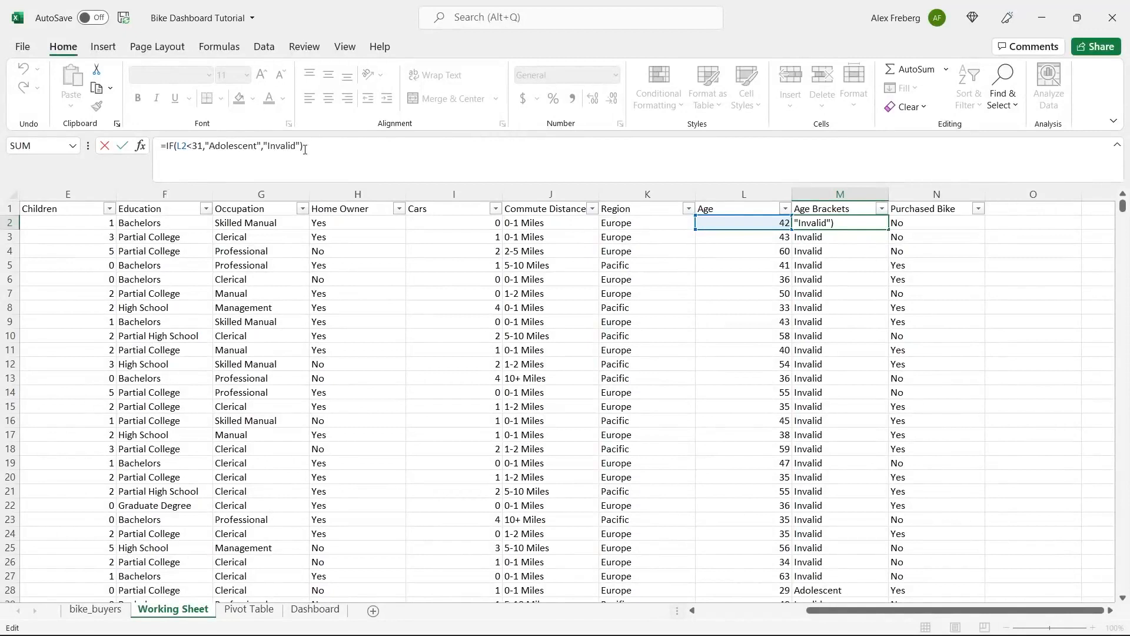
# Insert an outer IF( in front of the existing IF function in the M2 formula.
pyautogui.click(167, 145)
pyautogui.write('IF(')
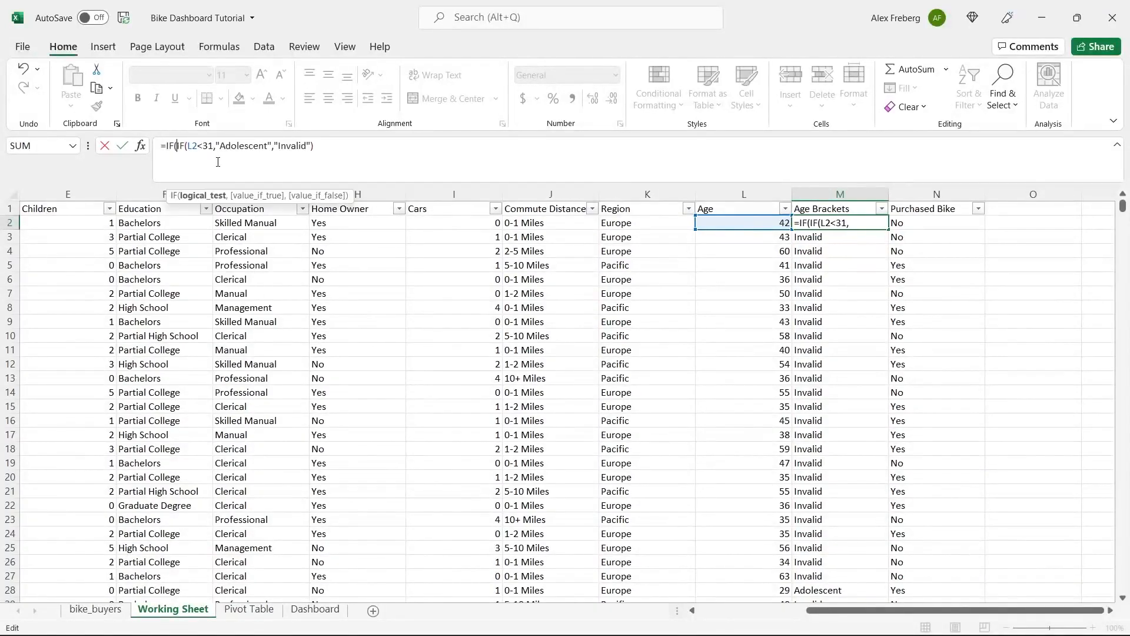
pyautogui.write('(')
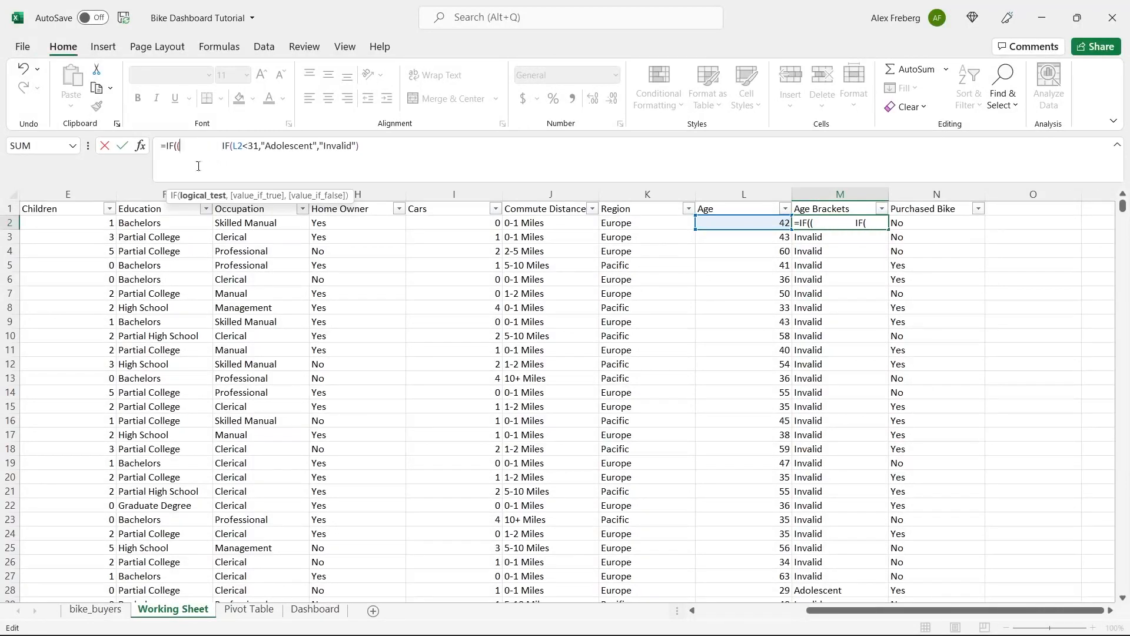
pyautogui.hotkey('ctrl', 'z')
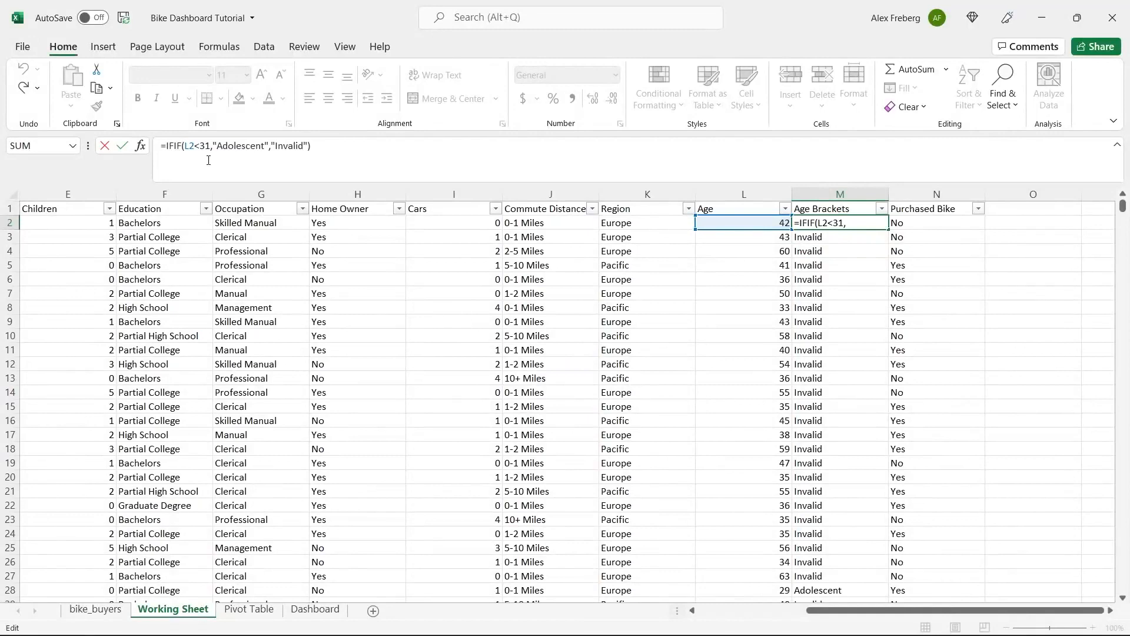
pyautogui.hotkey('ctrl', 'y')
pyautogui.hotkey('ctrl', 'z')
pyautogui.click(170, 147)
pyautogui.press('BackSpace')
pyautogui.press('BackSpace')
pyautogui.write('IF(IF(')
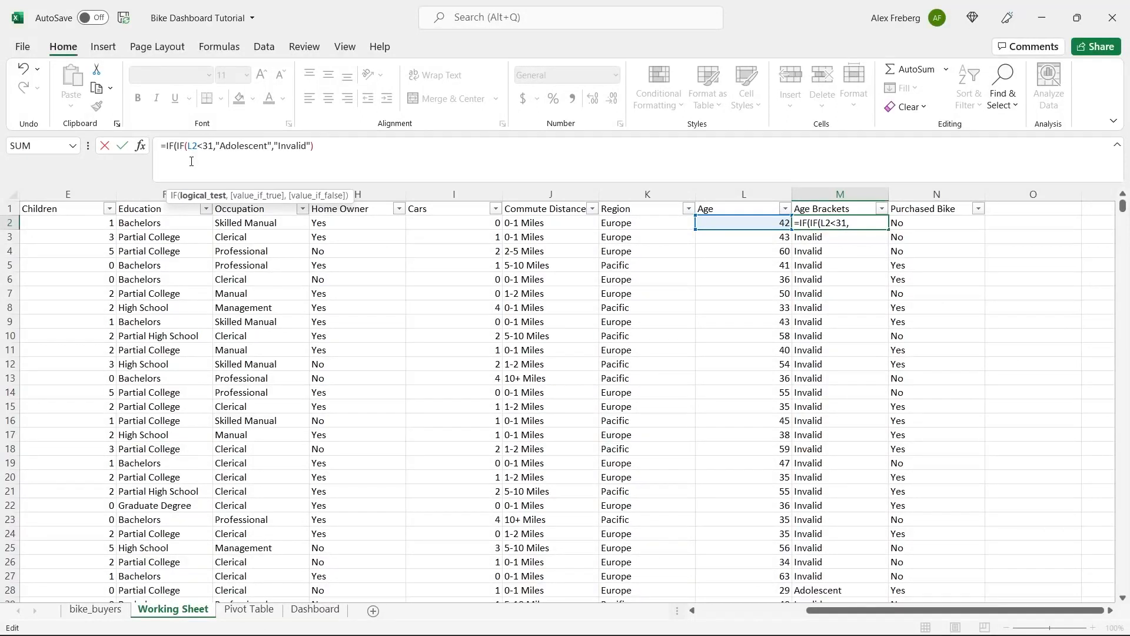
# Give the outer IF in M2 the condition L2>=31 and the true result "Middle Age", with the existing IF as its false result.
pyautogui.click(742, 223)
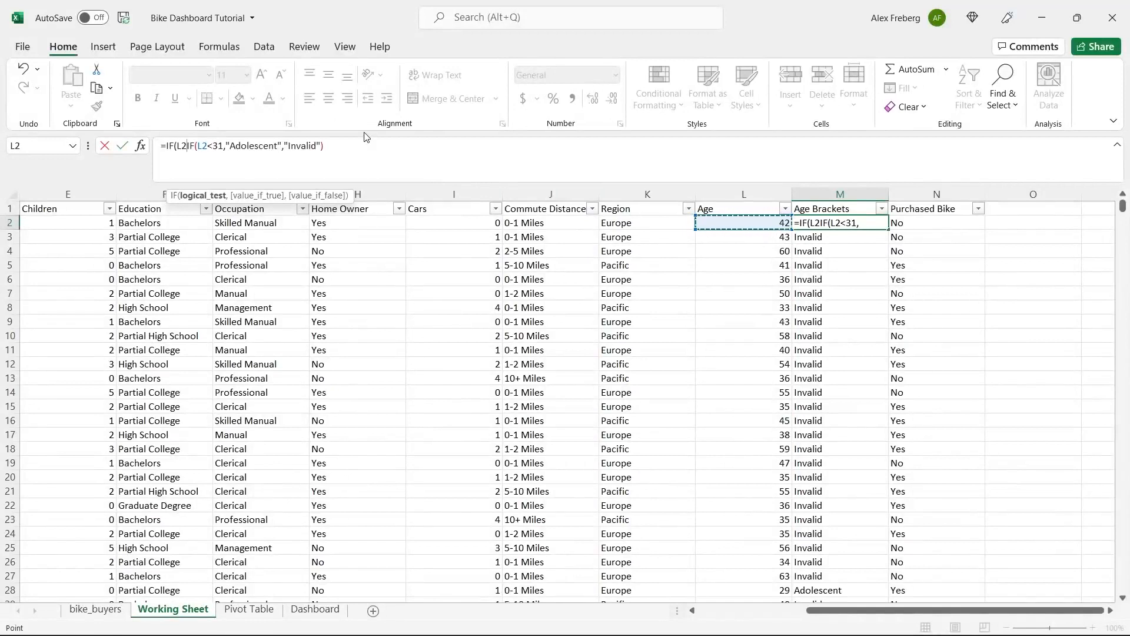
pyautogui.write('>=')
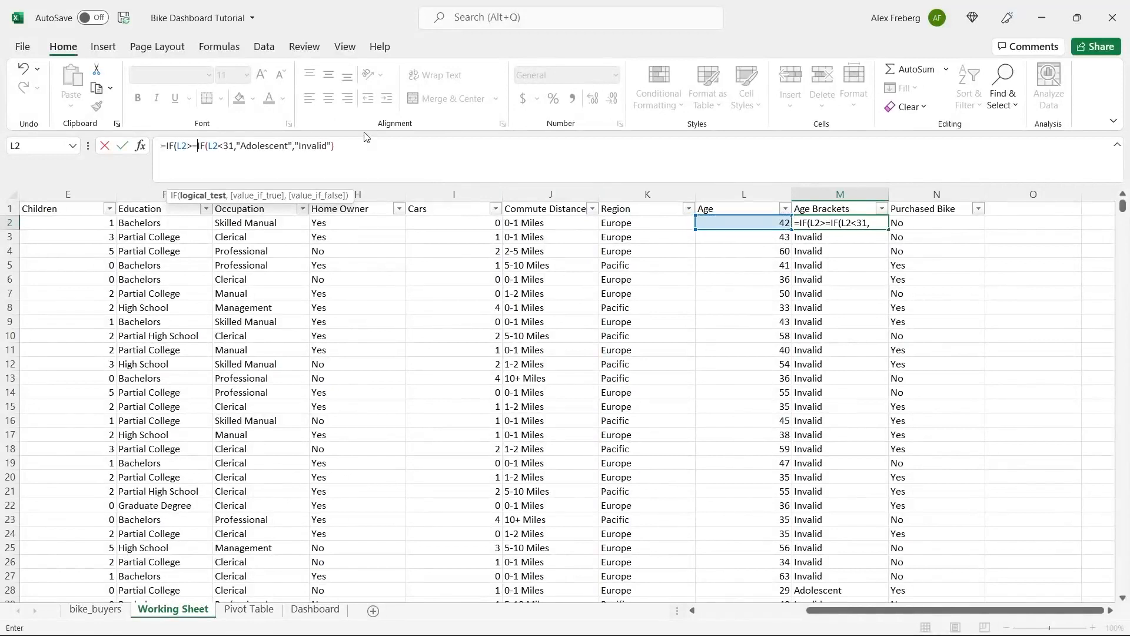
pyautogui.write('31,')
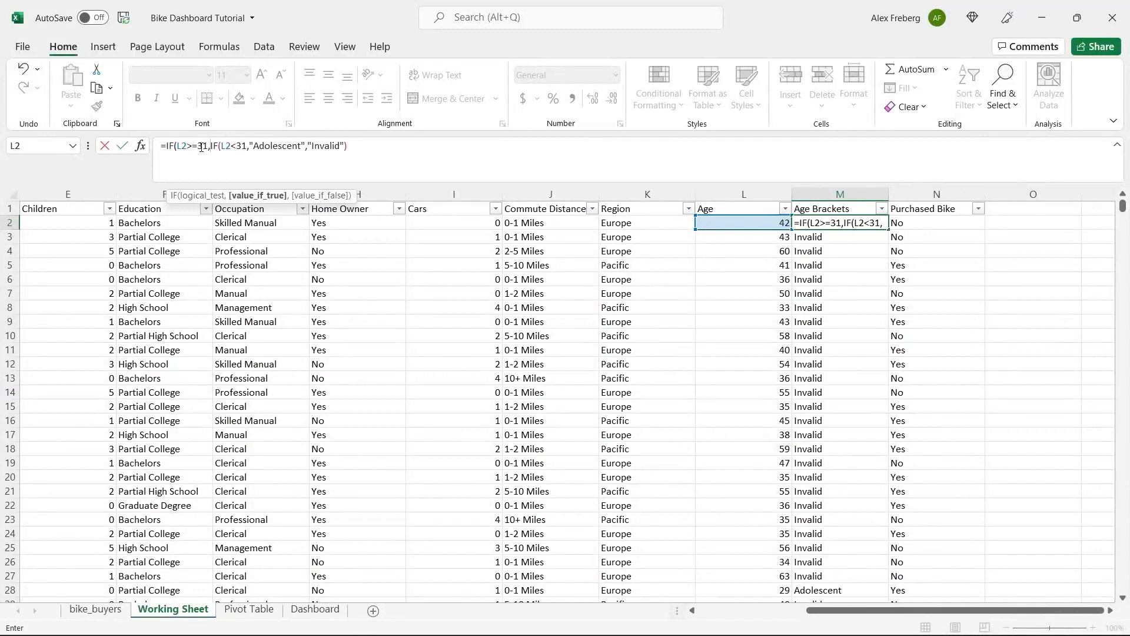
pyautogui.write('"Mi')
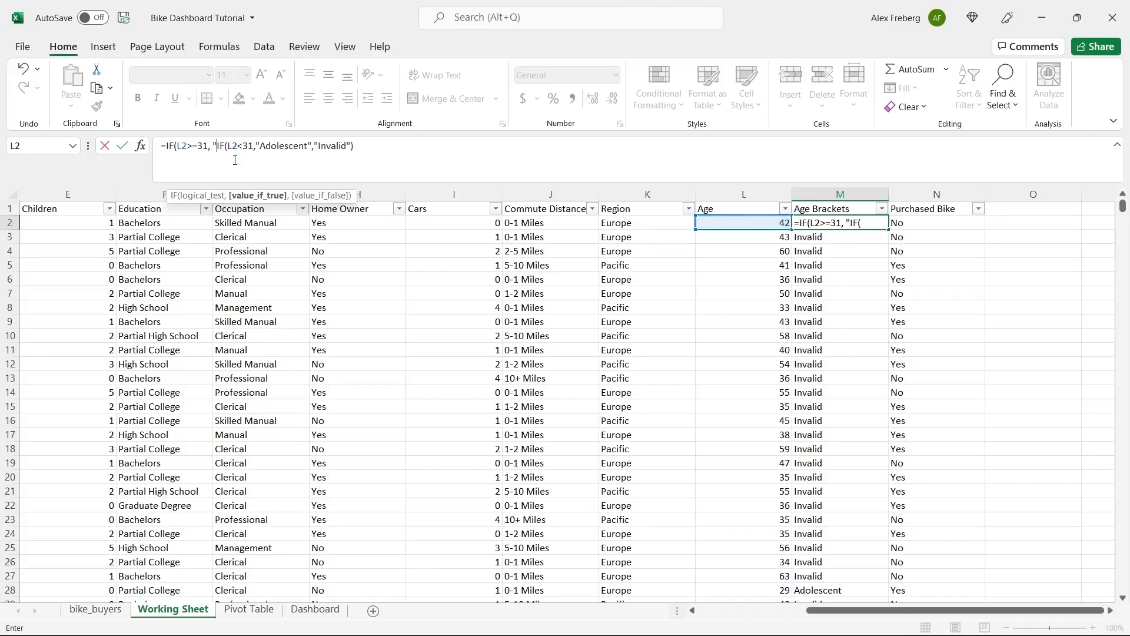
pyautogui.write('ddle Age')
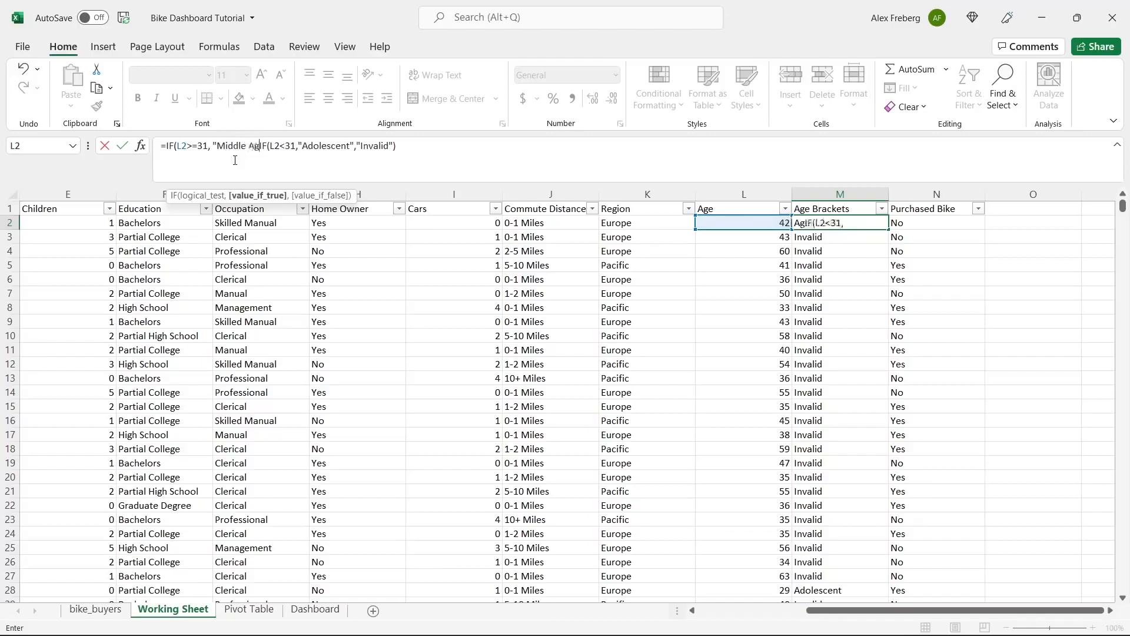
pyautogui.write('"')
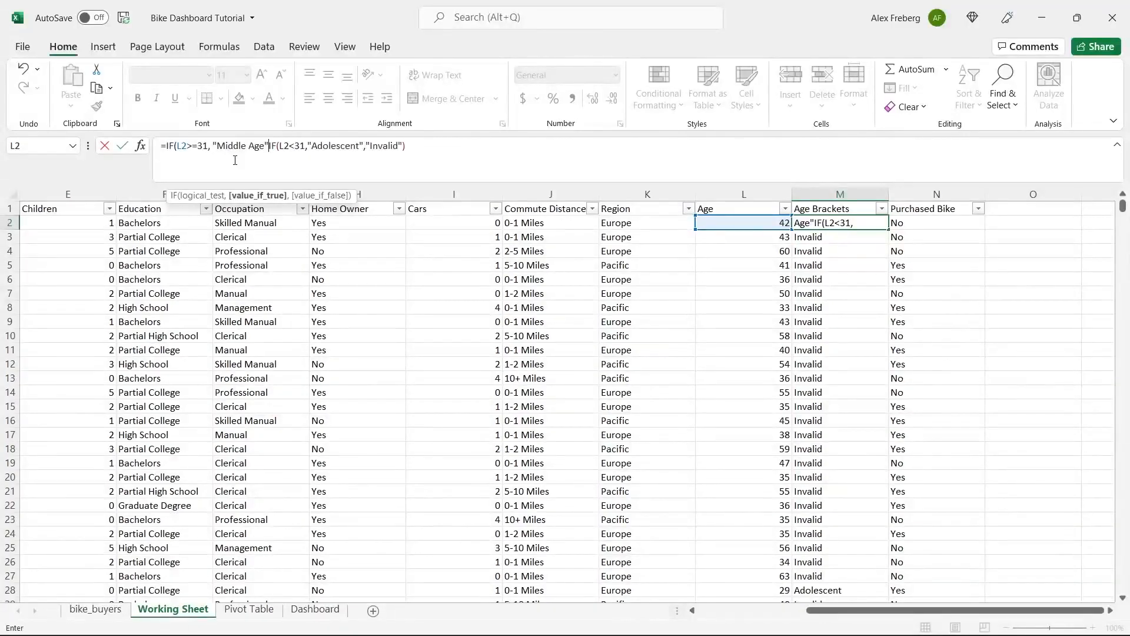
pyautogui.write(',')
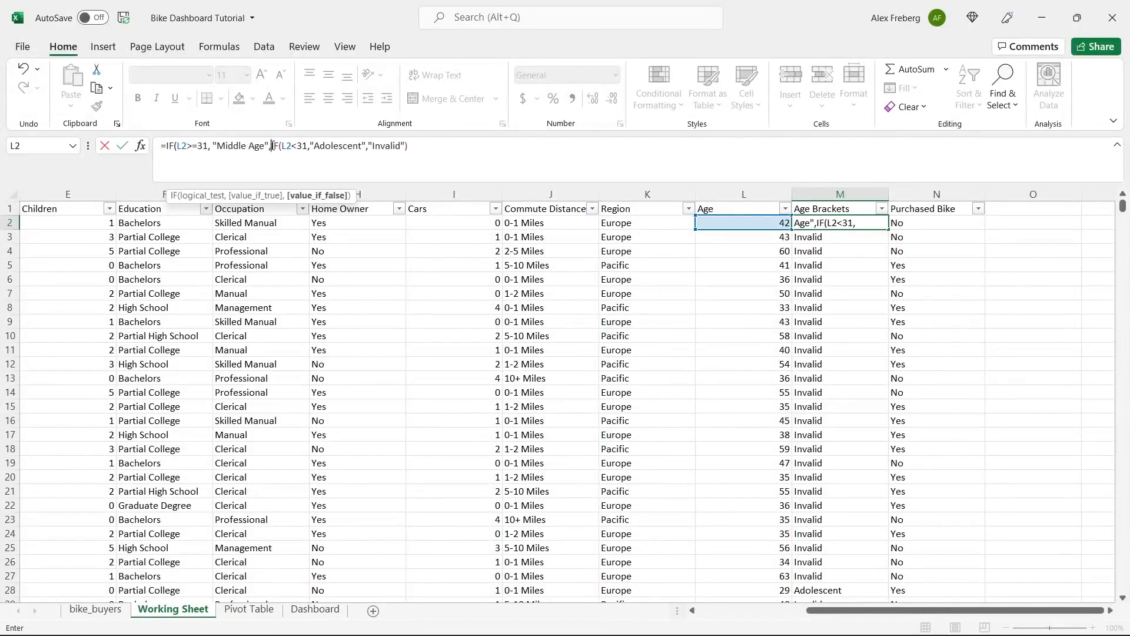
# Complete the nested M2 formula with a second closing parenthesis and fill it down the Age Brackets column.
pyautogui.moveTo(272, 146); pyautogui.dragTo(404, 146)
pyautogui.click(415, 149)
pyautogui.write(')')
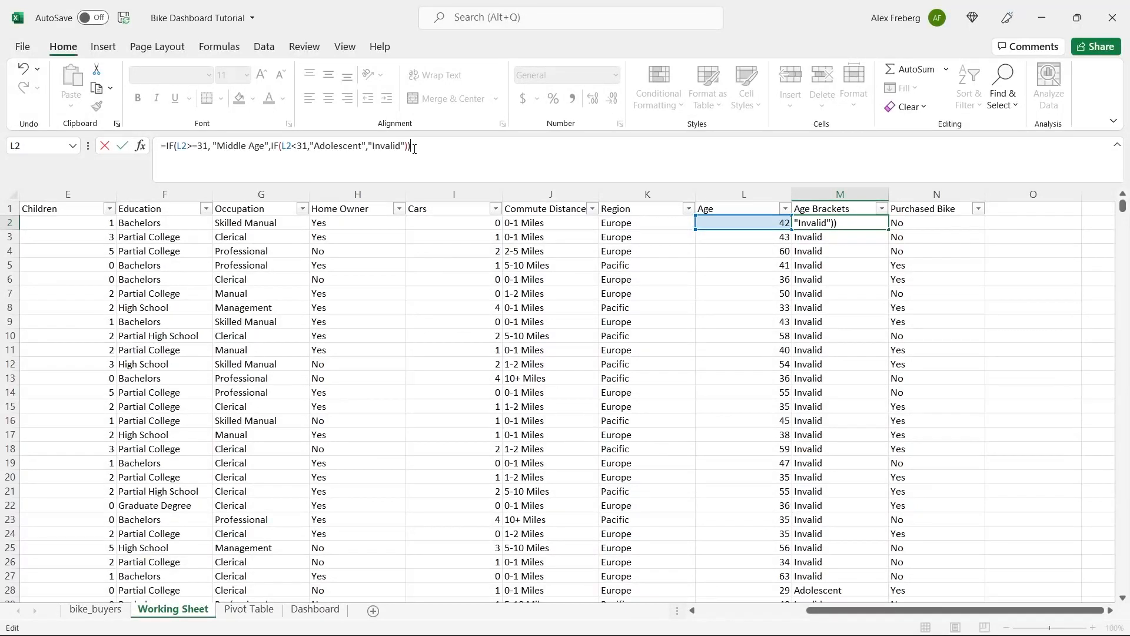
pyautogui.press('Return')
pyautogui.click(885, 226)
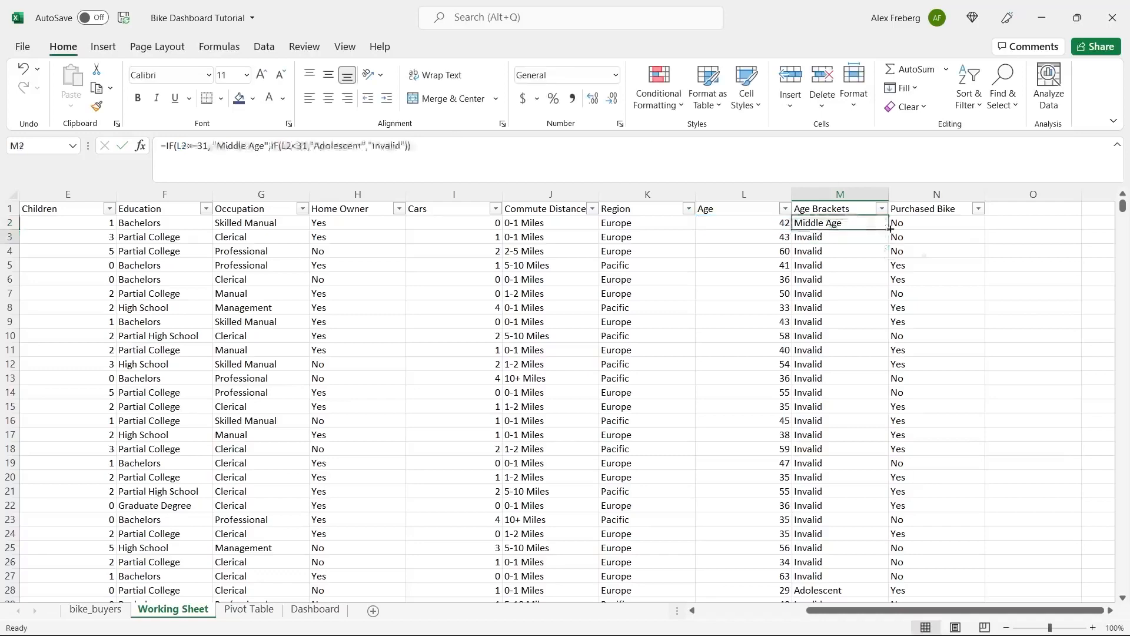
pyautogui.doubleClick(890, 229)
pyautogui.click(843, 253)
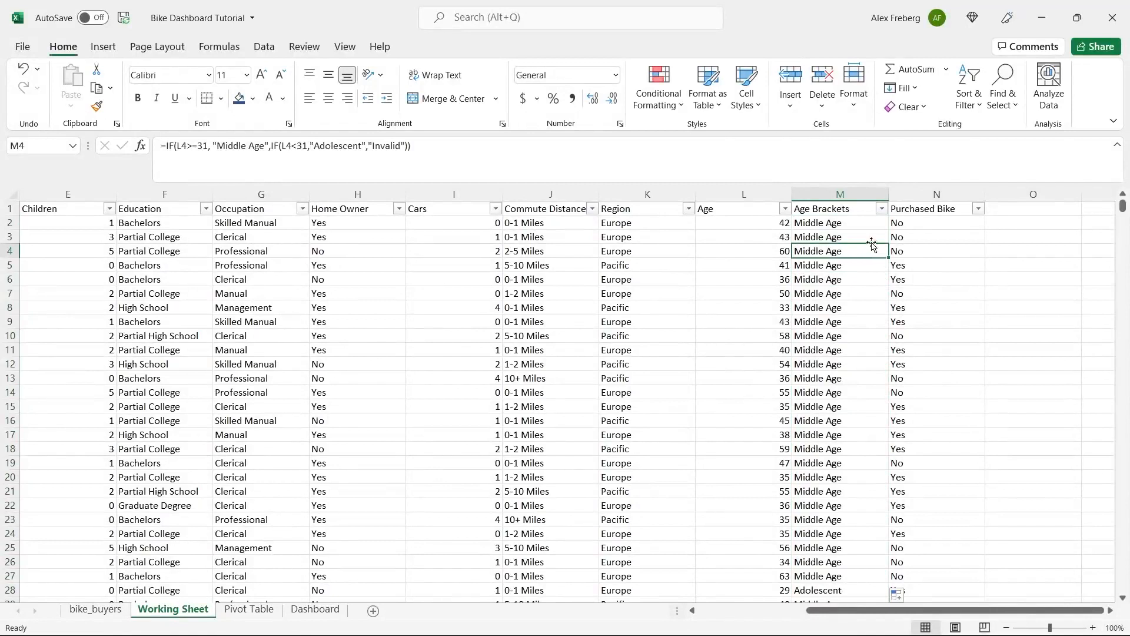
# Review the filter values of the Age Brackets column against the formula's possible results.
pyautogui.click(882, 210)
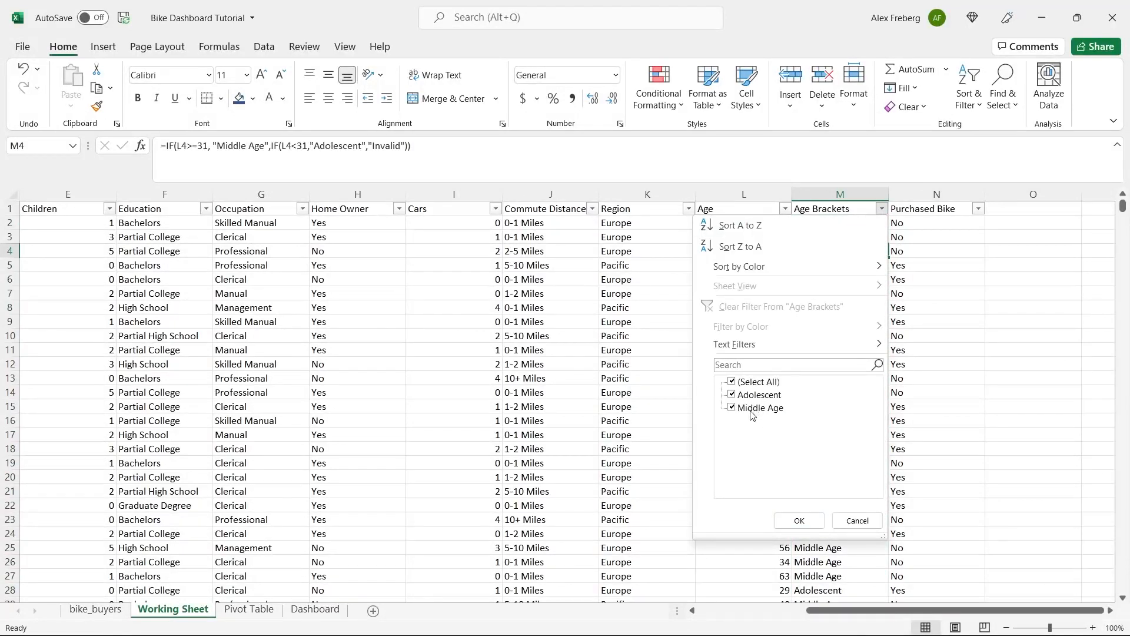
pyautogui.click(844, 515)
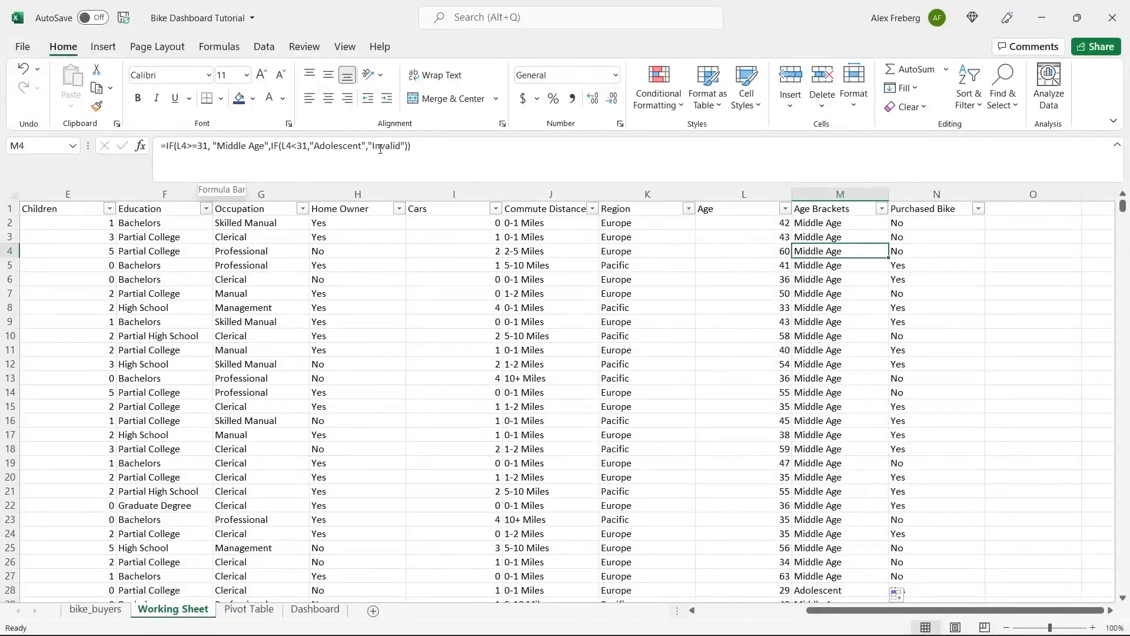
pyautogui.click(883, 209)
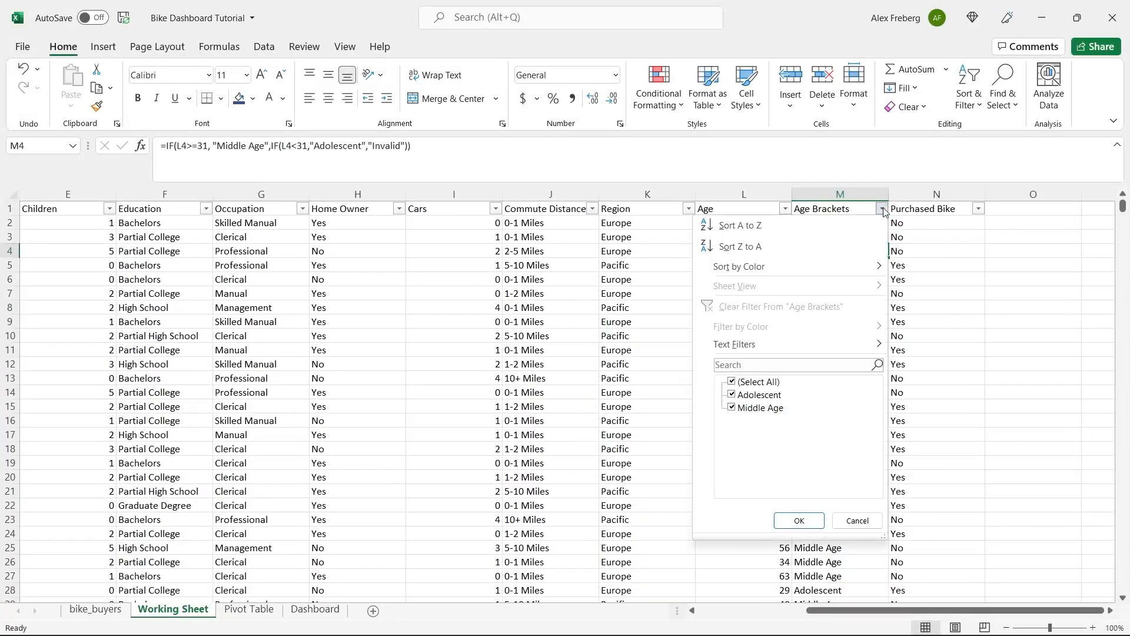
pyautogui.click(857, 521)
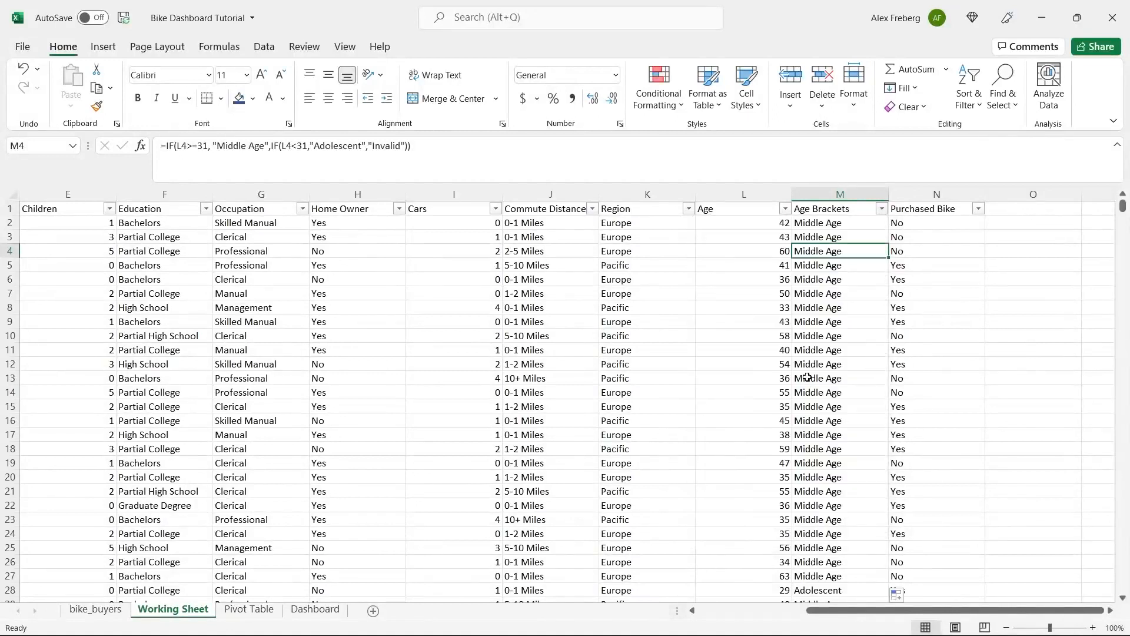
pyautogui.moveTo(412, 146); pyautogui.dragTo(166, 148)
pyautogui.doubleClick(383, 146)
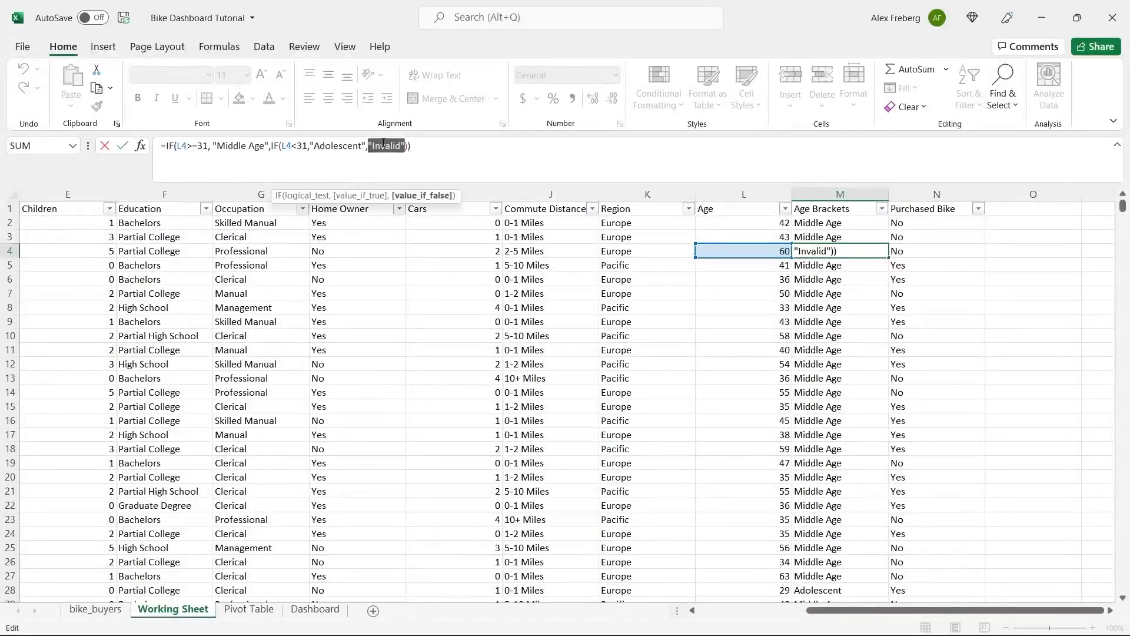
pyautogui.click(420, 145)
pyautogui.click(166, 145)
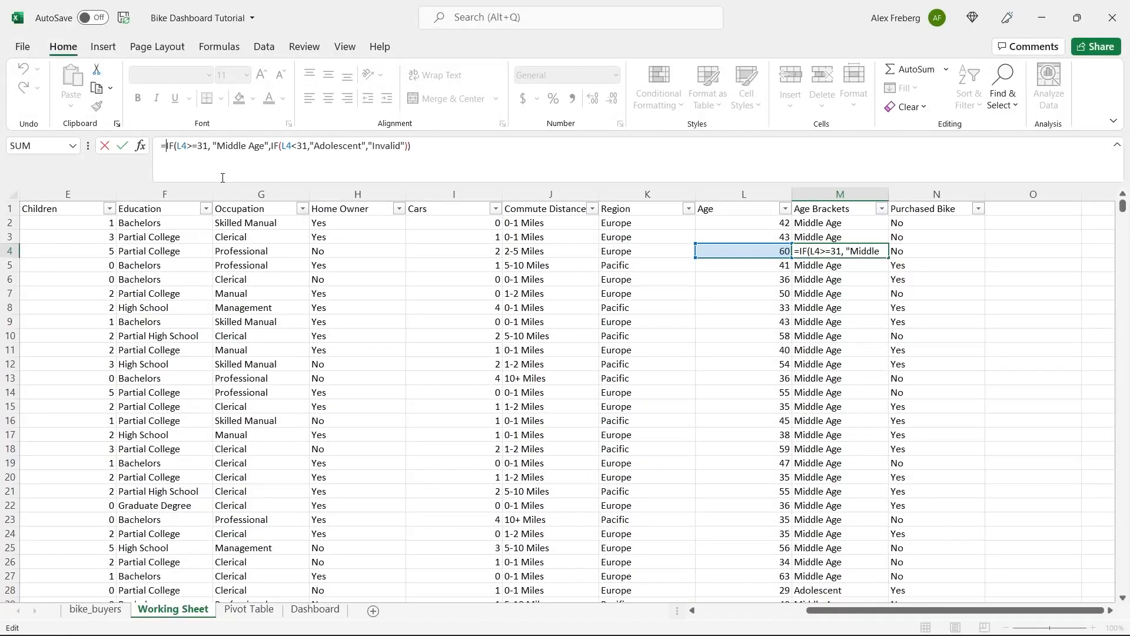
pyautogui.write('IF(')
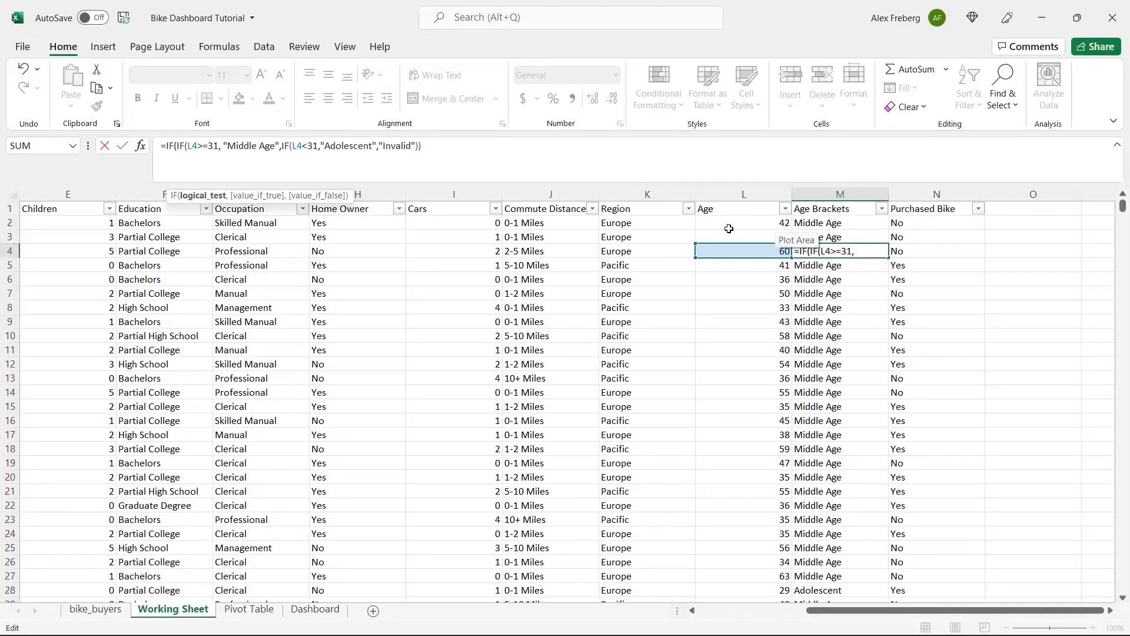
pyautogui.press('BackSpace')
pyautogui.press('BackSpace')
pyautogui.press('BackSpace')
pyautogui.press('BackSpace')
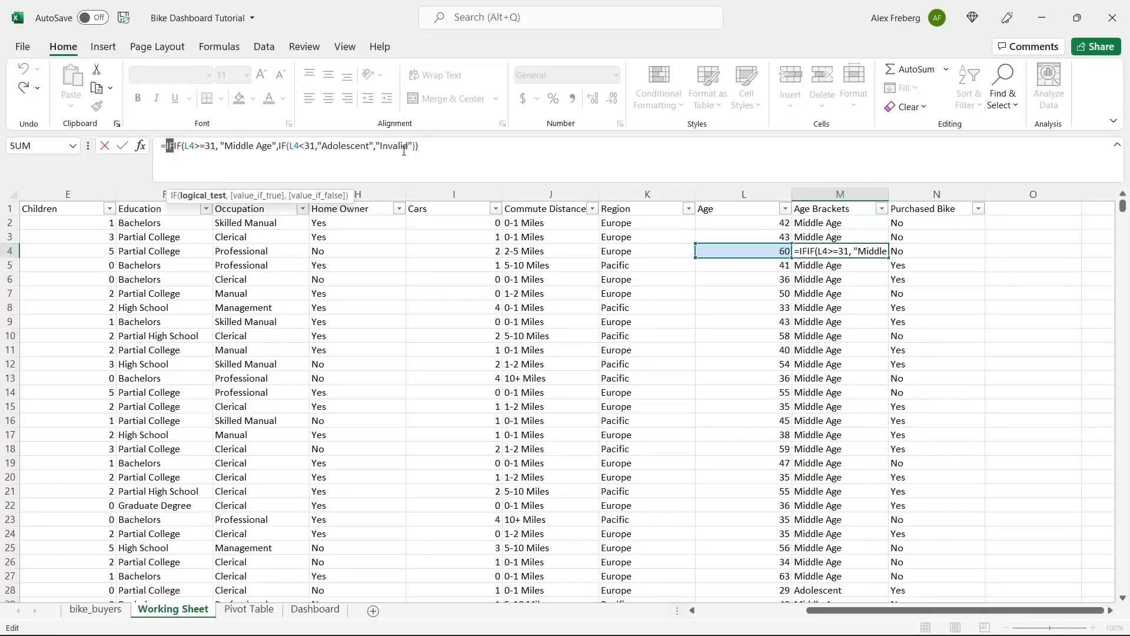
pyautogui.write('=')
pyautogui.press('Return')
# Wrap the M2 formula in another outer IF with the condition L2>55 and the true result "Old", keeping the existing IFs as its false result.
pyautogui.click(814, 220)
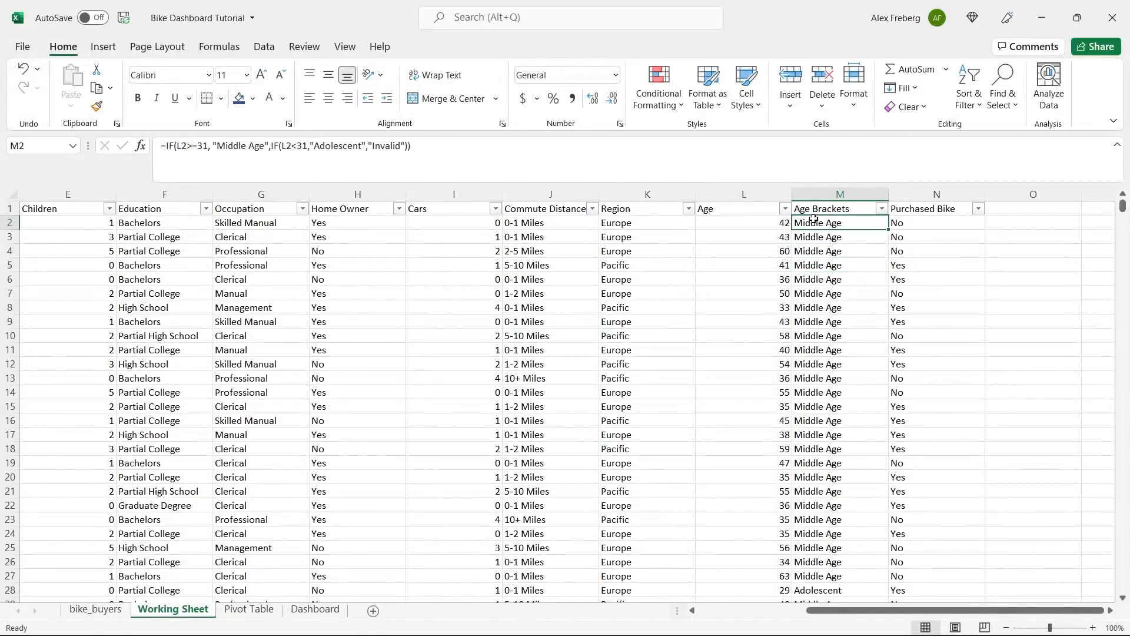
pyautogui.click(166, 147)
pyautogui.write('IF')
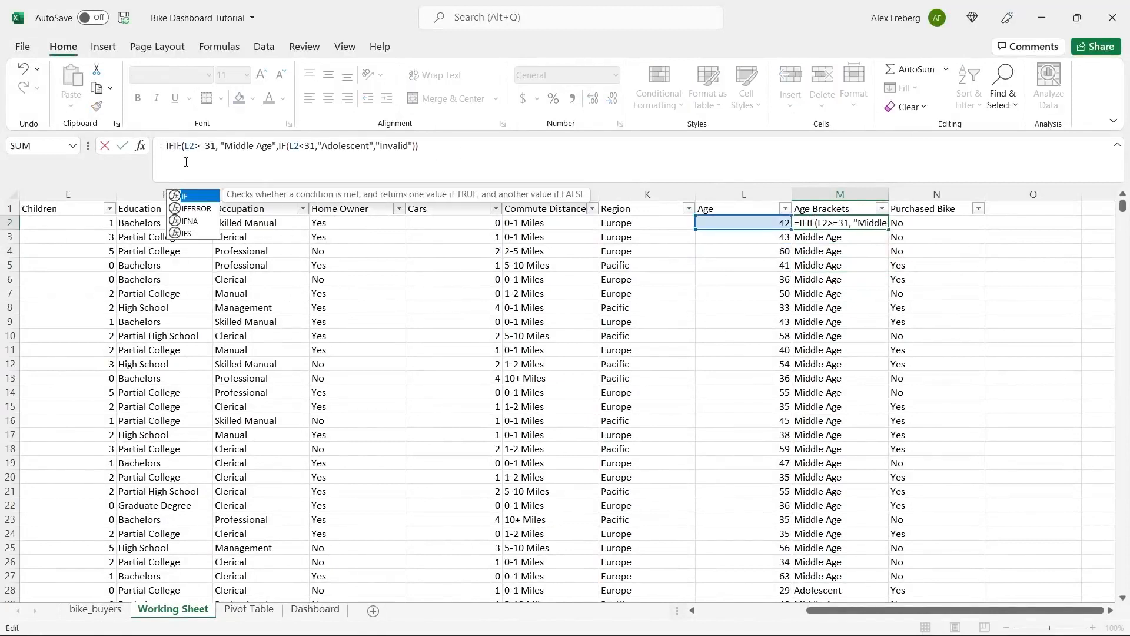
pyautogui.write('(')
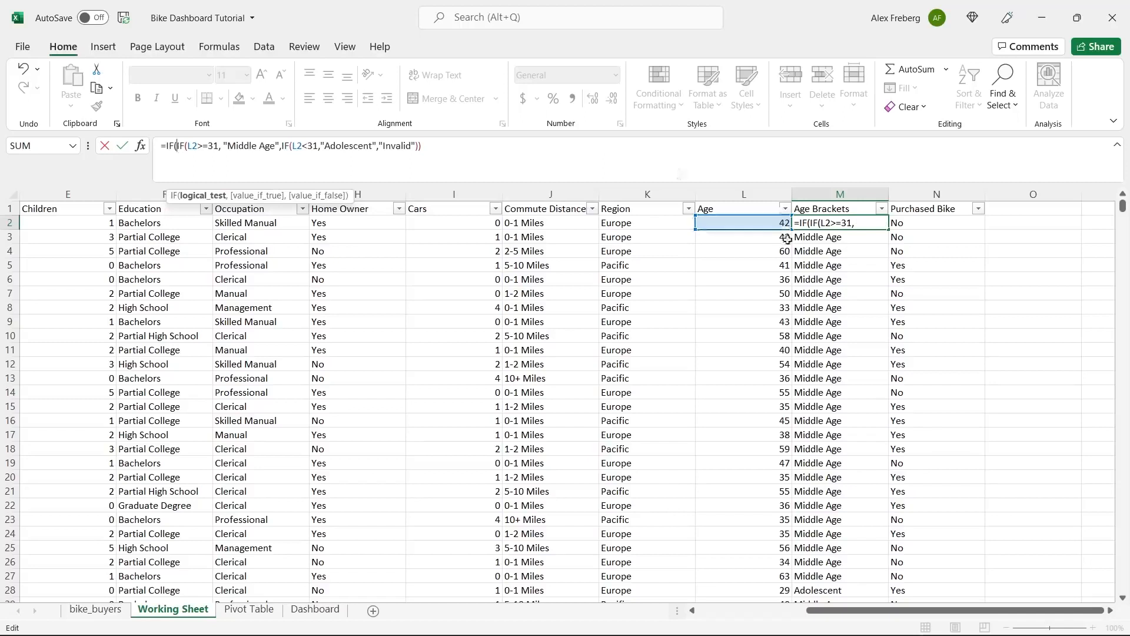
pyautogui.click(746, 222)
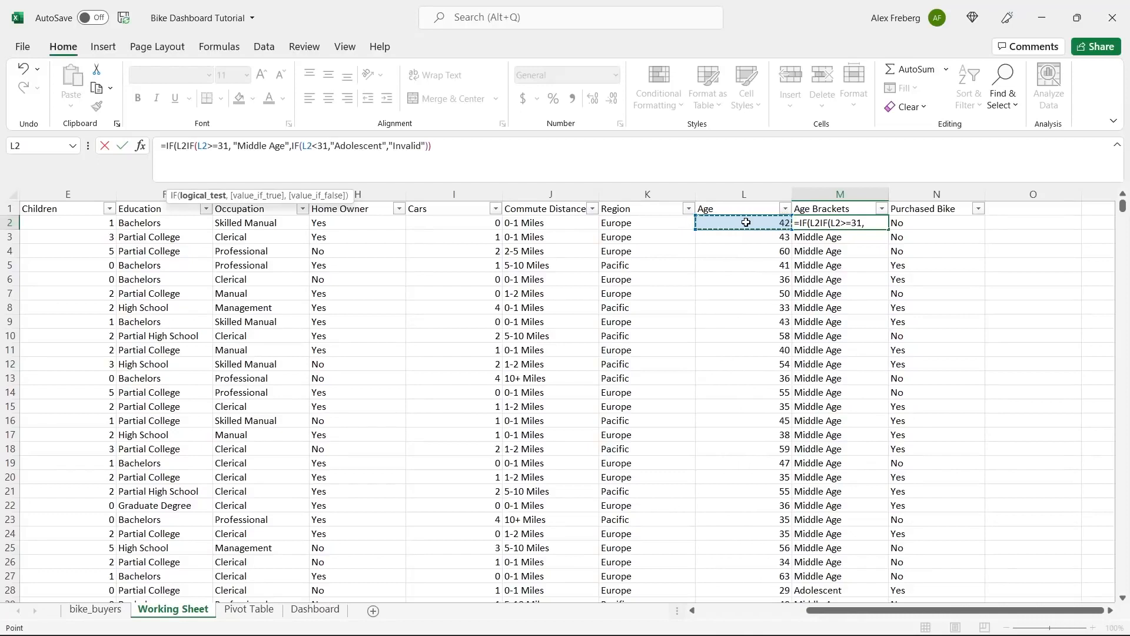
pyautogui.write('>55')
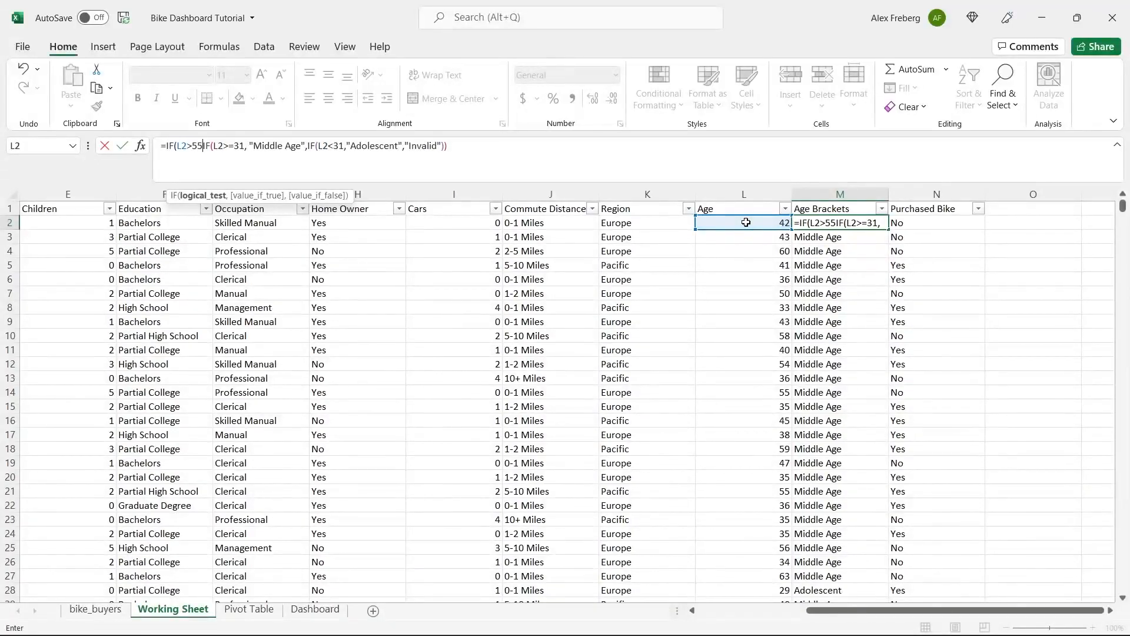
pyautogui.write(',')
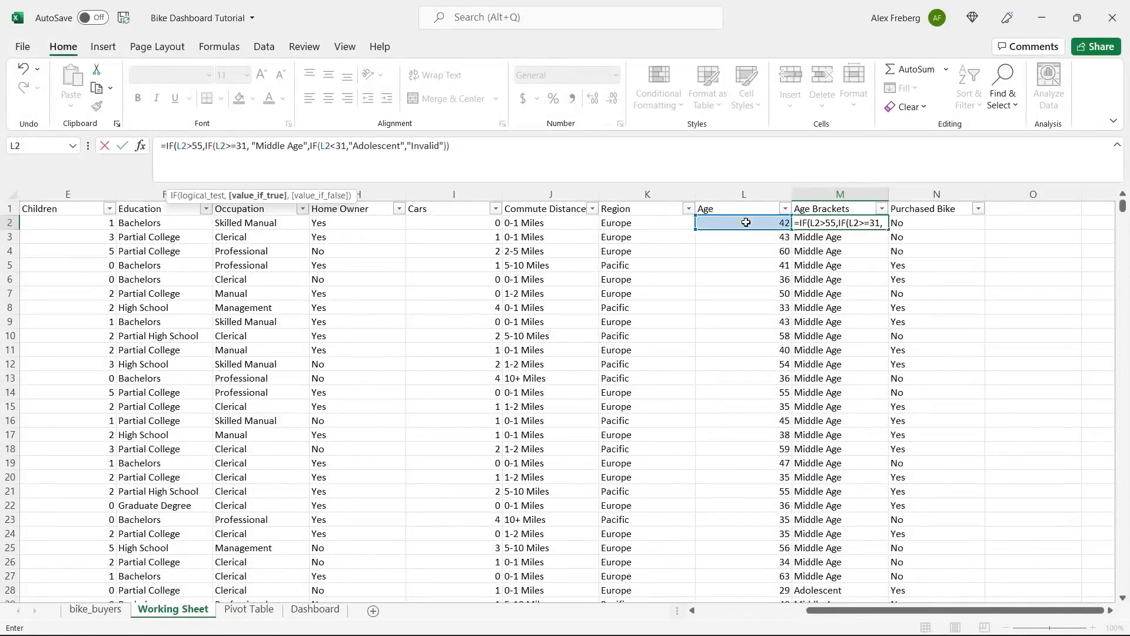
pyautogui.write(' "Old"')
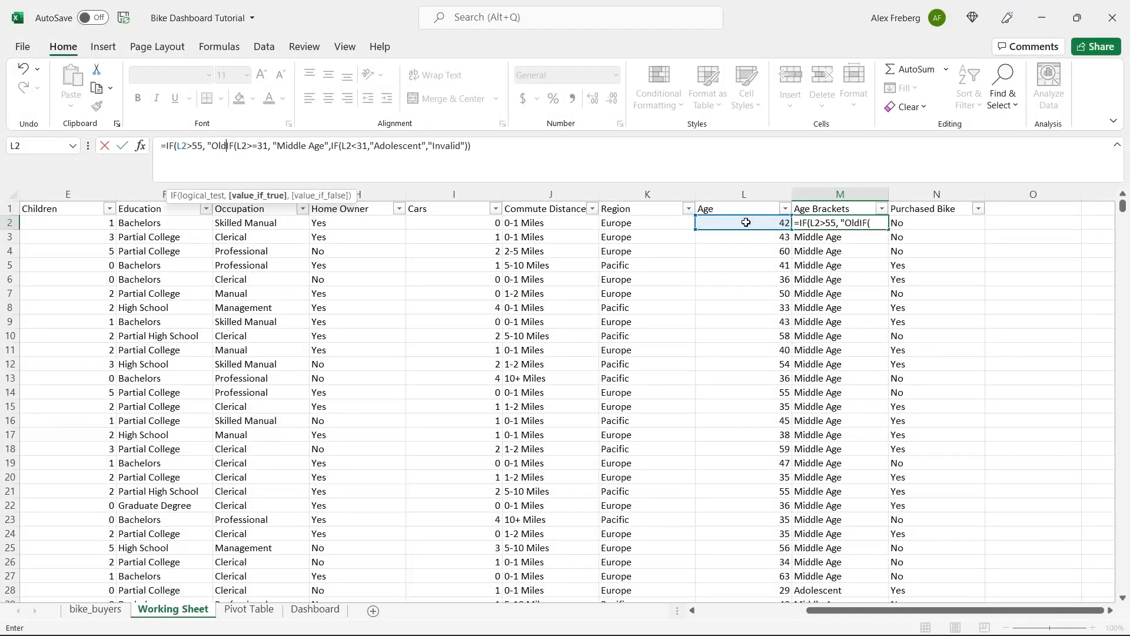
pyautogui.write(',')
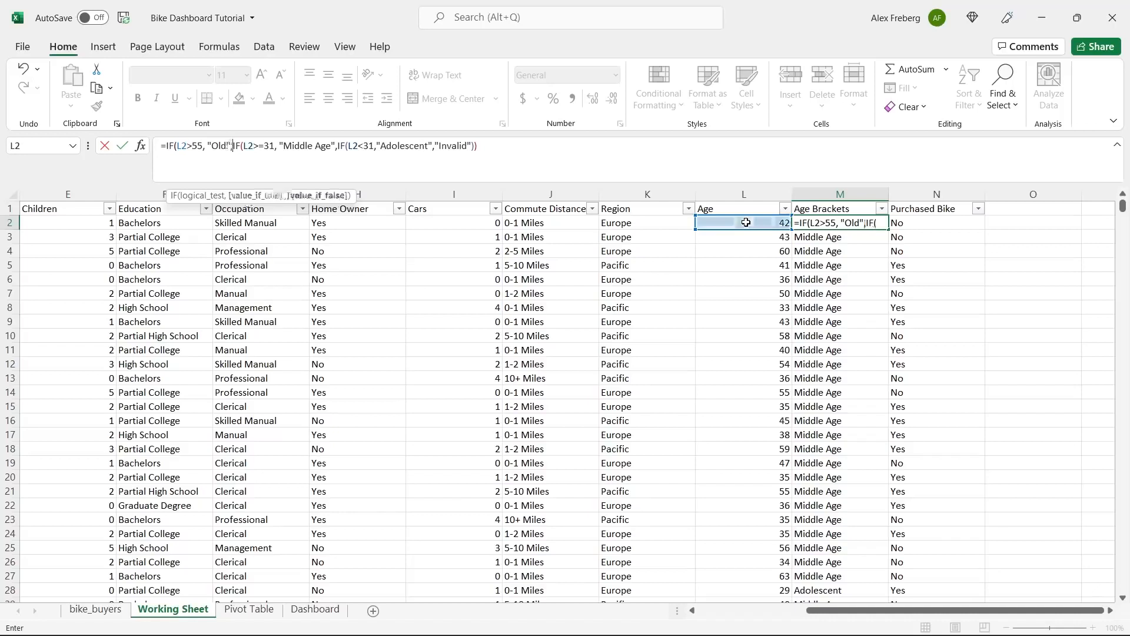
# Complete the M2 formula with a third closing parenthesis, fill it down the Age Brackets column and check several "Old" rows.
pyautogui.click(506, 146)
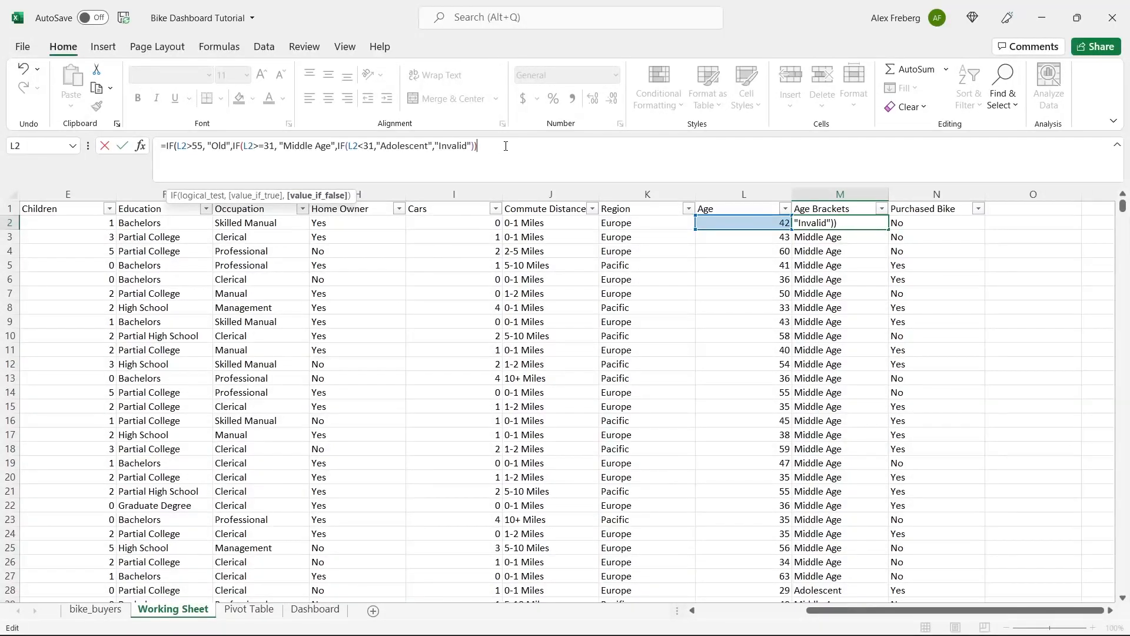
pyautogui.write(')')
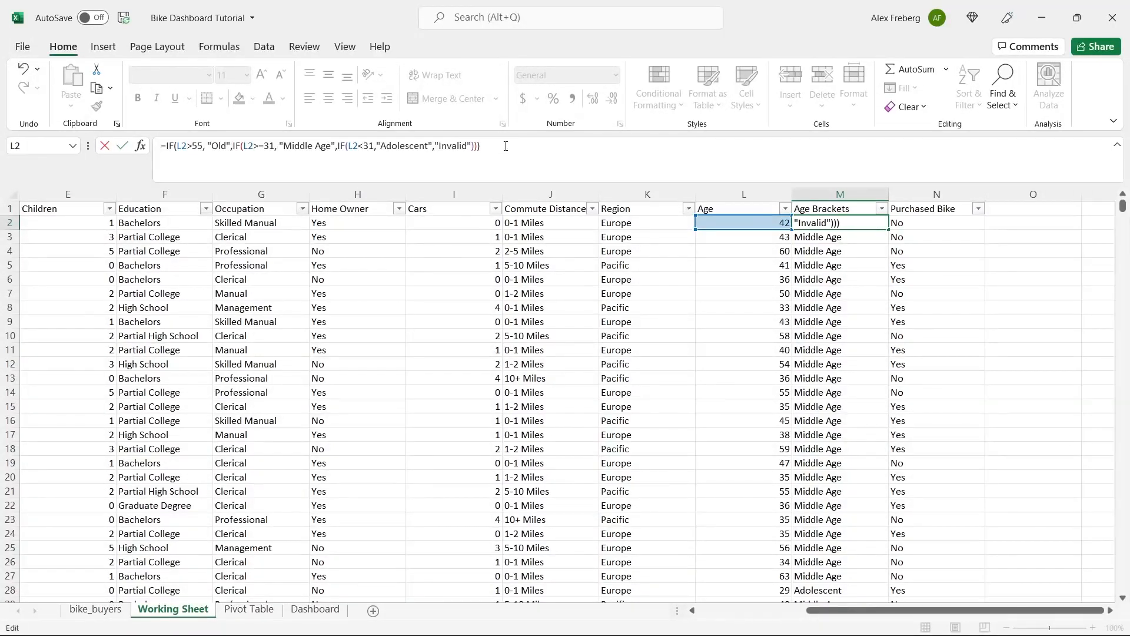
pyautogui.press('Return')
pyautogui.click(881, 224)
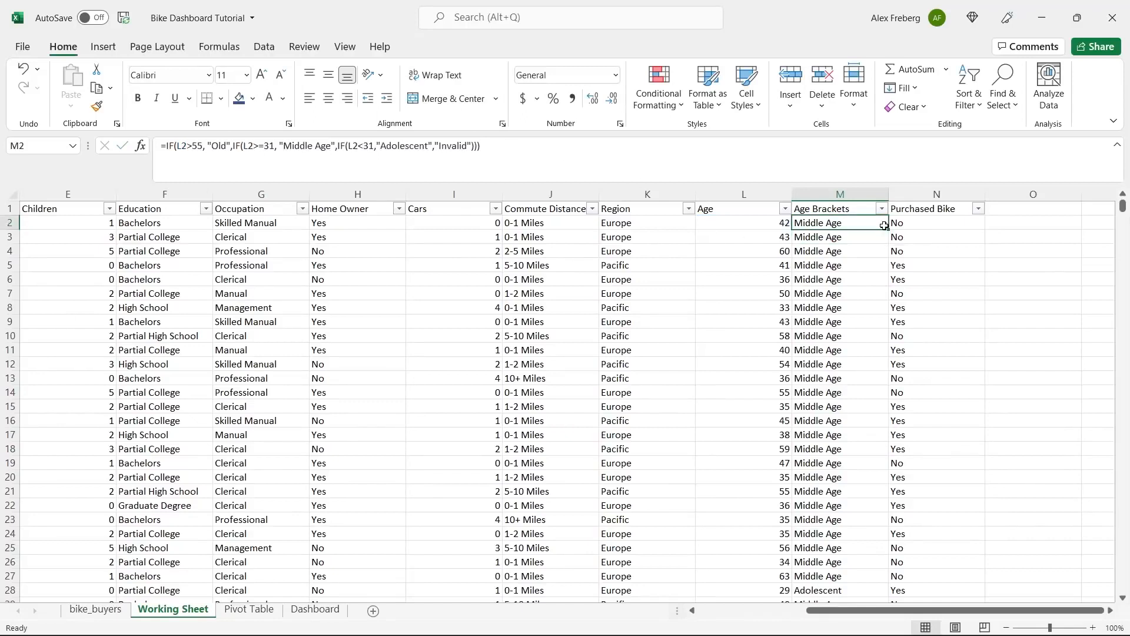
pyautogui.doubleClick(888, 228)
pyautogui.click(836, 250)
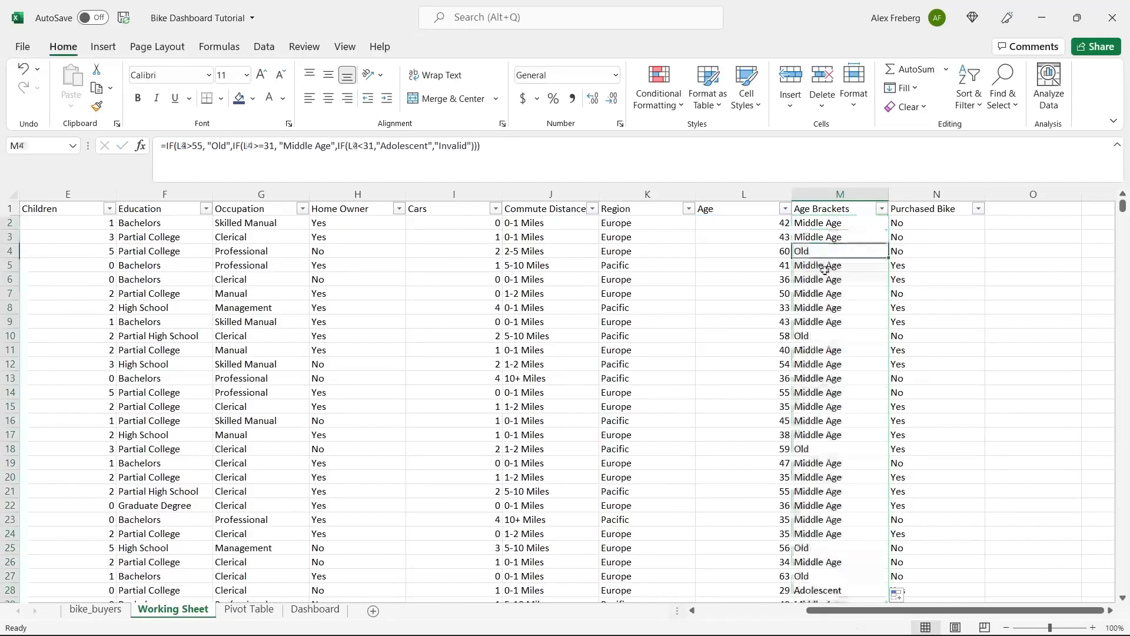
pyautogui.click(814, 335)
pyautogui.click(821, 448)
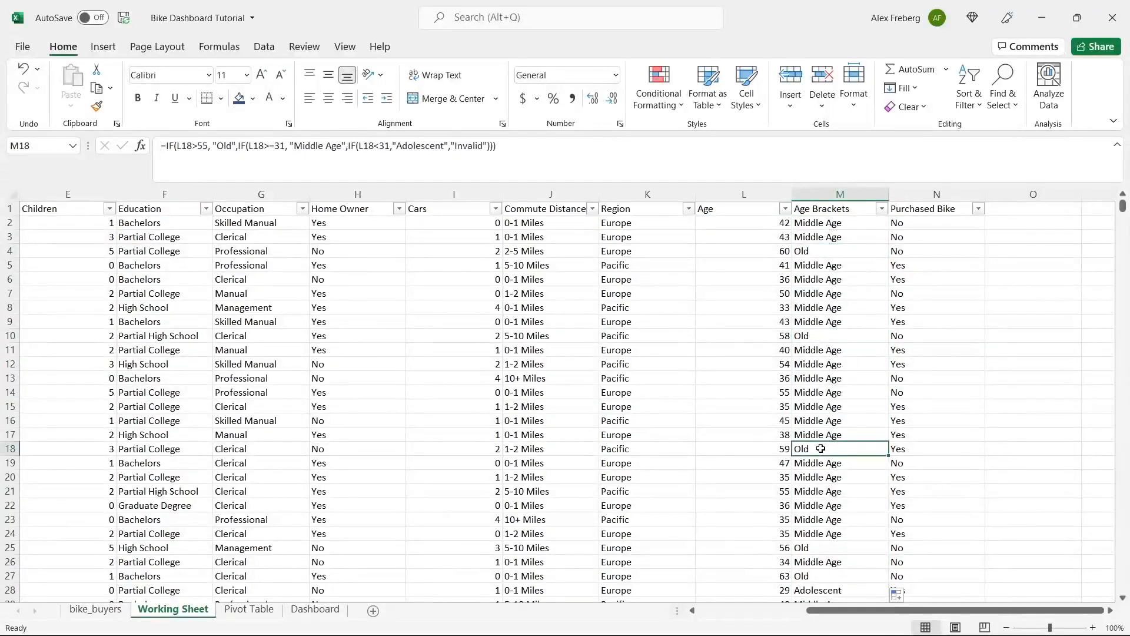
pyautogui.click(202, 146)
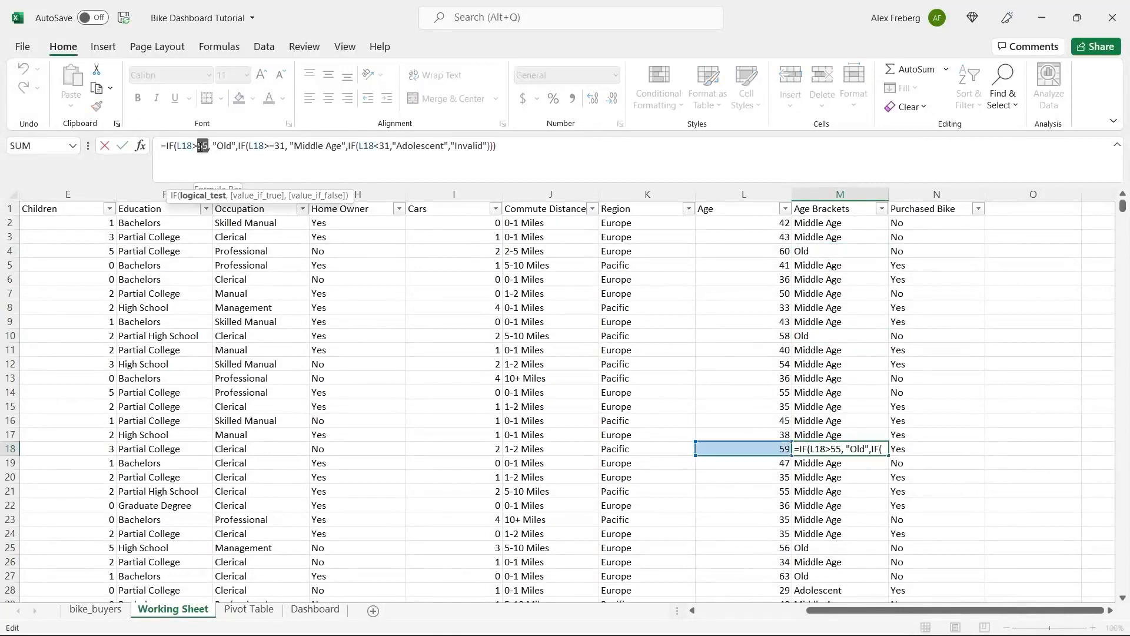
pyautogui.write('54')
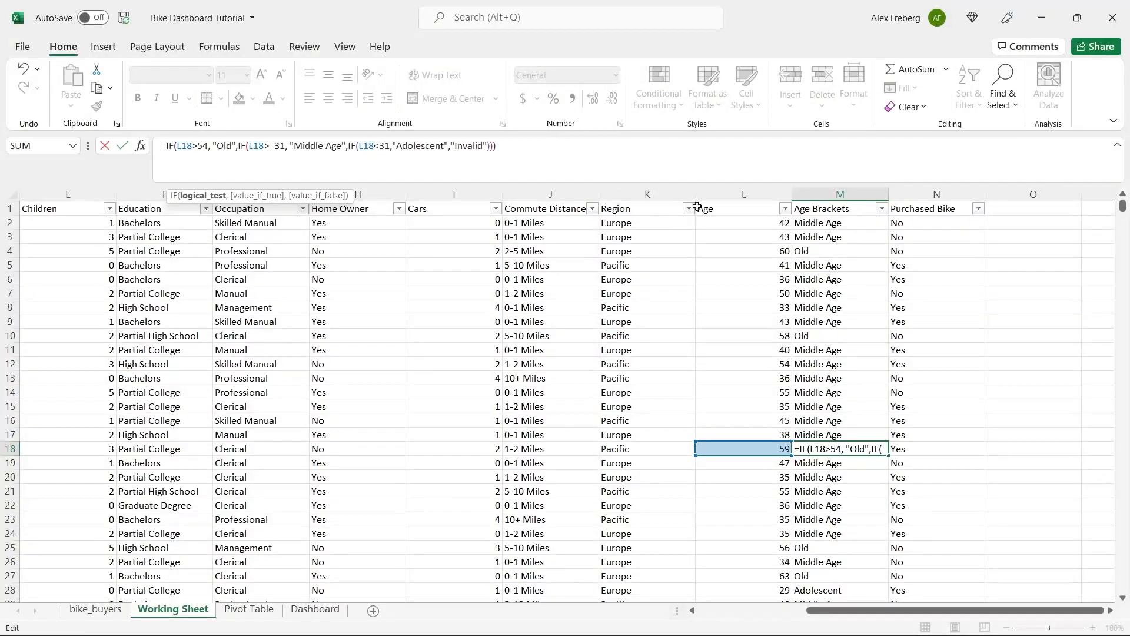
pyautogui.press('BackSpace')
pyautogui.press('BackSpace')
pyautogui.click(842, 279)
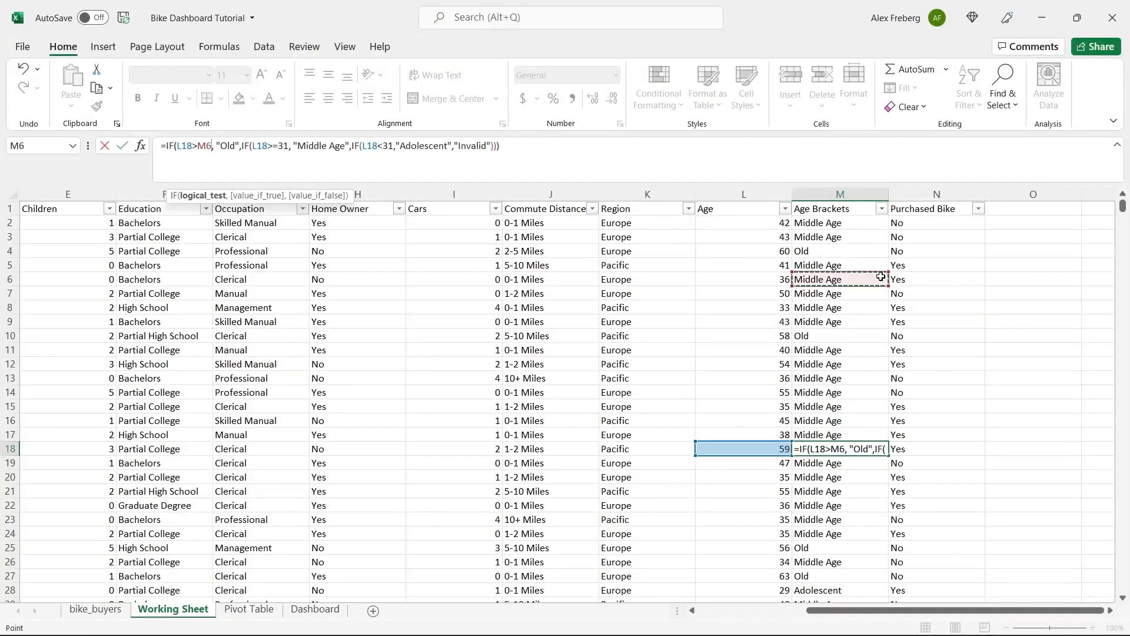
pyautogui.press('Escape')
# Change the "Old" condition in the M2 formula to L2>54 and refill the Age Brackets column with it.
pyautogui.click(842, 223)
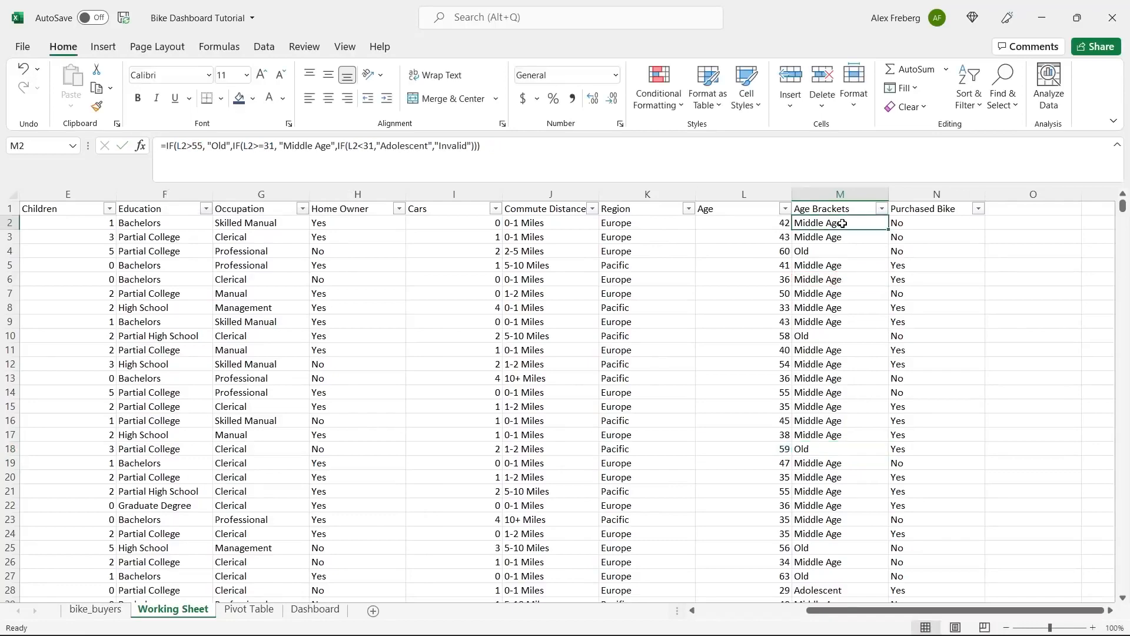
pyautogui.click(202, 145)
pyautogui.press('BackSpace')
pyautogui.write('4')
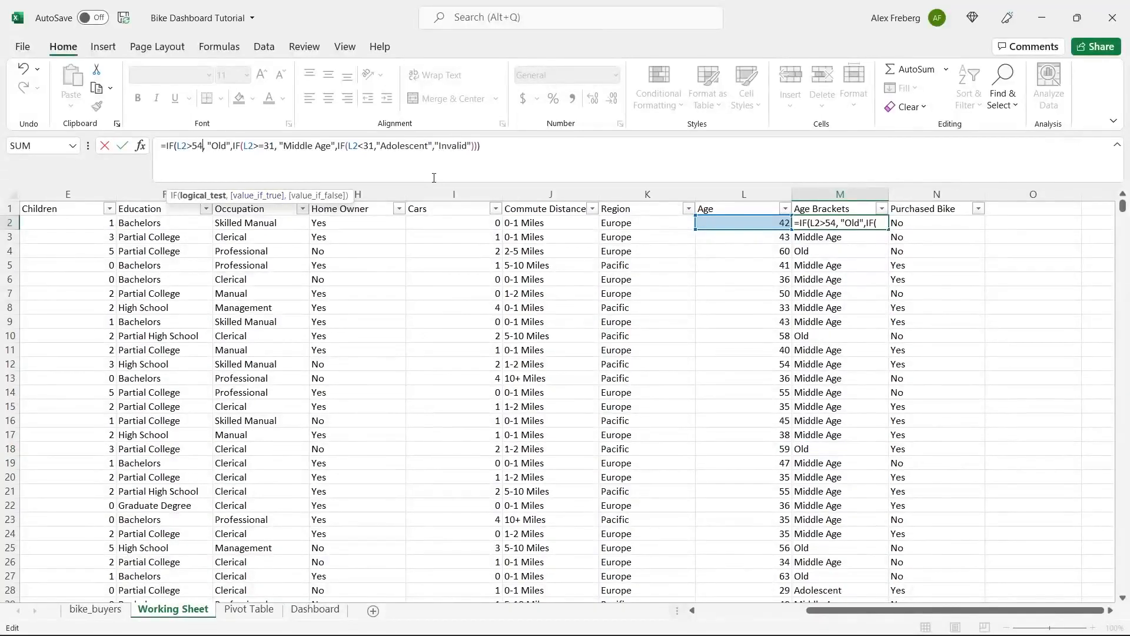
pyautogui.click(491, 148)
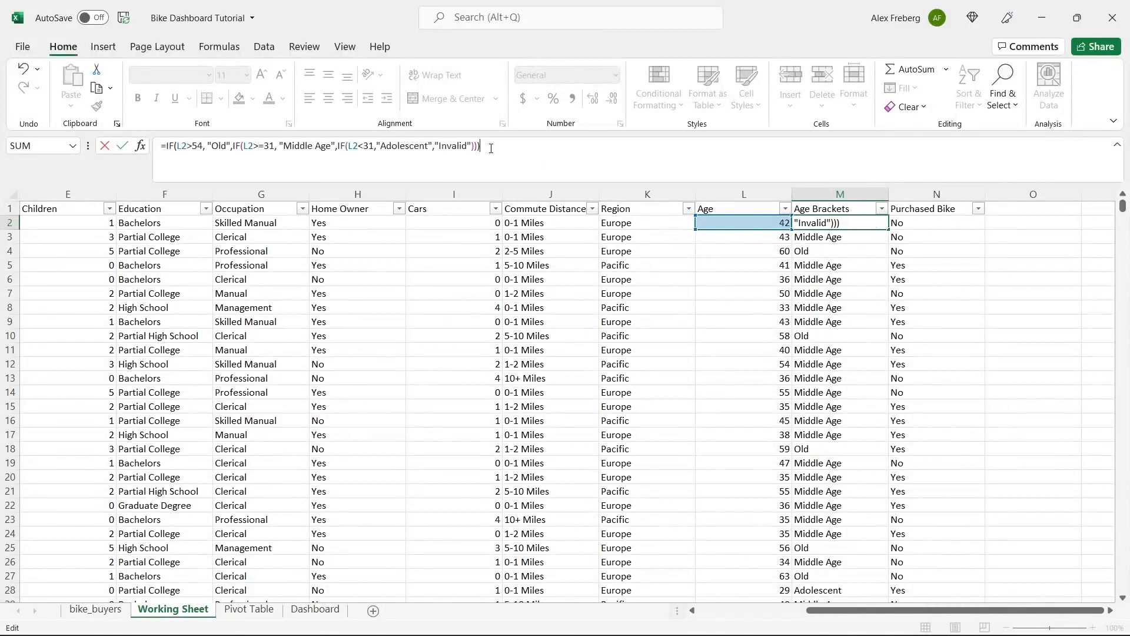
pyautogui.hotkey('ctrl', 'Return')
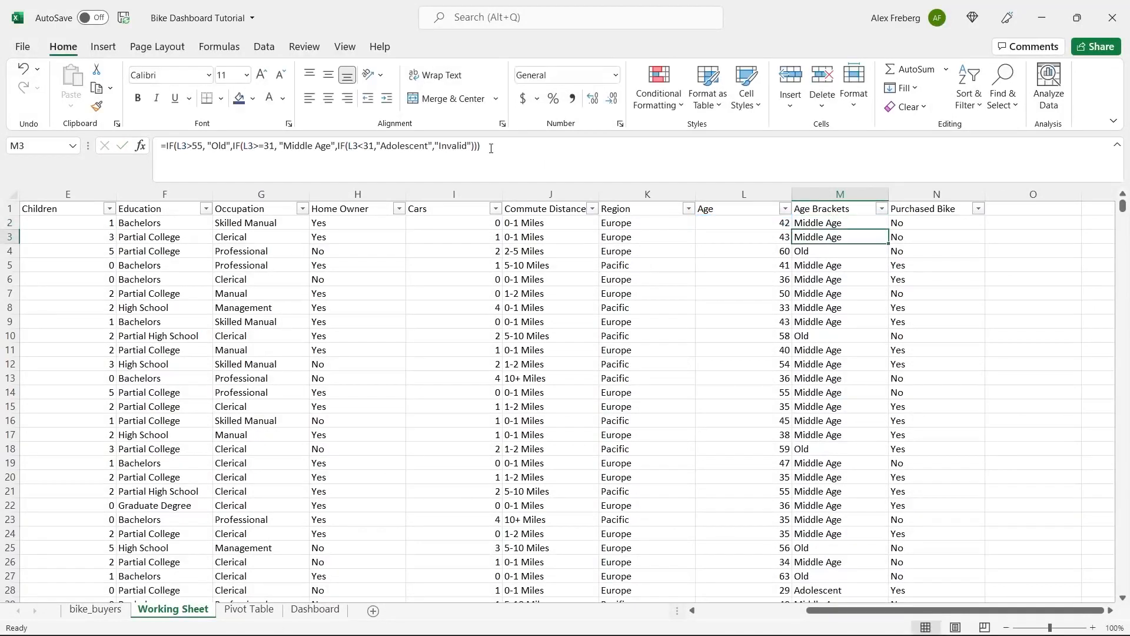
pyautogui.doubleClick(885, 222)
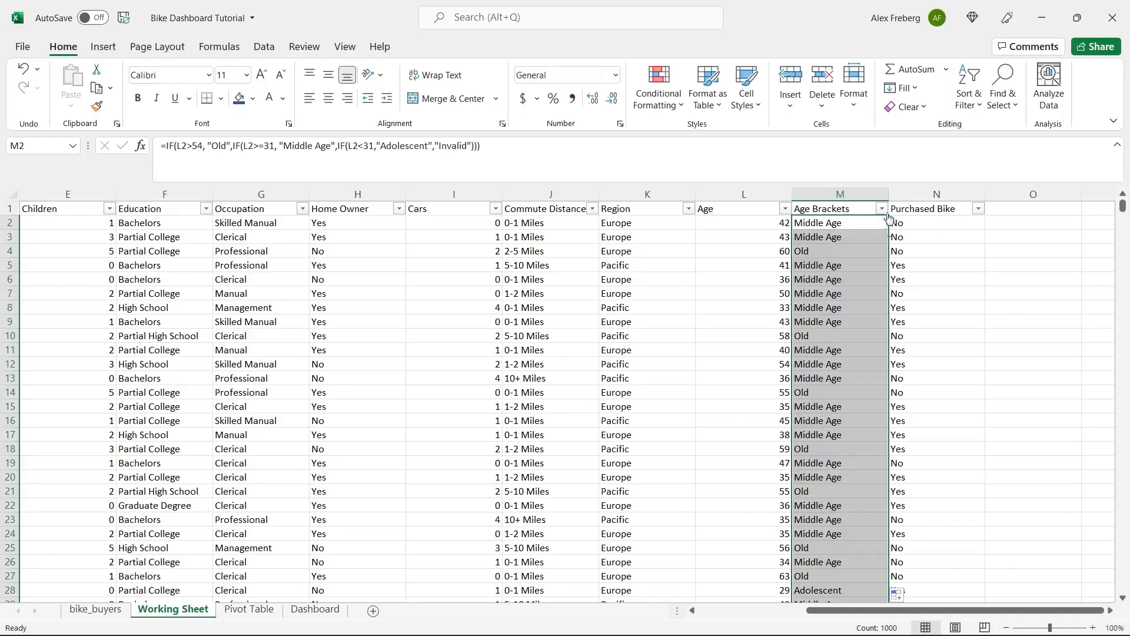
# Review the filter values of the Age Brackets and Purchased Bike columns.
pyautogui.click(882, 209)
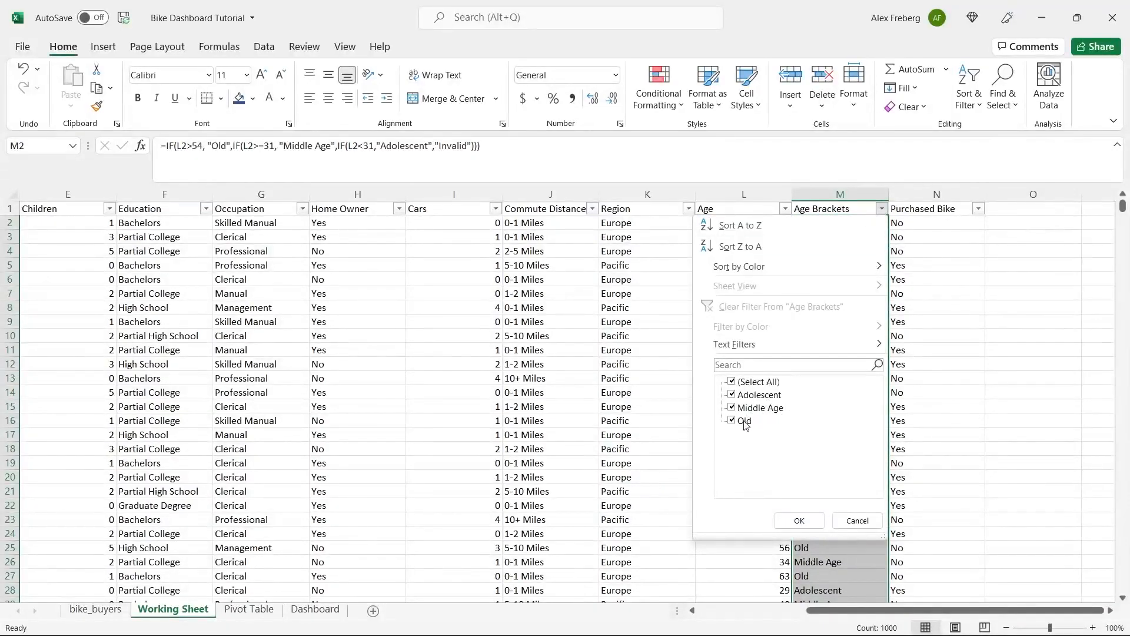
pyautogui.click(857, 521)
pyautogui.click(837, 407)
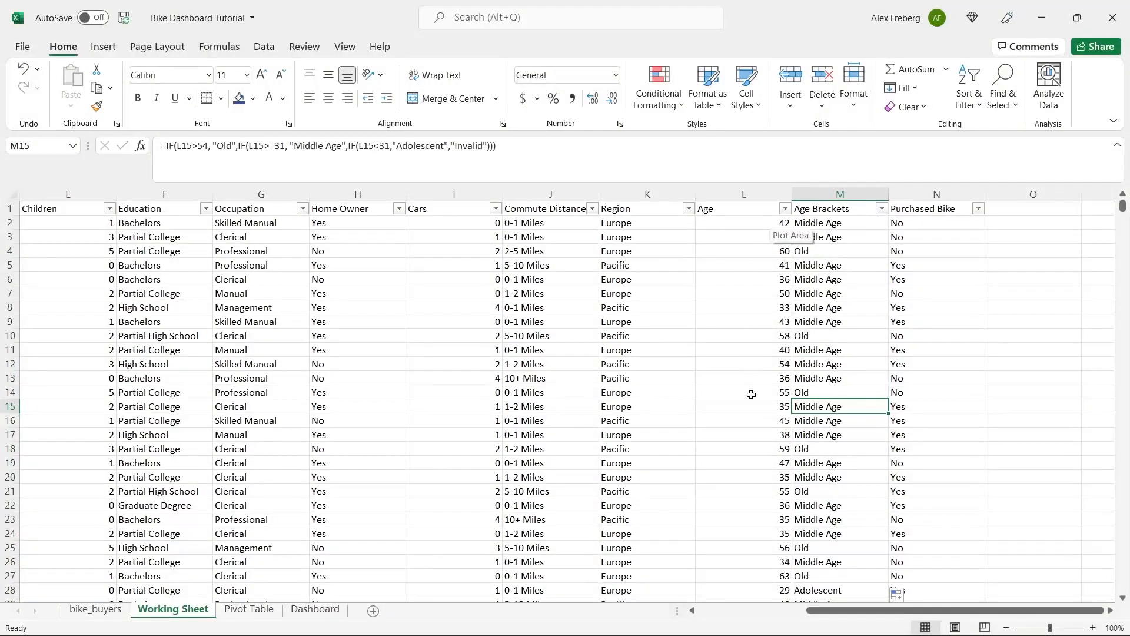
pyautogui.click(856, 209)
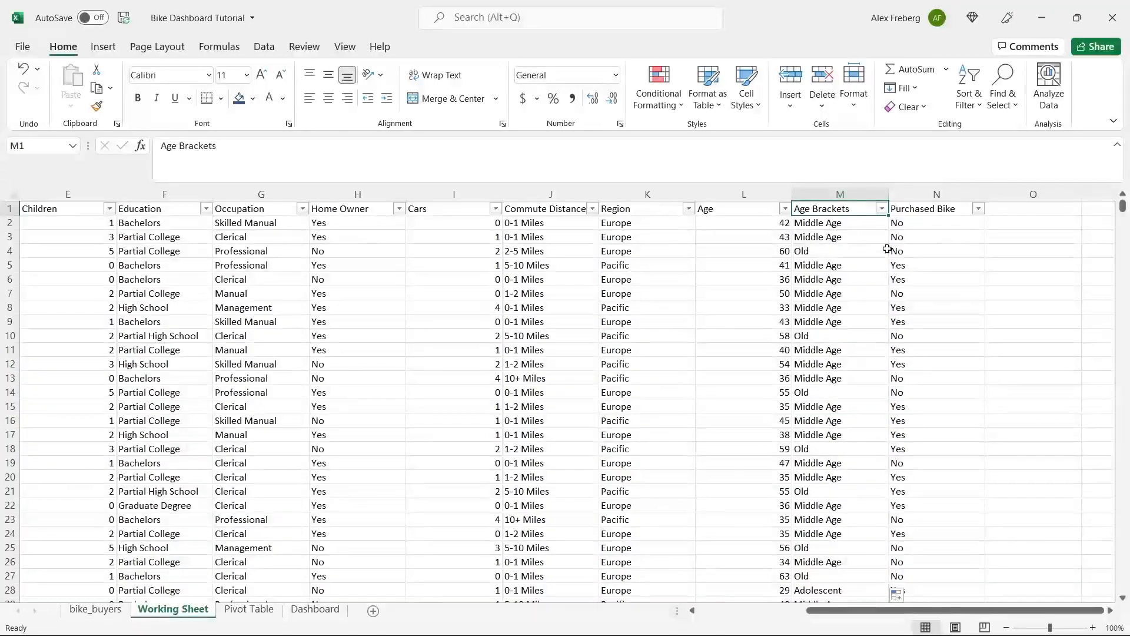
pyautogui.click(979, 210)
pyautogui.click(1063, 403)
# Correct the garbled column header in B1 to "Marital Status".
pyautogui.moveTo(926, 615); pyautogui.dragTo(806, 619)
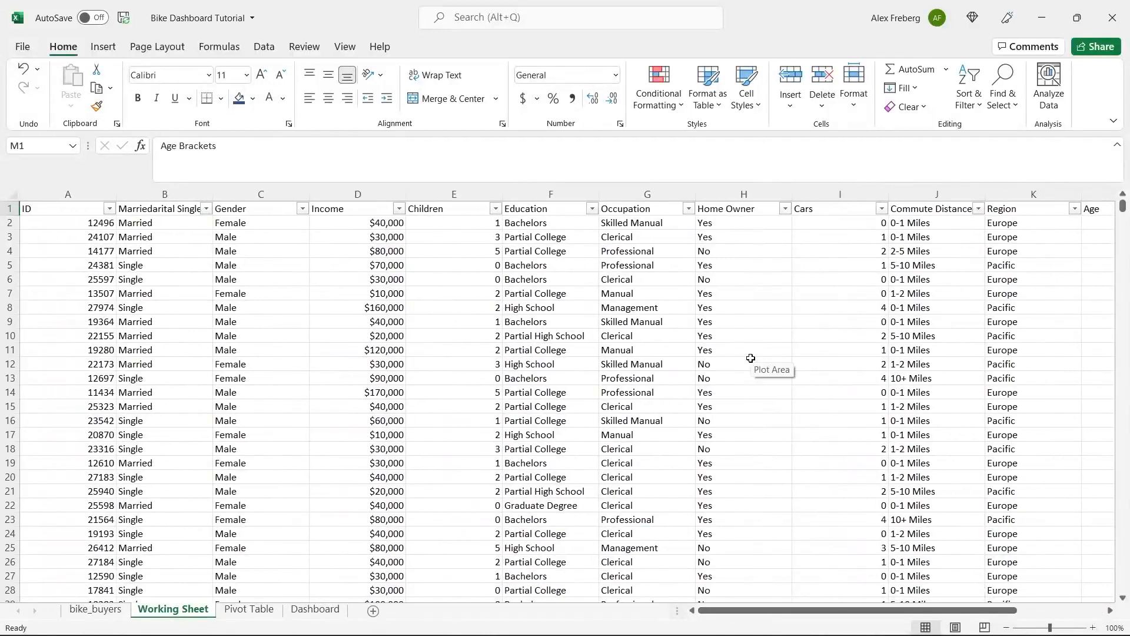
pyautogui.click(174, 209)
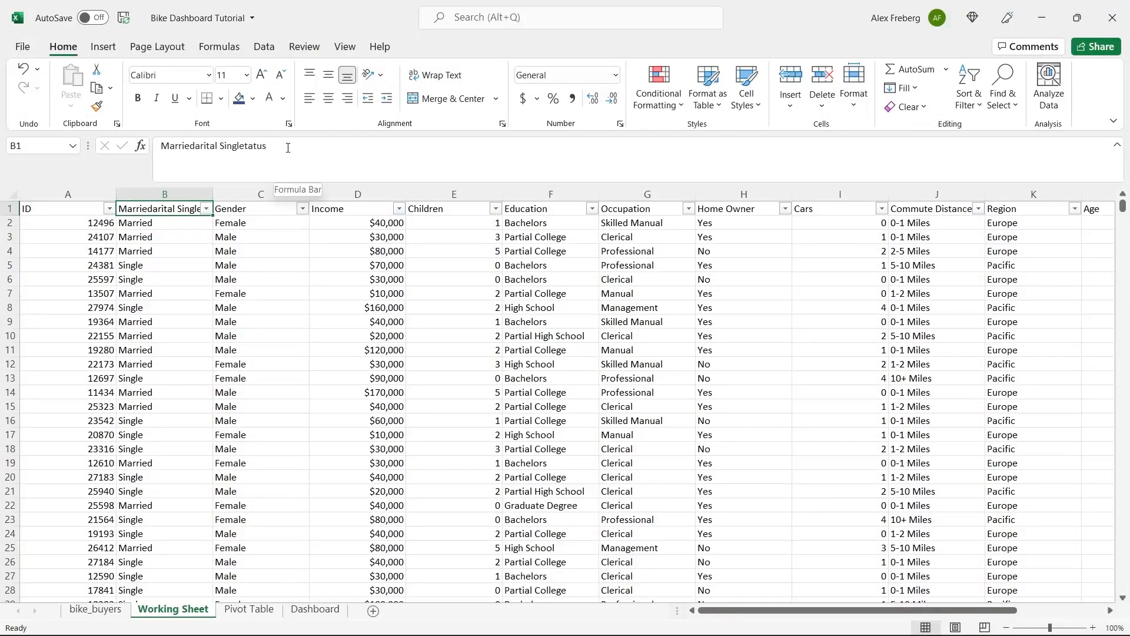
pyautogui.click(288, 148)
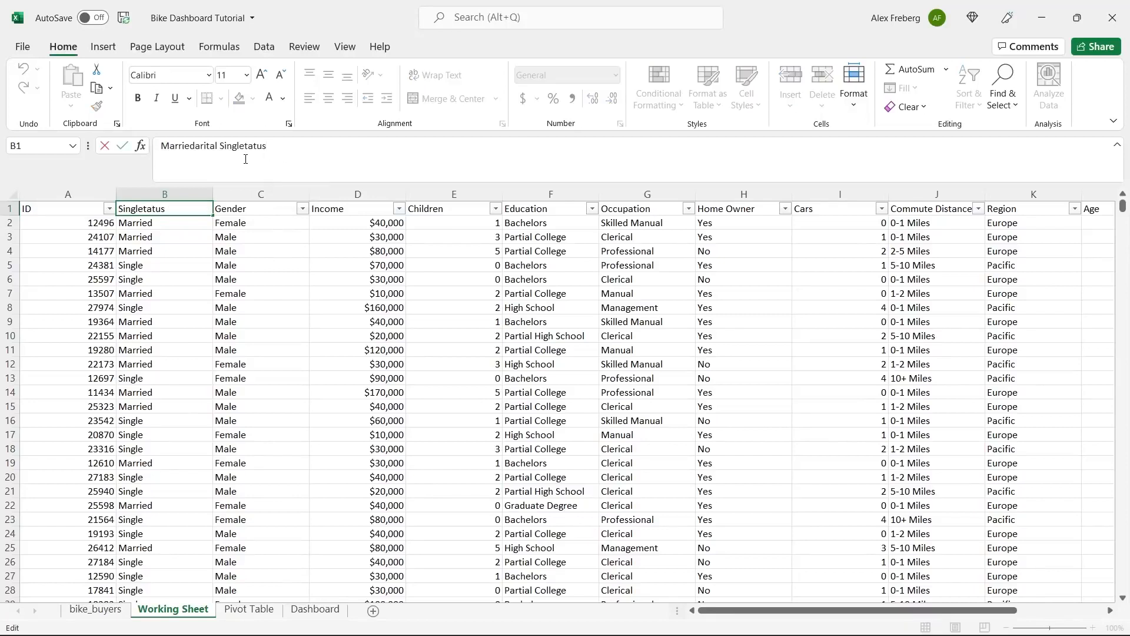
pyautogui.doubleClick(167, 146)
pyautogui.doubleClick(242, 146)
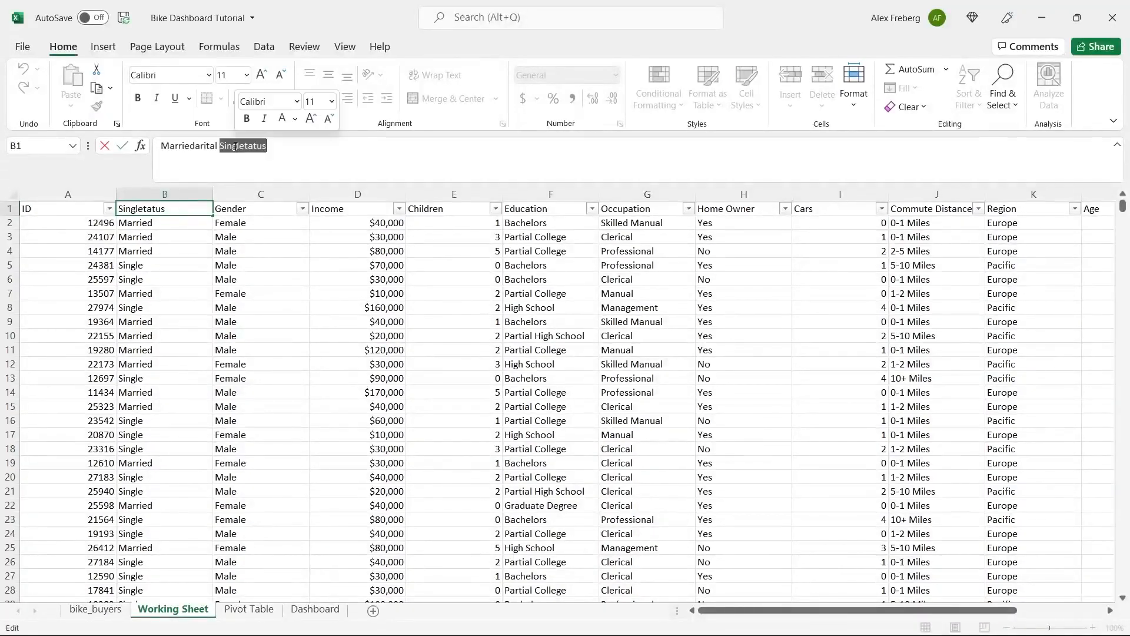
pyautogui.click(286, 151)
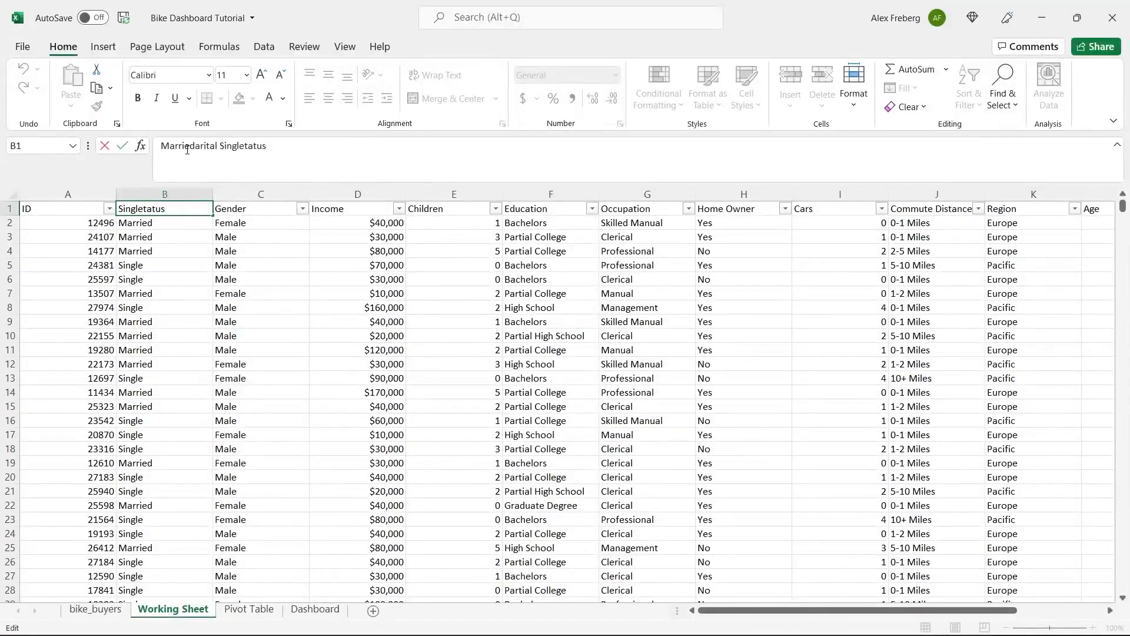
pyautogui.moveTo(195, 145); pyautogui.dragTo(142, 153)
pyautogui.moveTo(225, 147); pyautogui.dragTo(216, 148)
pyautogui.tripleClick(280, 148)
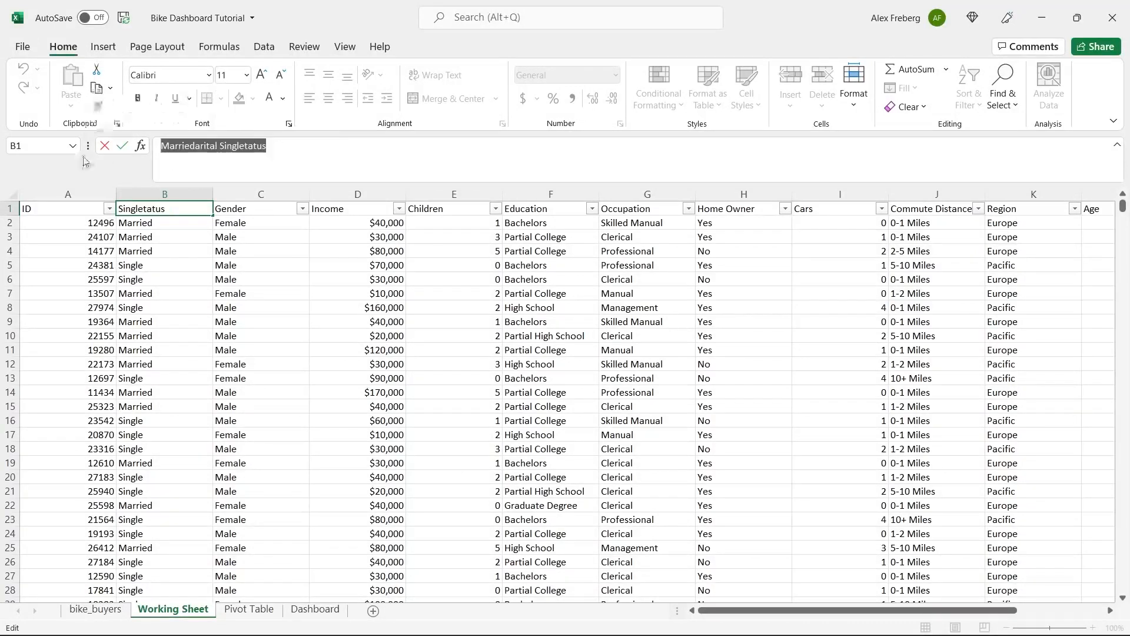
pyautogui.write('Marital Status')
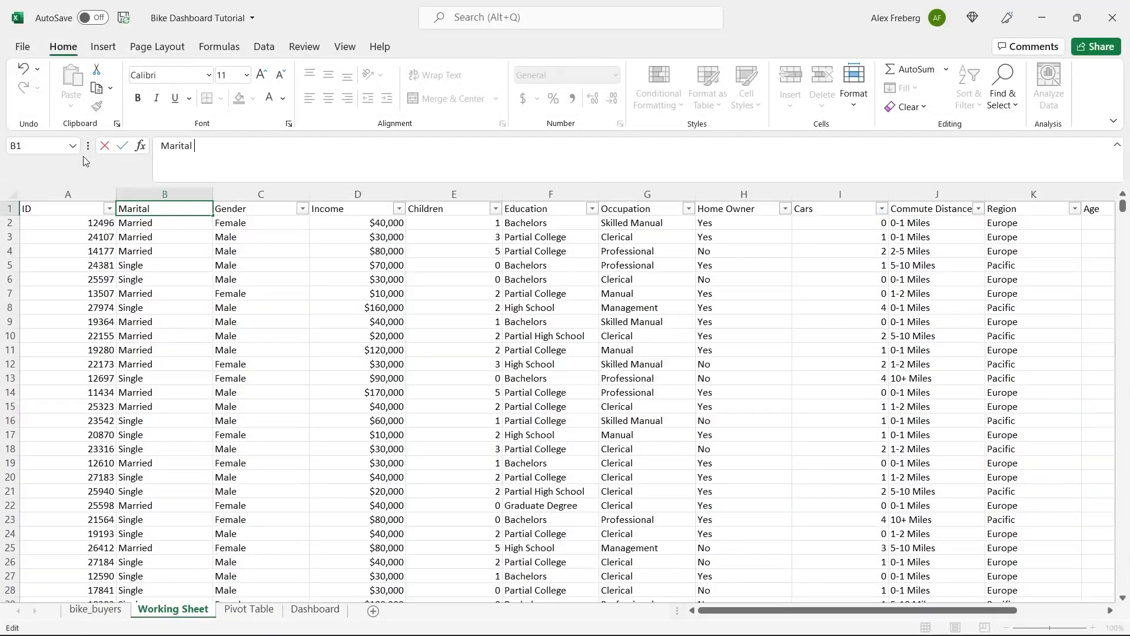
pyautogui.click(148, 236)
# Compare the cleaned working sheet with the raw data on the bike_buyers sheet and return to the Working Sheet.
pyautogui.click(404, 293)
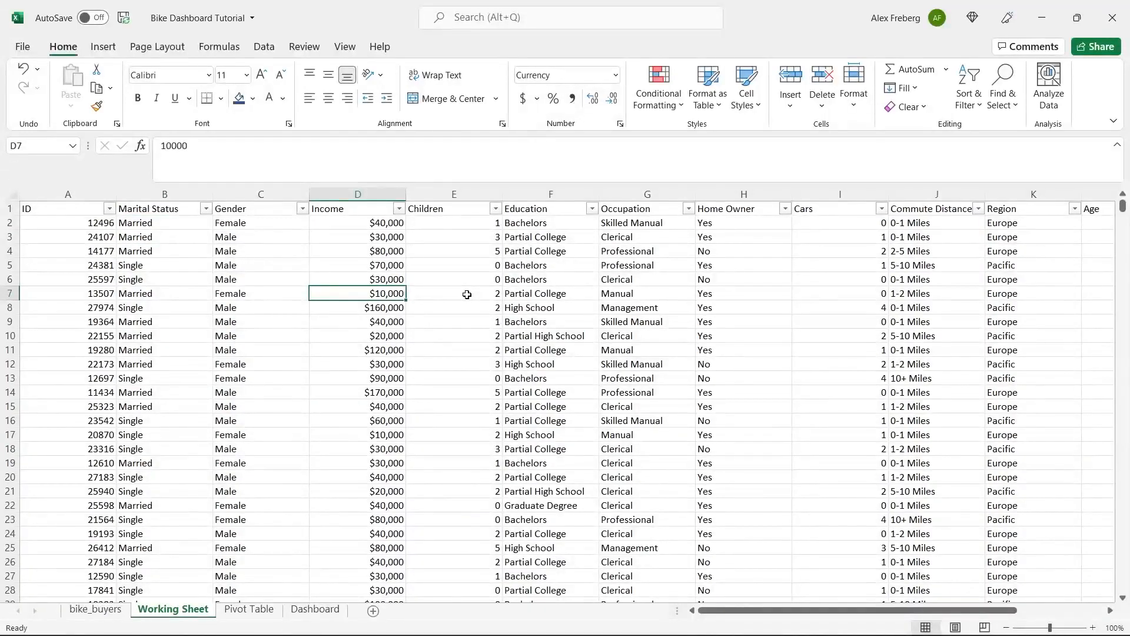
pyautogui.click(467, 295)
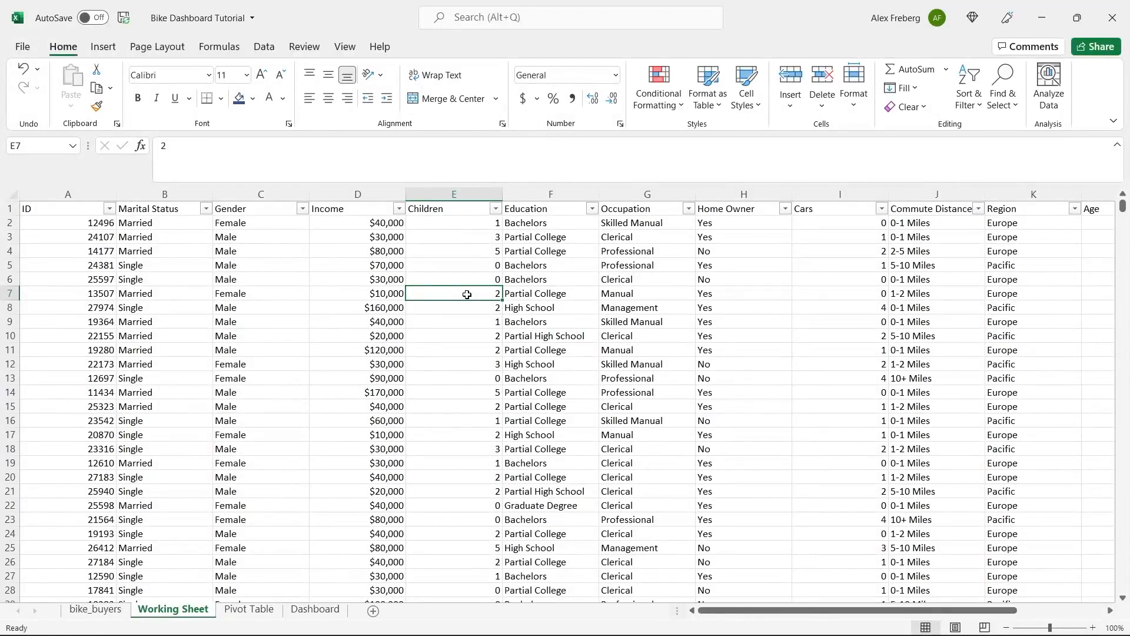
pyautogui.click(97, 610)
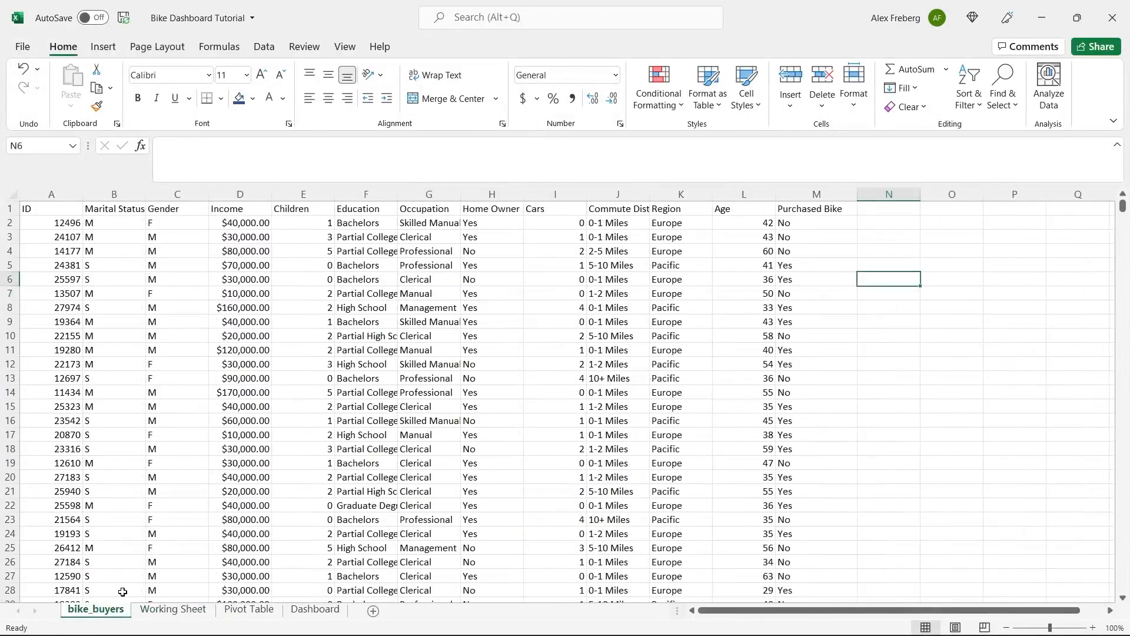
pyautogui.click(165, 612)
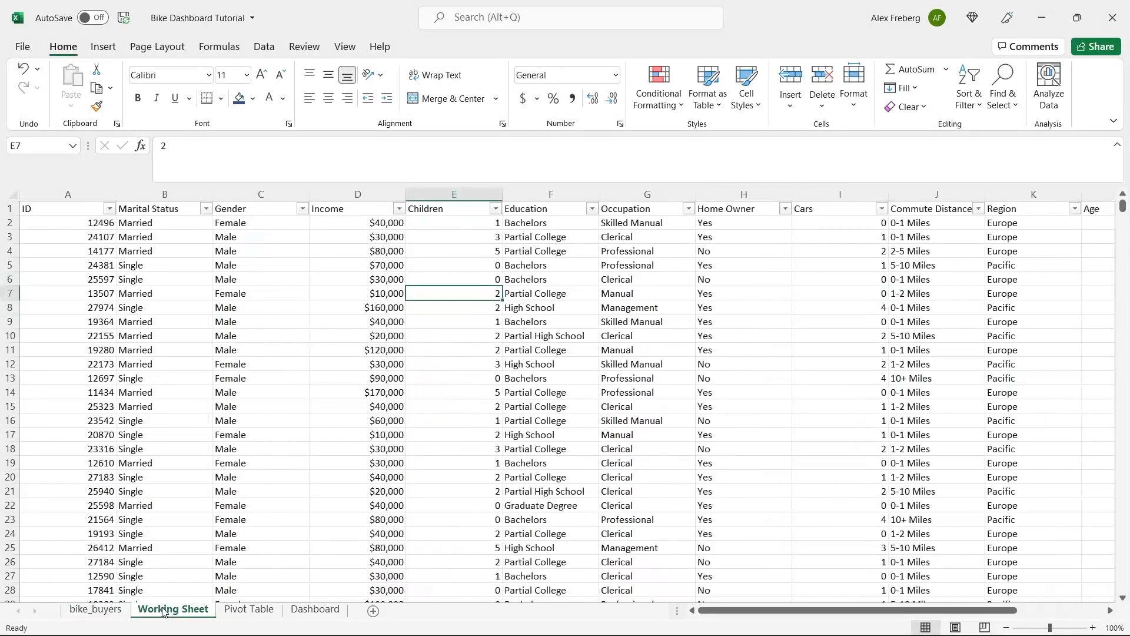
# Switch to the Pivot Table sheet and clear cell A1.
pyautogui.click(252, 610)
pyautogui.click(70, 235)
pyautogui.click(54, 196)
pyautogui.click(45, 207)
pyautogui.press('Delete')
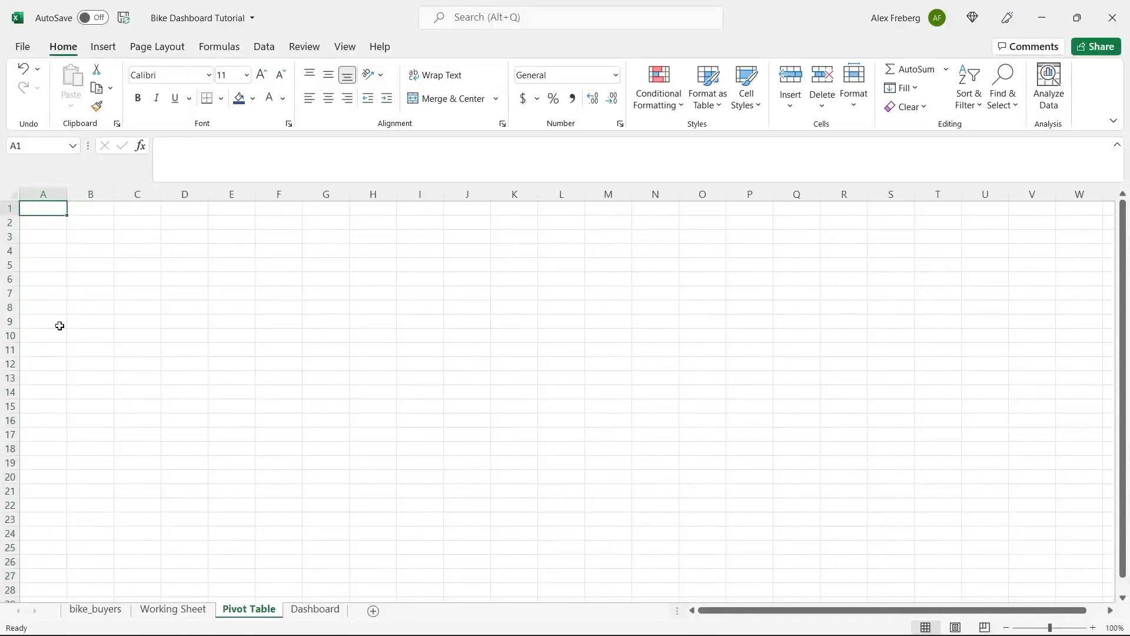
# Insert a pivot table at cell A3 of the Pivot Table sheet using the Working Sheet range A1:N1001 as its source.
pyautogui.click(50, 238)
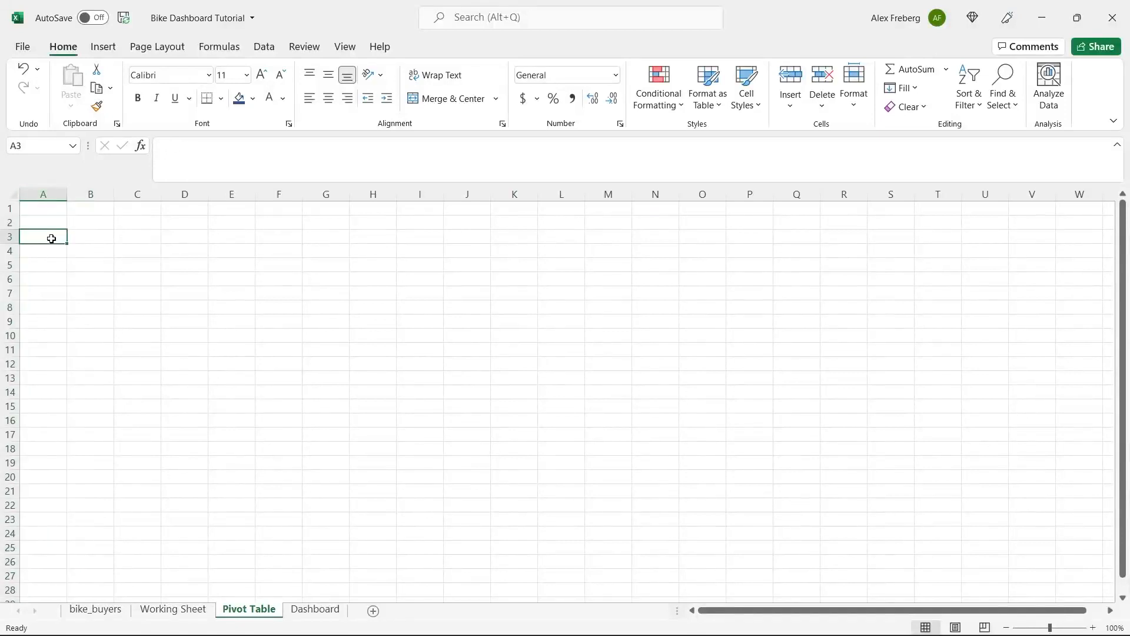
pyautogui.click(103, 46)
pyautogui.click(44, 74)
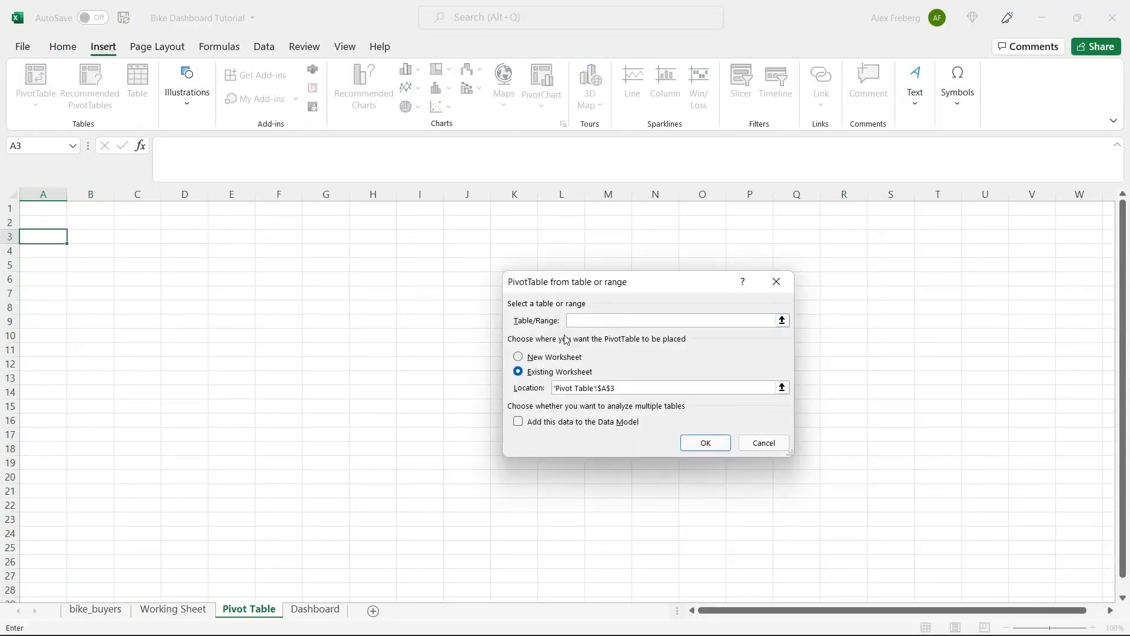
pyautogui.click(174, 610)
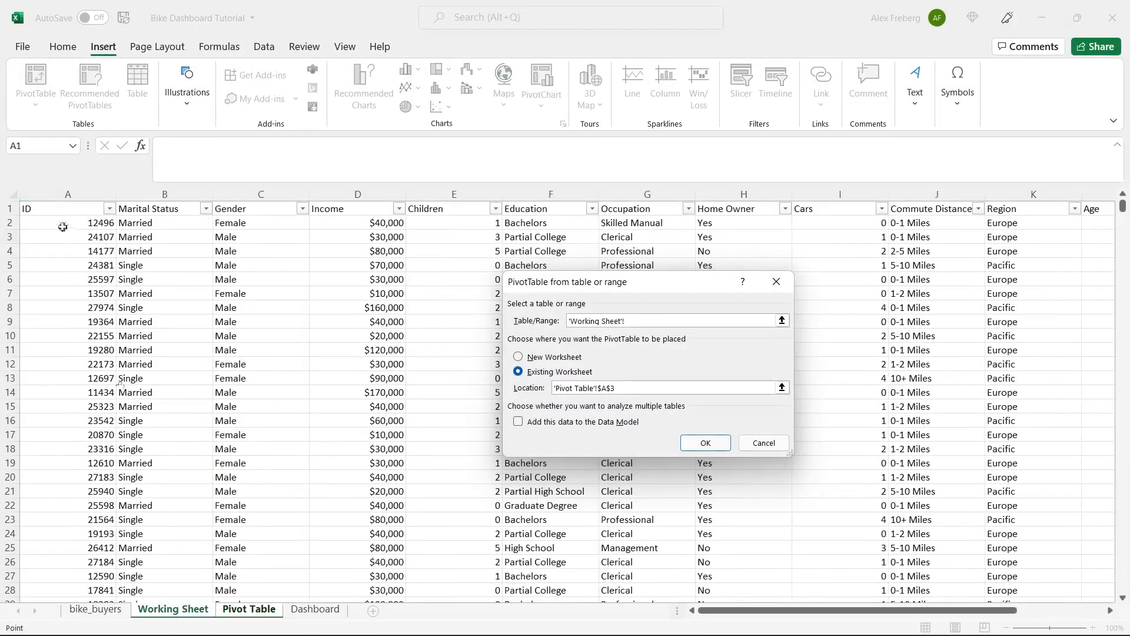
pyautogui.click(38, 211)
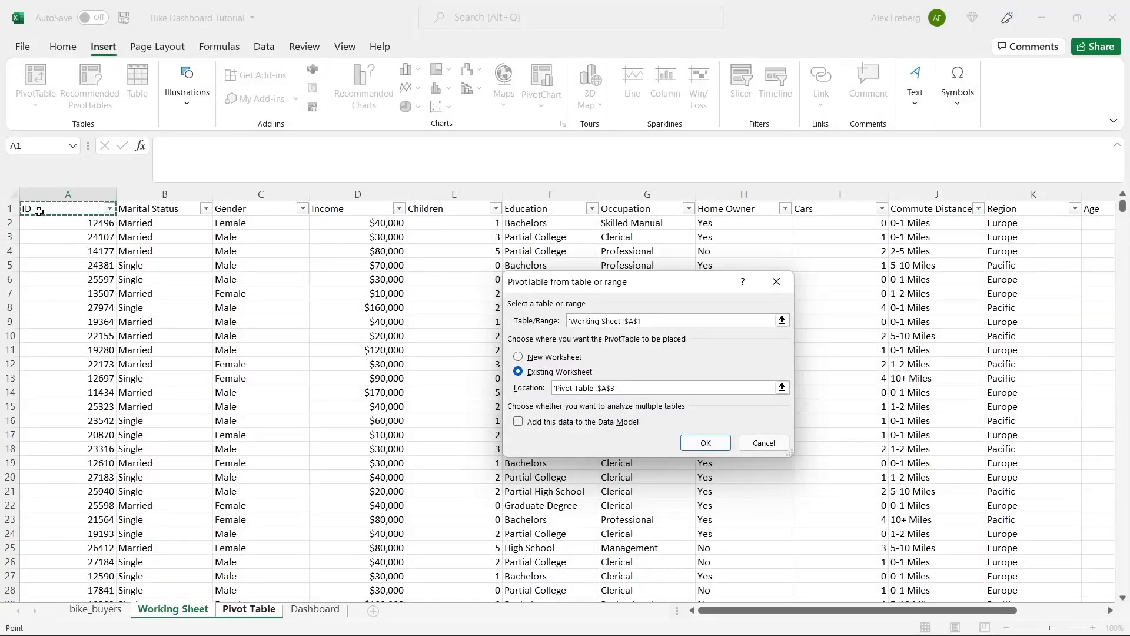
pyautogui.hotkey('ctrl', 'shift', 'End')
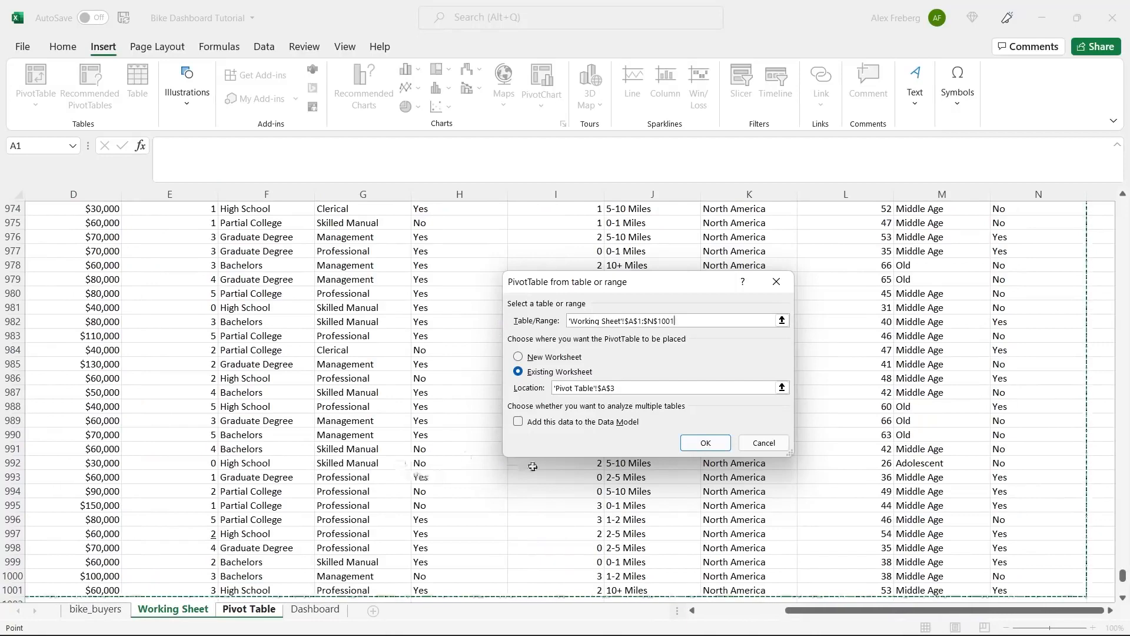
pyautogui.click(706, 443)
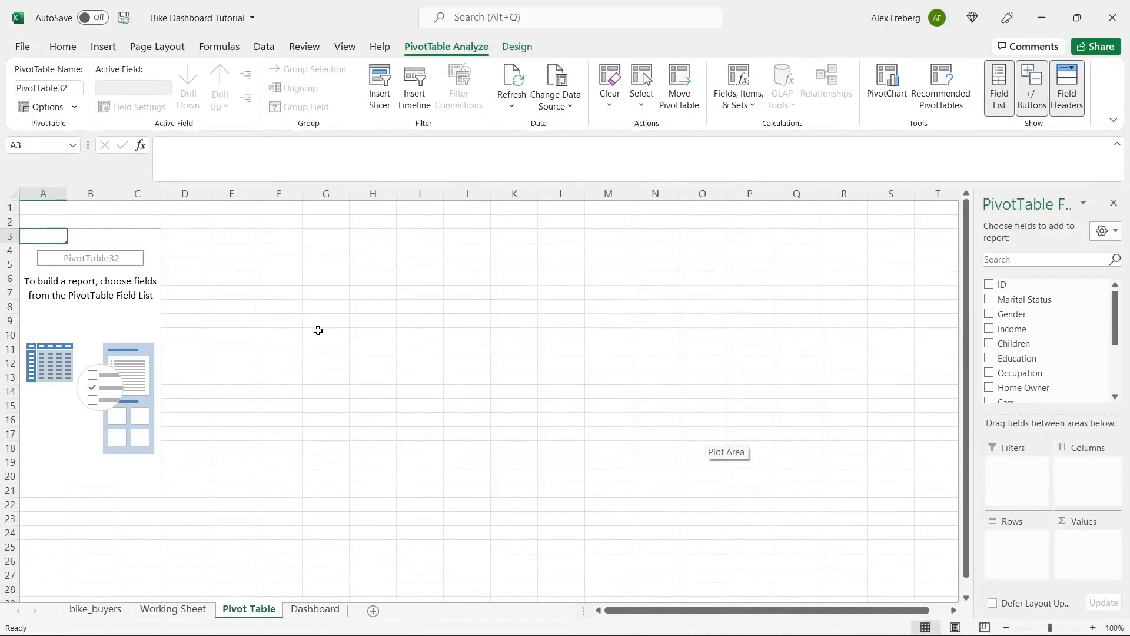
# Add Income to the pivot table's values and Gender to its rows.
pyautogui.moveTo(975, 219); pyautogui.dragTo(861, 234)
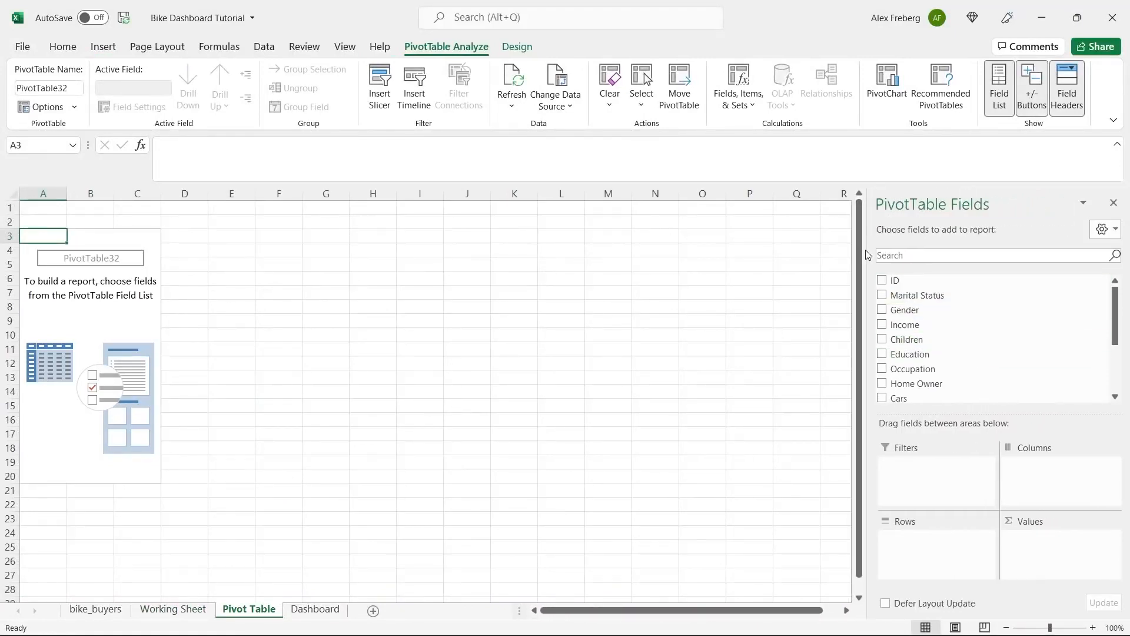
pyautogui.moveTo(863, 246); pyautogui.dragTo(952, 241)
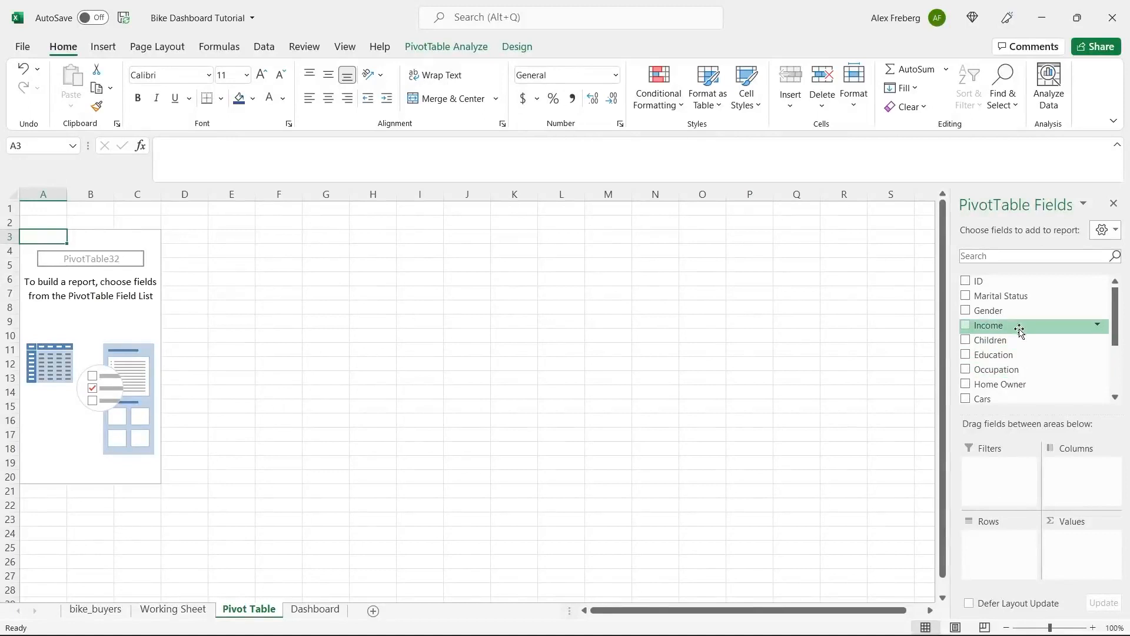
pyautogui.moveTo(1020, 330); pyautogui.dragTo(1076, 542)
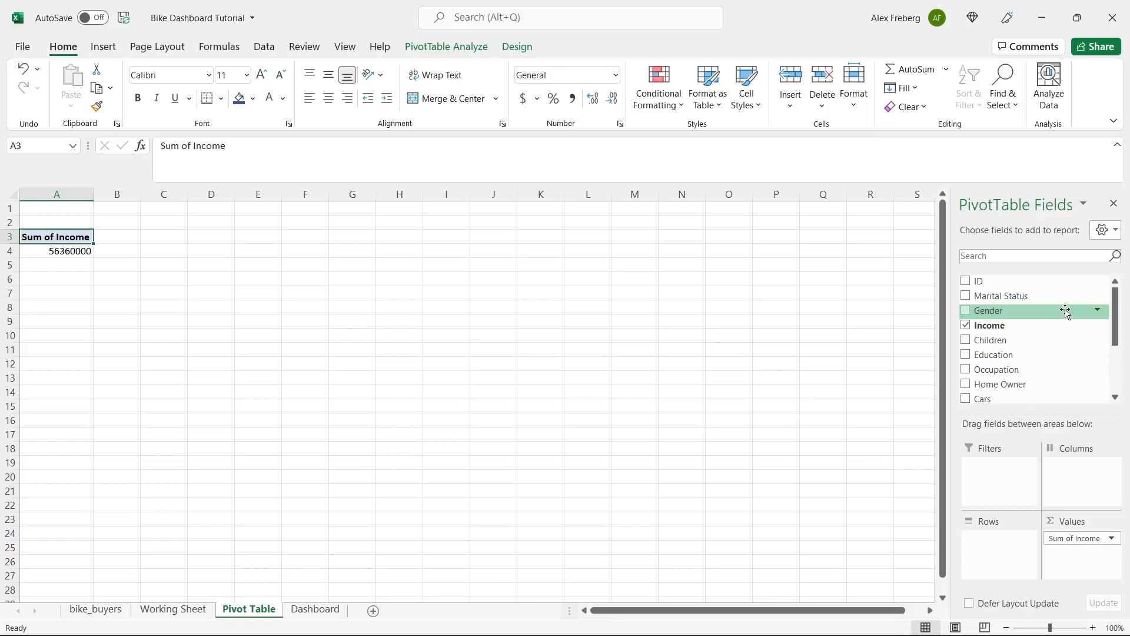
pyautogui.moveTo(1055, 316); pyautogui.dragTo(1001, 539)
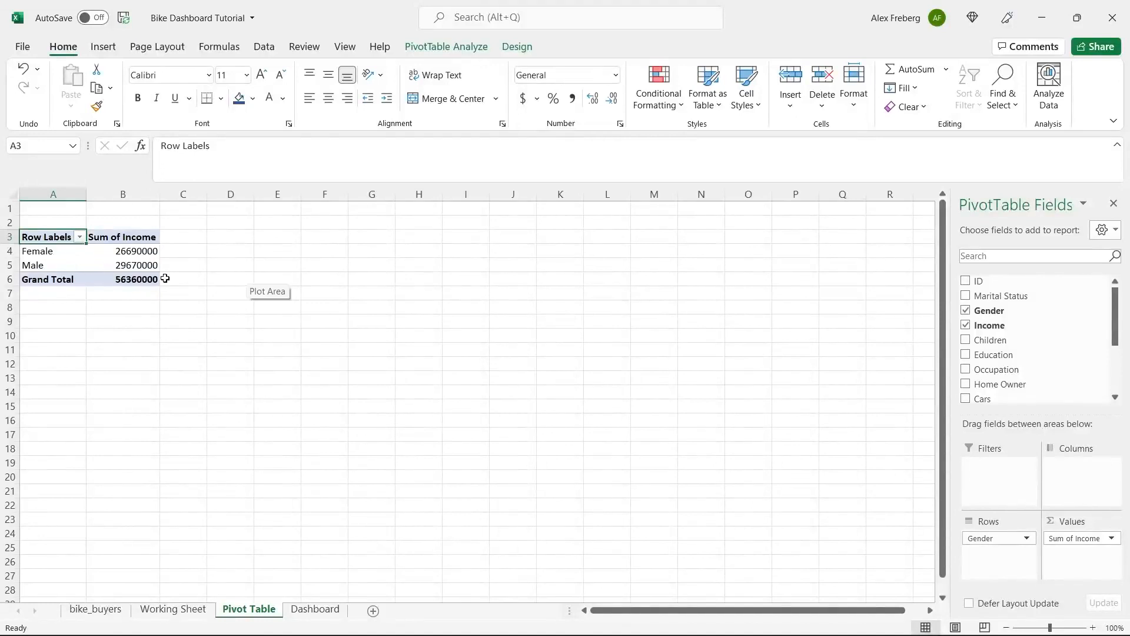
# Summarize the pivot table's Income values by Average and add Purchased Bike as the column field.
pyautogui.click(1111, 539)
pyautogui.click(1087, 521)
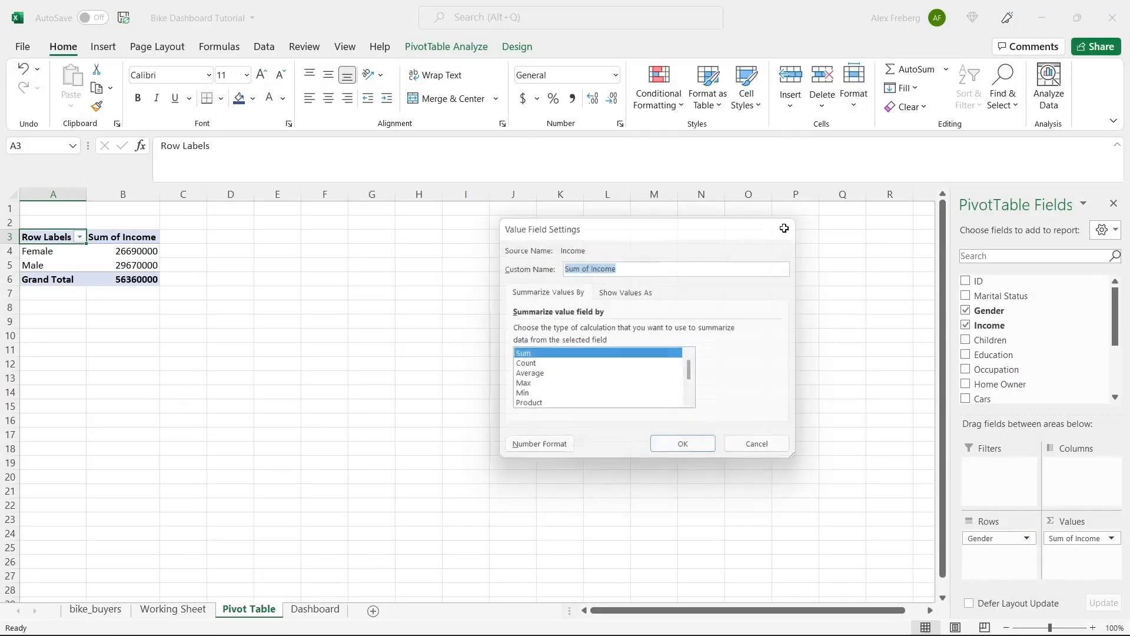
pyautogui.click(780, 227)
pyautogui.click(1111, 539)
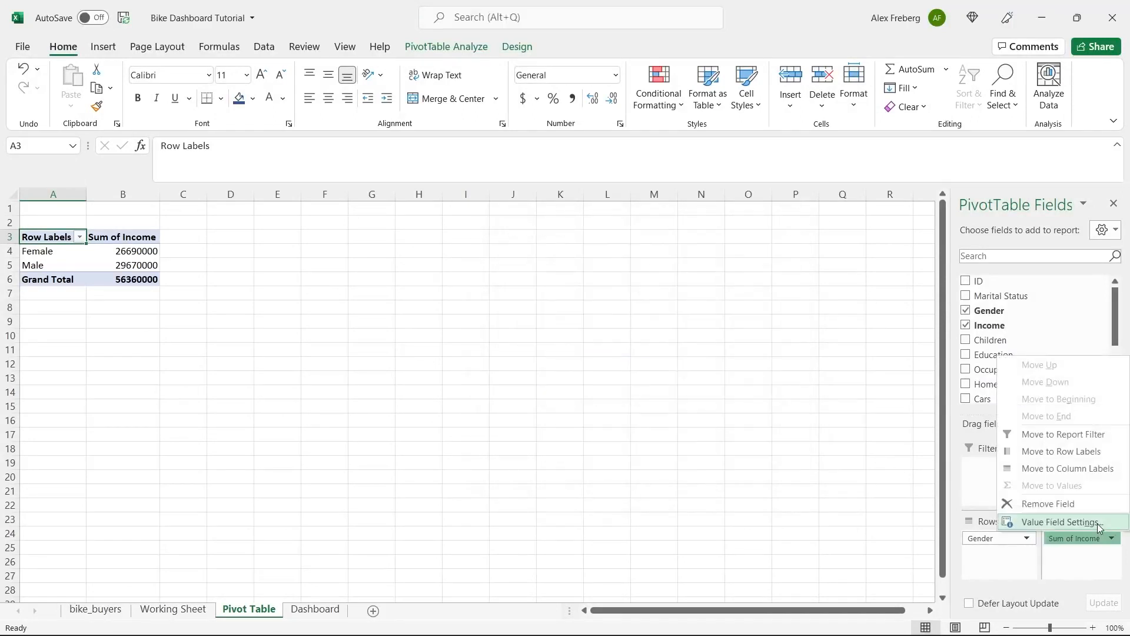
pyautogui.click(1098, 524)
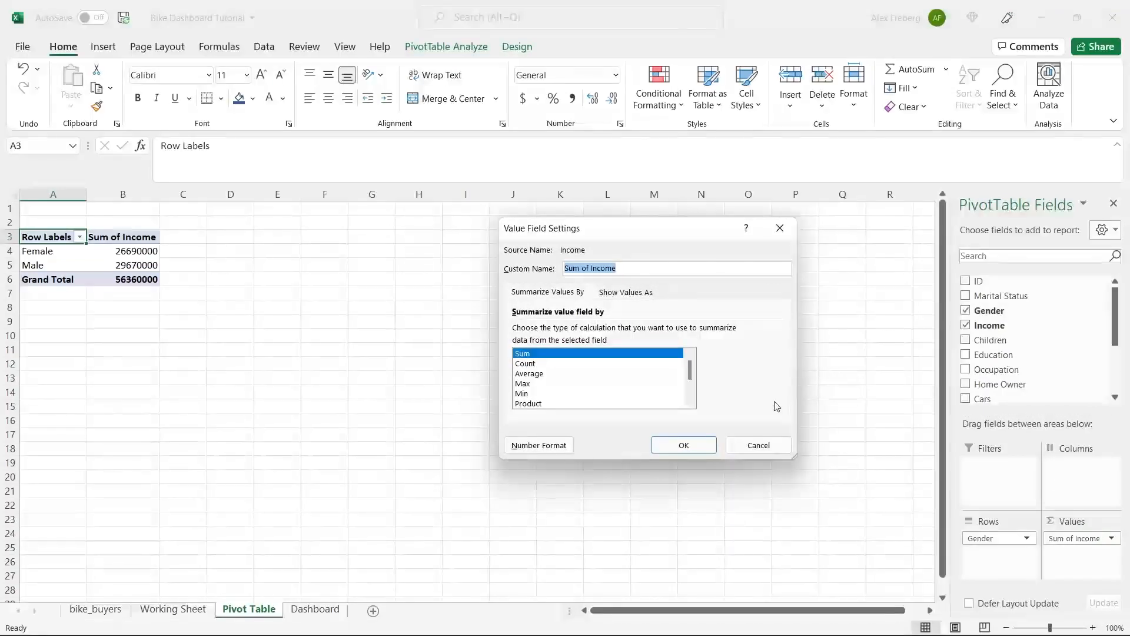
pyautogui.click(610, 374)
pyautogui.click(667, 449)
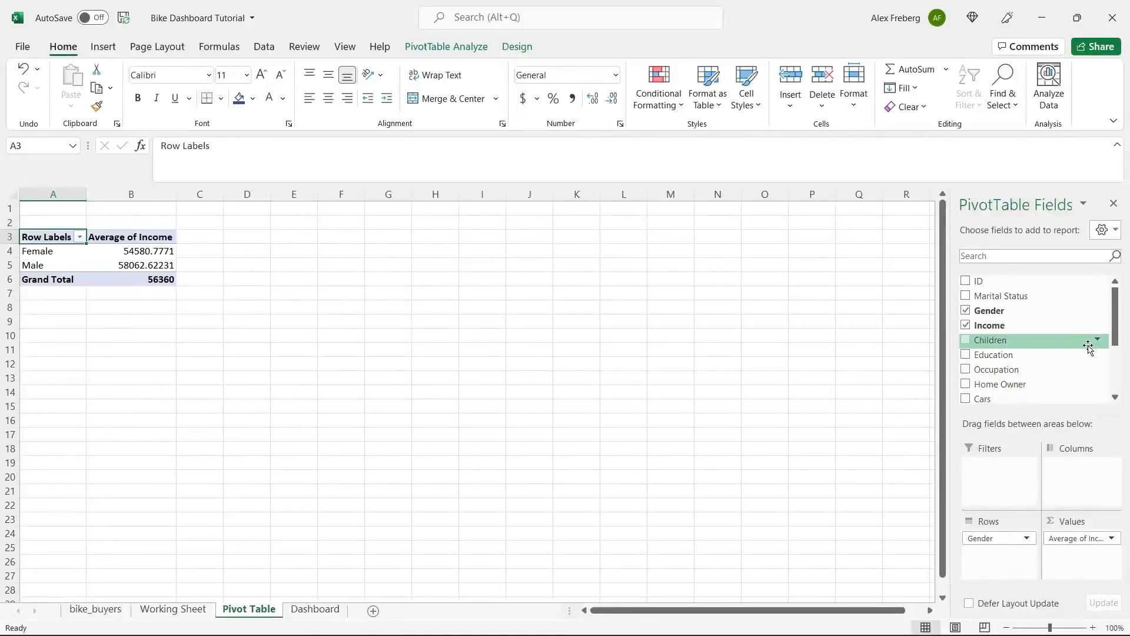
pyautogui.moveTo(1120, 330); pyautogui.dragTo(1123, 379)
pyautogui.moveTo(1023, 377); pyautogui.dragTo(1084, 468)
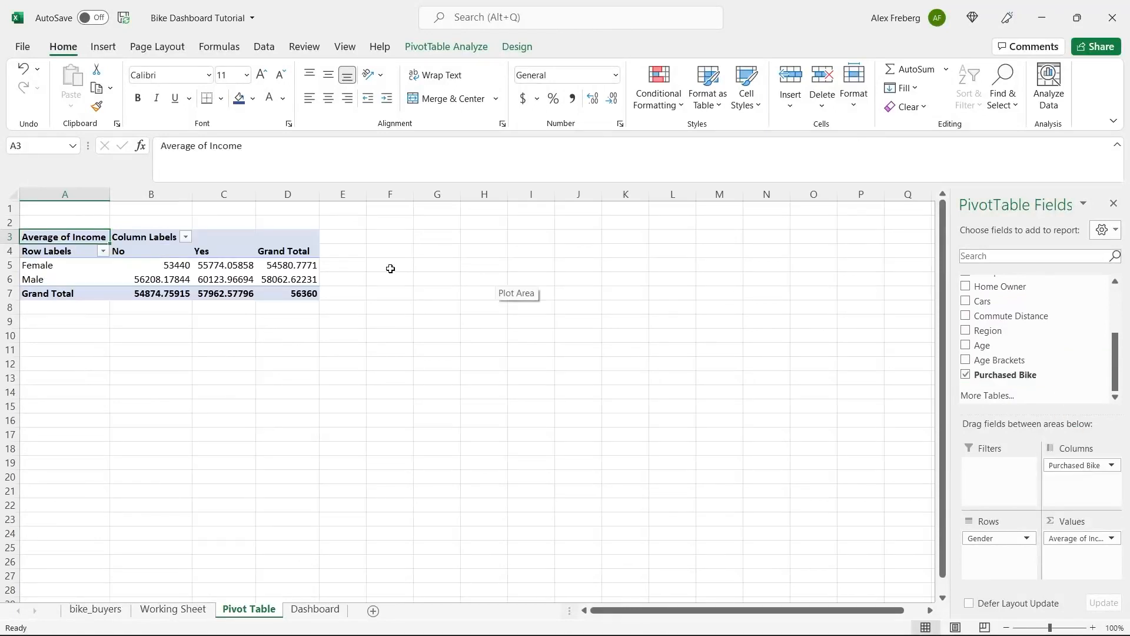
# Compare the average incomes of females and males across the No and Yes columns of the pivot table.
pyautogui.click(132, 252)
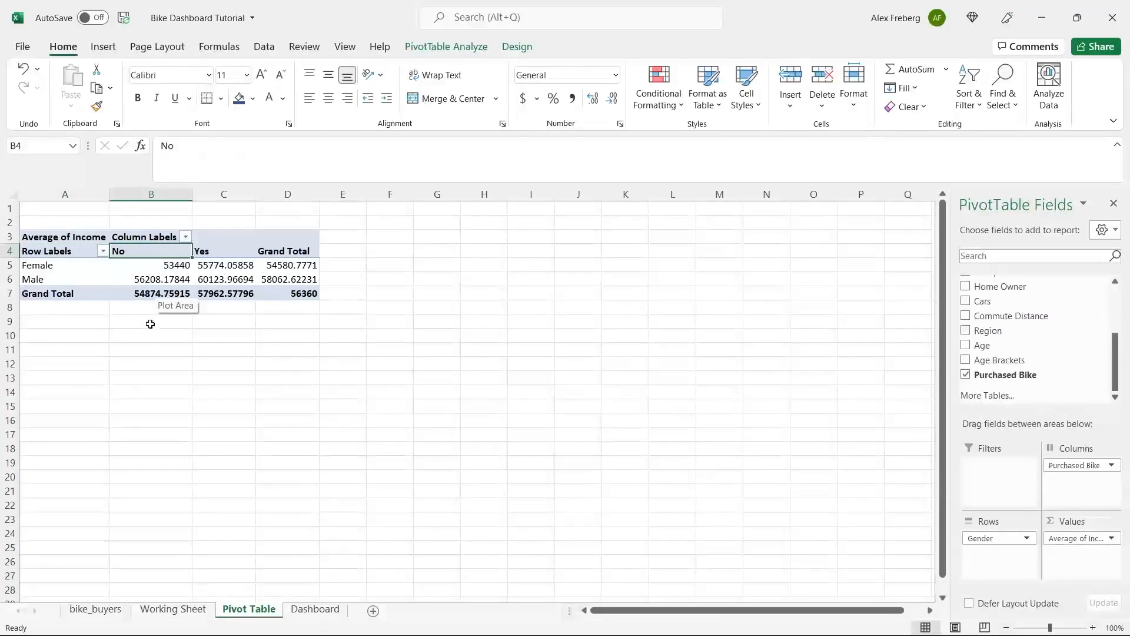
pyautogui.click(147, 266)
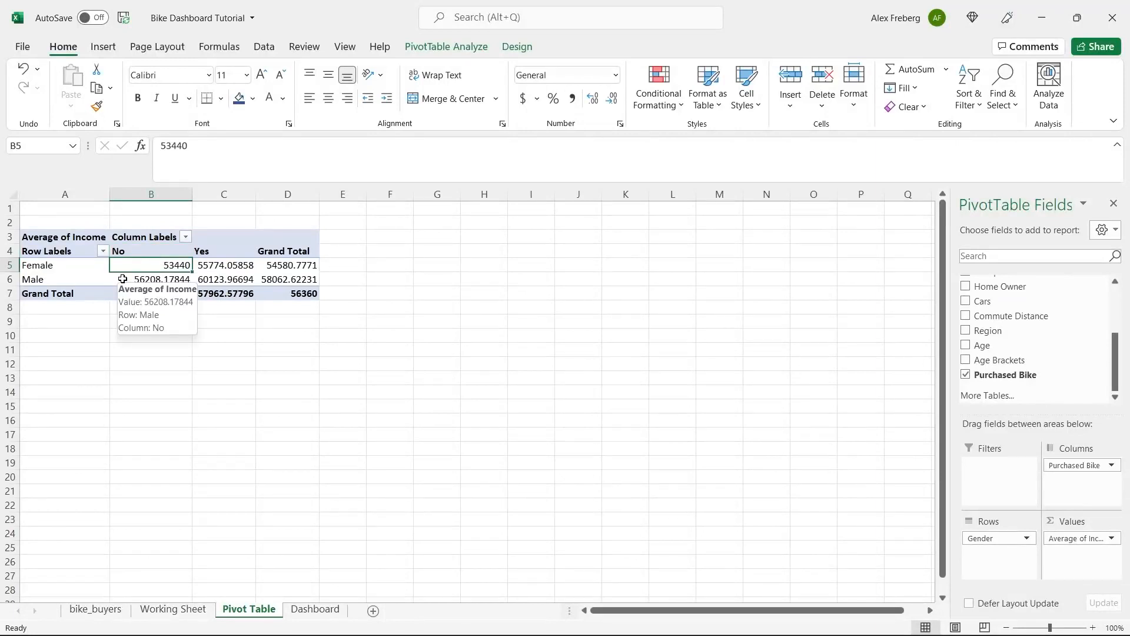
pyautogui.click(122, 279)
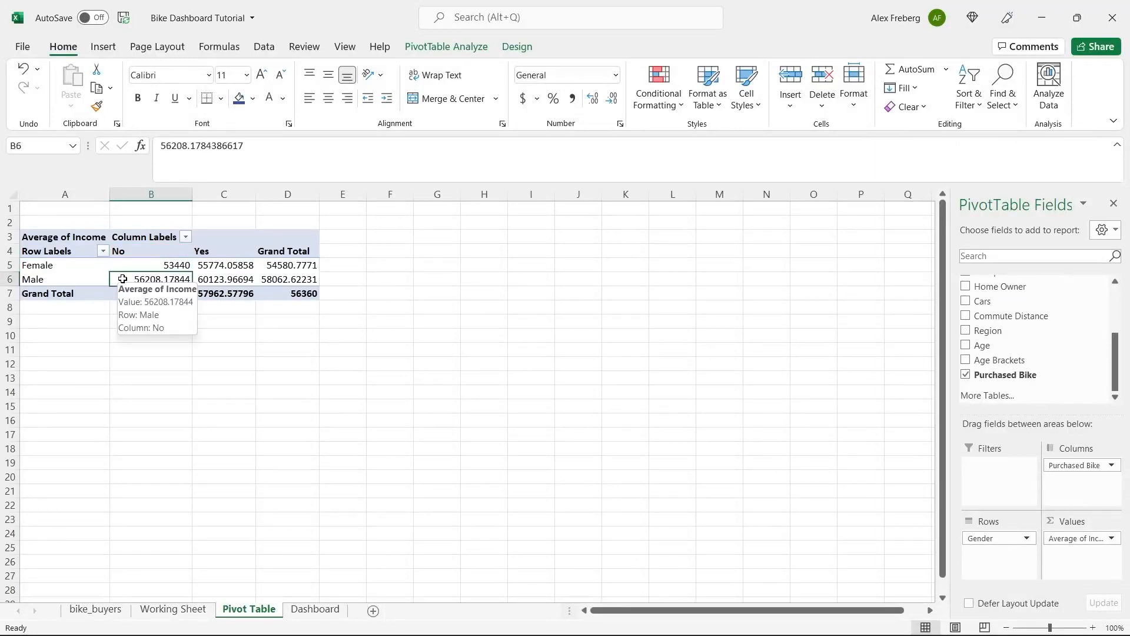
pyautogui.click(230, 251)
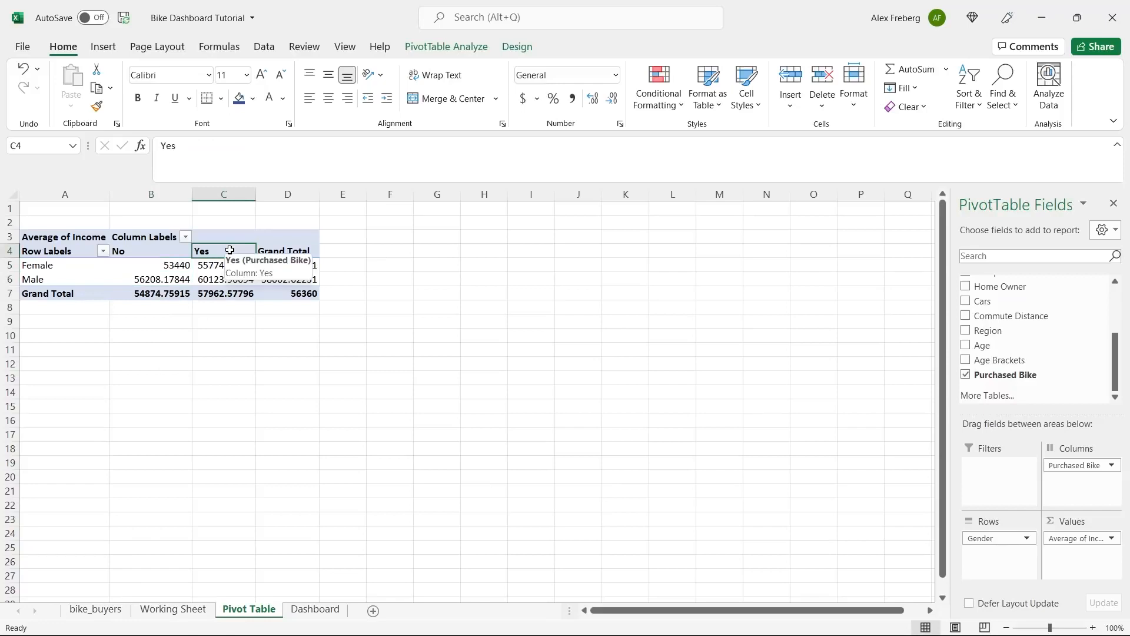
pyautogui.click(227, 264)
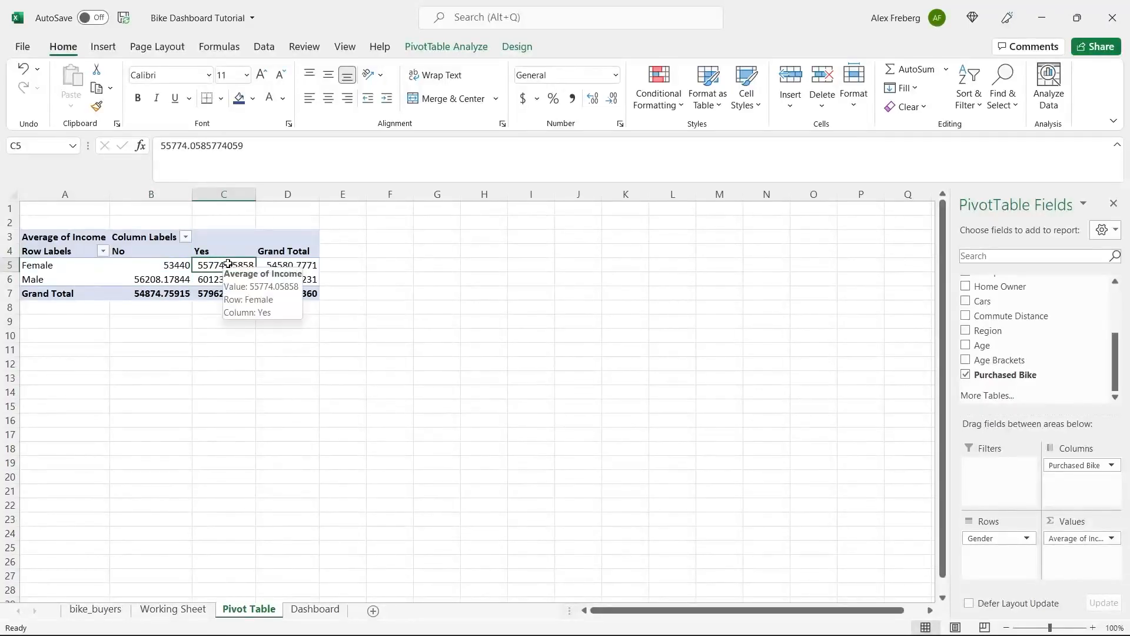
pyautogui.click(227, 279)
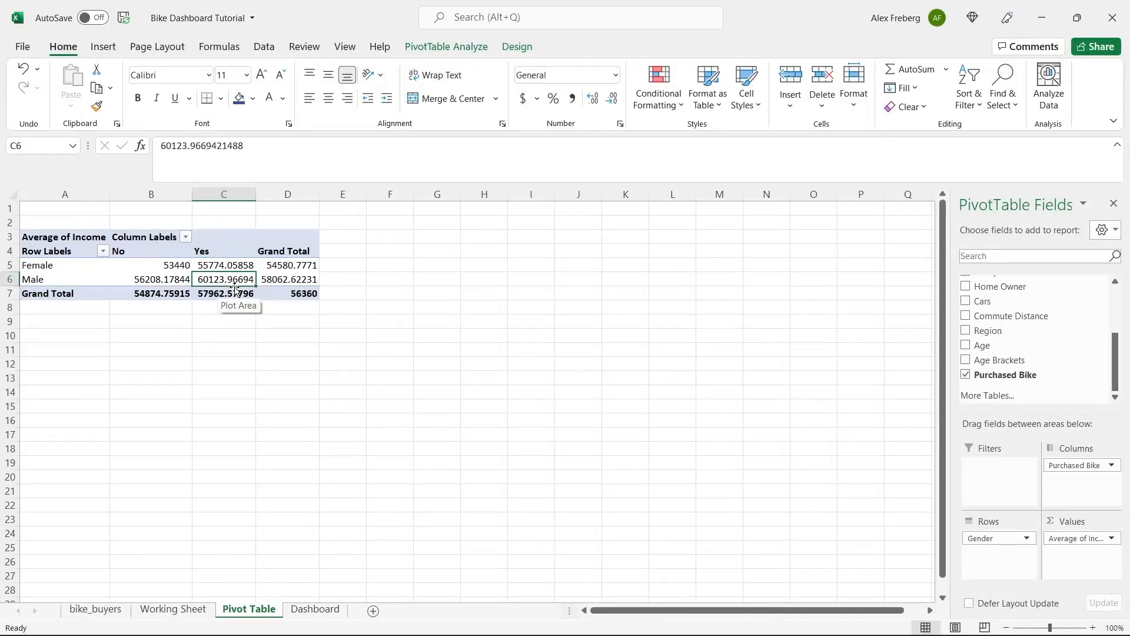
pyautogui.moveTo(165, 264); pyautogui.dragTo(202, 278)
pyautogui.click(168, 265)
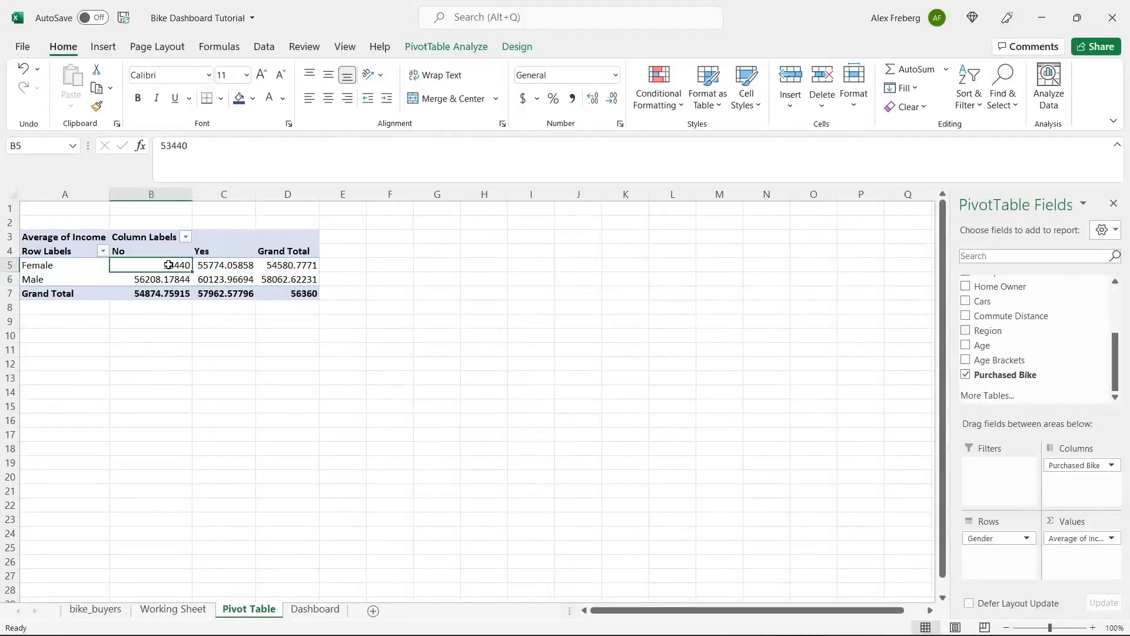
pyautogui.click(162, 278)
pyautogui.click(297, 280)
pyautogui.click(182, 268)
pyautogui.click(212, 279)
pyautogui.click(212, 335)
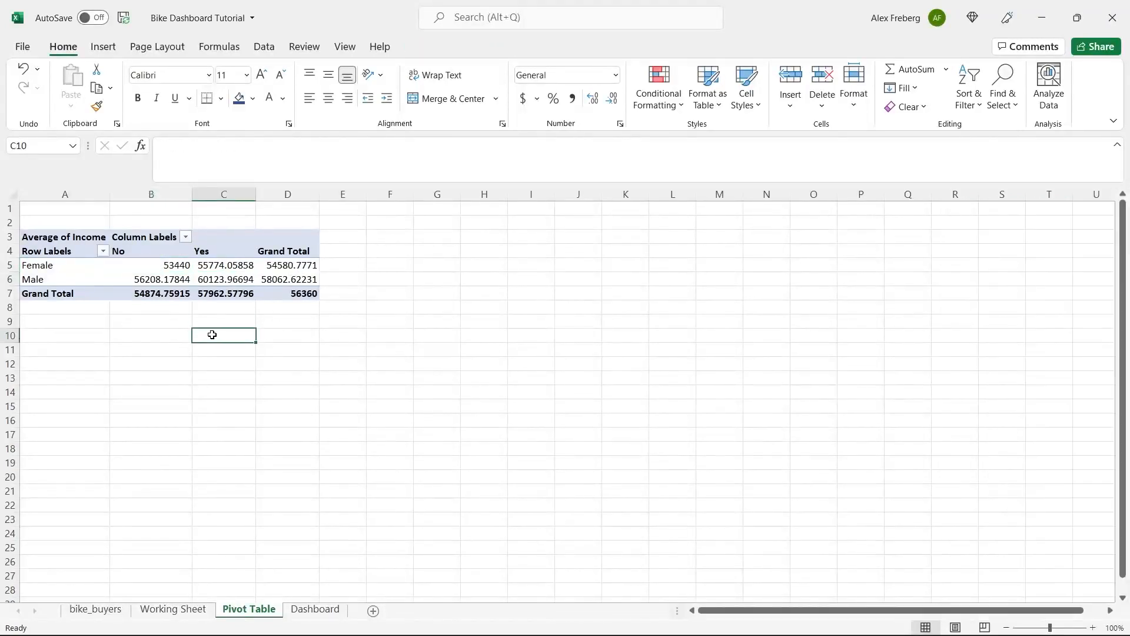
pyautogui.click(164, 266)
pyautogui.doubleClick(163, 266)
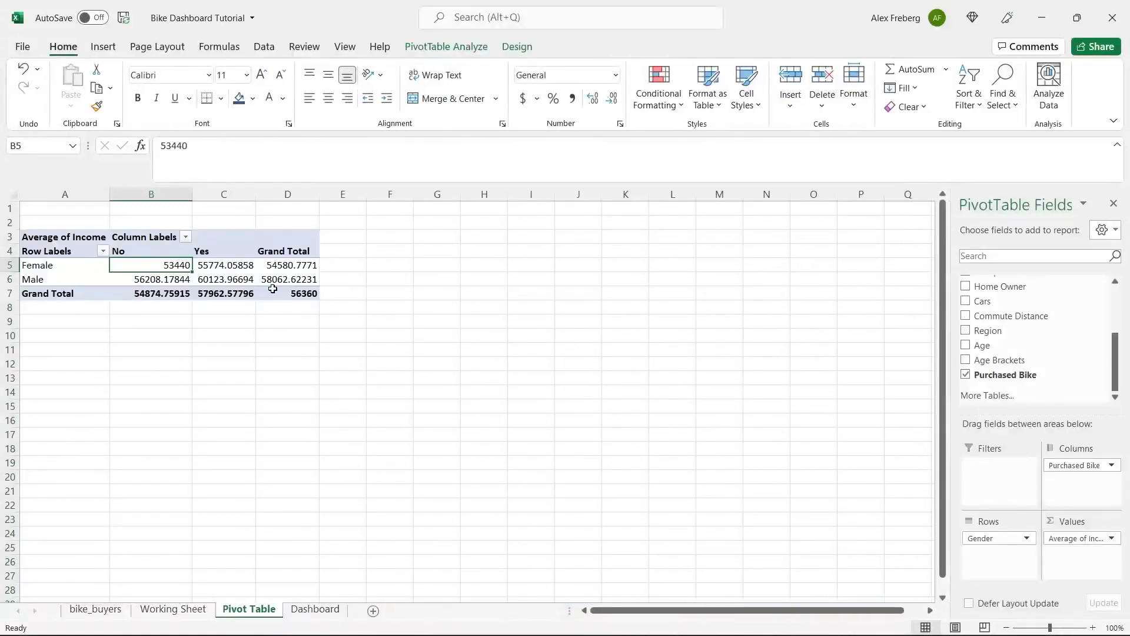
# Compare the column chart types, insert a Clustered Column chart from the pivot table and place it beside the table, starting near column F.
pyautogui.click(209, 266)
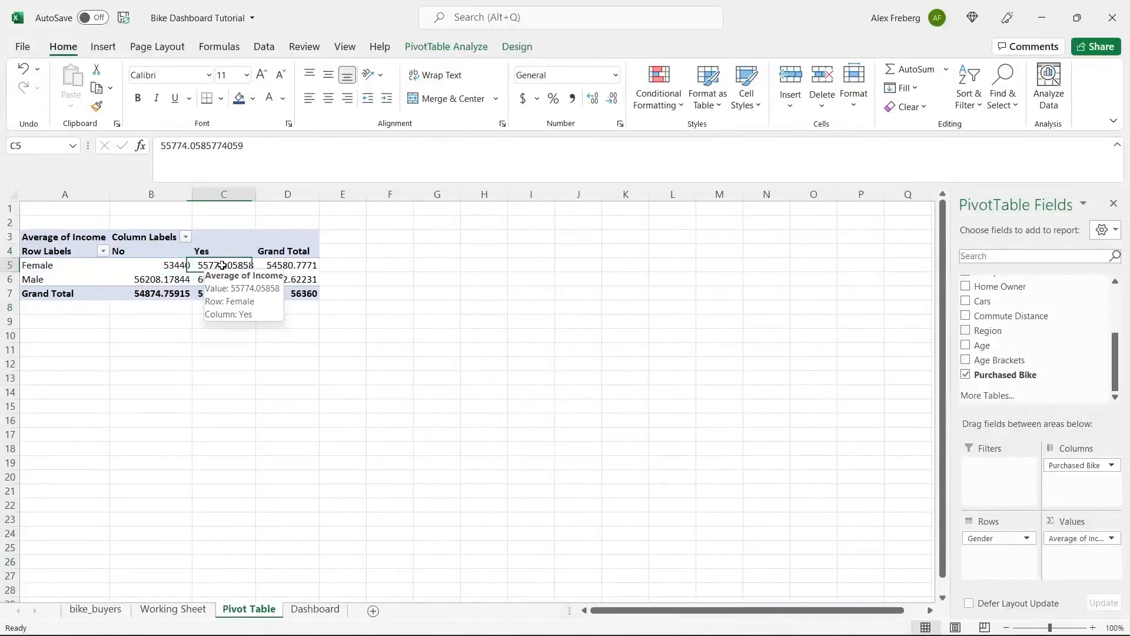
pyautogui.click(102, 50)
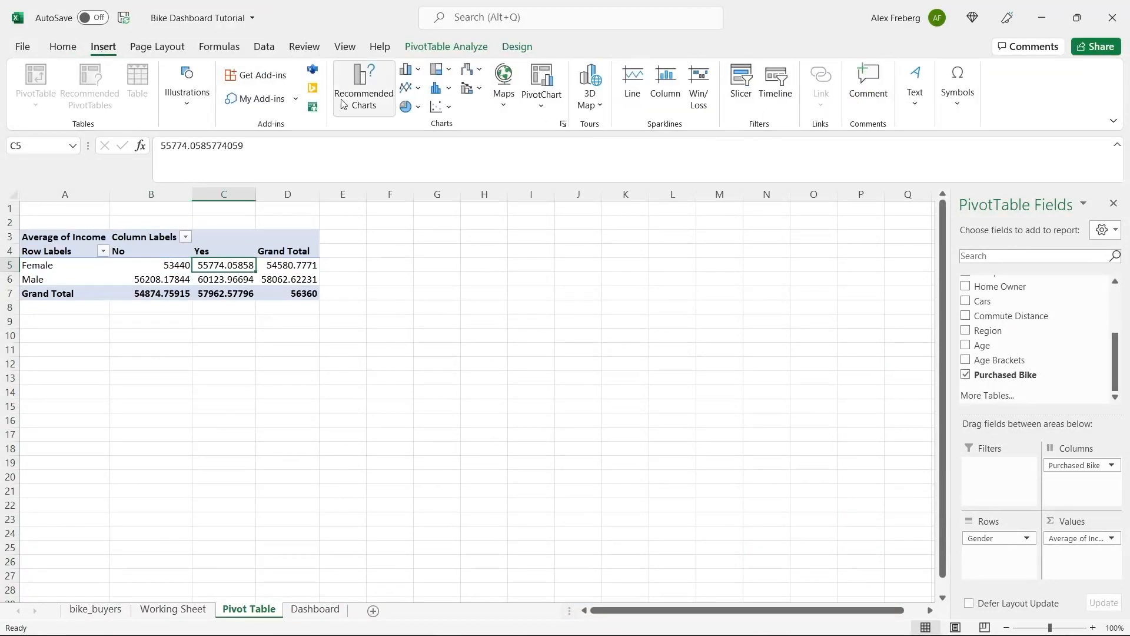
pyautogui.click(358, 89)
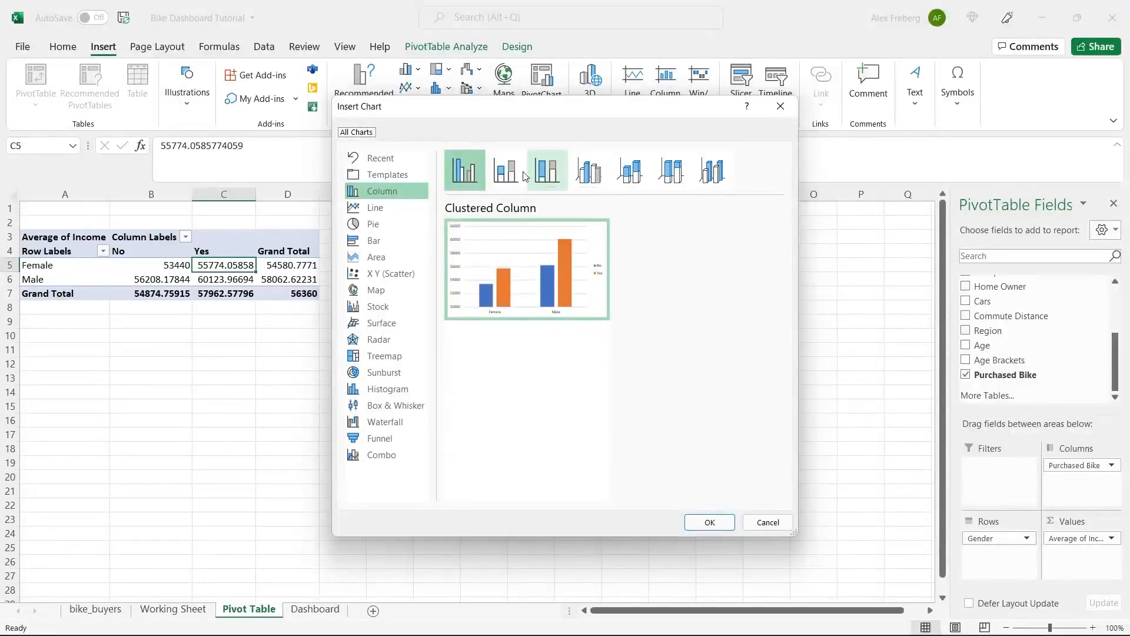
pyautogui.click(505, 171)
pyautogui.click(543, 171)
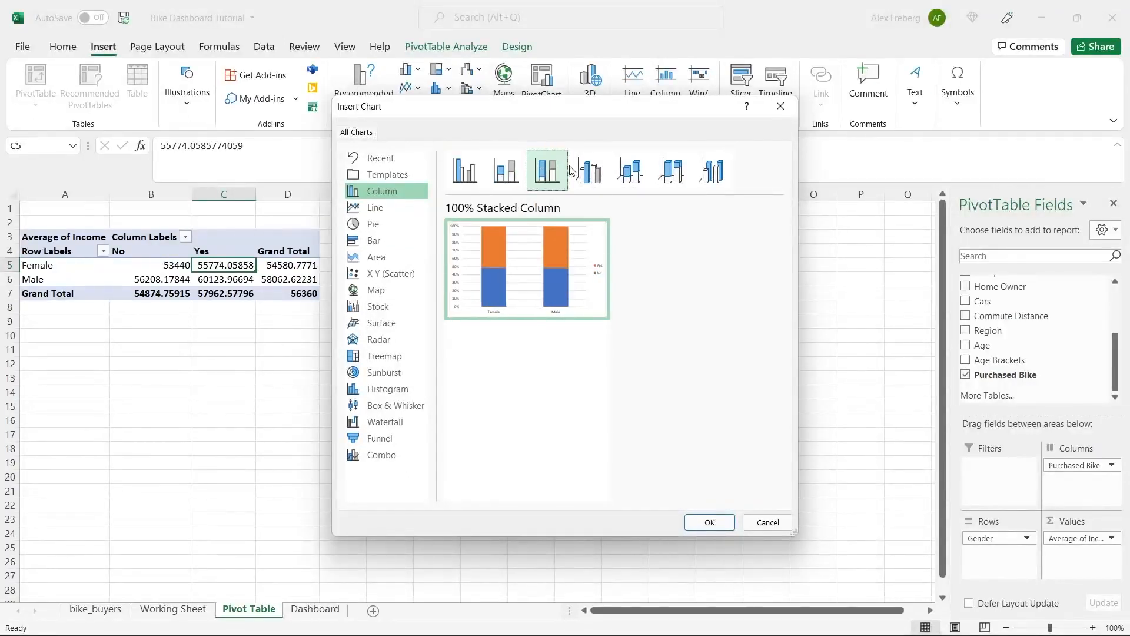
pyautogui.click(589, 171)
pyautogui.click(630, 171)
pyautogui.click(665, 171)
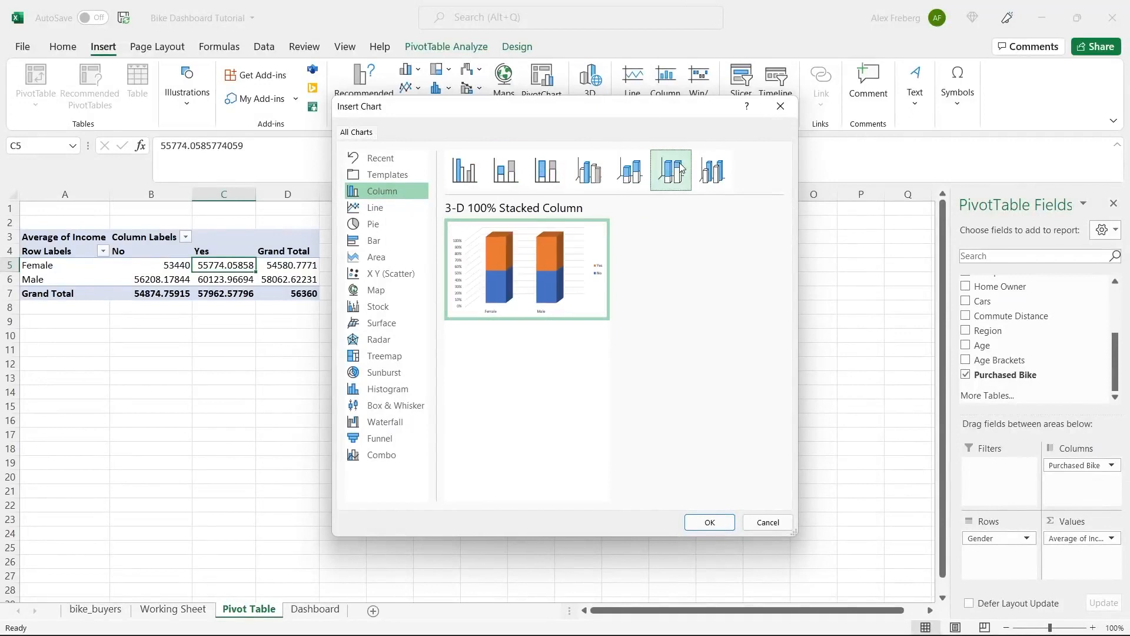
pyautogui.click(713, 170)
pyautogui.moveTo(573, 264)
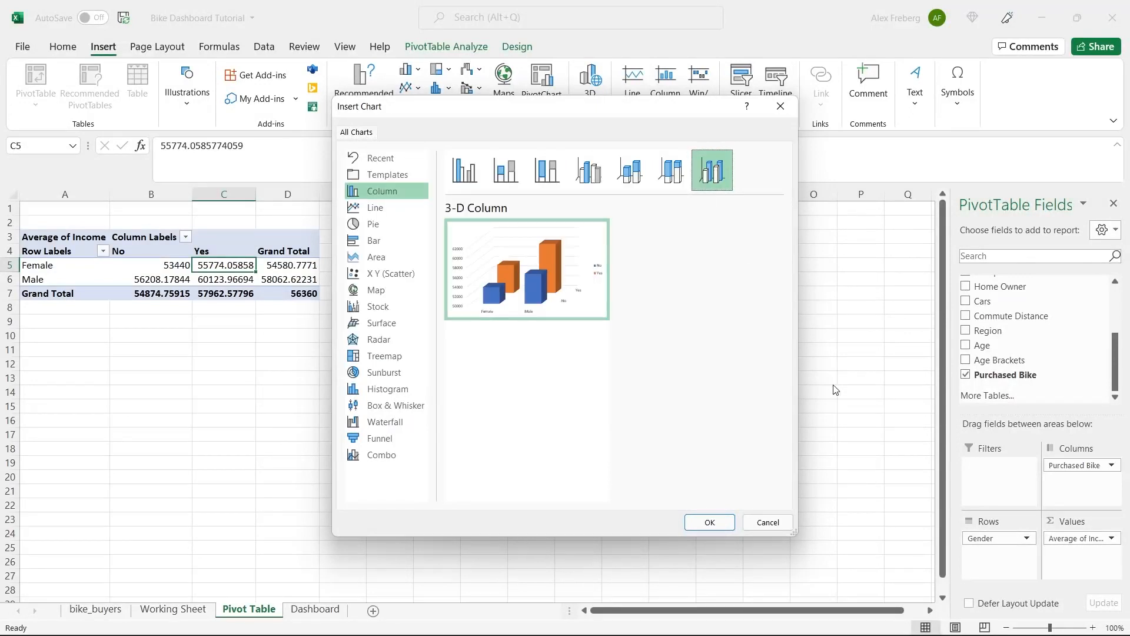
pyautogui.click(465, 171)
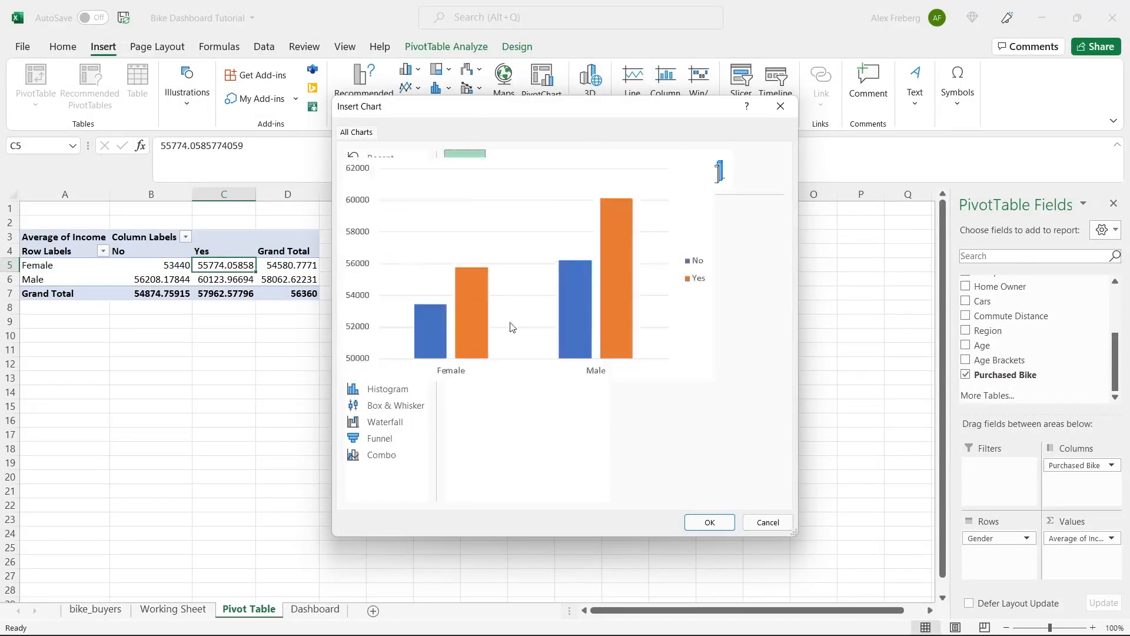
pyautogui.click(710, 523)
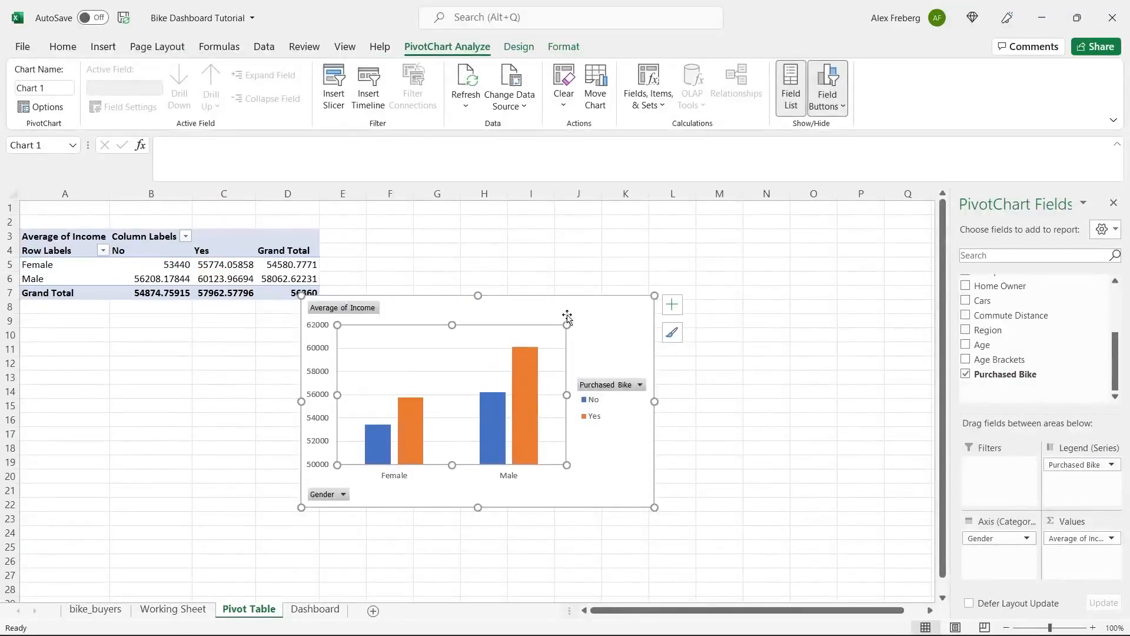
pyautogui.moveTo(581, 304)
pyautogui.mouseDown()
pyautogui.moveTo(661, 222)
pyautogui.moveTo(651, 219)
pyautogui.mouseUp()
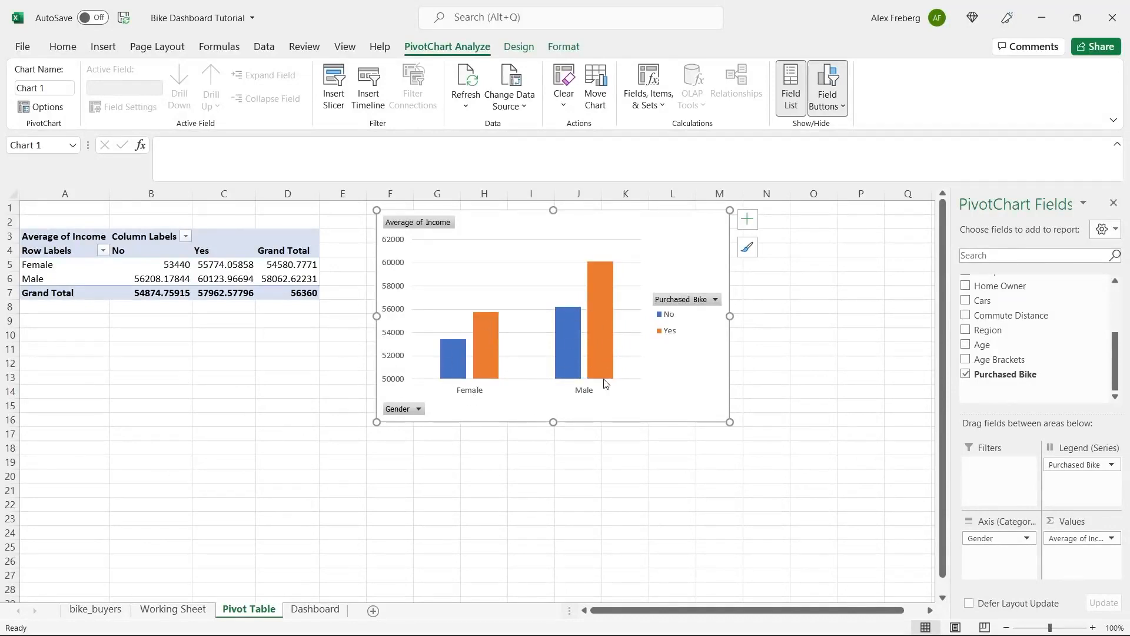
# Preview the available styles and color schemes for the column chart.
pyautogui.click(748, 250)
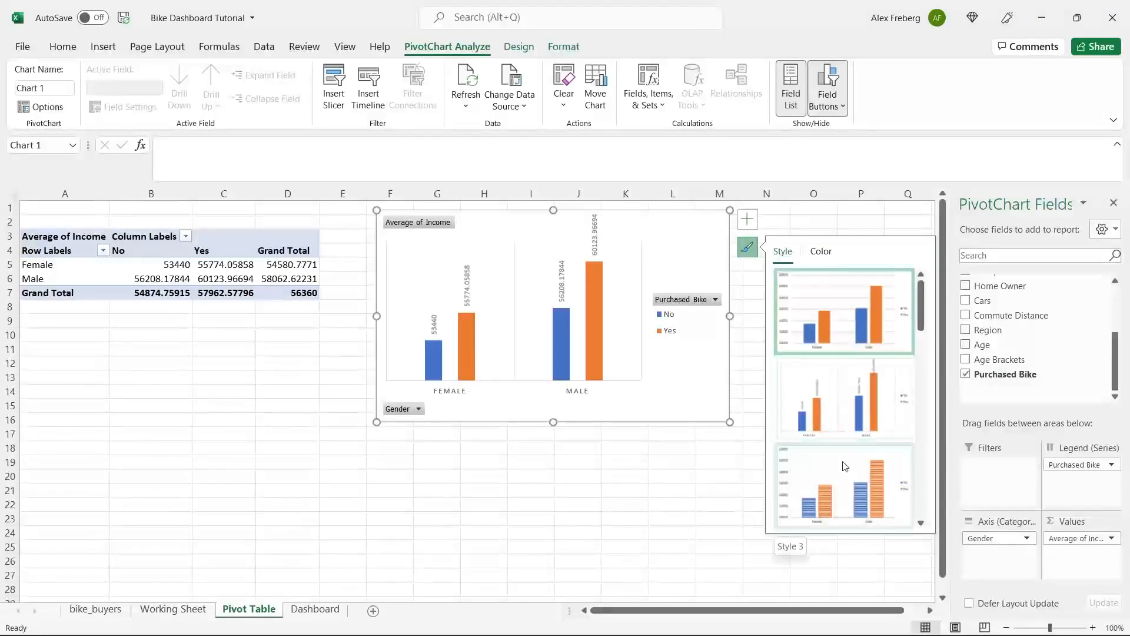
pyautogui.scroll(-1, 868, 408)
pyautogui.scroll(5, 867, 407)
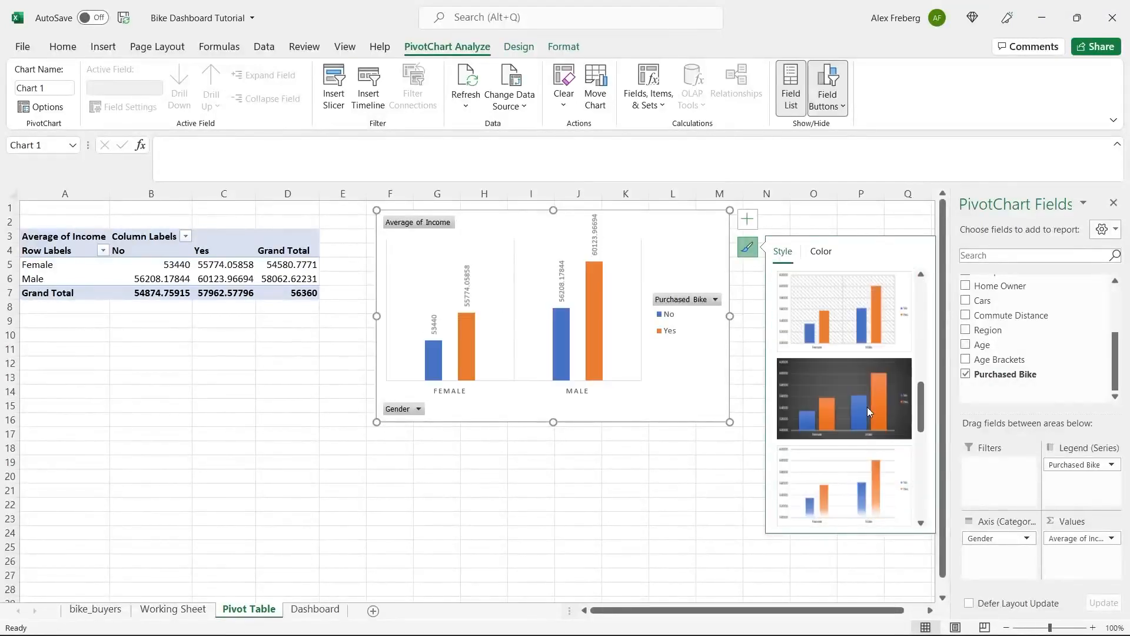
pyautogui.click(821, 251)
# Add axis titles to the chart and rename the vertical axis title to "Income".
pyautogui.click(751, 223)
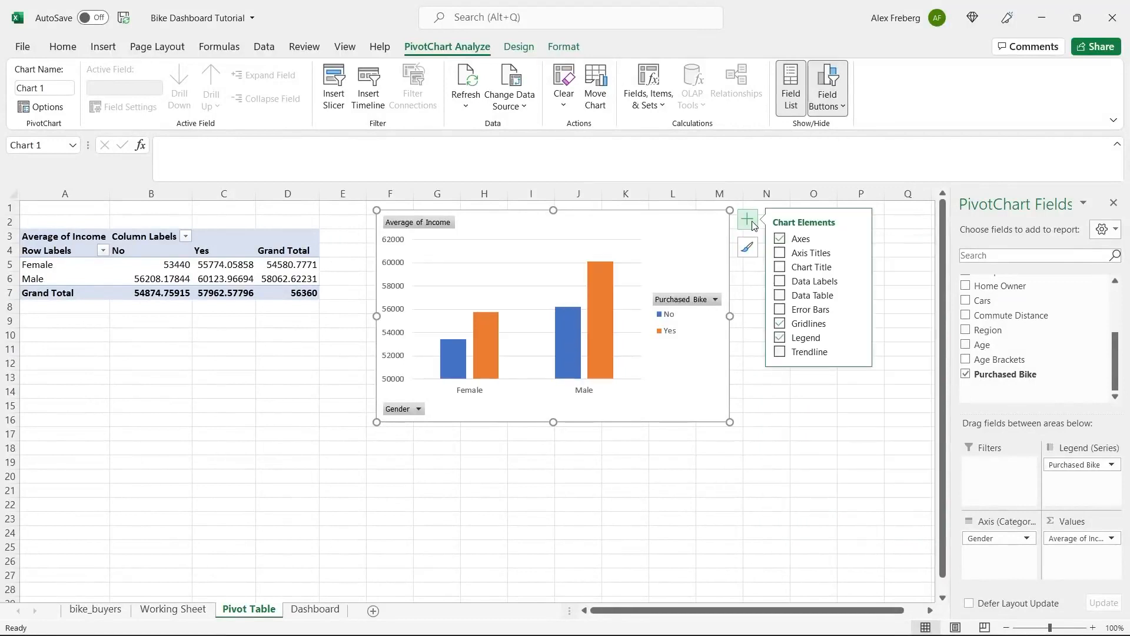
pyautogui.click(780, 253)
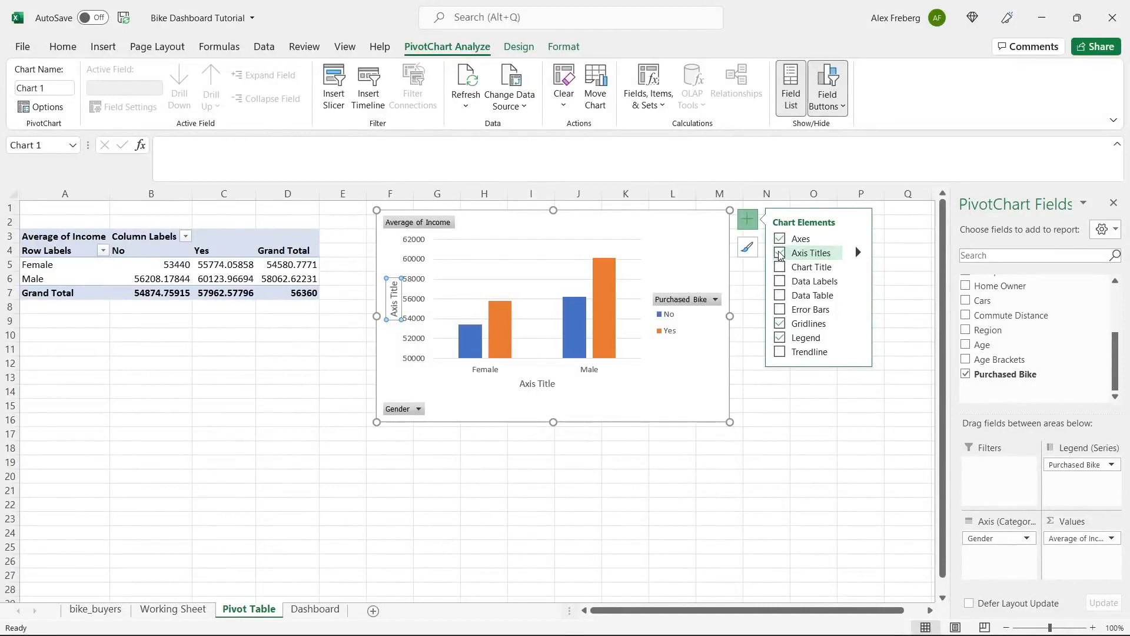
pyautogui.tripleClick(400, 304)
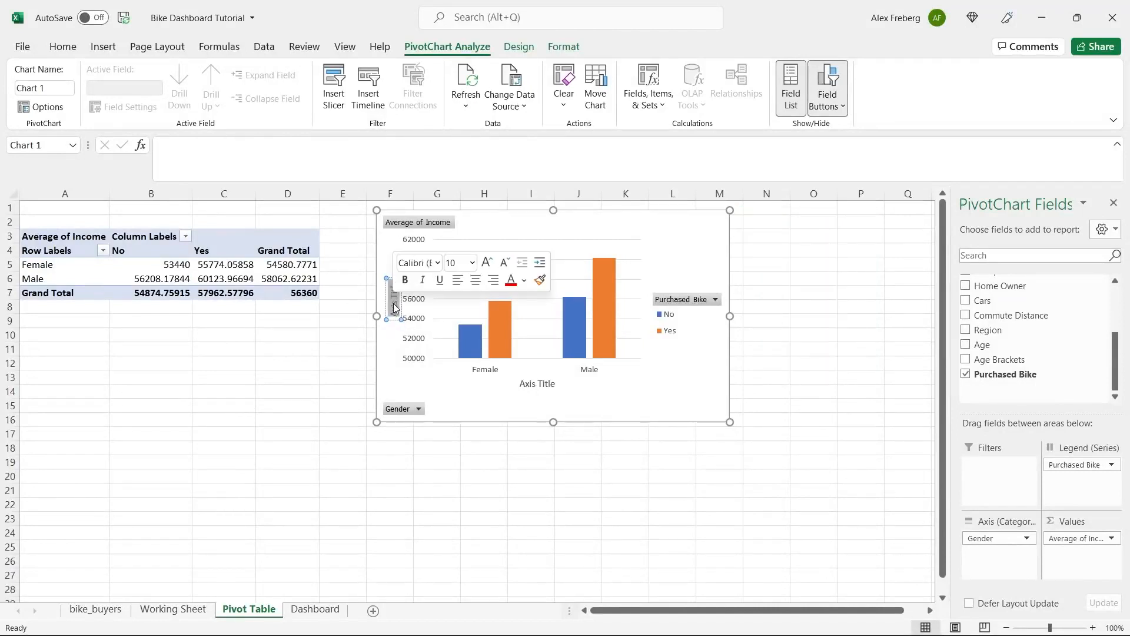
pyautogui.write('Income')
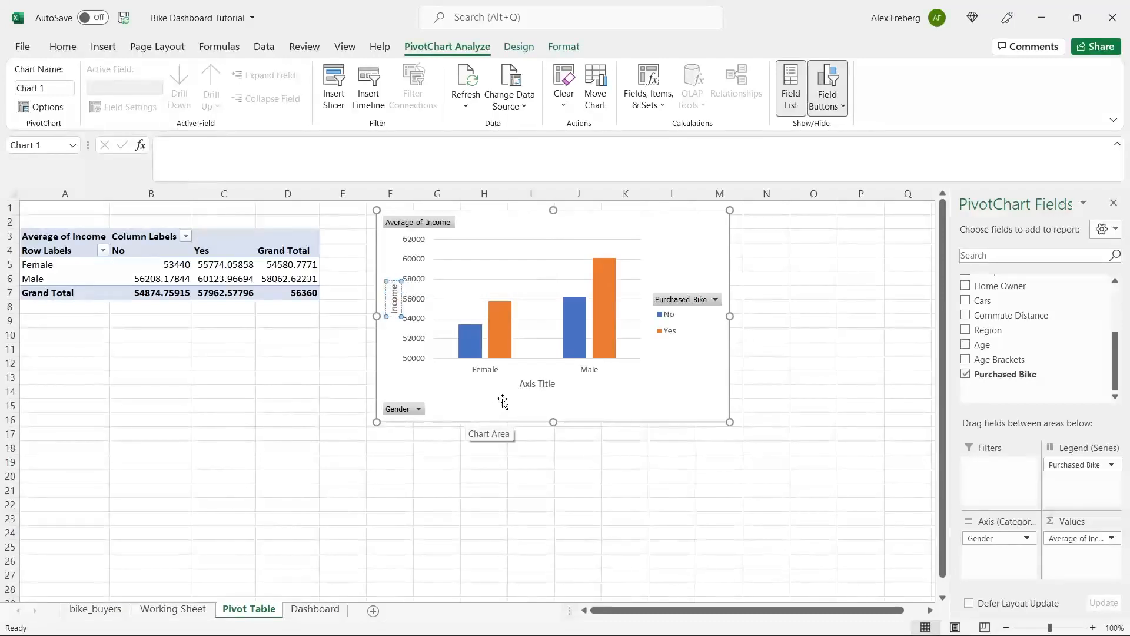
# Rename the chart's horizontal axis title to "Gender".
pyautogui.doubleClick(535, 383)
pyautogui.moveTo(520, 384); pyautogui.dragTo(536, 387)
pyautogui.press('Delete')
pyautogui.press('Delete')
pyautogui.press('Delete')
pyautogui.press('Delete')
pyautogui.press('Delete')
pyautogui.press('Delete')
pyautogui.press('Delete')
pyautogui.write('Gender')
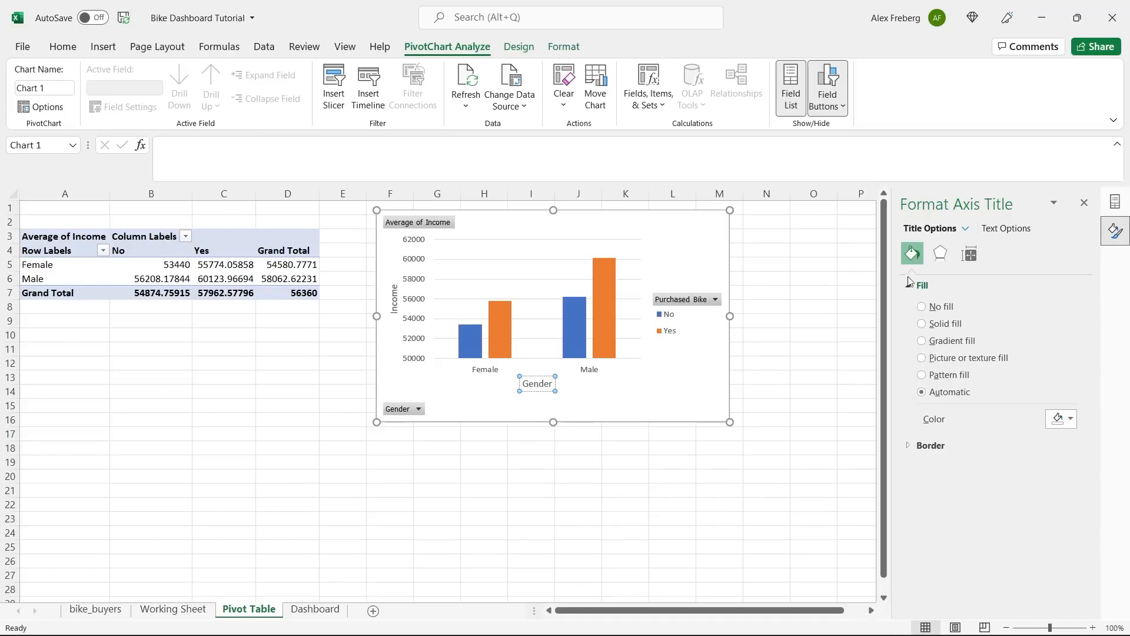
# Add a chart title above the columns and set its text to "Avg Income Per Purchase".
pyautogui.click(698, 280)
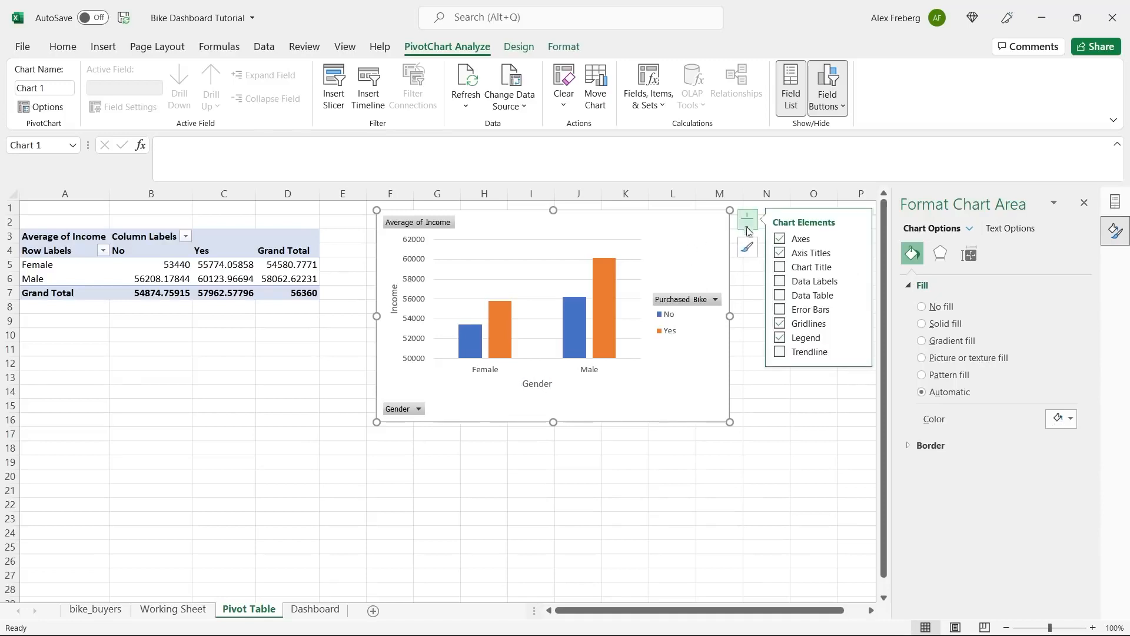
pyautogui.click(779, 267)
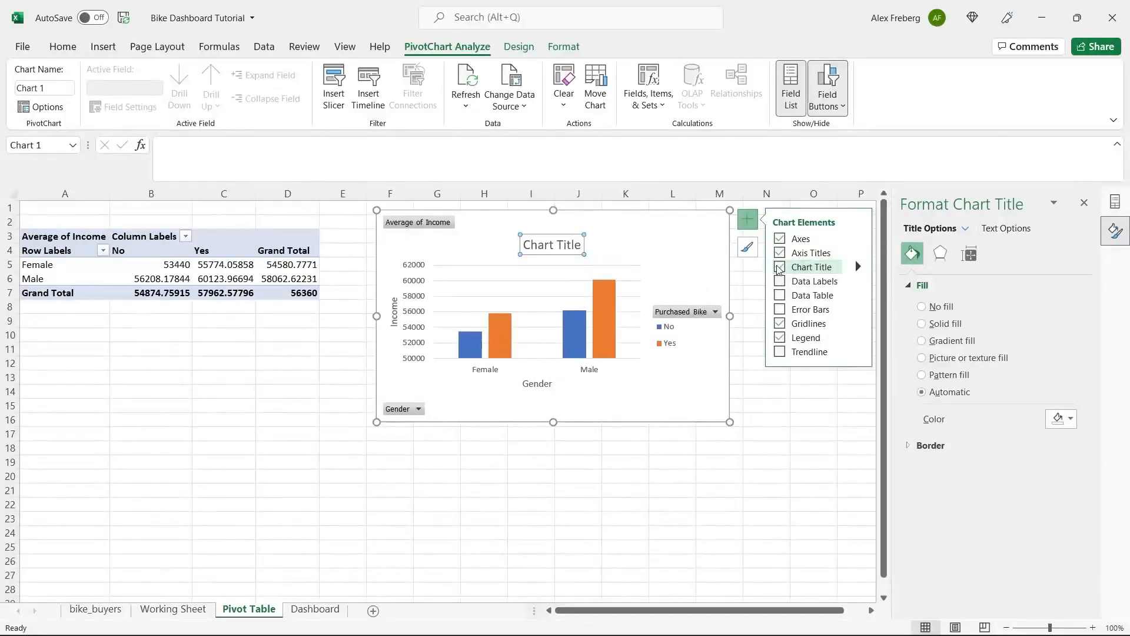
pyautogui.tripleClick(550, 247)
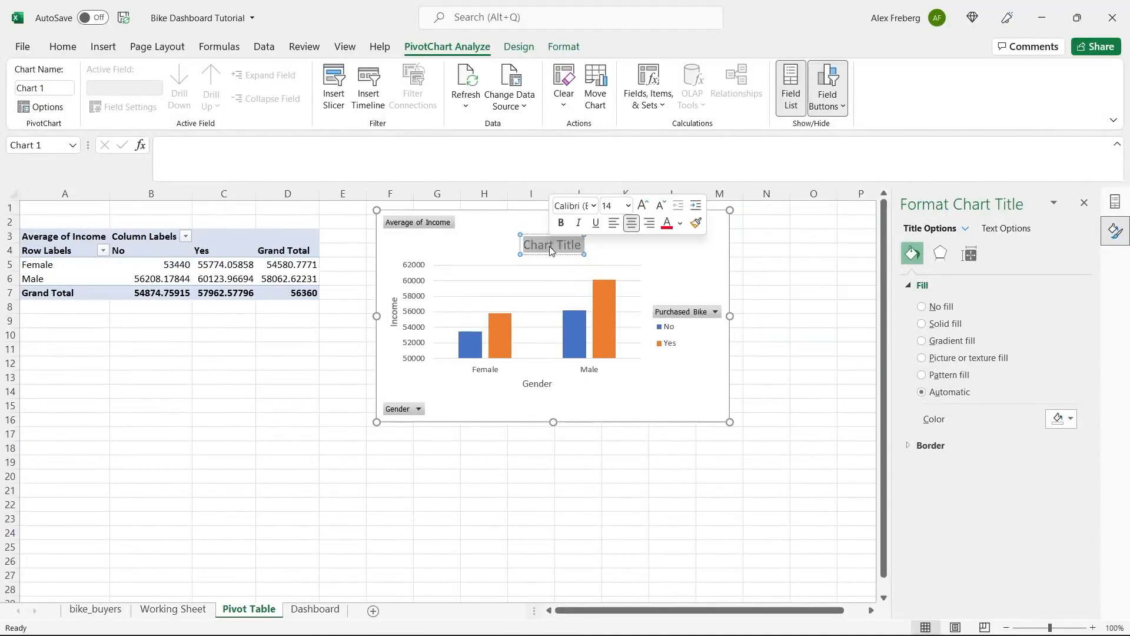
pyautogui.write('Avg I')
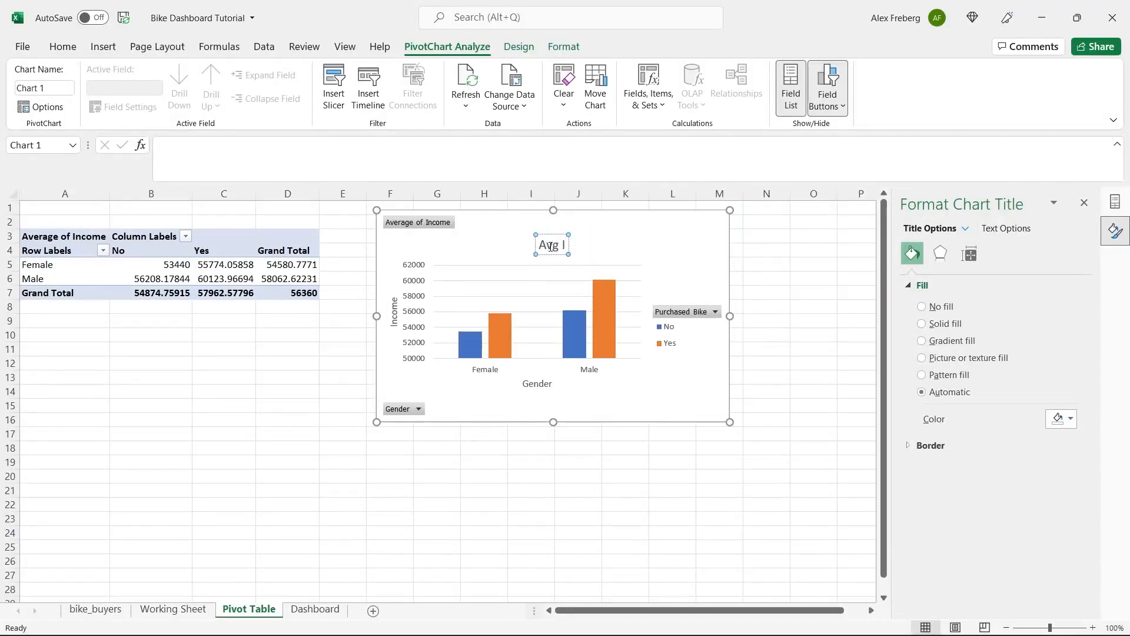
pyautogui.write('ncome Per P')
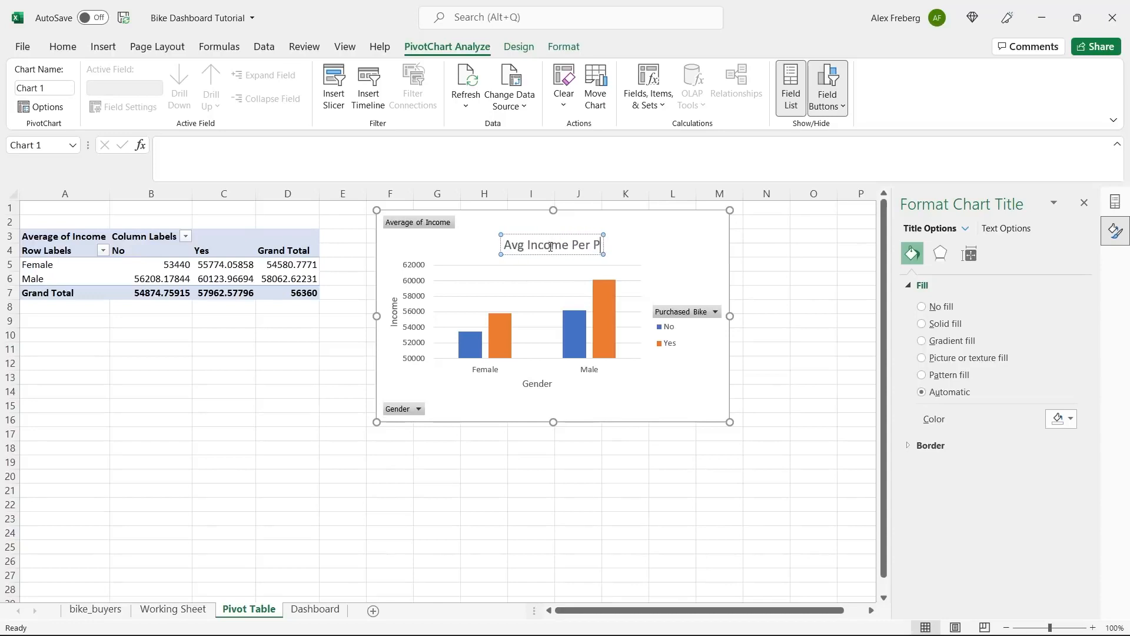
pyautogui.write('urchase')
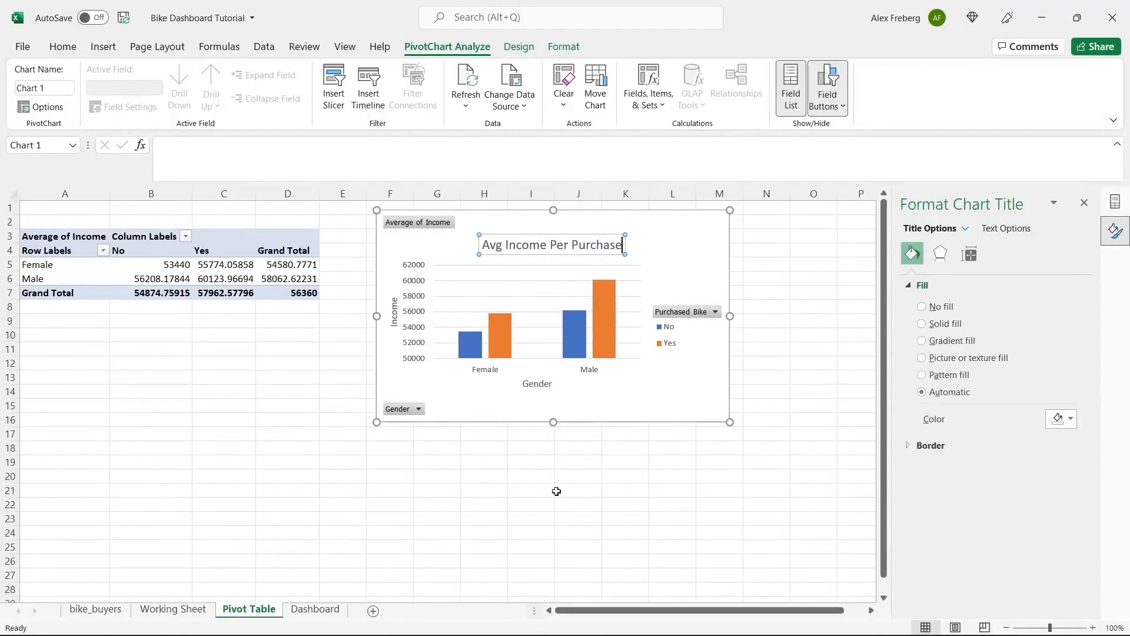
pyautogui.click(602, 396)
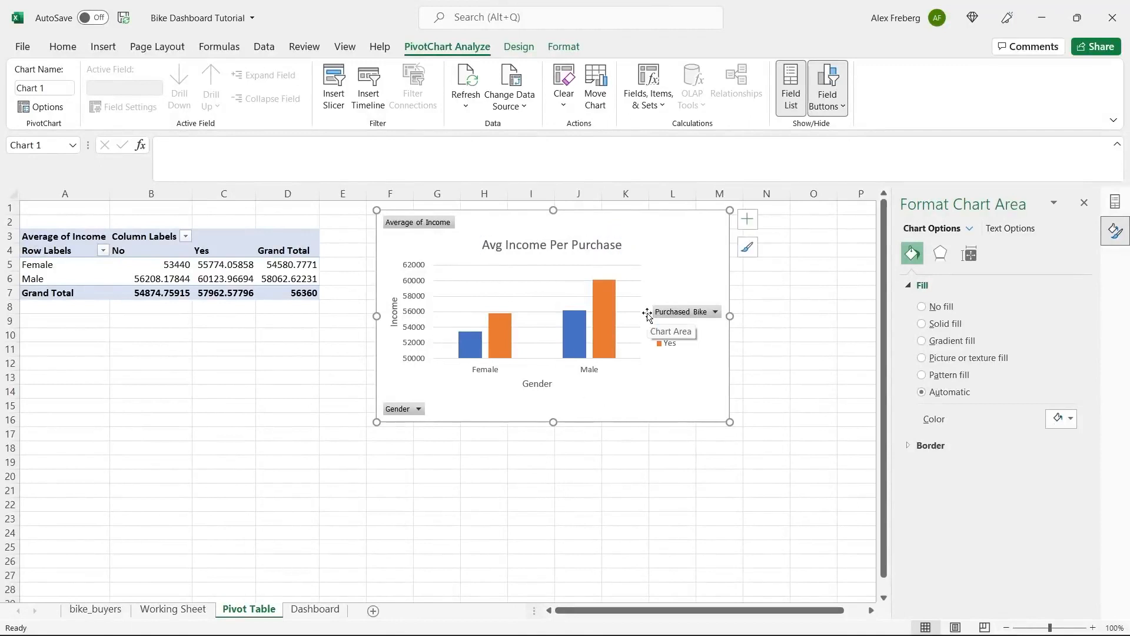
# Try data labels on the chart, remove them, and add a data table beneath the columns instead.
pyautogui.click(747, 219)
pyautogui.click(781, 282)
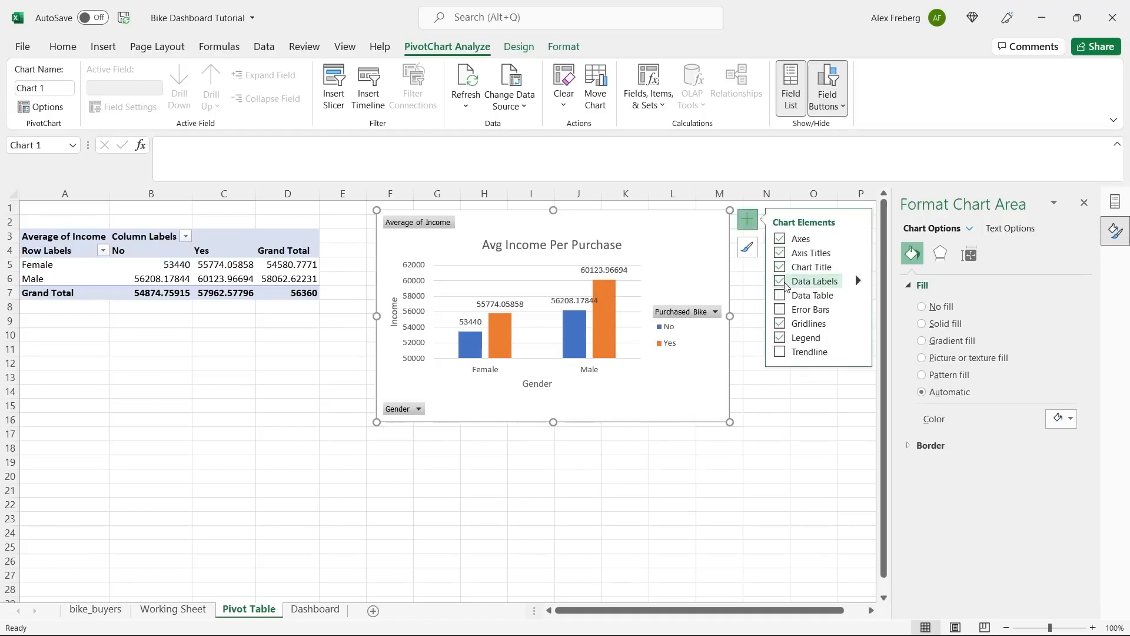
pyautogui.click(785, 284)
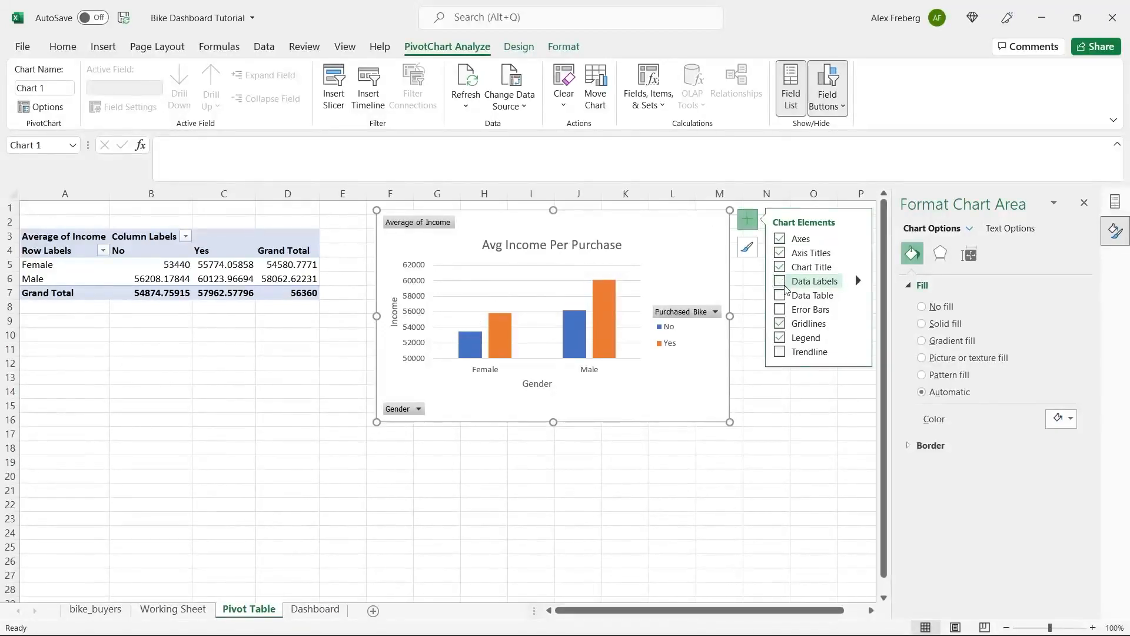
pyautogui.click(783, 295)
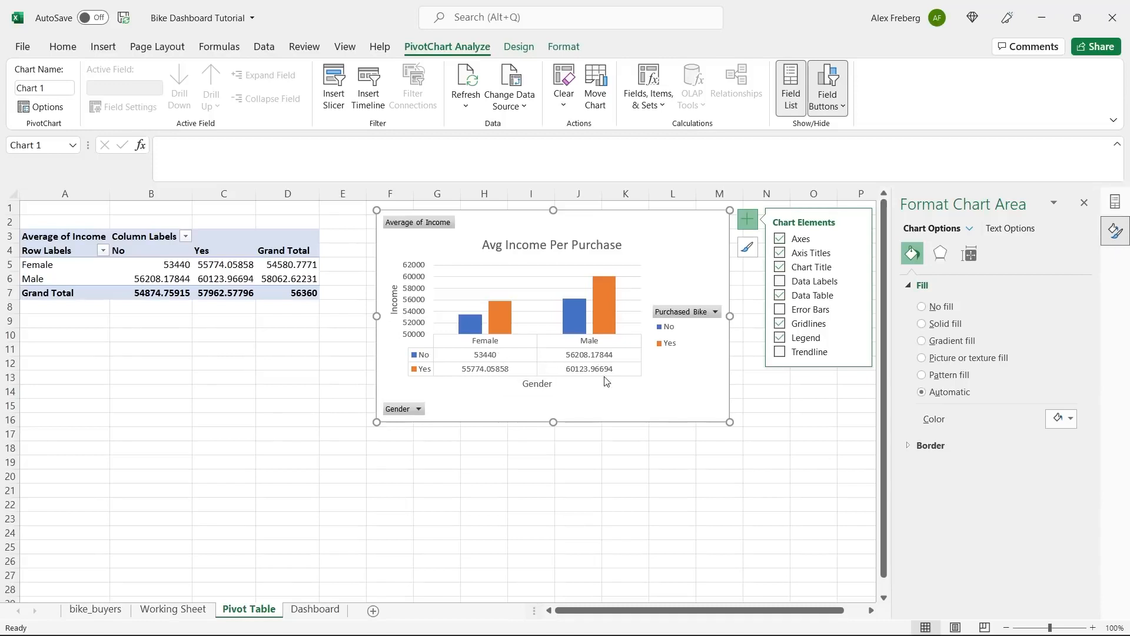
# Format the pivot table's income values in B5:D7 with a comma thousands separator and no decimal places.
pyautogui.click(204, 265)
pyautogui.moveTo(173, 264); pyautogui.dragTo(280, 292)
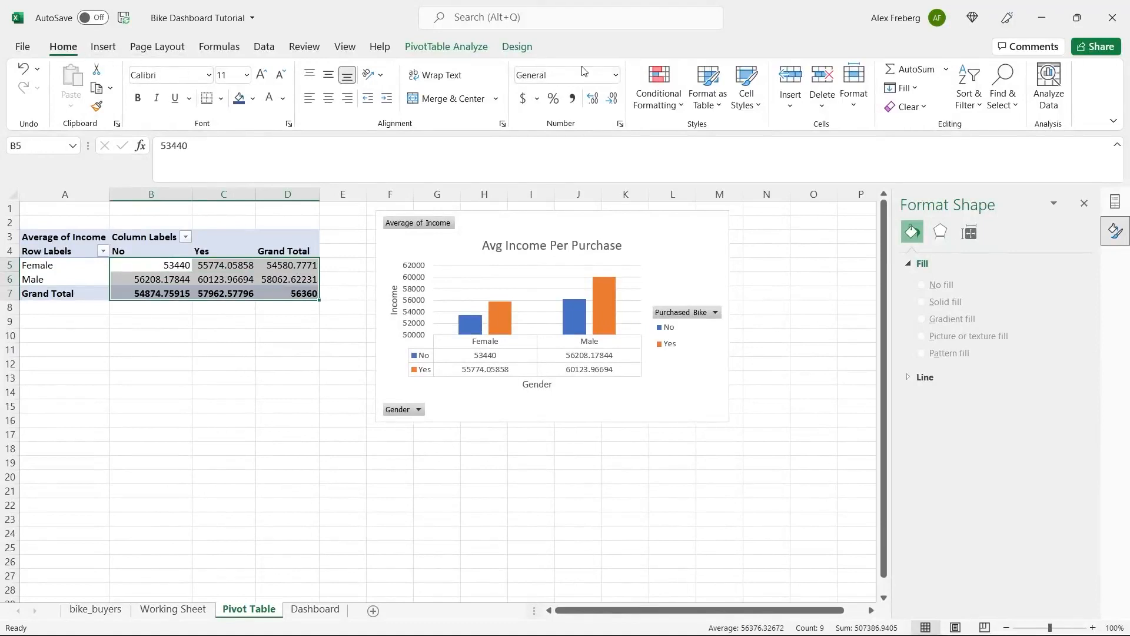
pyautogui.click(616, 75)
pyautogui.click(601, 140)
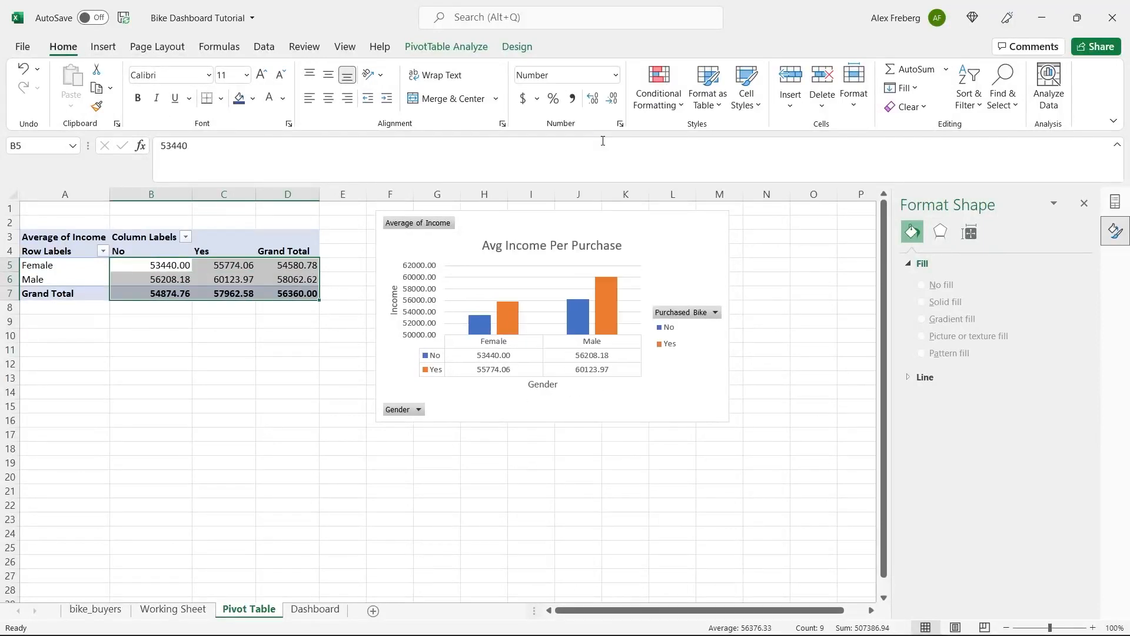
pyautogui.click(613, 104)
pyautogui.click(611, 102)
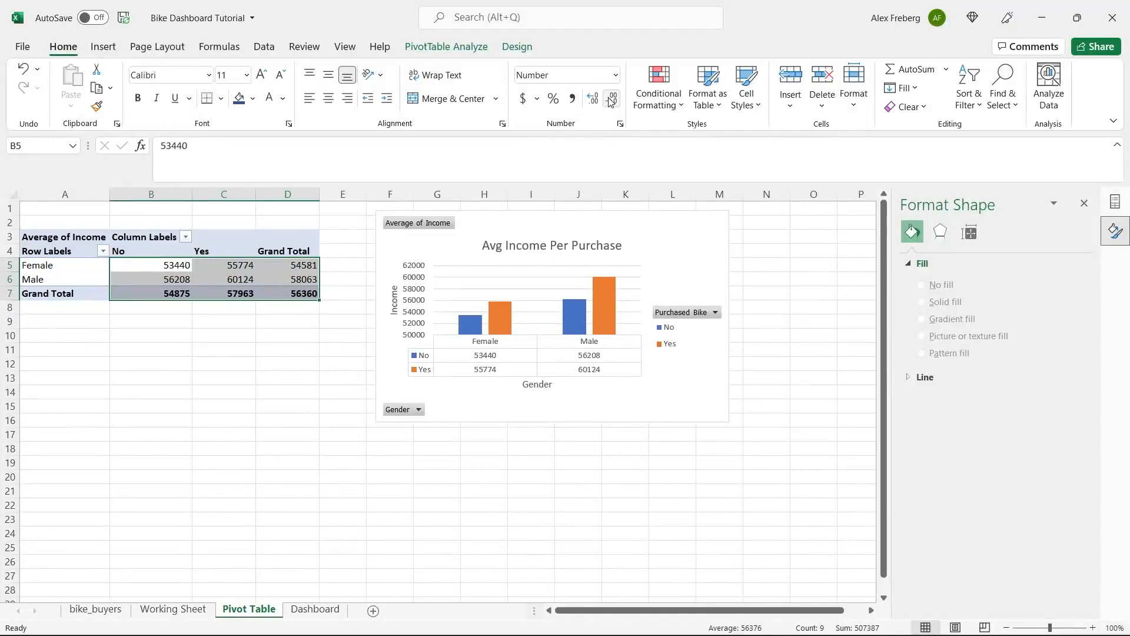
pyautogui.click(573, 98)
pyautogui.click(613, 103)
pyautogui.click(613, 103)
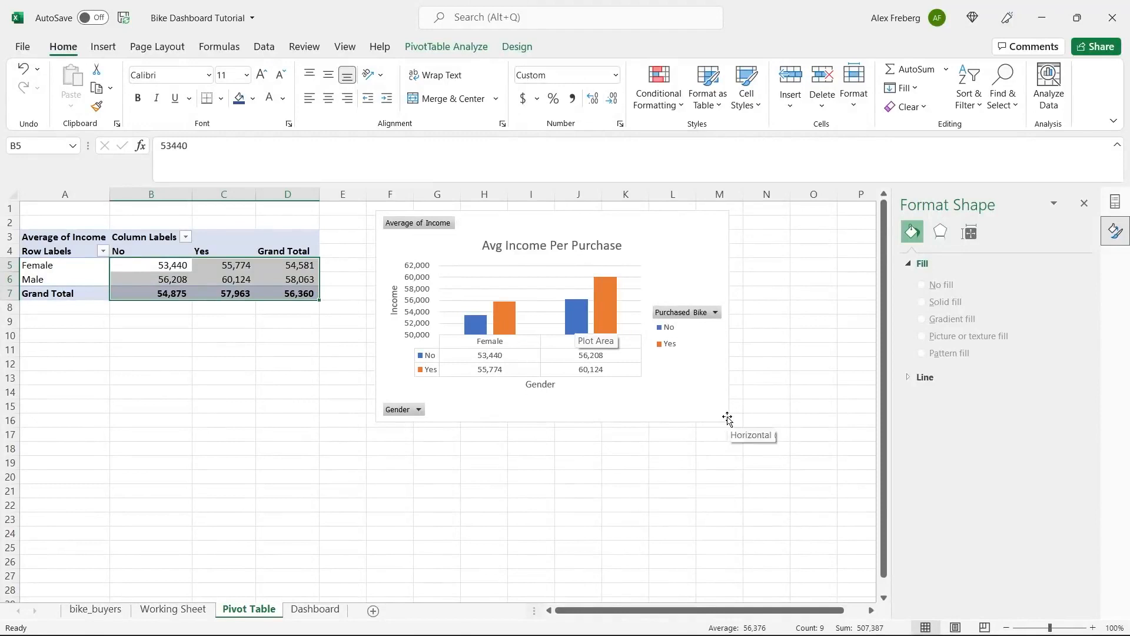
# Select the average income chart and close its formatting pane.
pyautogui.click(690, 398)
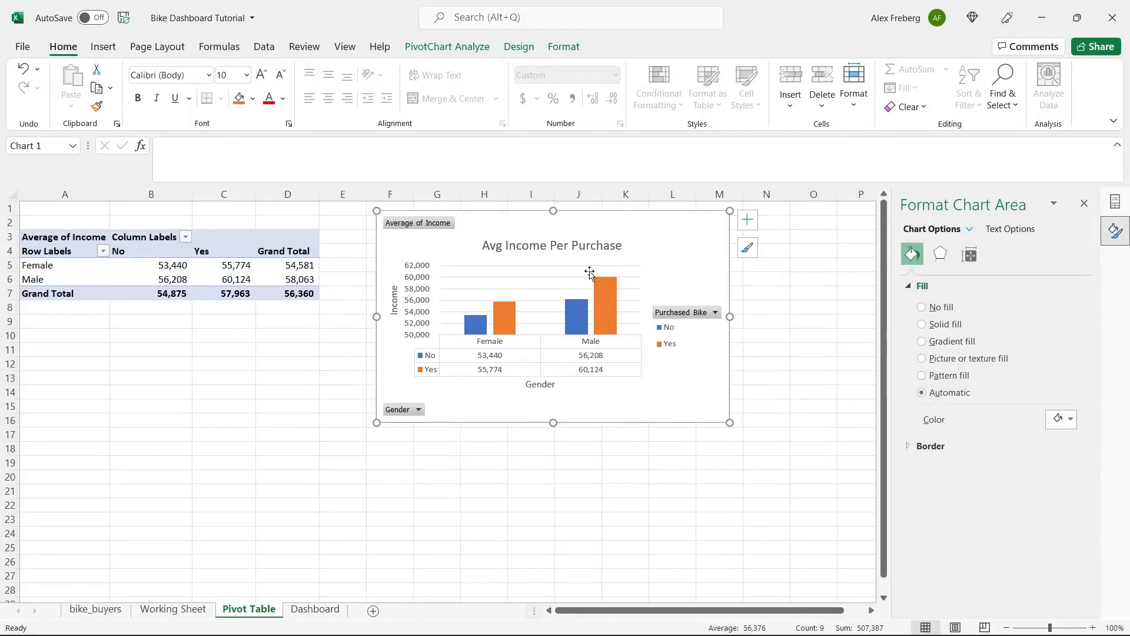
pyautogui.moveTo(588, 315)
pyautogui.click(1084, 204)
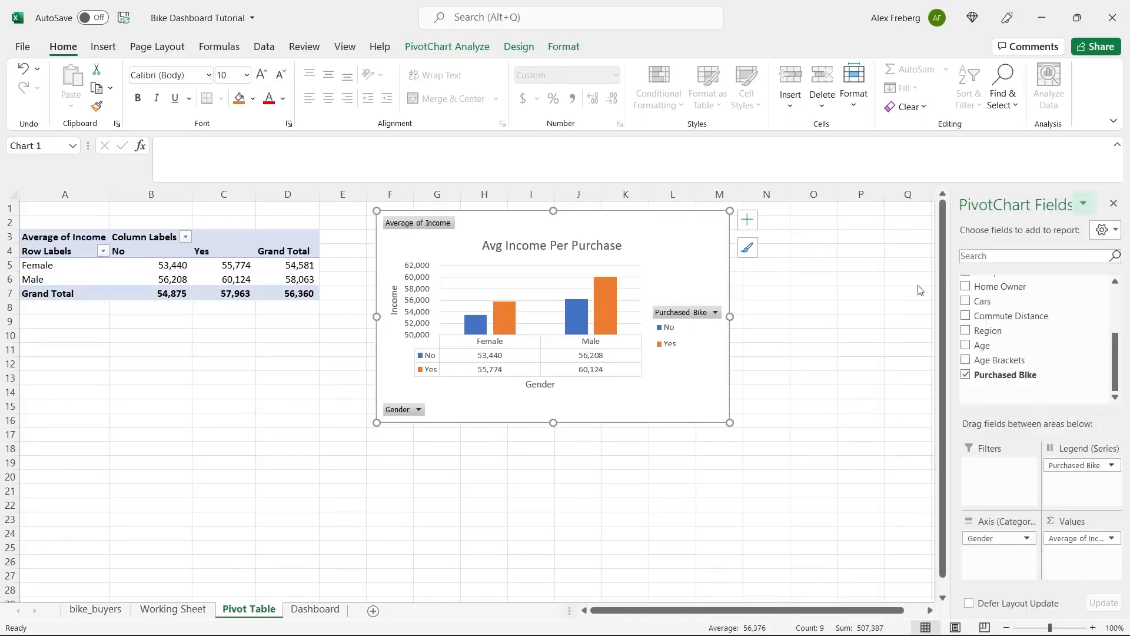
# Insert a second pivot table at cell A20 of the Pivot Table sheet, using Working Sheet range A1:N1001 as its source.
pyautogui.click(142, 355)
pyautogui.scroll(-3, 142, 355)
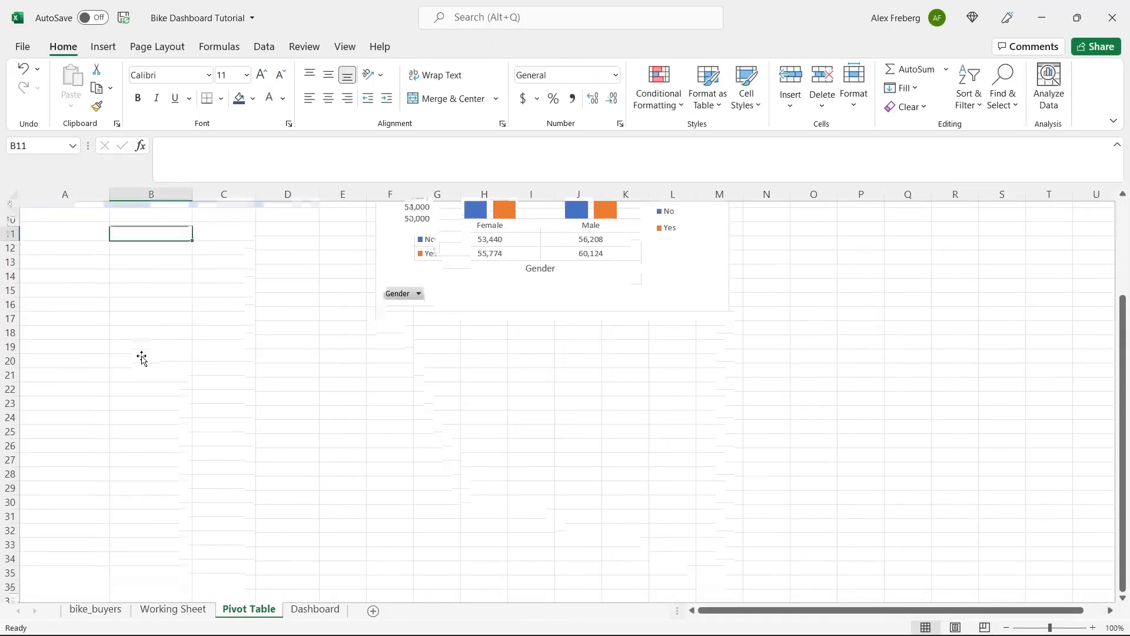
pyautogui.click(66, 350)
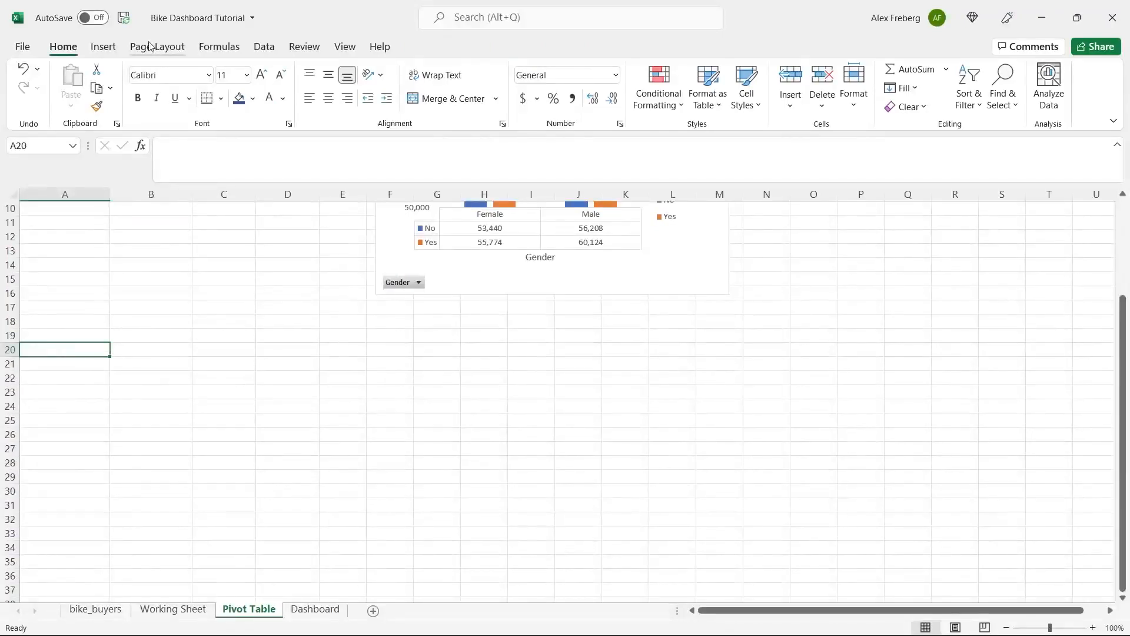
pyautogui.click(105, 49)
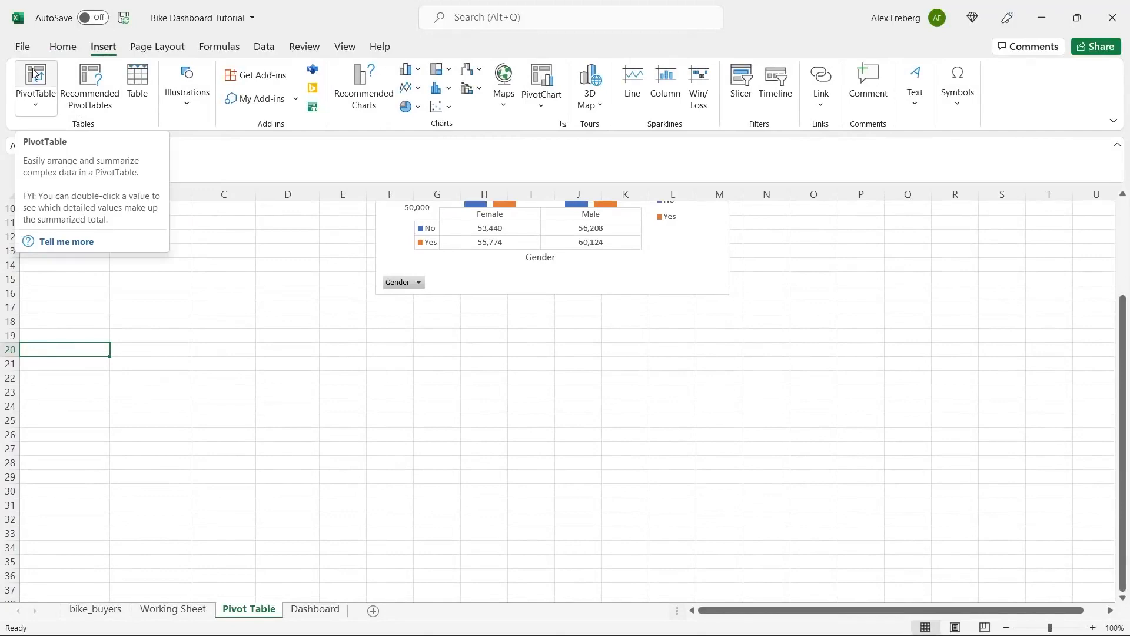
pyautogui.click(35, 73)
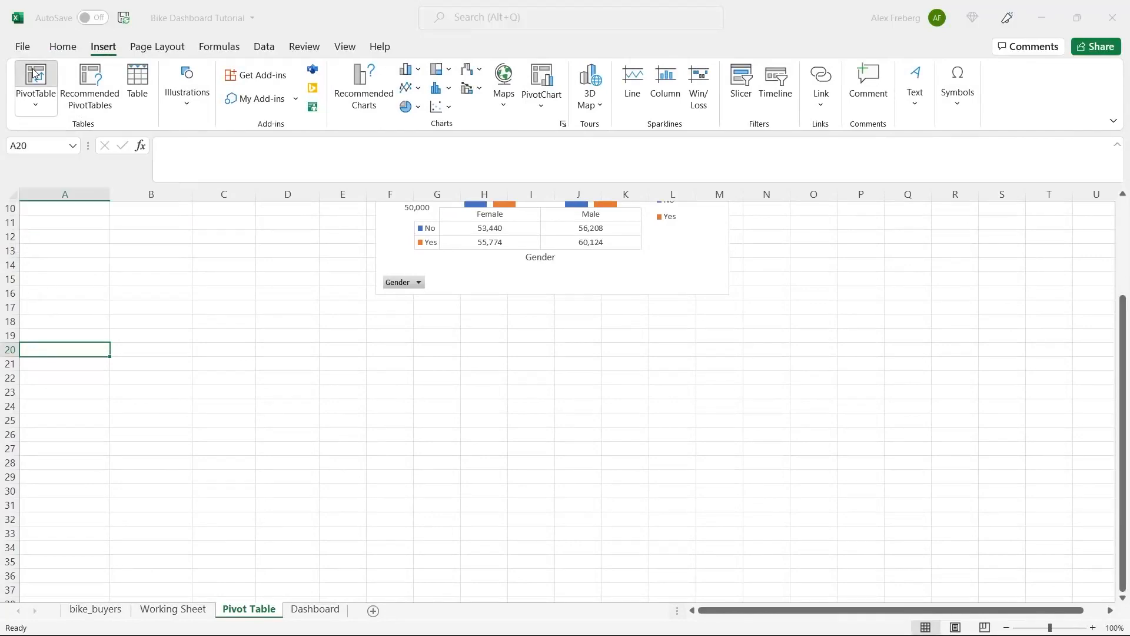
pyautogui.click(206, 613)
pyautogui.click(142, 224)
pyautogui.hotkey('ctrl', 'a')
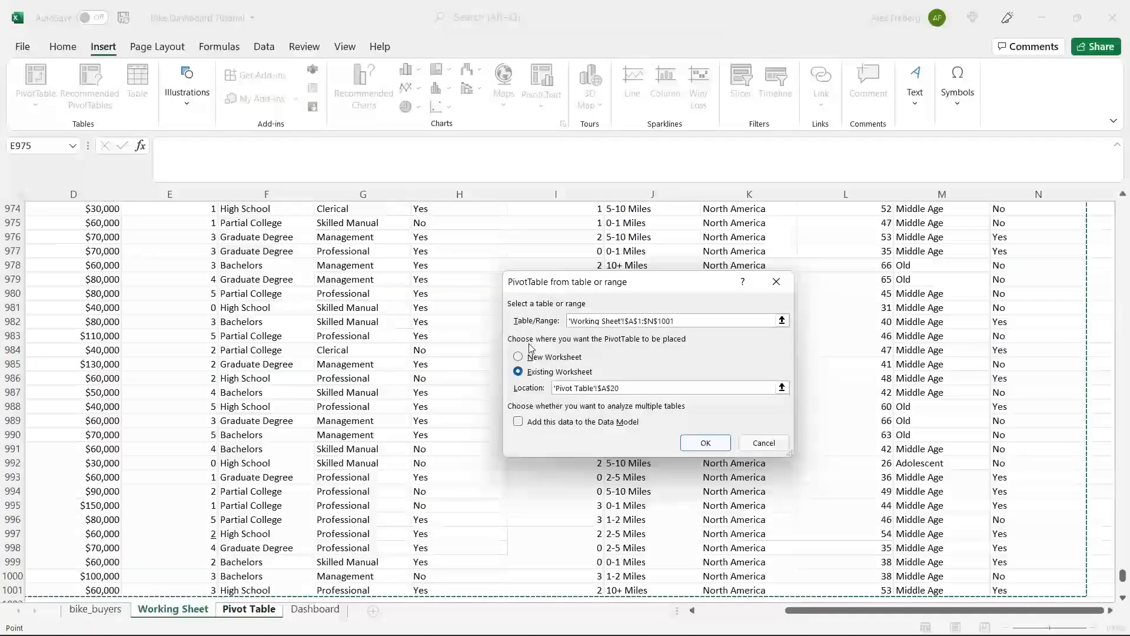
pyautogui.click(706, 443)
# Add Commute Distance to the rows of the new pivot table at A20.
pyautogui.scroll(-3, 431, 343)
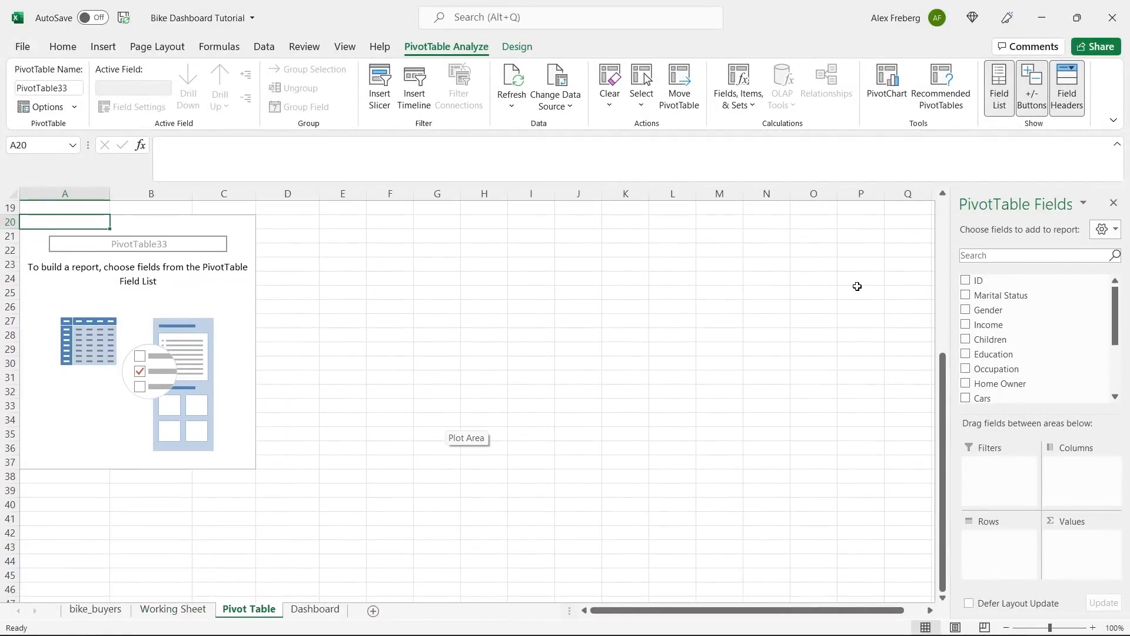
pyautogui.scroll(6, 759, 360)
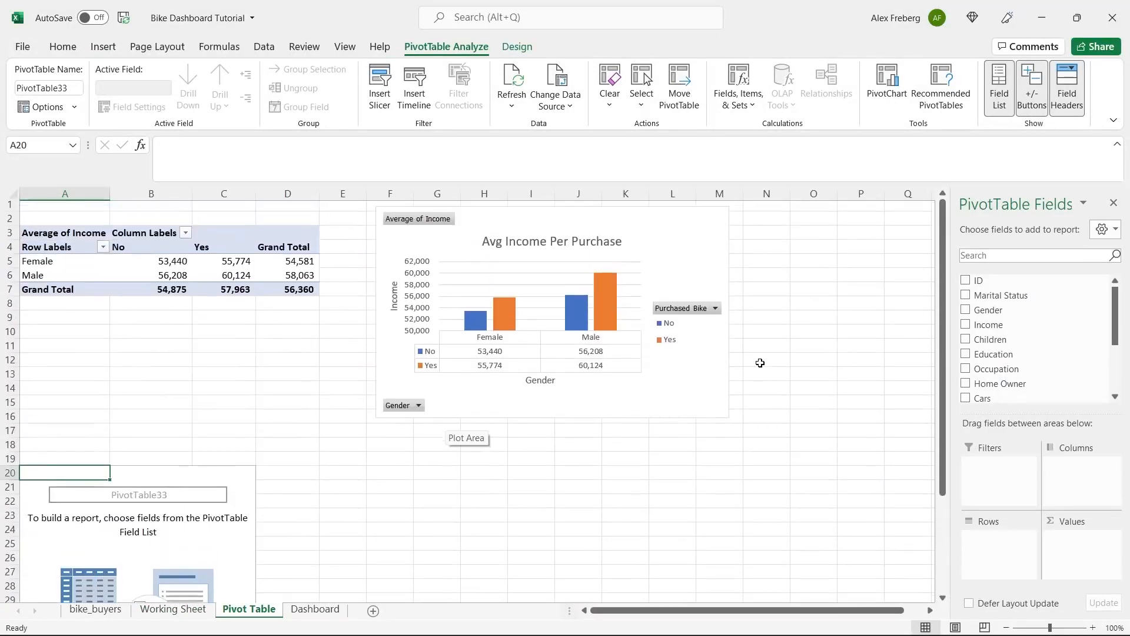
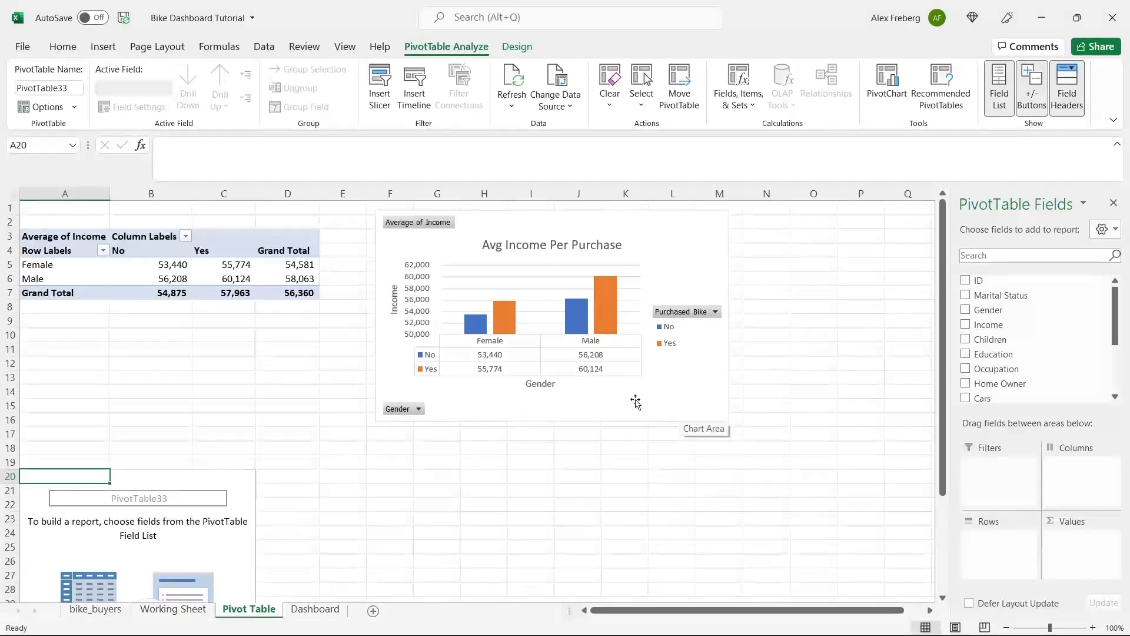
pyautogui.scroll(-5, 617, 402)
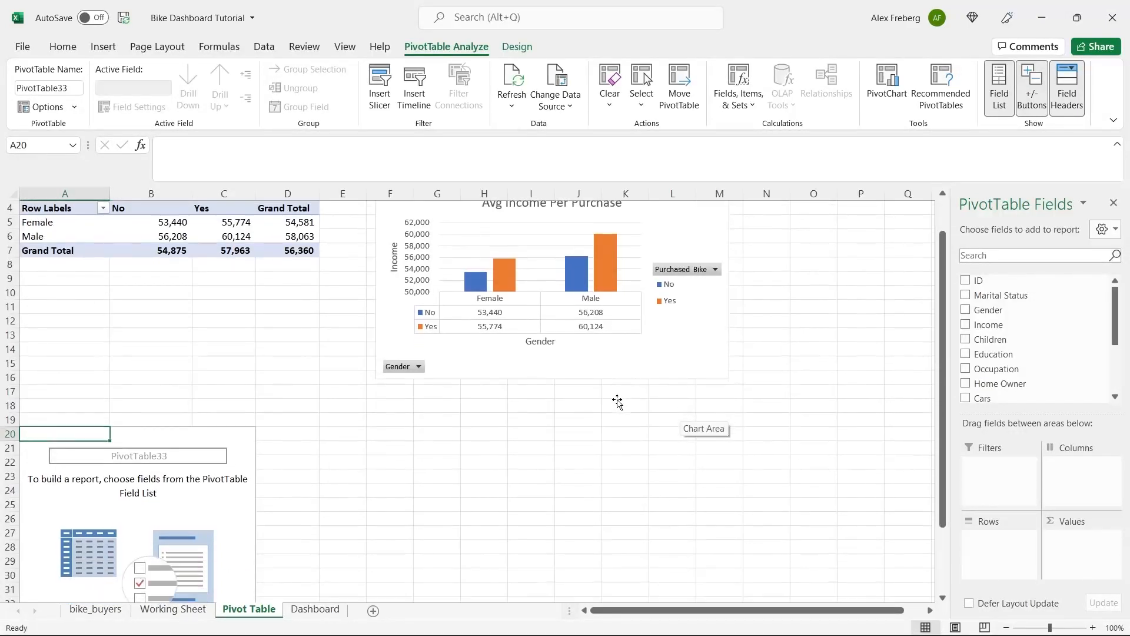
pyautogui.scroll(-1, 617, 399)
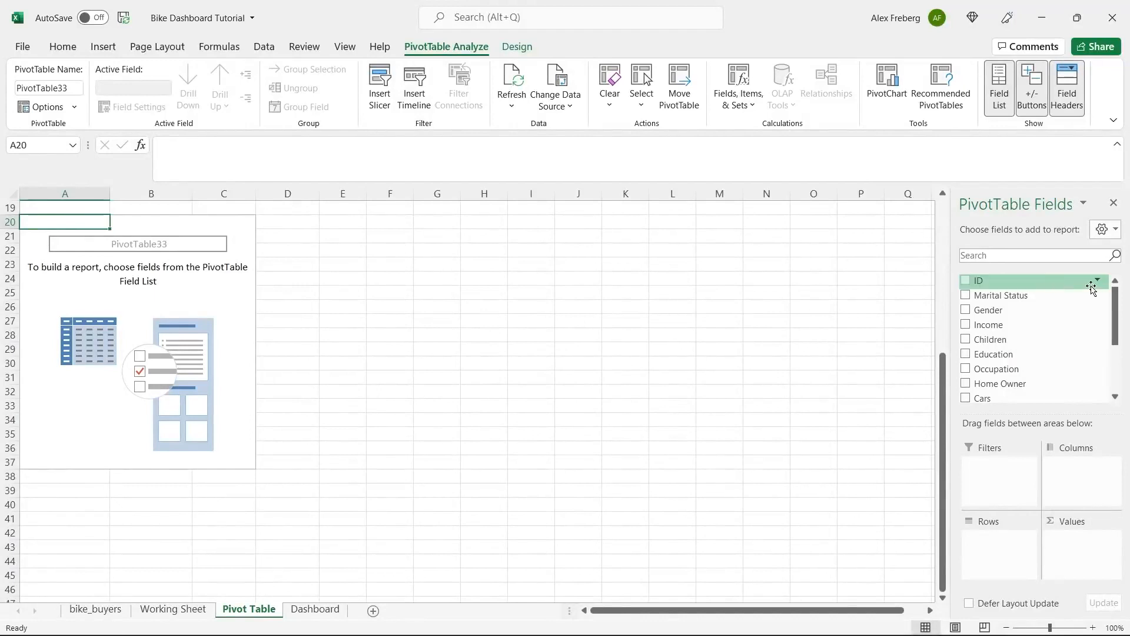
pyautogui.moveTo(1116, 313); pyautogui.dragTo(1116, 361)
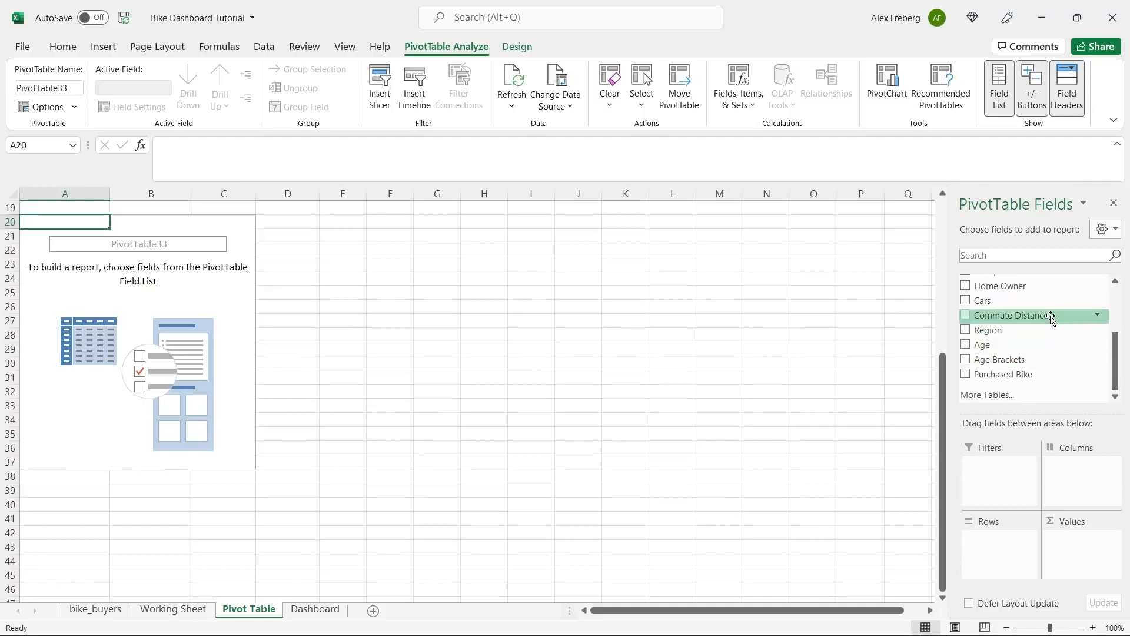
pyautogui.moveTo(1051, 318); pyautogui.dragTo(1005, 544)
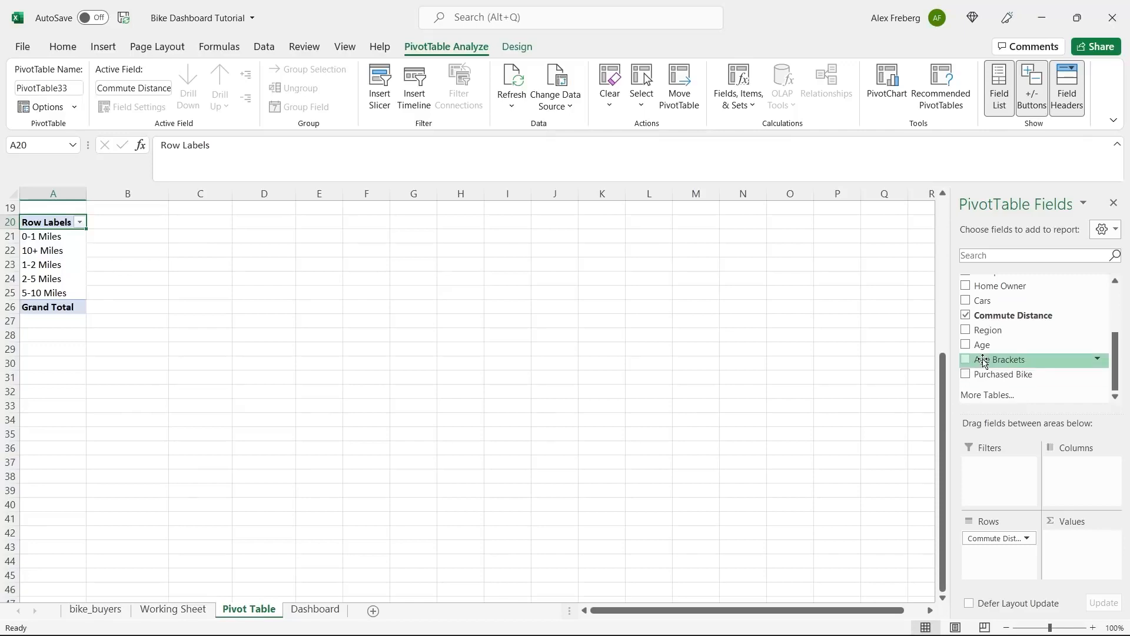
# Add Purchased Bike to both the values and the columns of the commute distance pivot table.
pyautogui.moveTo(1007, 374); pyautogui.dragTo(1091, 567)
pyautogui.moveTo(1028, 374); pyautogui.dragTo(1091, 471)
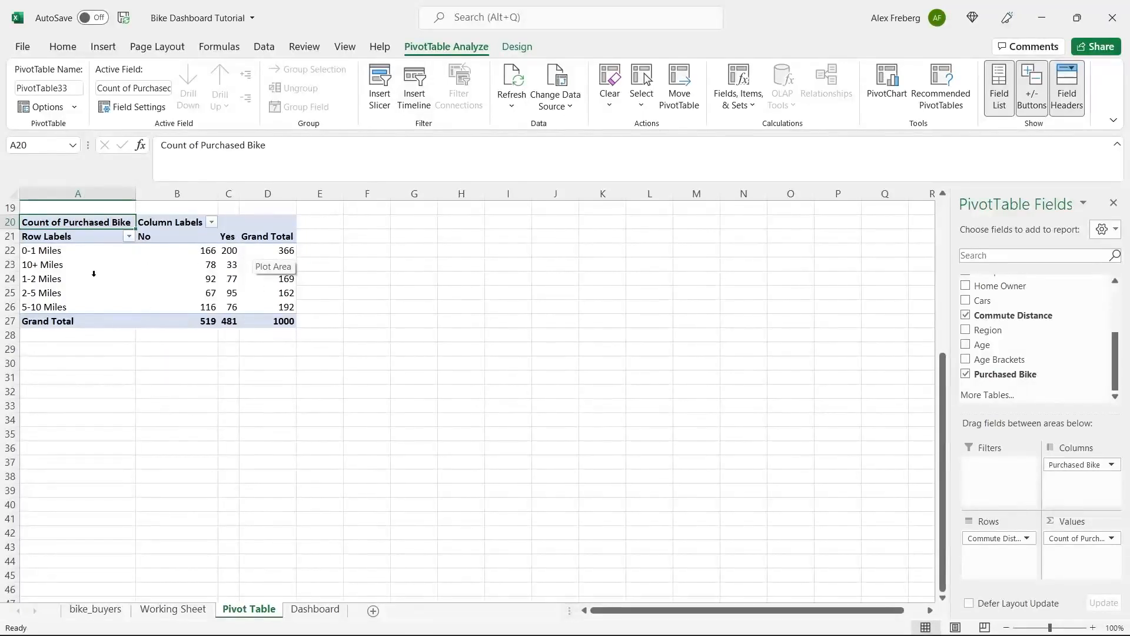
# Check the order of the commute distance row labels in A22:A26 of the pivot table.
pyautogui.click(208, 274)
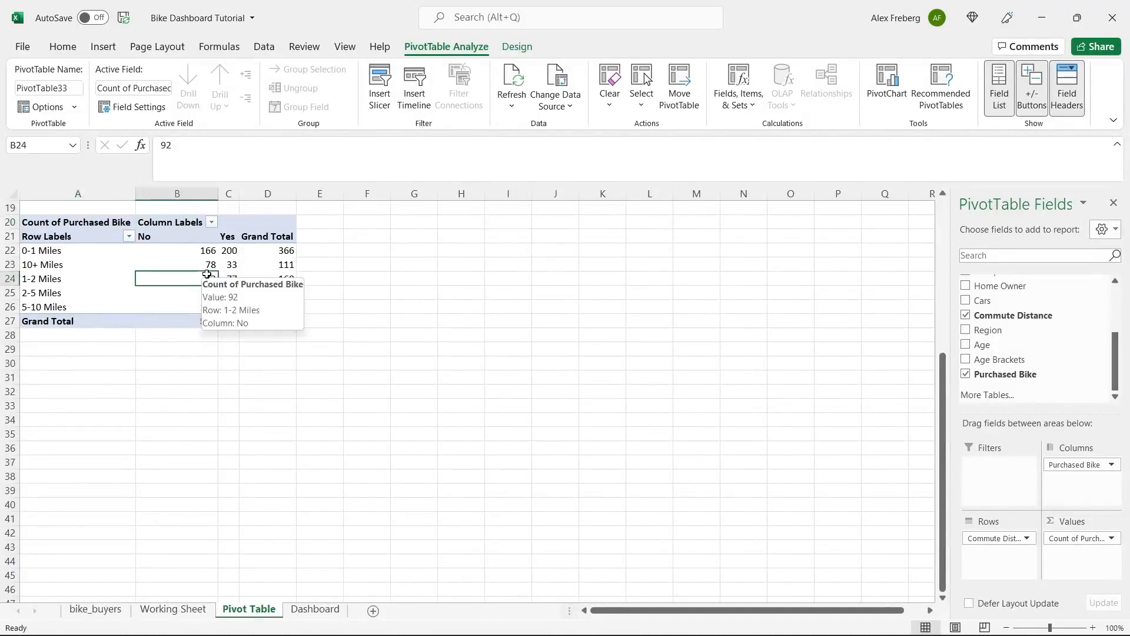
pyautogui.click(76, 263)
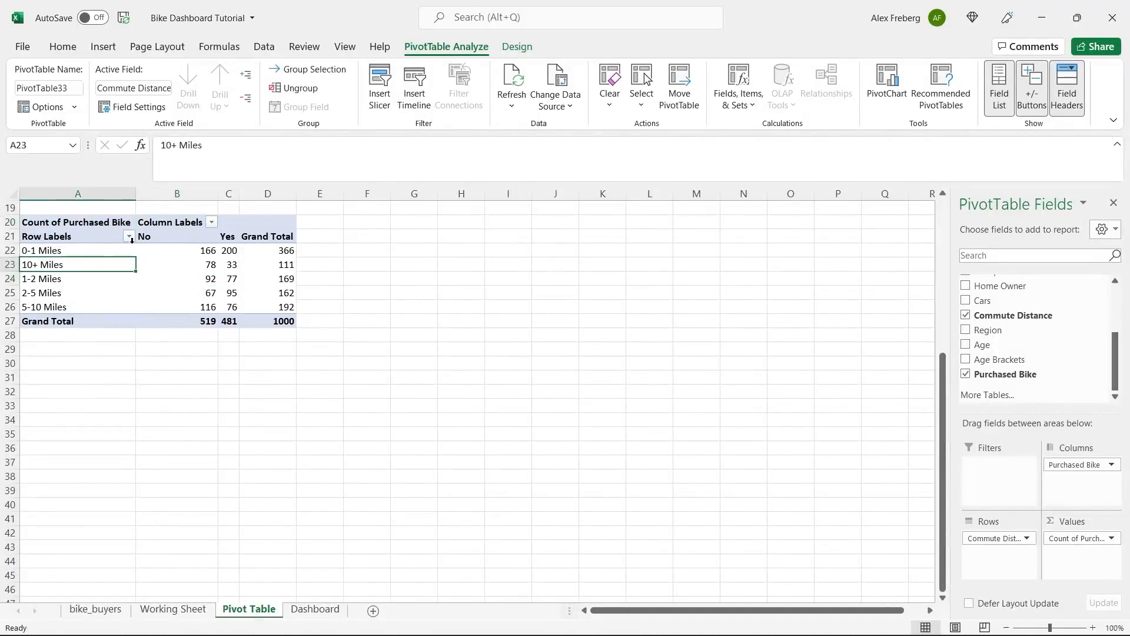
pyautogui.click(39, 250)
pyautogui.click(38, 265)
pyautogui.click(37, 278)
pyautogui.click(37, 292)
pyautogui.click(37, 307)
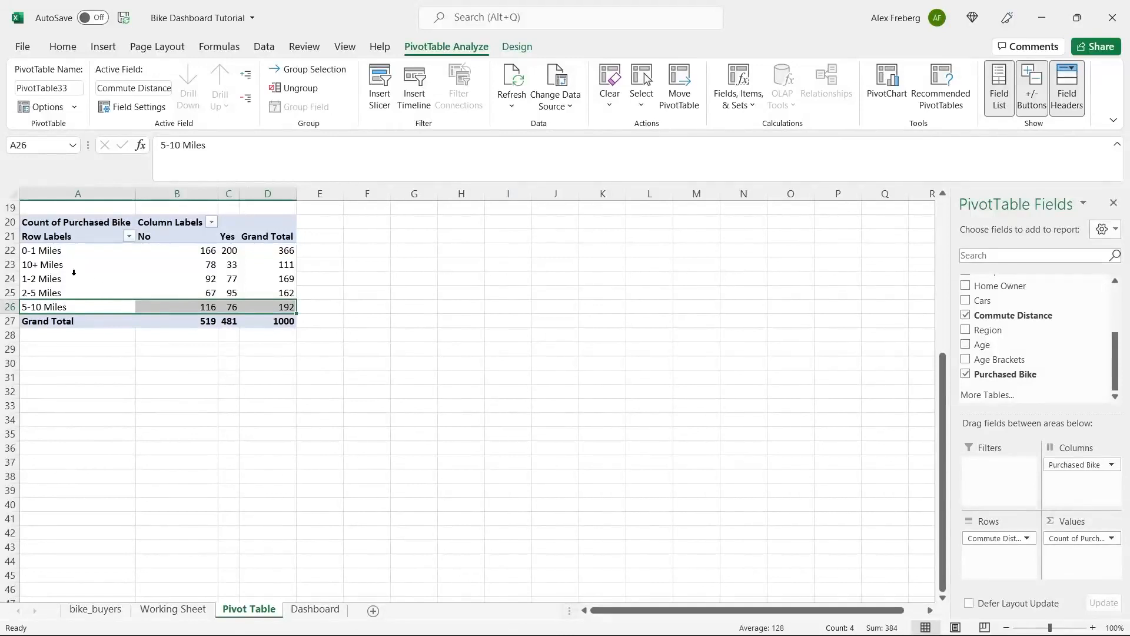
# Try sorting the commute distance row labels in descending order.
pyautogui.click(128, 236)
pyautogui.click(112, 254)
pyautogui.click(118, 236)
pyautogui.click(128, 236)
pyautogui.click(119, 275)
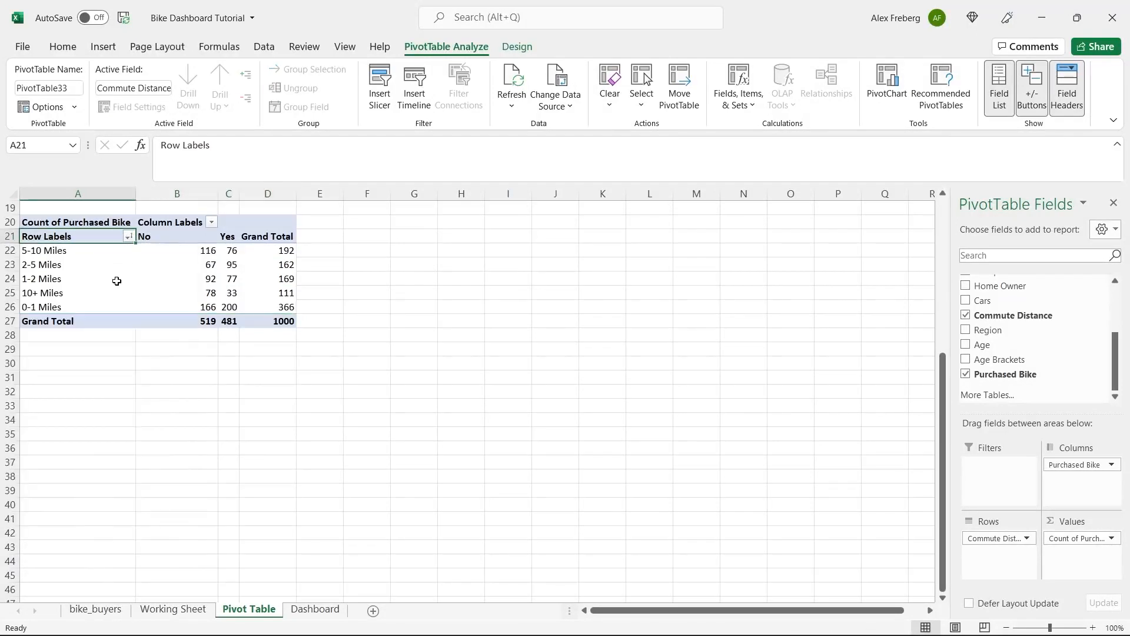
# Sort the commute distance row labels in ascending order.
pyautogui.click(129, 237)
pyautogui.click(111, 253)
pyautogui.click(269, 278)
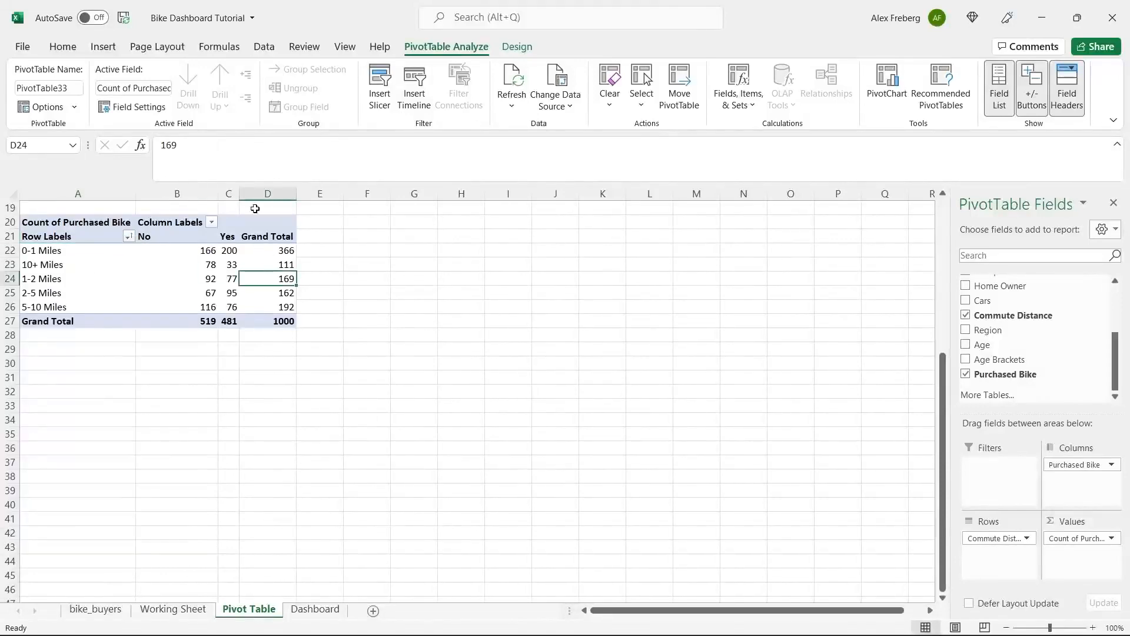
# Insert a plain Line chart from the commute distance pivot table and place it beside the table, starting around column F.
pyautogui.click(103, 46)
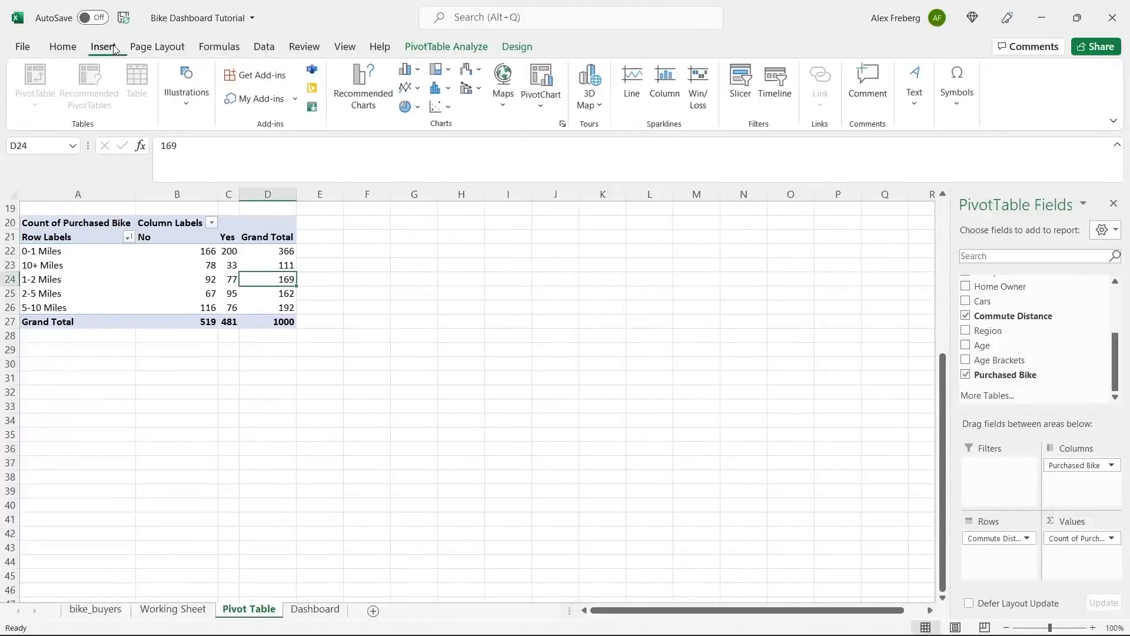
pyautogui.click(363, 86)
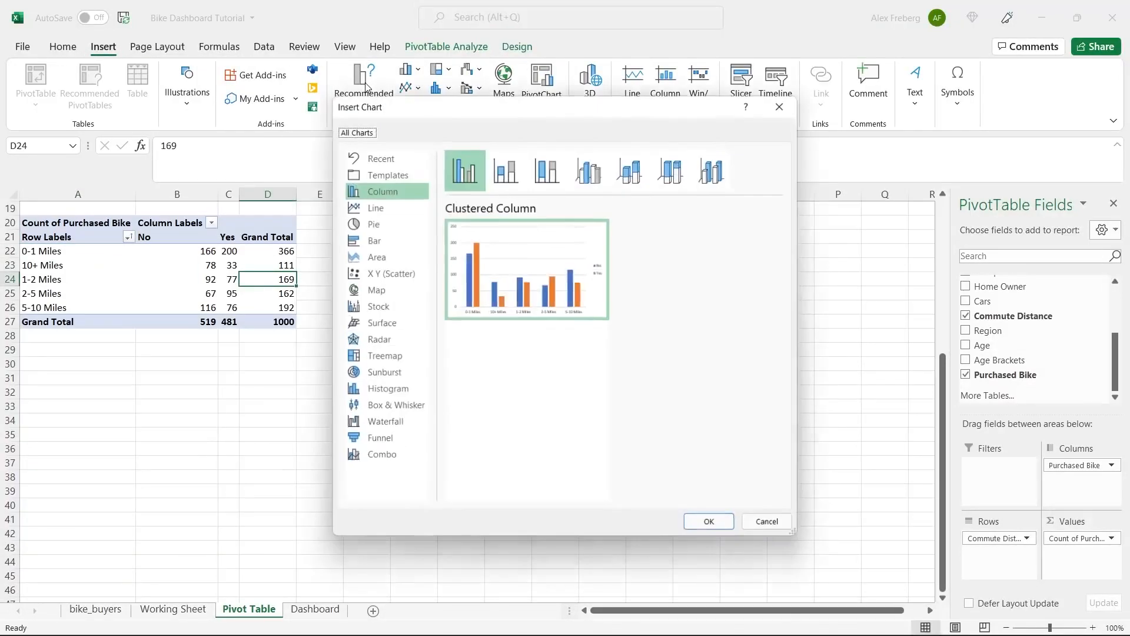
pyautogui.click(380, 209)
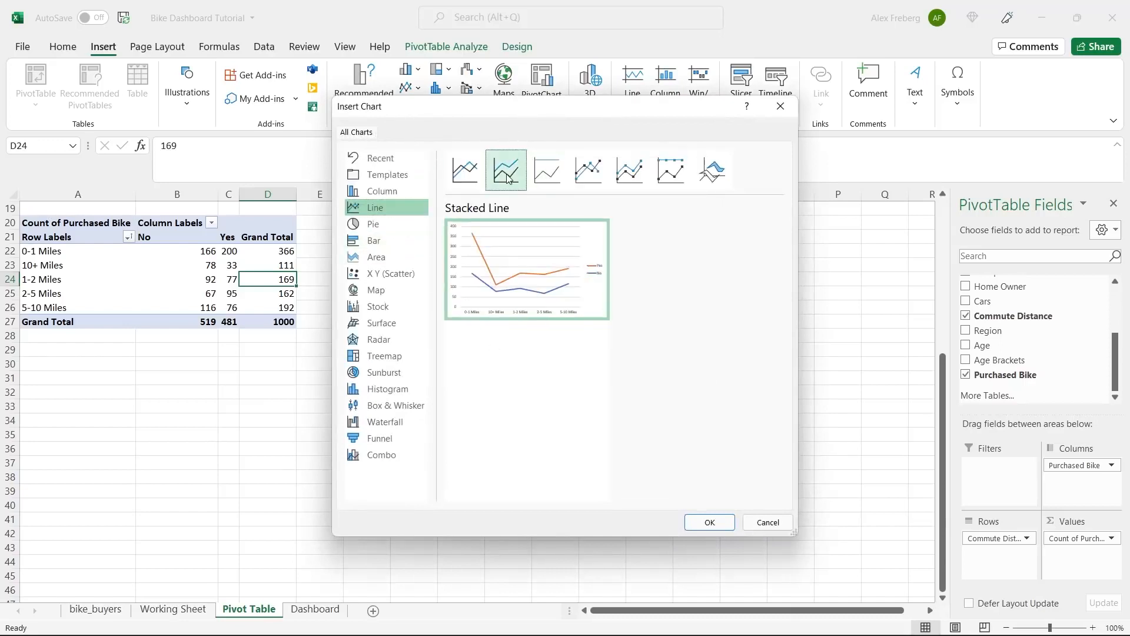
pyautogui.click(475, 168)
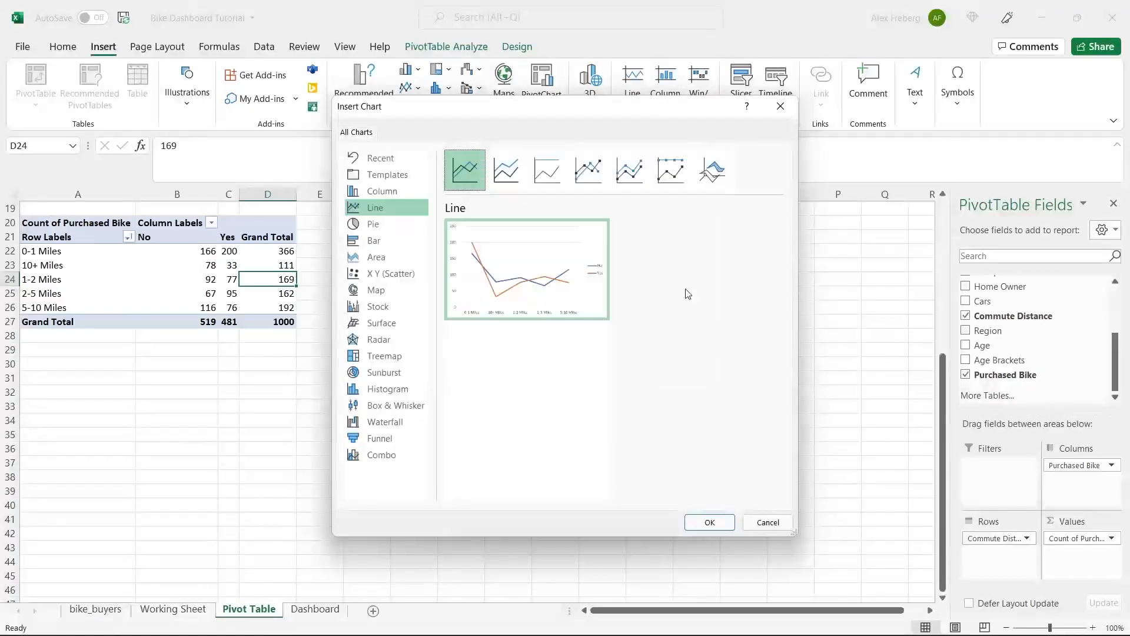
pyautogui.click(710, 522)
pyautogui.moveTo(553, 303); pyautogui.dragTo(593, 224)
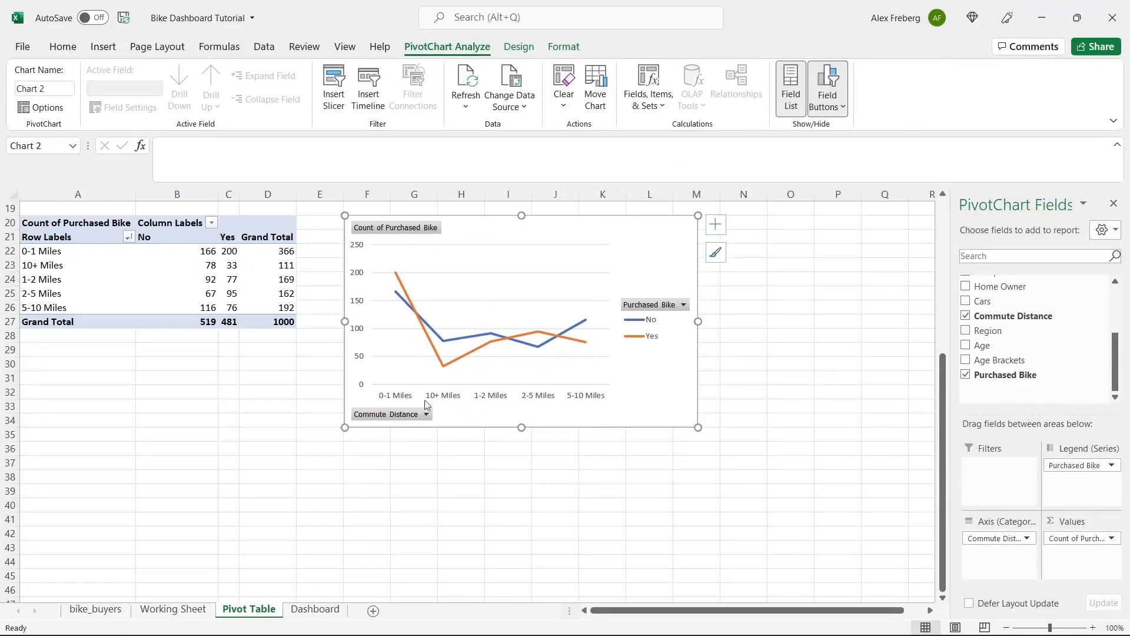
# Compare the commute distance labels in column A with the category order on the line chart.
pyautogui.click(64, 251)
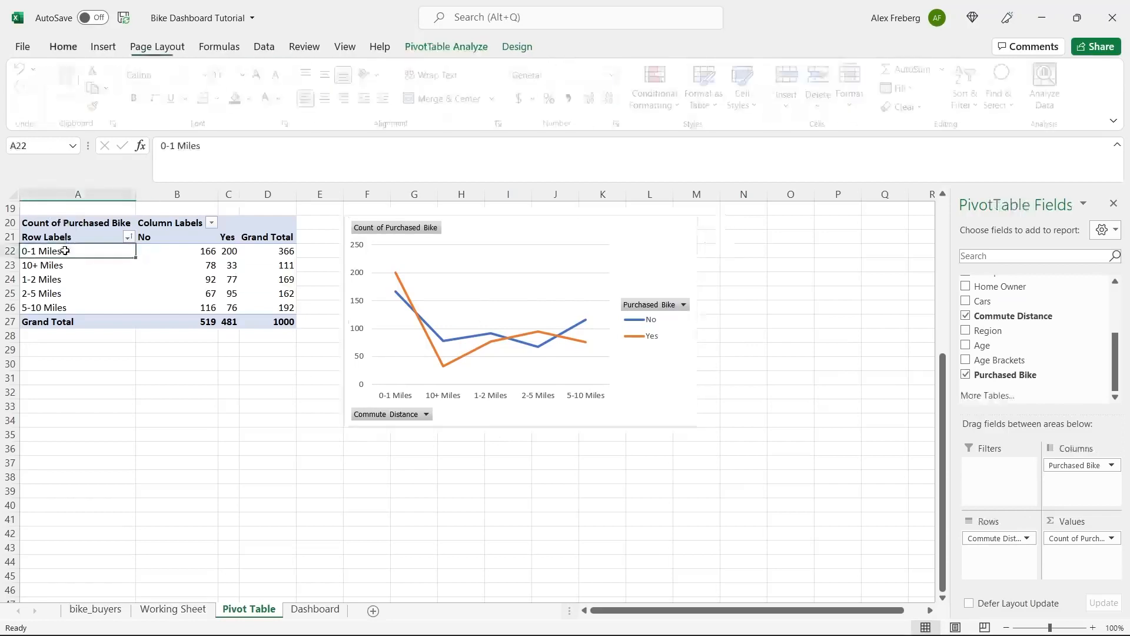
pyautogui.click(65, 279)
pyautogui.click(63, 293)
pyautogui.click(67, 305)
pyautogui.click(84, 265)
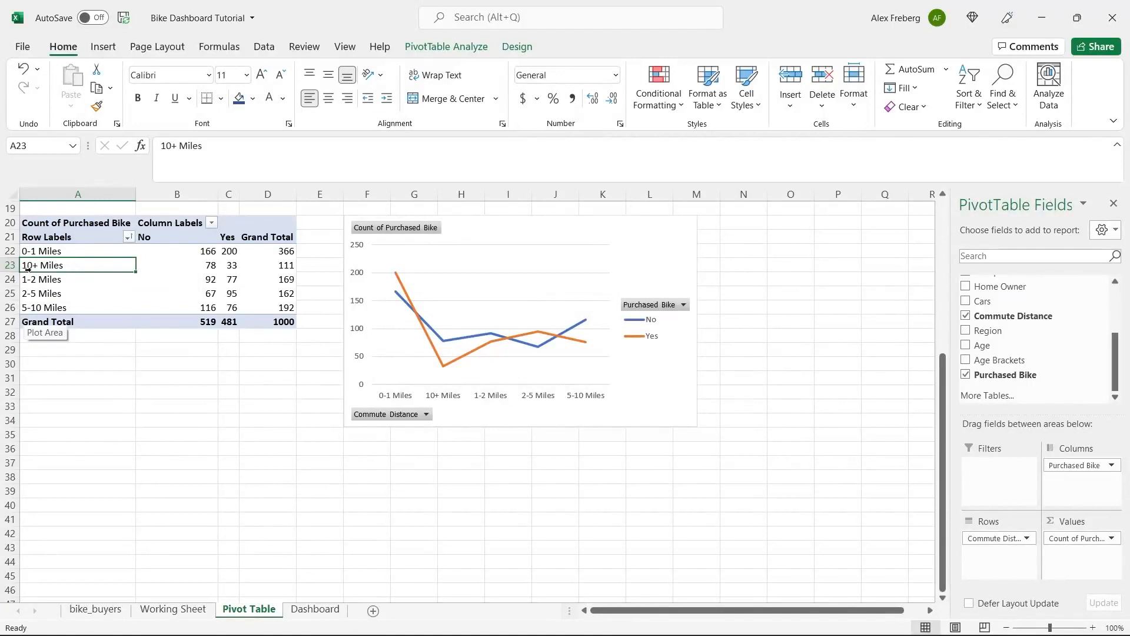
# Open Find and Replace for the Commute Distance column of the Working Sheet and move the dialog clear of the 10+ Miles entry.
pyautogui.click(174, 610)
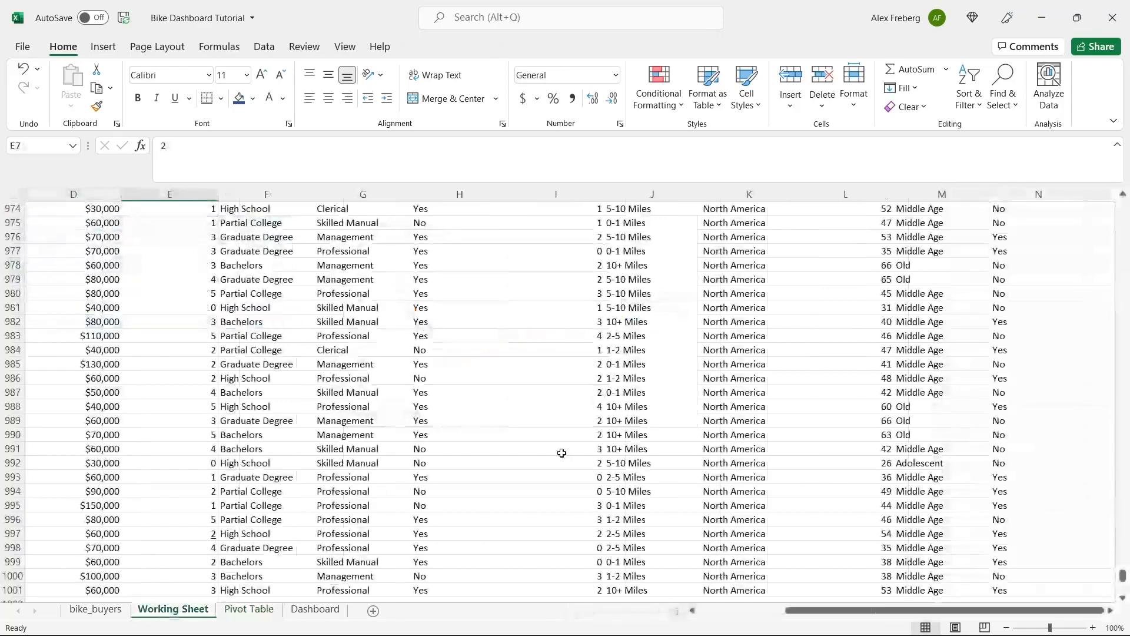
pyautogui.click(672, 333)
pyautogui.hotkey('ctrl', 'Up')
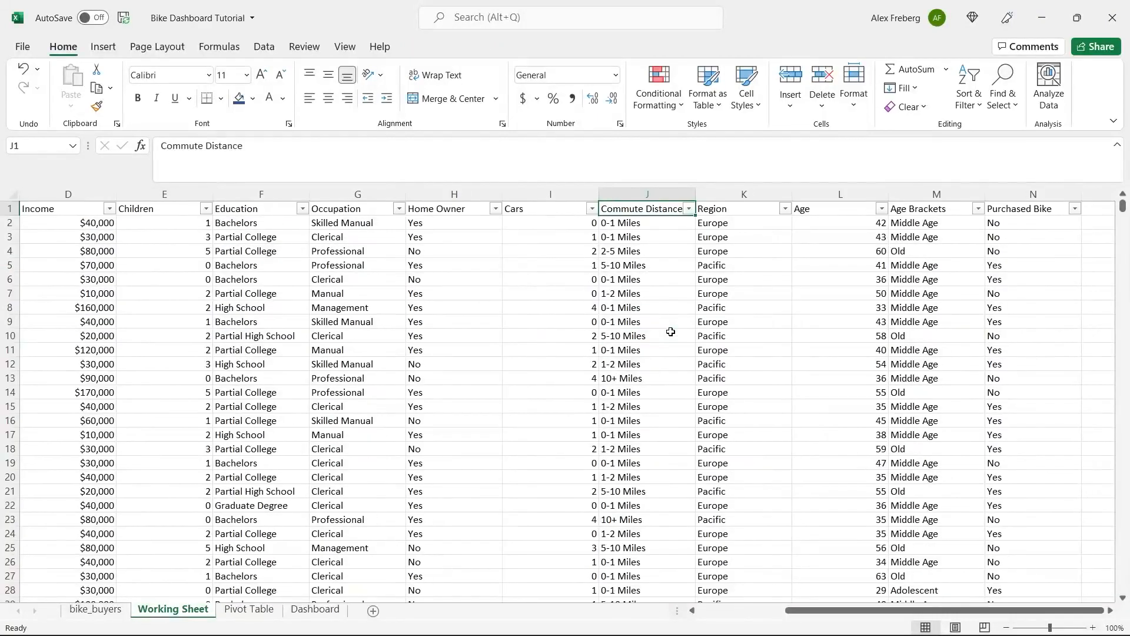
pyautogui.click(673, 191)
pyautogui.hotkey('ctrl', 'h')
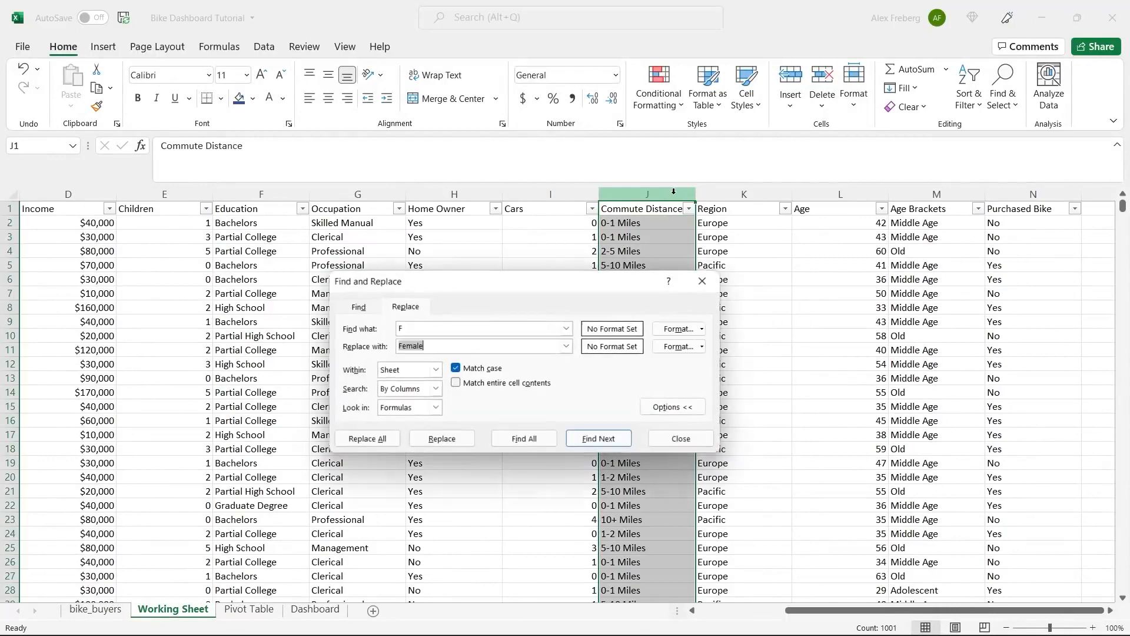
pyautogui.moveTo(553, 283); pyautogui.dragTo(488, 348)
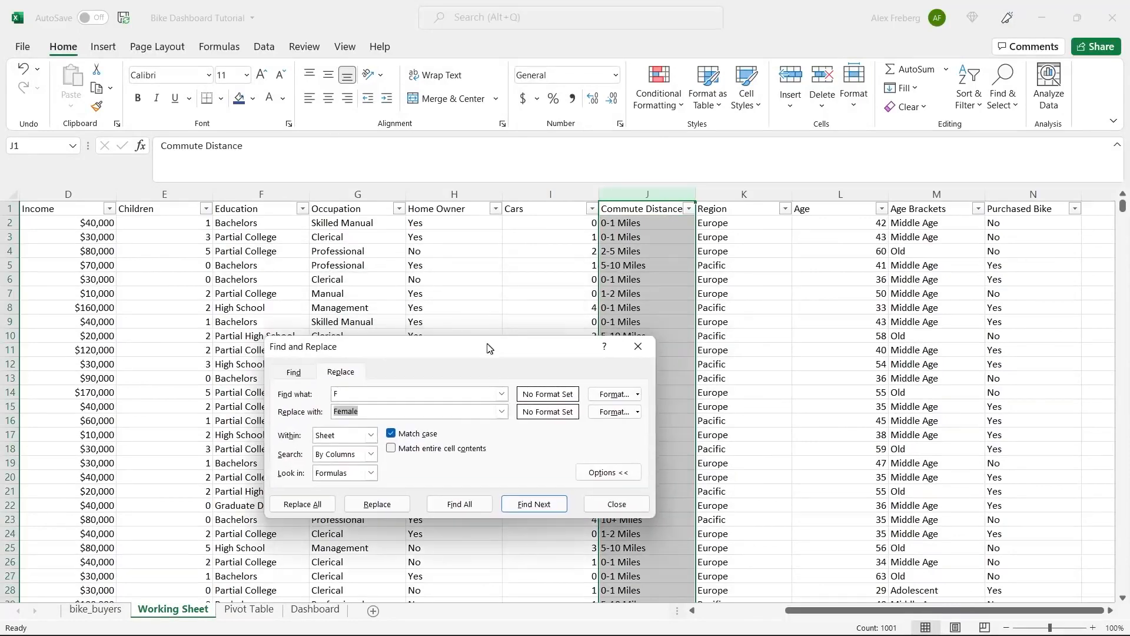
pyautogui.click(624, 265)
pyautogui.moveTo(550, 356); pyautogui.dragTo(549, 415)
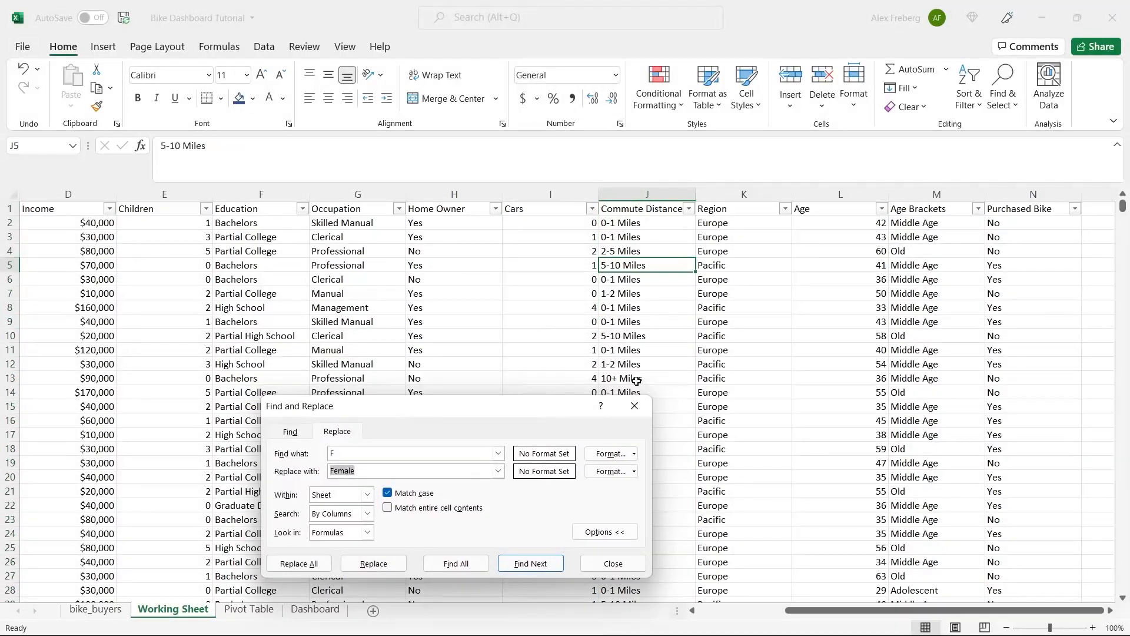
# Replace all "10+ Miles" entries with "10 Miles +" and close the Find and Replace dialog.
pyautogui.click(610, 378)
pyautogui.hotkey('ctrl', 'c')
pyautogui.click(428, 453)
pyautogui.hotkey('ctrl', 'a')
pyautogui.hotkey('ctrl', 'v')
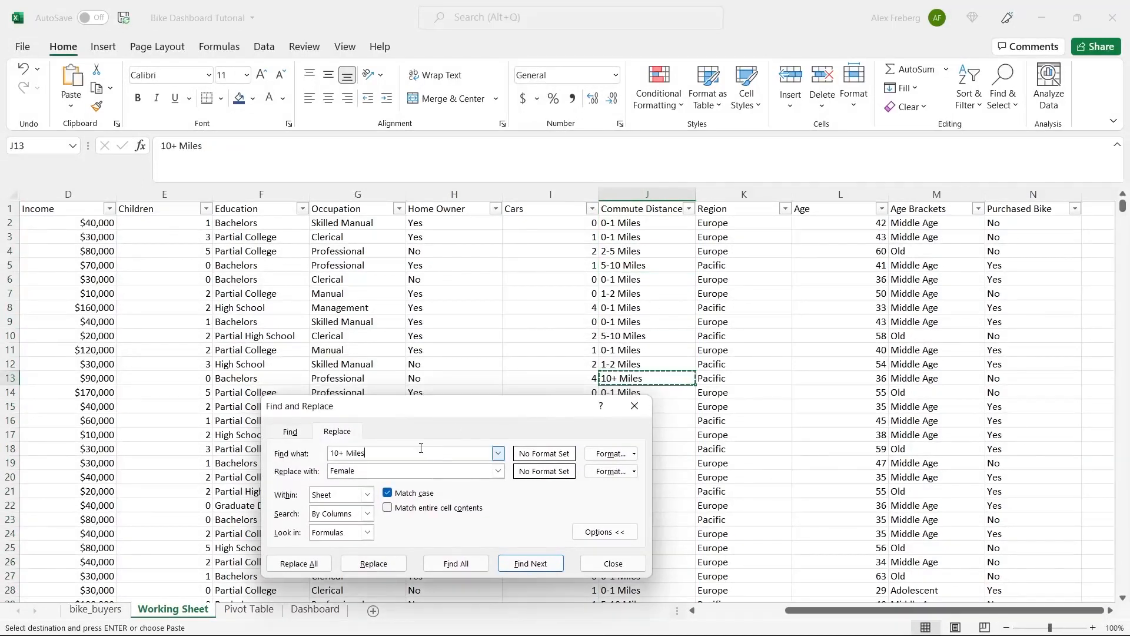
pyautogui.doubleClick(388, 472)
pyautogui.write('10 Miles +')
pyautogui.click(299, 563)
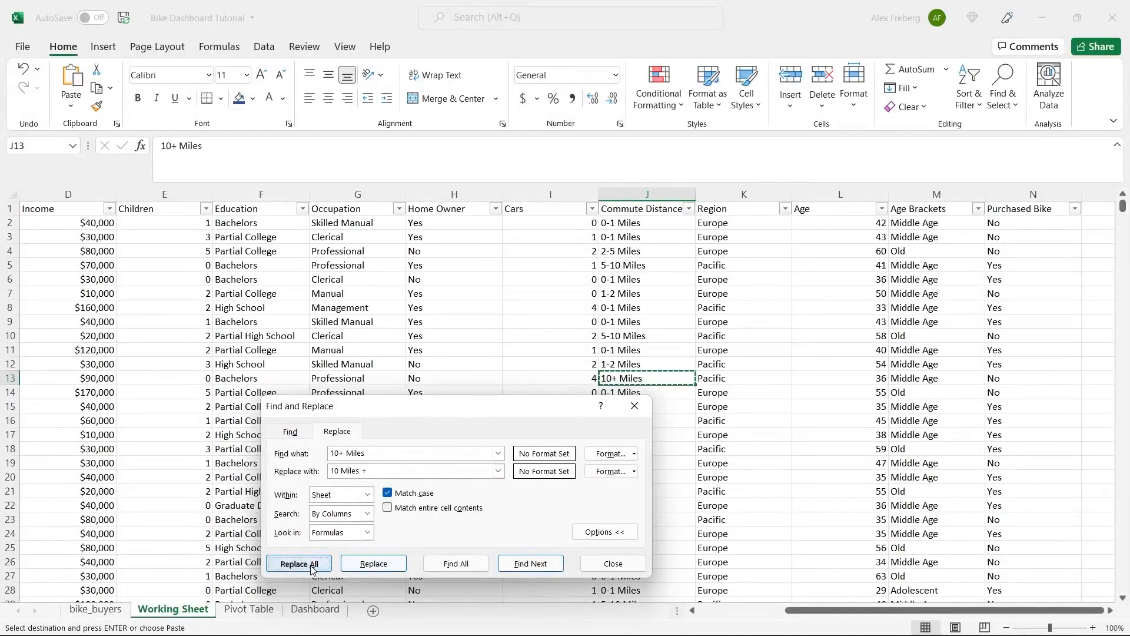
pyautogui.click(568, 365)
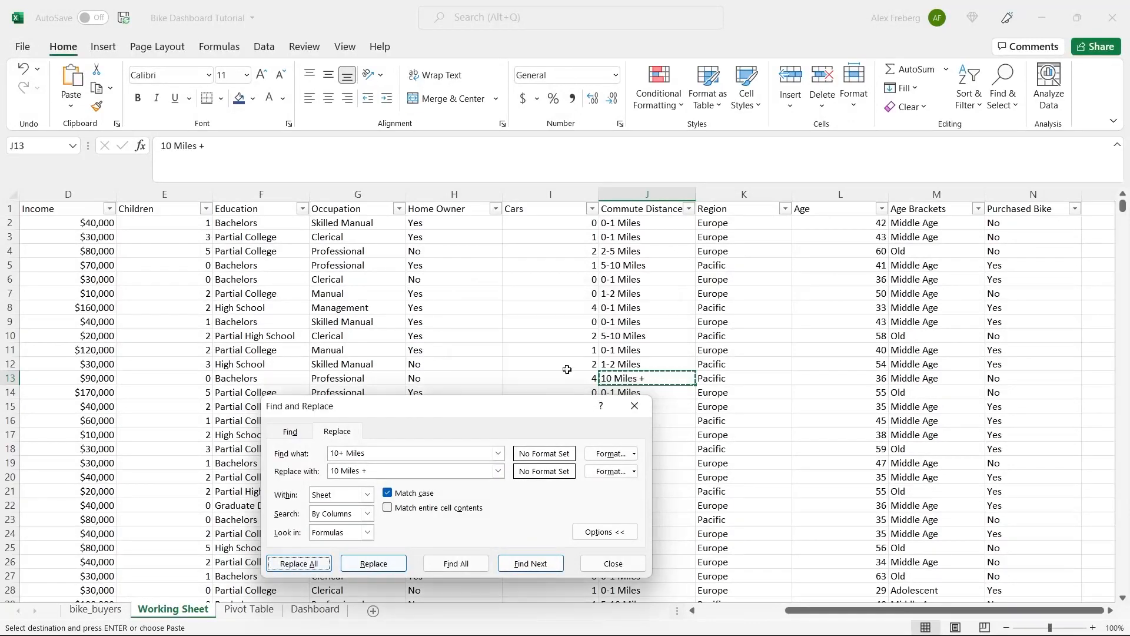
pyautogui.click(613, 564)
# Refresh the pivot tables on the Pivot Table sheet, and undo both the refresh and the "10 Miles +" replacement.
pyautogui.click(268, 610)
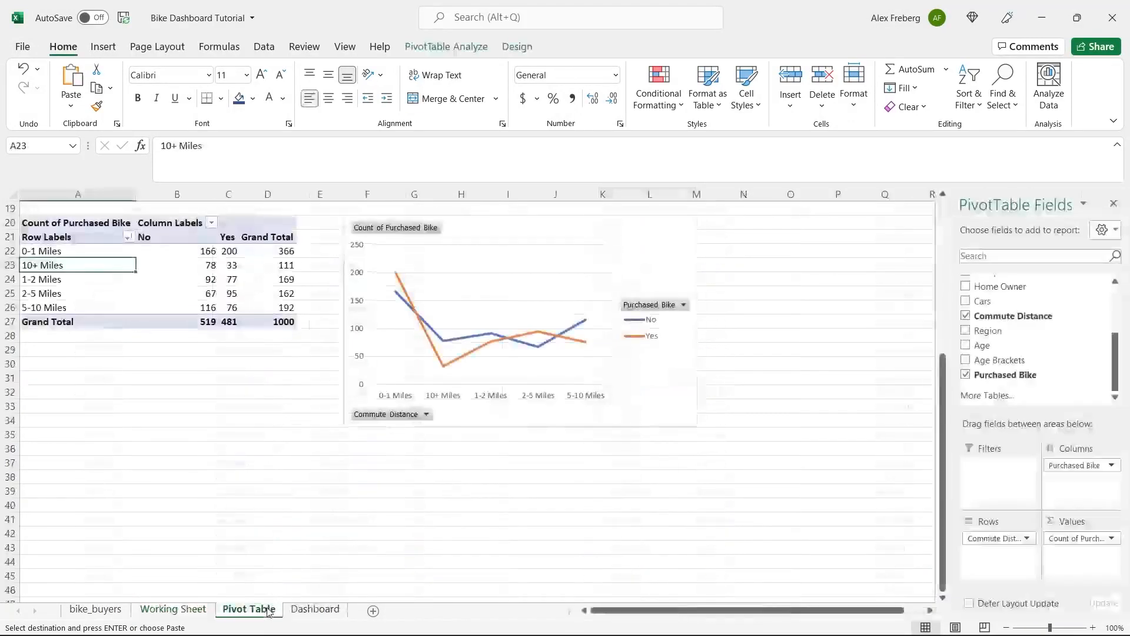
pyautogui.click(172, 293)
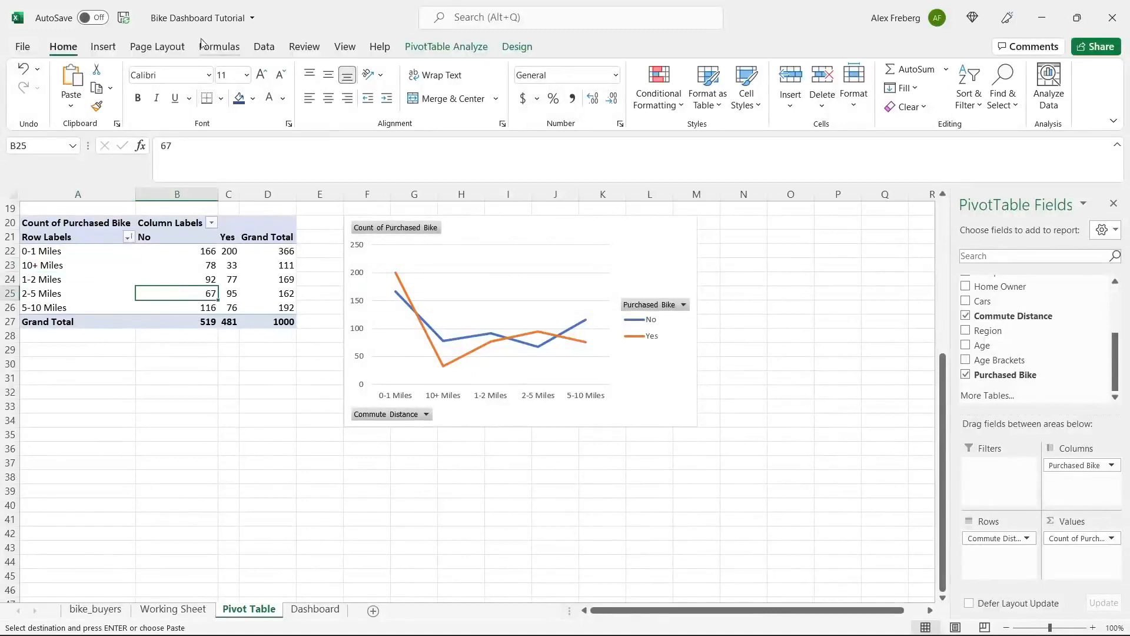
pyautogui.click(271, 47)
pyautogui.click(274, 82)
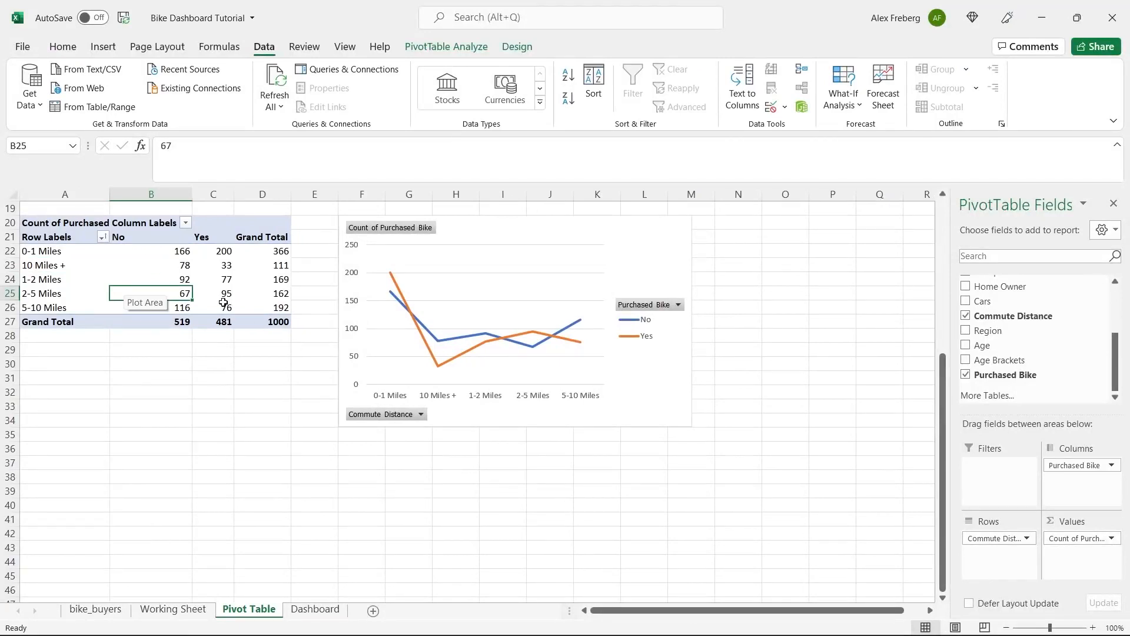
pyautogui.hotkey('ctrl', 'z')
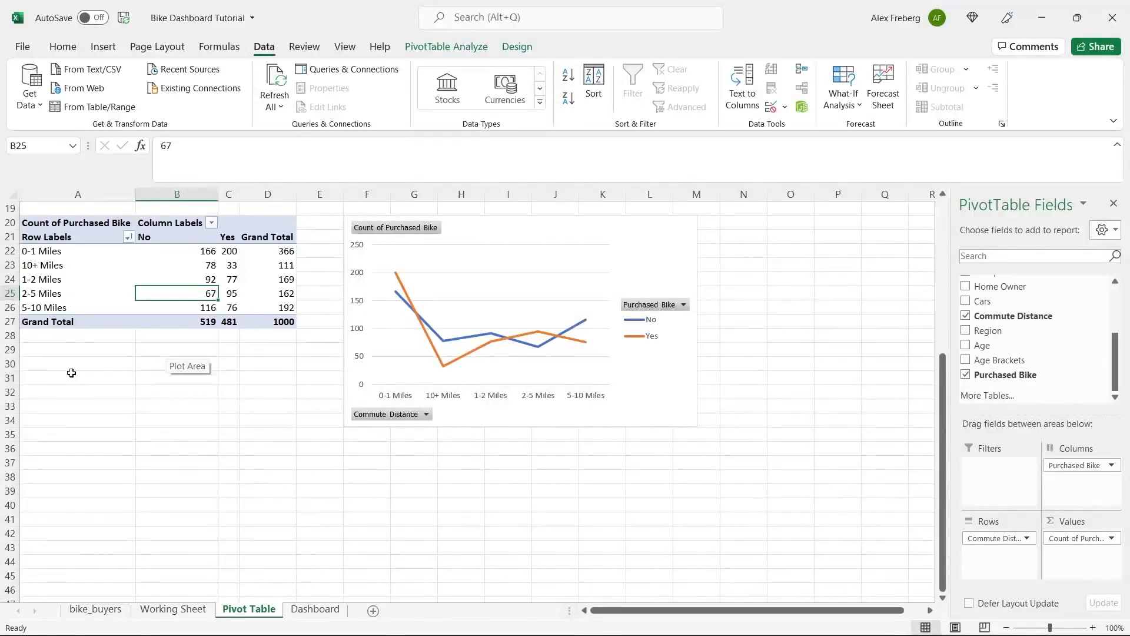
# Reopen Find and Replace for the Working Sheet's Commute Distance column, with "10+ Miles" copied from J13 as the search text.
pyautogui.click(172, 607)
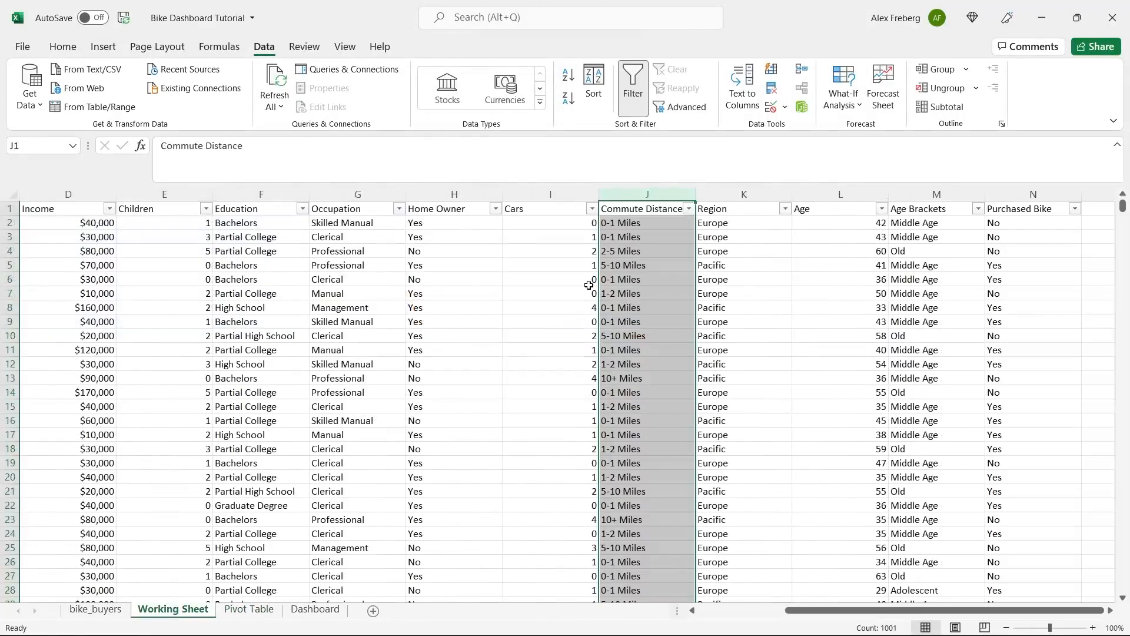
pyautogui.hotkey('ctrl', 'h')
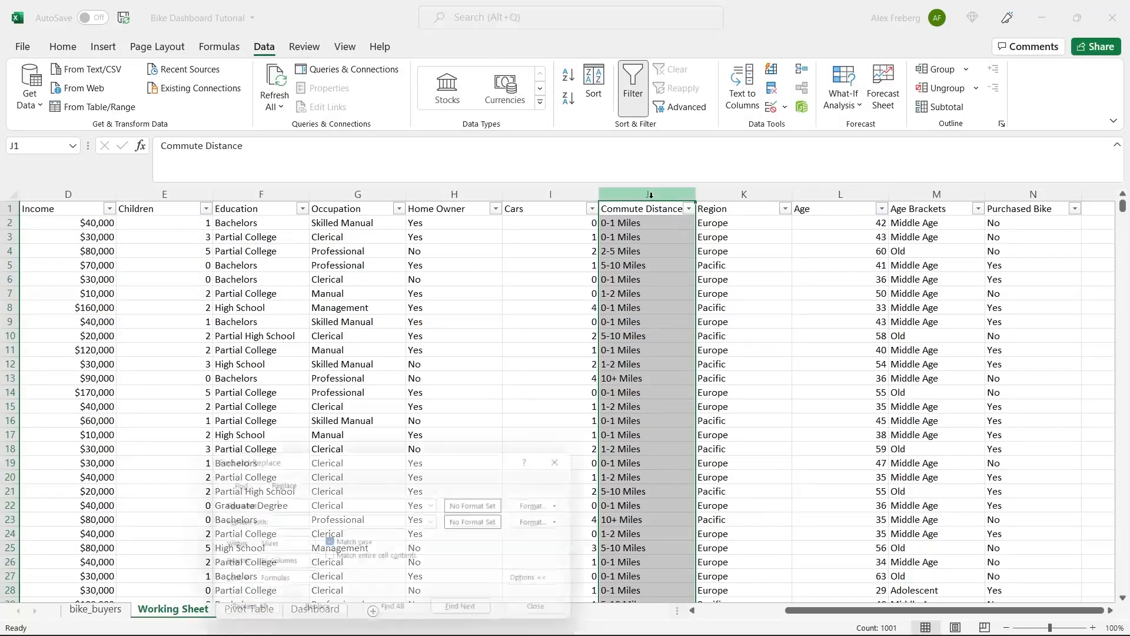
pyautogui.moveTo(388, 460); pyautogui.dragTo(380, 324)
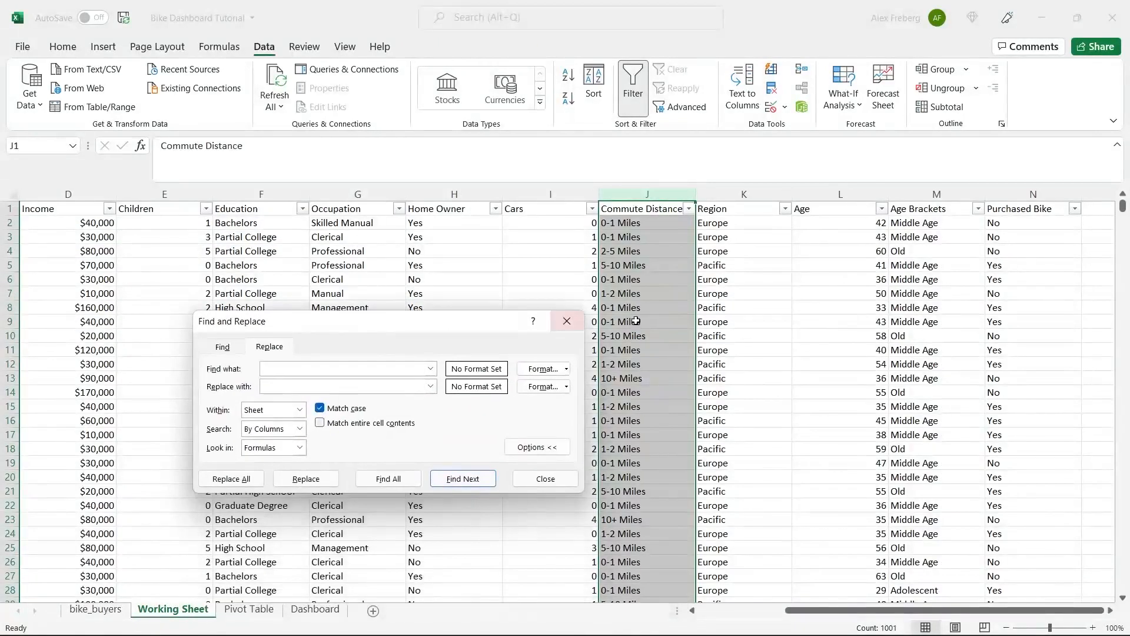
pyautogui.click(651, 323)
pyautogui.click(643, 377)
pyautogui.hotkey('ctrl', 'c')
pyautogui.click(347, 368)
pyautogui.hotkey('ctrl', 'v')
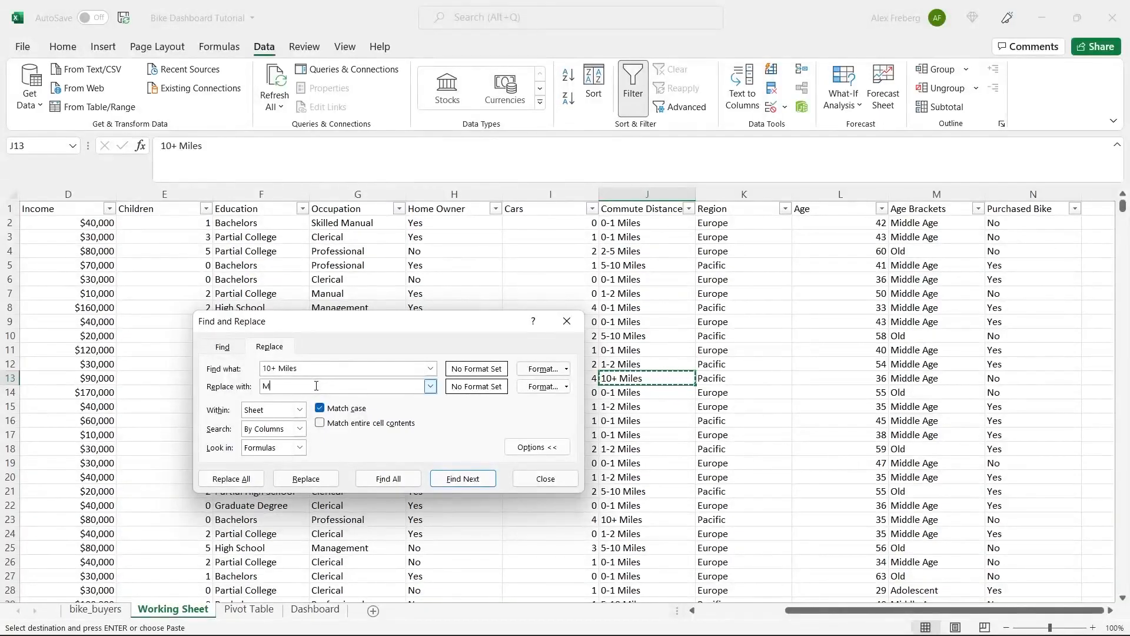
# Replace every "10+ Miles" entry in the Working Sheet with "More than 10 Miles" and close Find and Replace.
pyautogui.write('0 Miles')
pyautogui.click(239, 478)
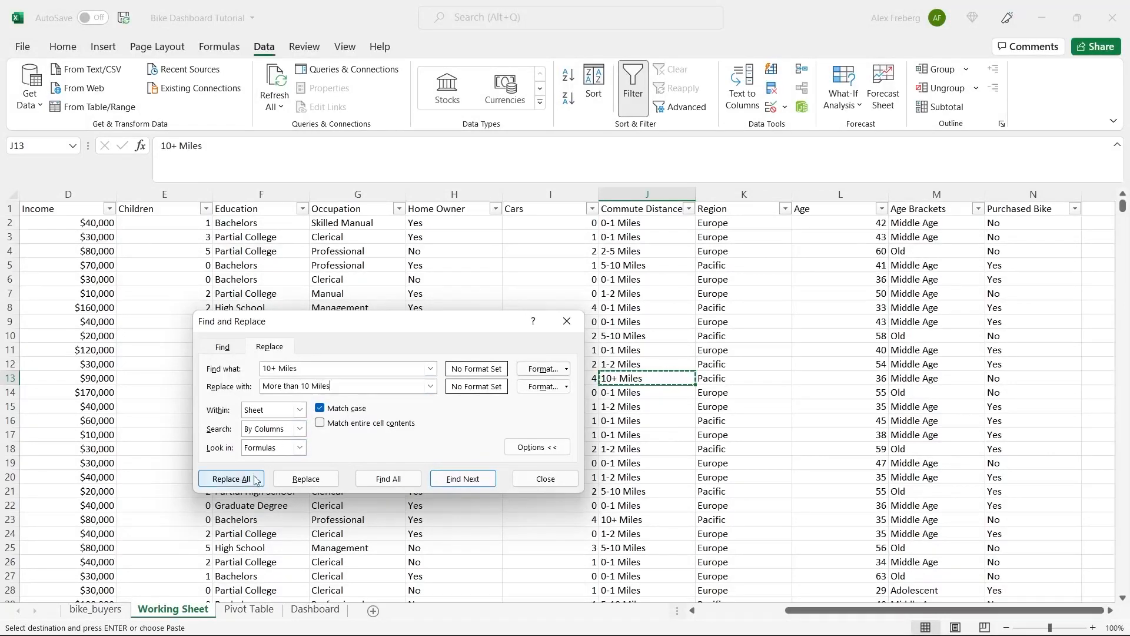
pyautogui.click(568, 361)
pyautogui.click(575, 319)
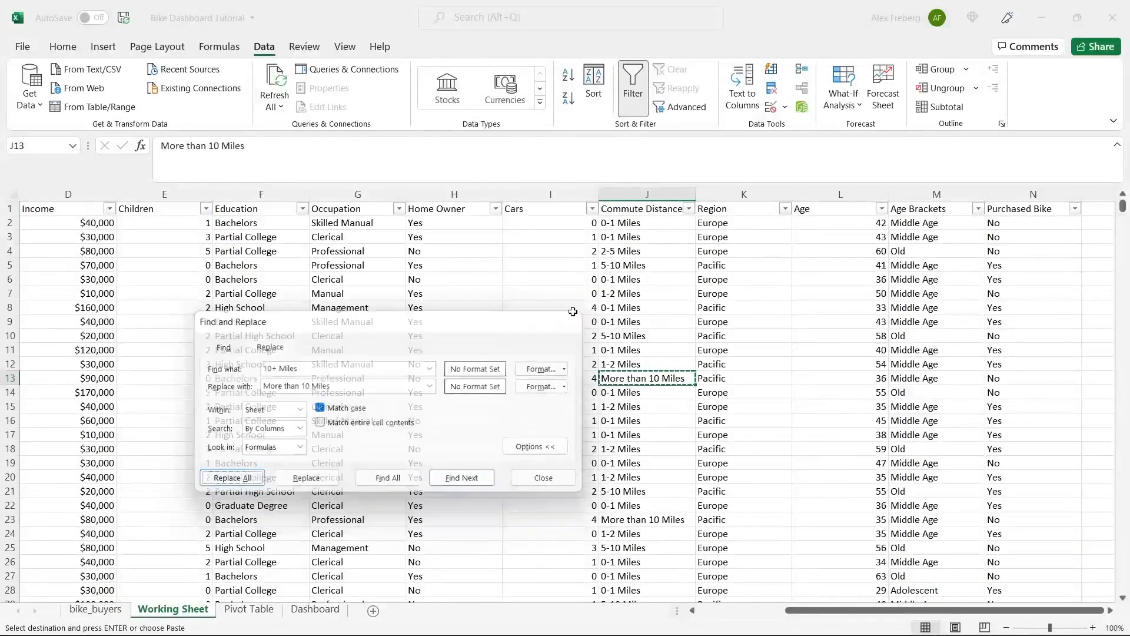
pyautogui.doubleClick(650, 293)
pyautogui.click(658, 348)
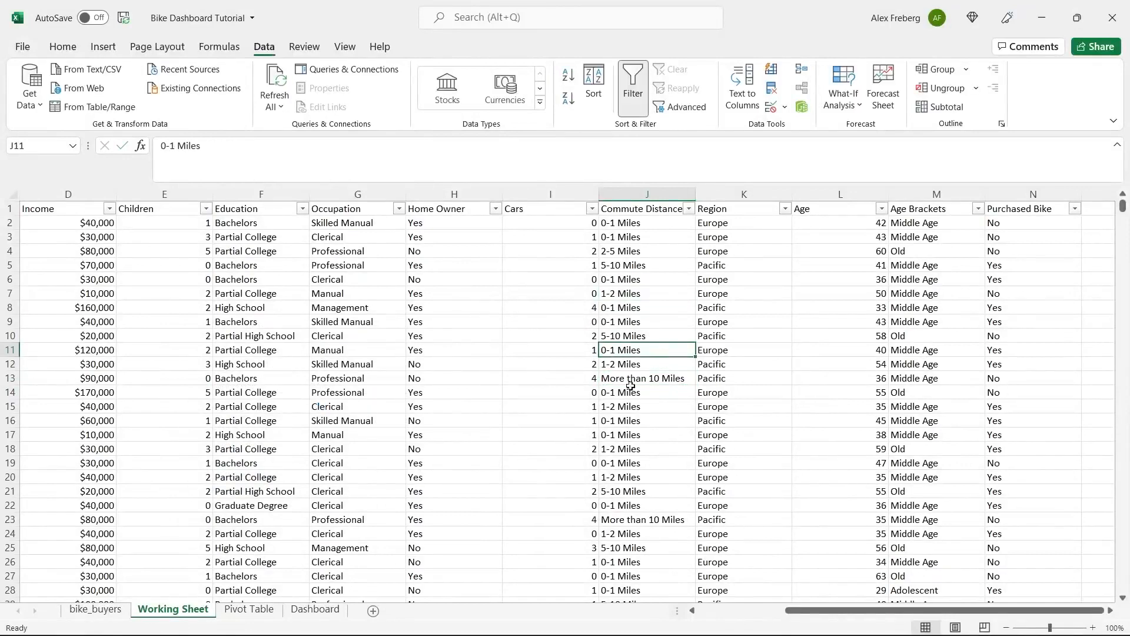
# Refresh the commute distance pivot table and its line chart on the Pivot Table sheet with the updated data.
pyautogui.click(249, 610)
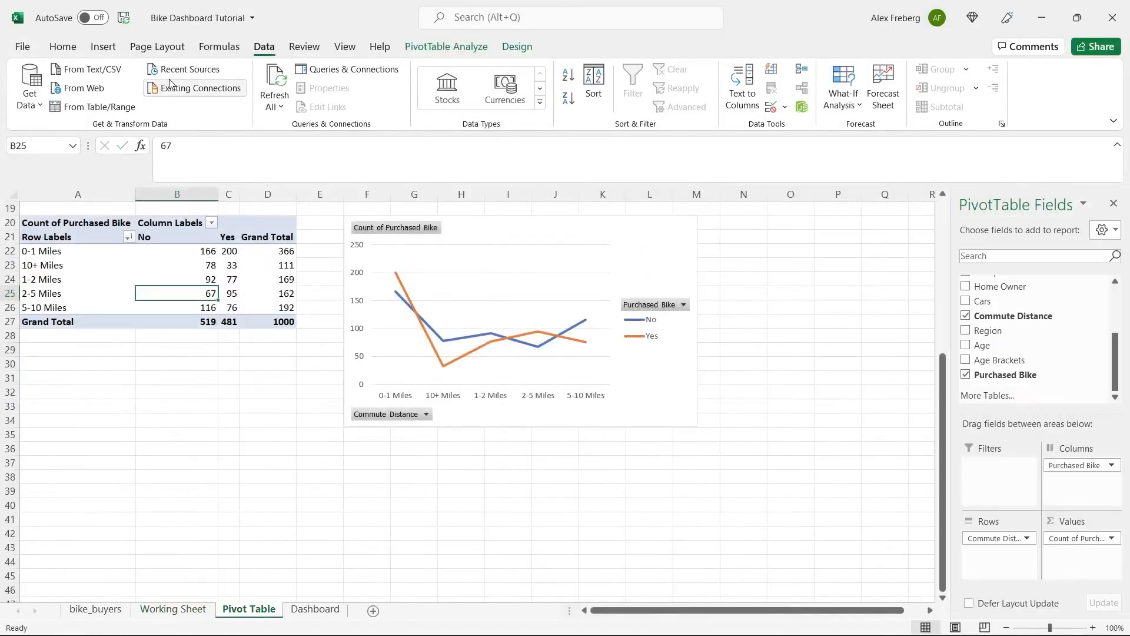
pyautogui.click(272, 79)
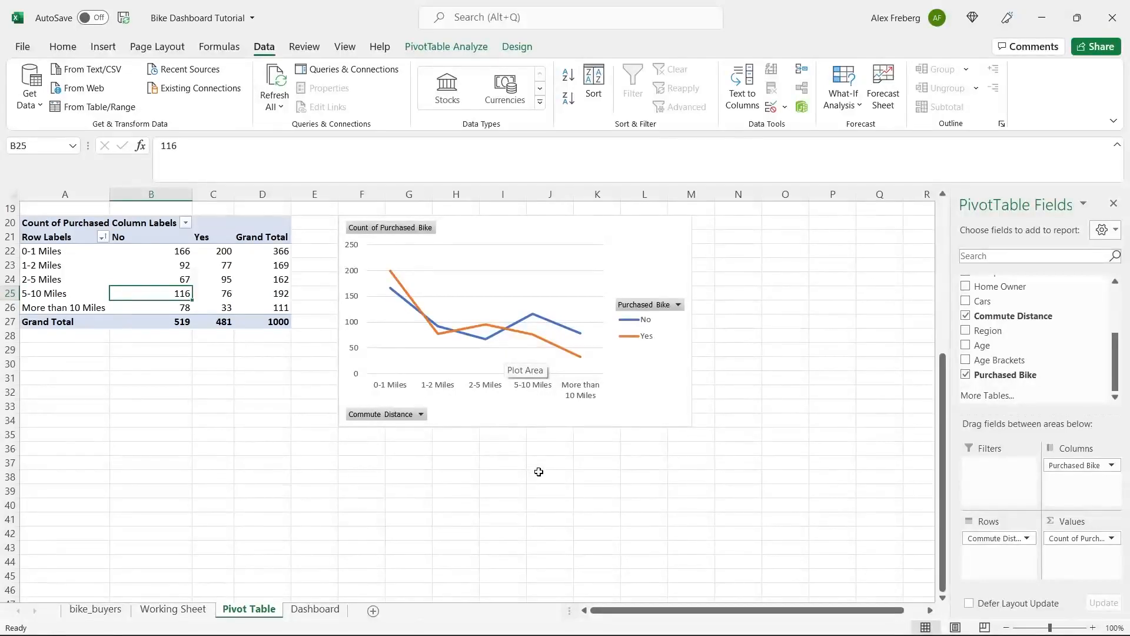
pyautogui.click(550, 448)
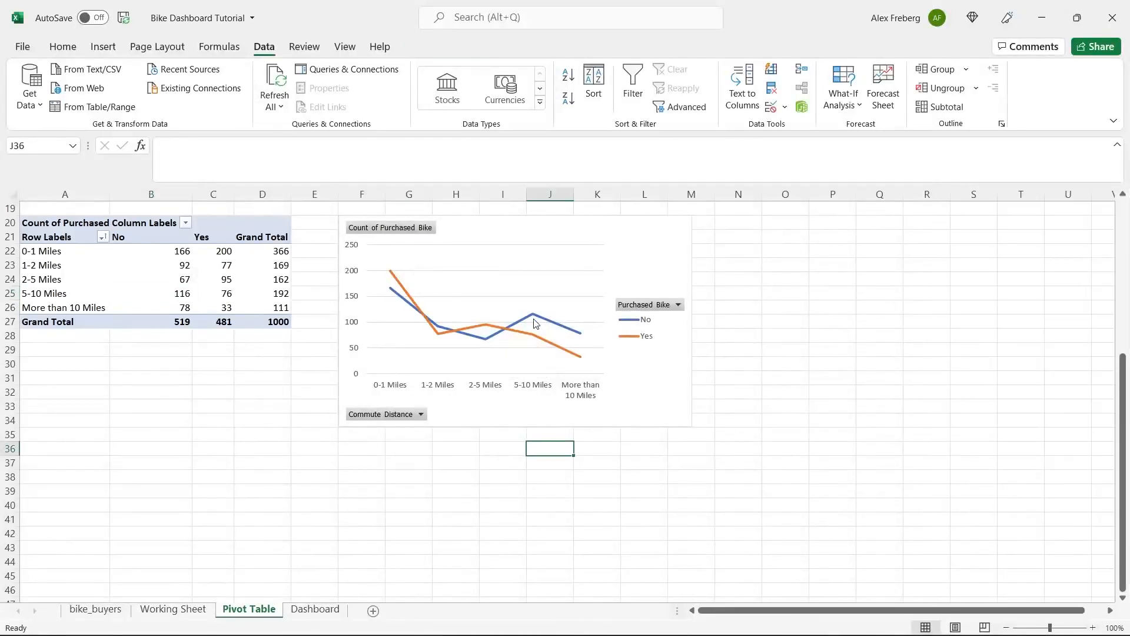
pyautogui.moveTo(535, 323)
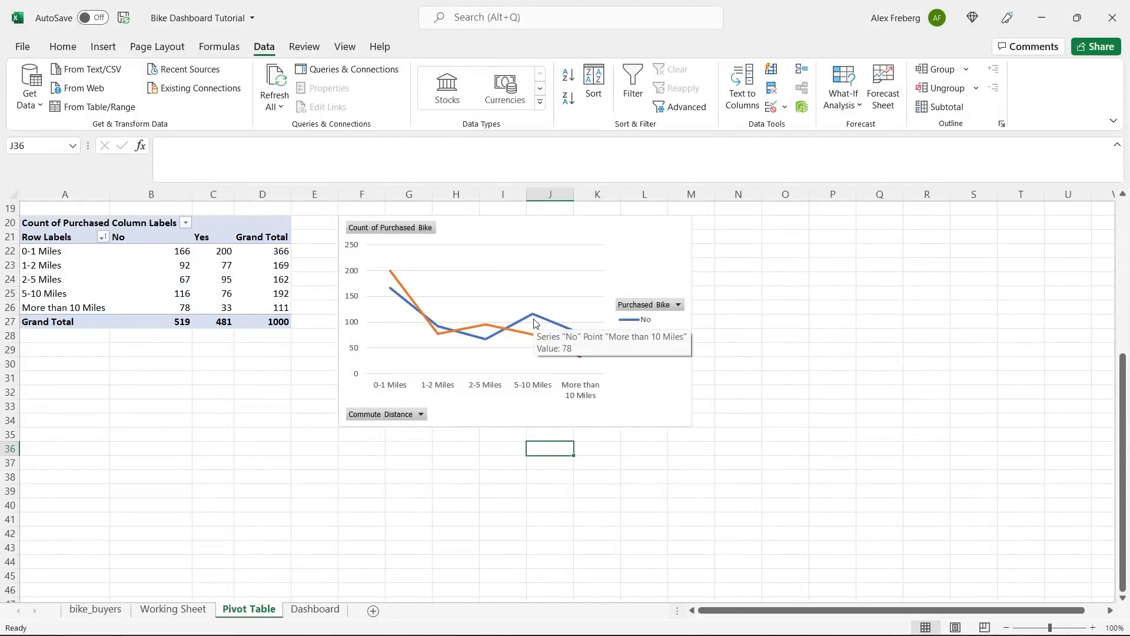
# Add axis titles to the commute distance line chart.
pyautogui.click(643, 245)
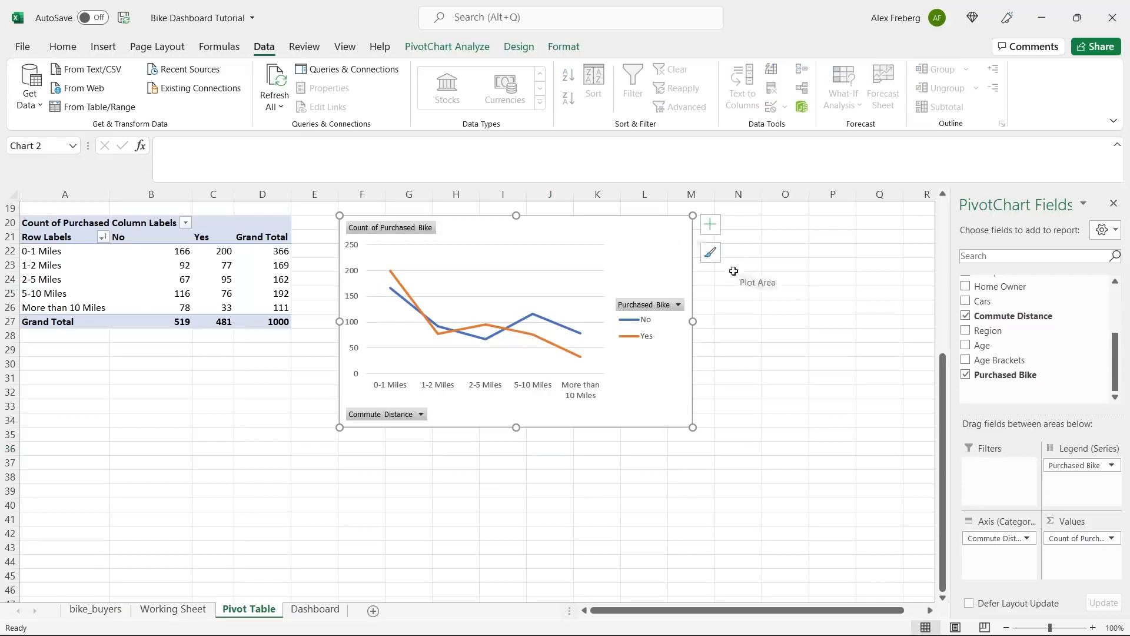
pyautogui.click(712, 228)
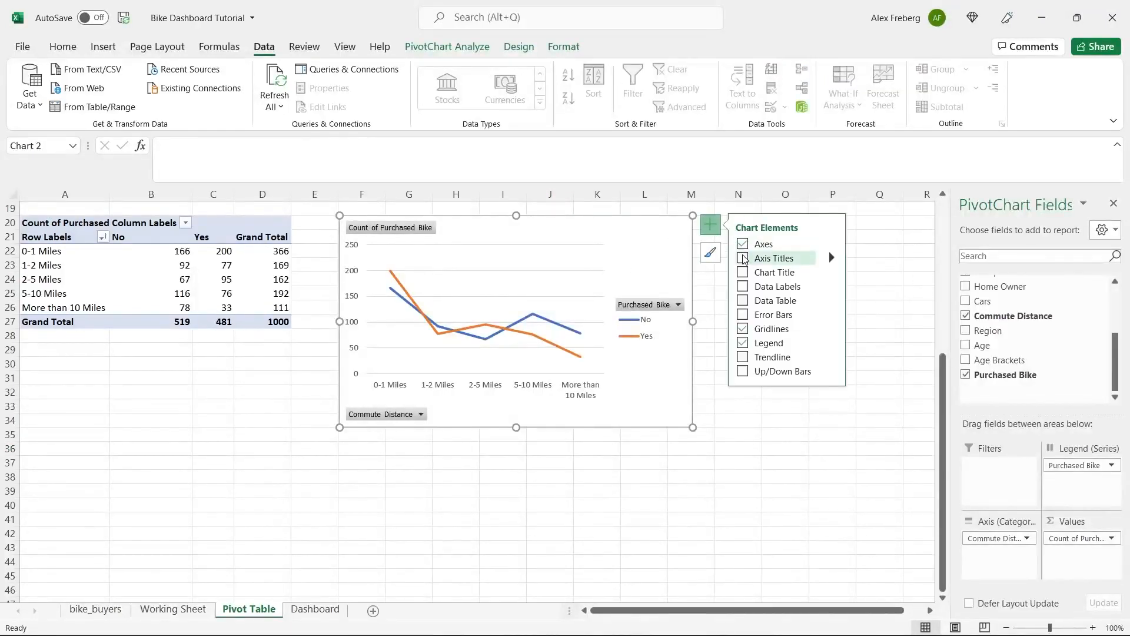
pyautogui.click(743, 258)
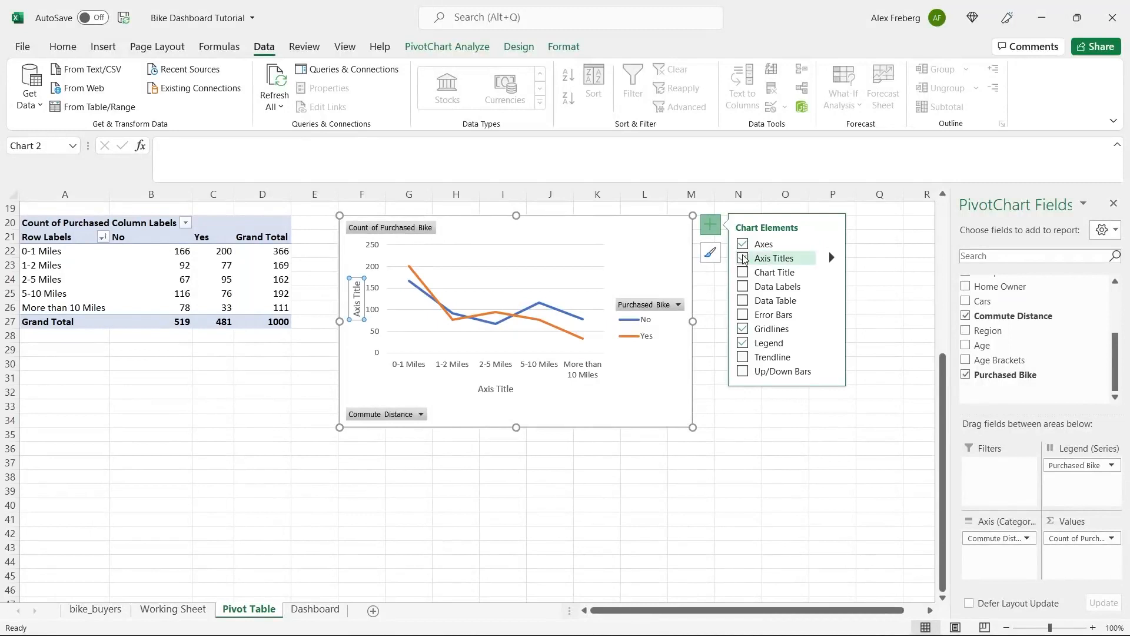
# Change the line chart's horizontal axis title text to "Commute Distance".
pyautogui.click(499, 391)
pyautogui.doubleClick(503, 391)
pyautogui.tripleClick(503, 391)
pyautogui.write('Commut')
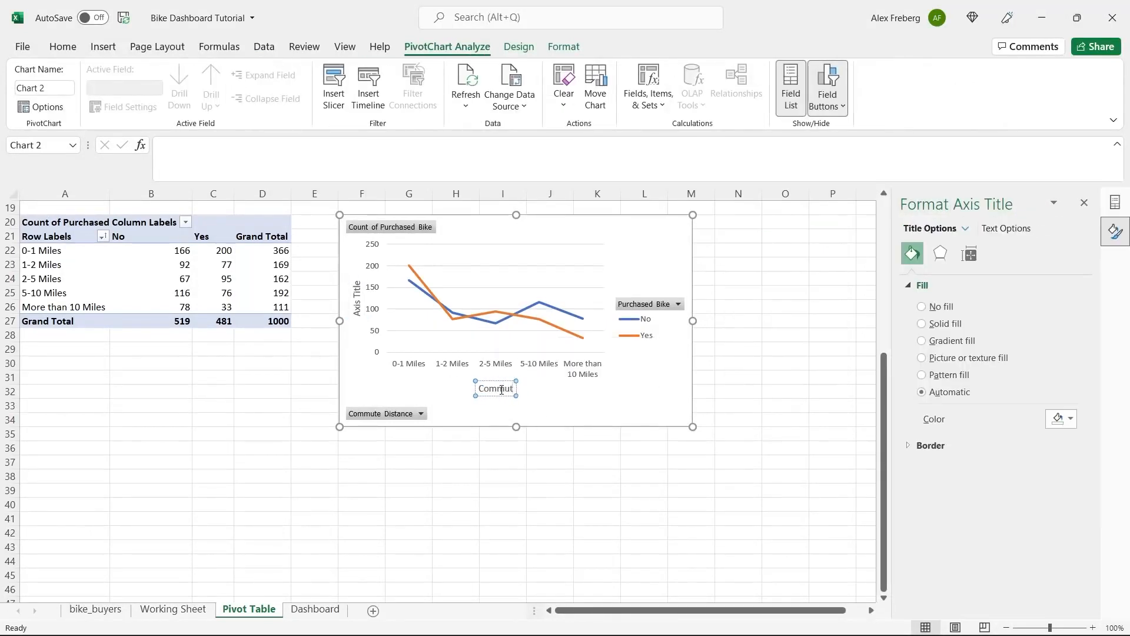
pyautogui.write('e Distance')
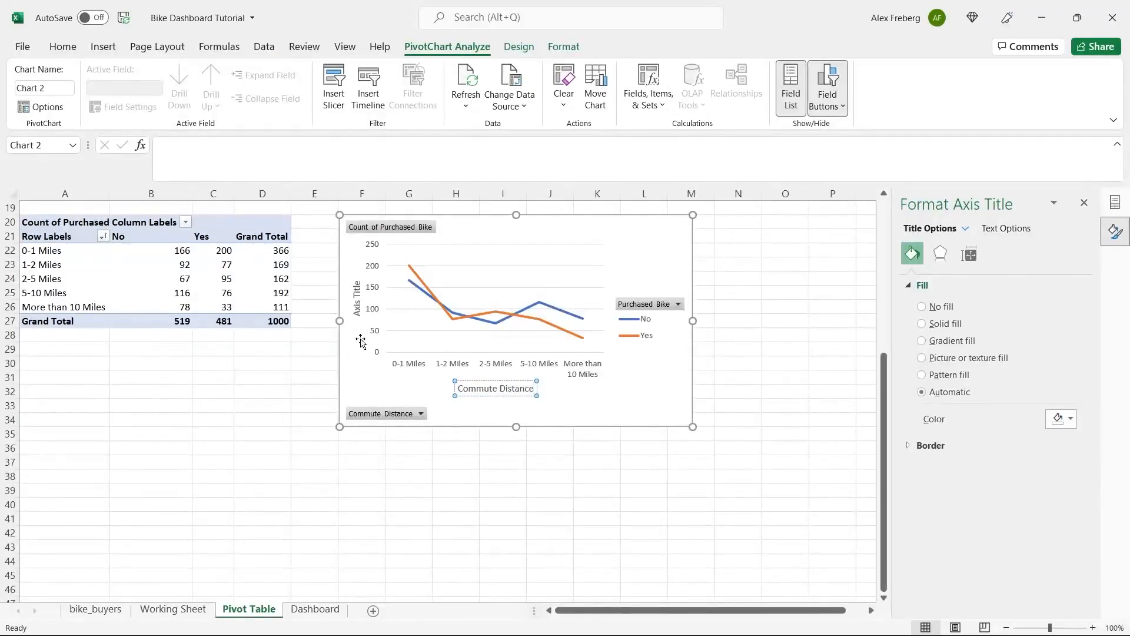
# Remove the line chart's vertical axis title and reset the horizontal one by turning it off and on again.
pyautogui.click(357, 303)
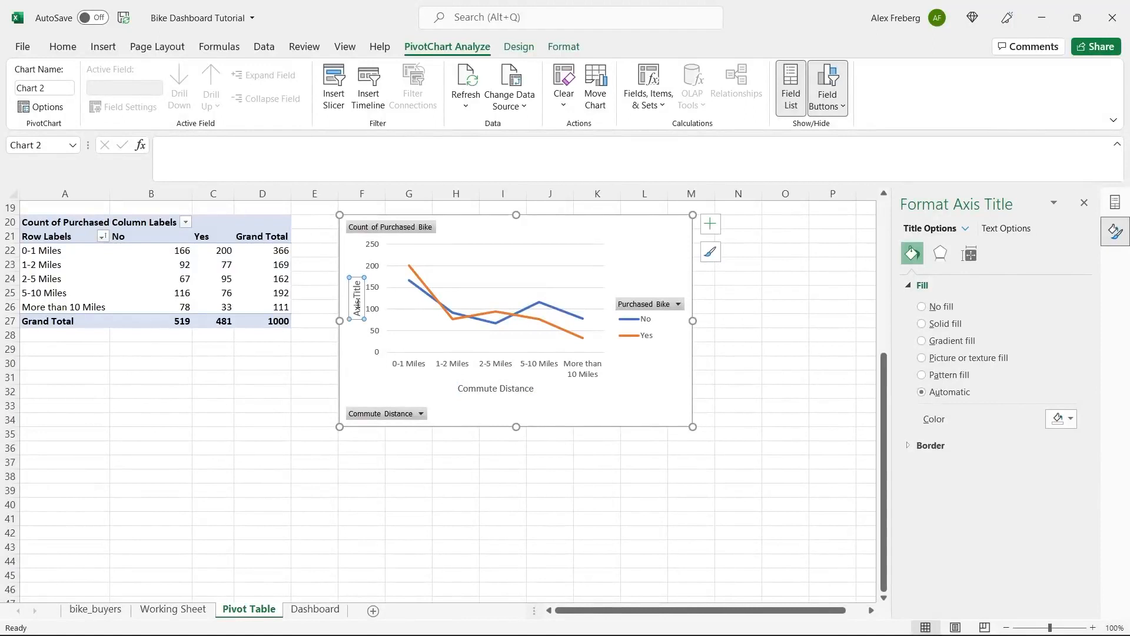
pyautogui.tripleClick(357, 303)
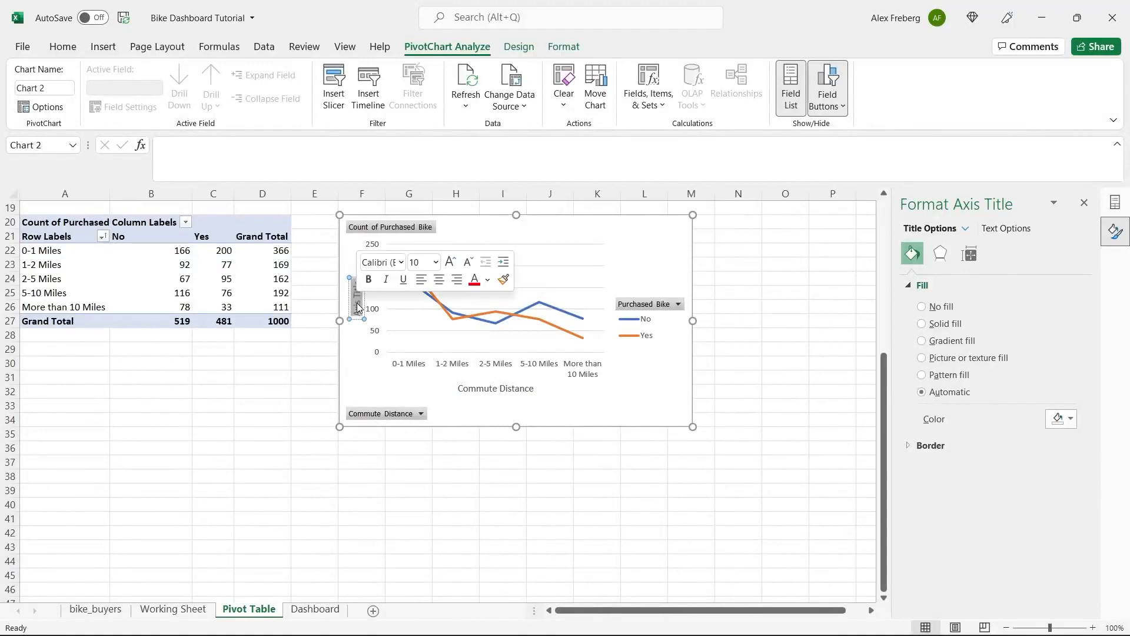
pyautogui.click(637, 279)
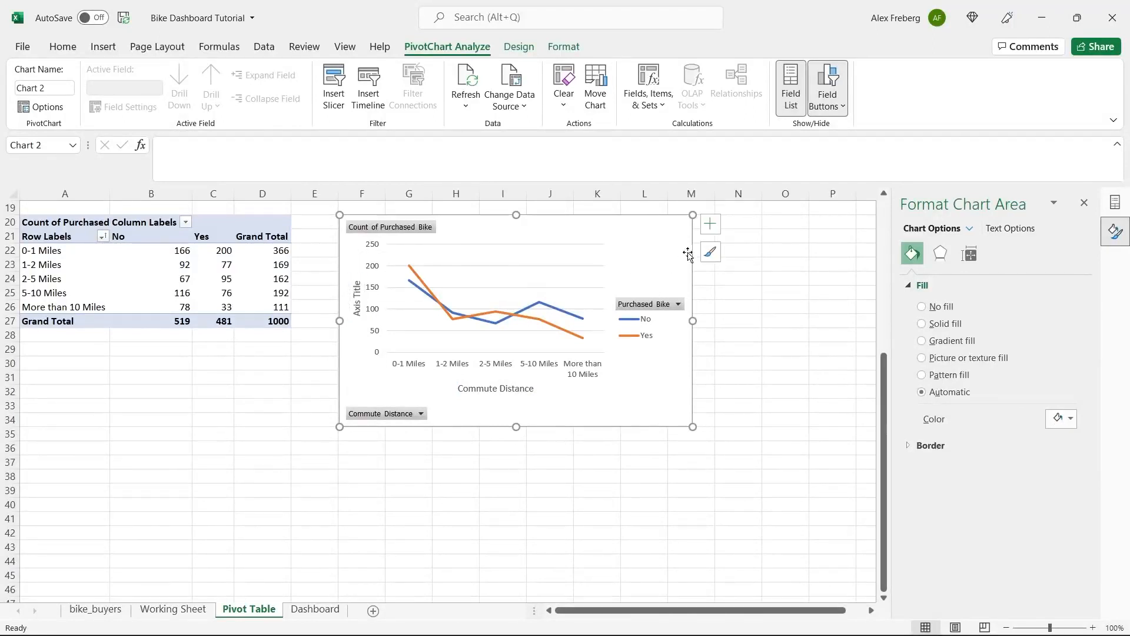
pyautogui.click(711, 222)
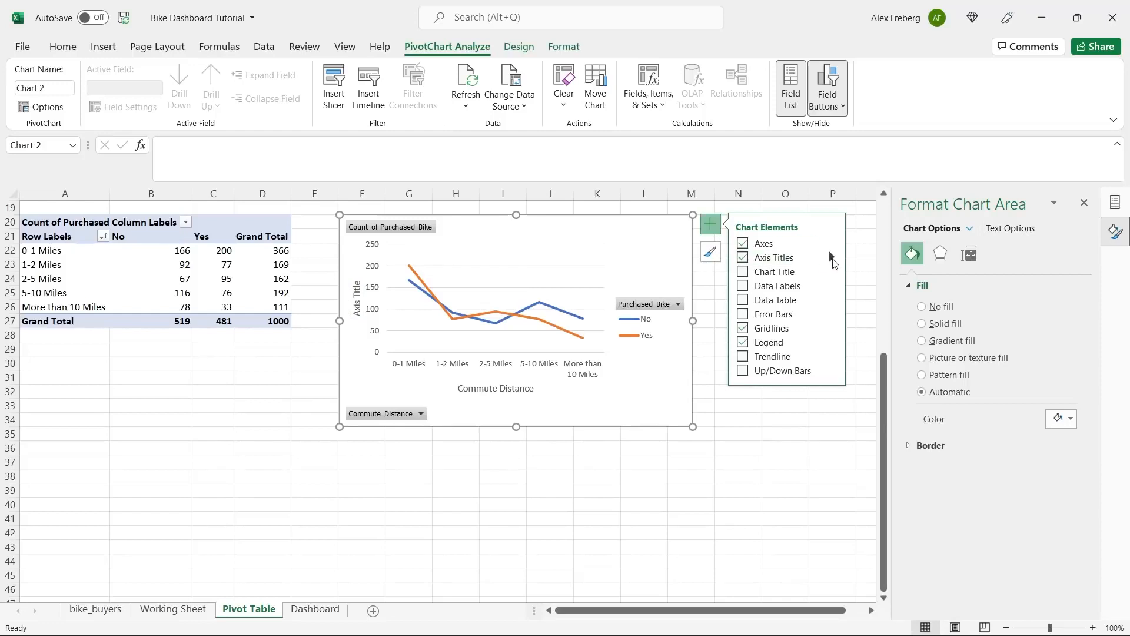
pyautogui.click(832, 259)
pyautogui.click(858, 261)
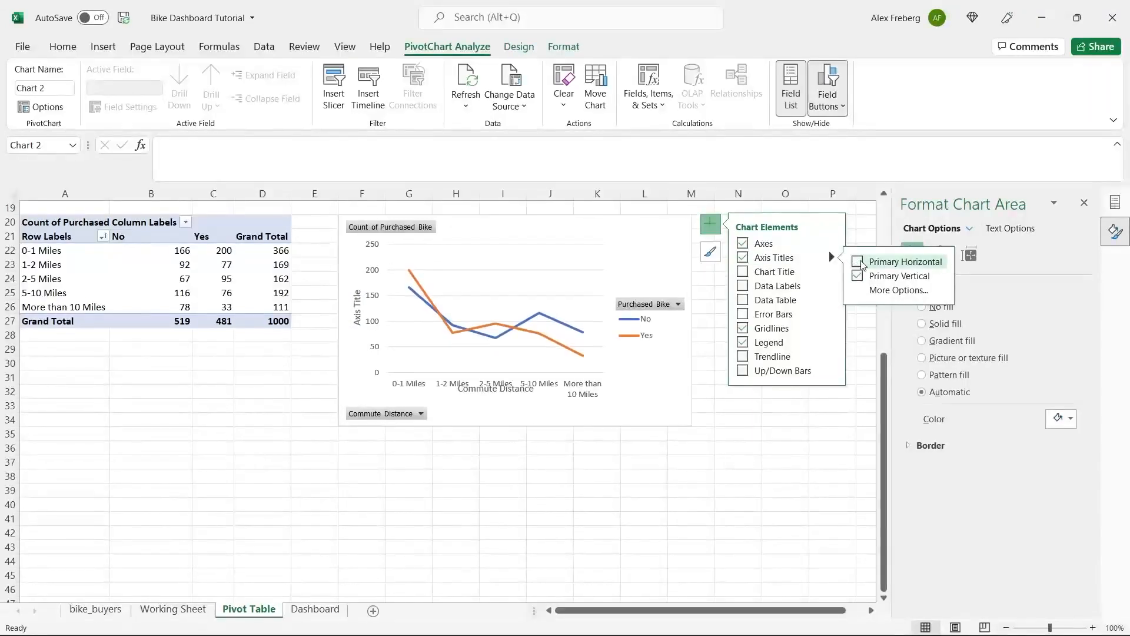
pyautogui.click(857, 262)
pyautogui.click(858, 277)
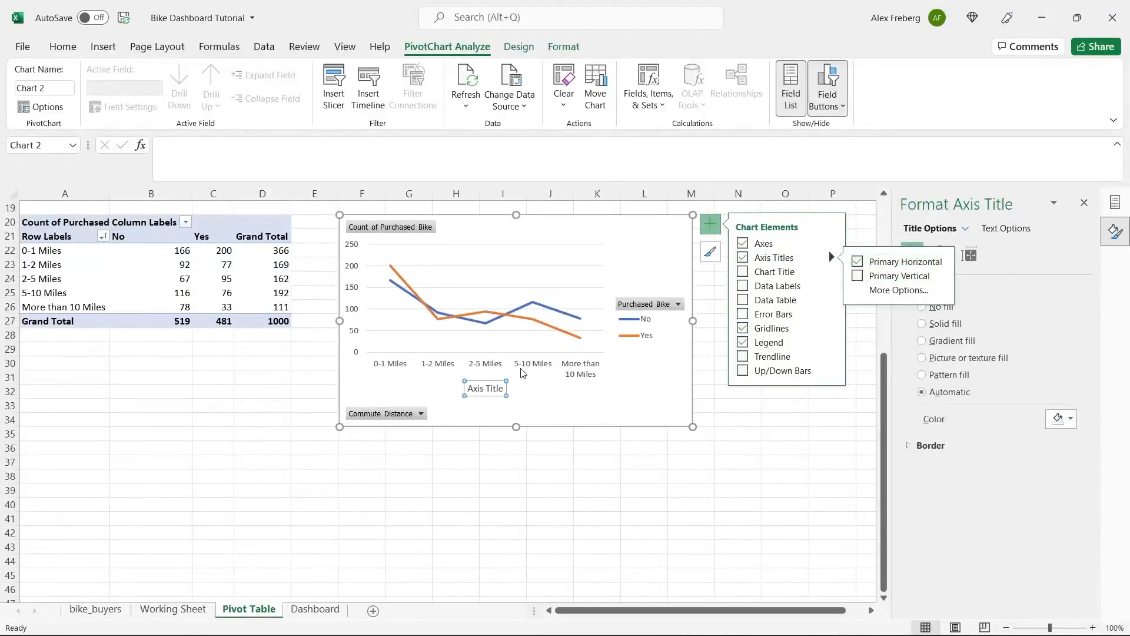
# Rename the horizontal axis title placeholder to "Commute Distance".
pyautogui.click(486, 389)
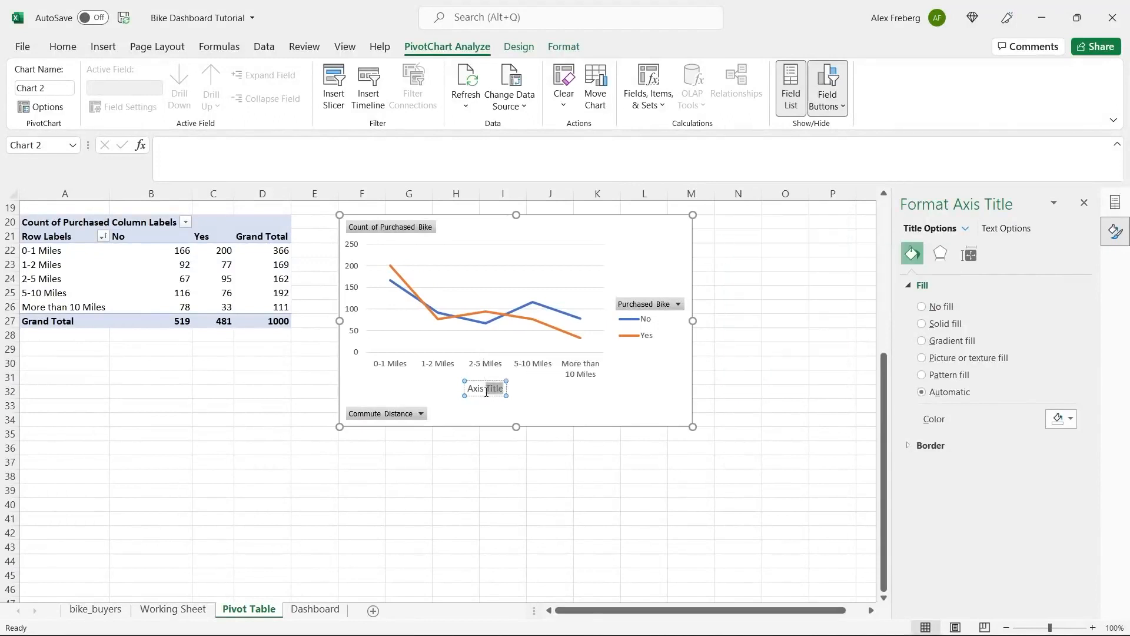
pyautogui.doubleClick(487, 392)
pyautogui.tripleClick(486, 390)
pyautogui.write('Commute Distn')
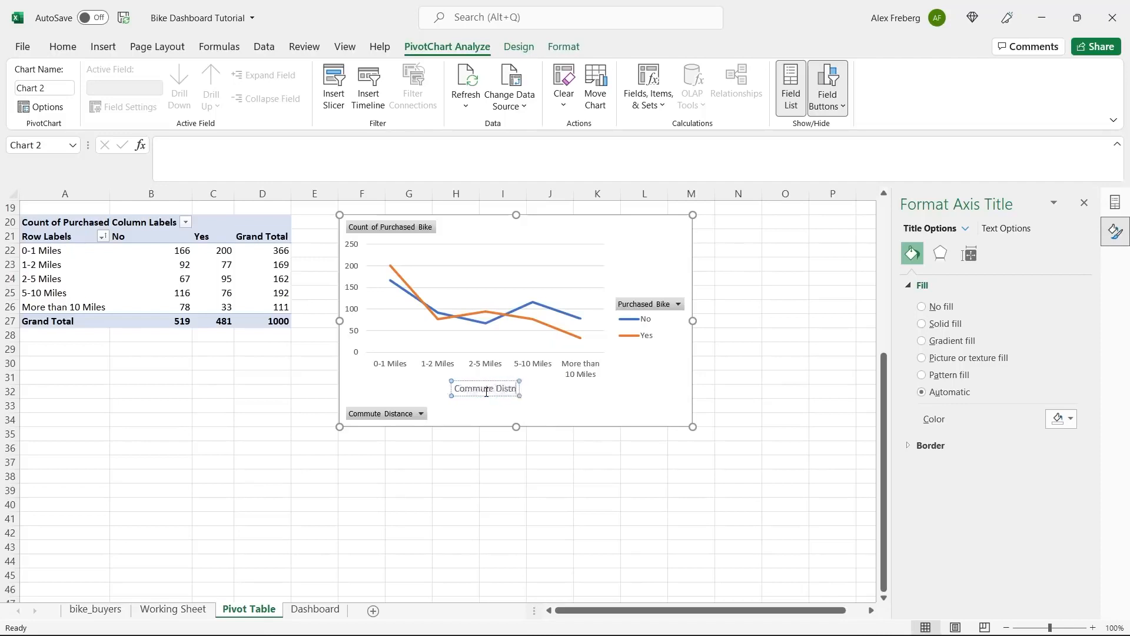
pyautogui.write('nce')
pyautogui.click(579, 412)
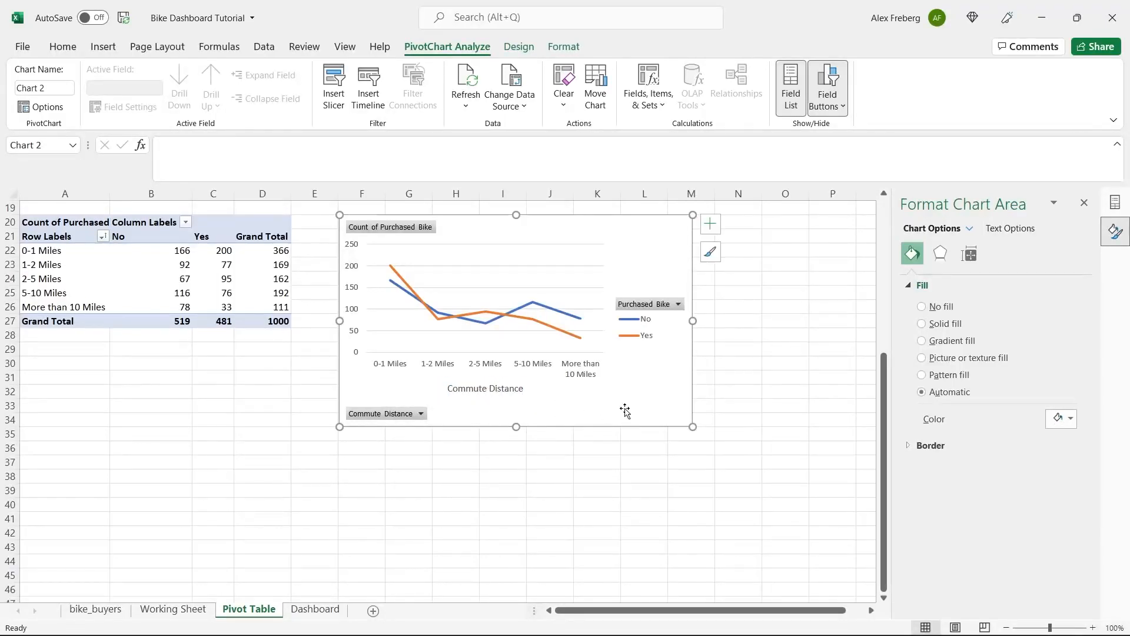
# Add a chart title to the commute distance line chart reading "Distance Per Customer".
pyautogui.click(710, 224)
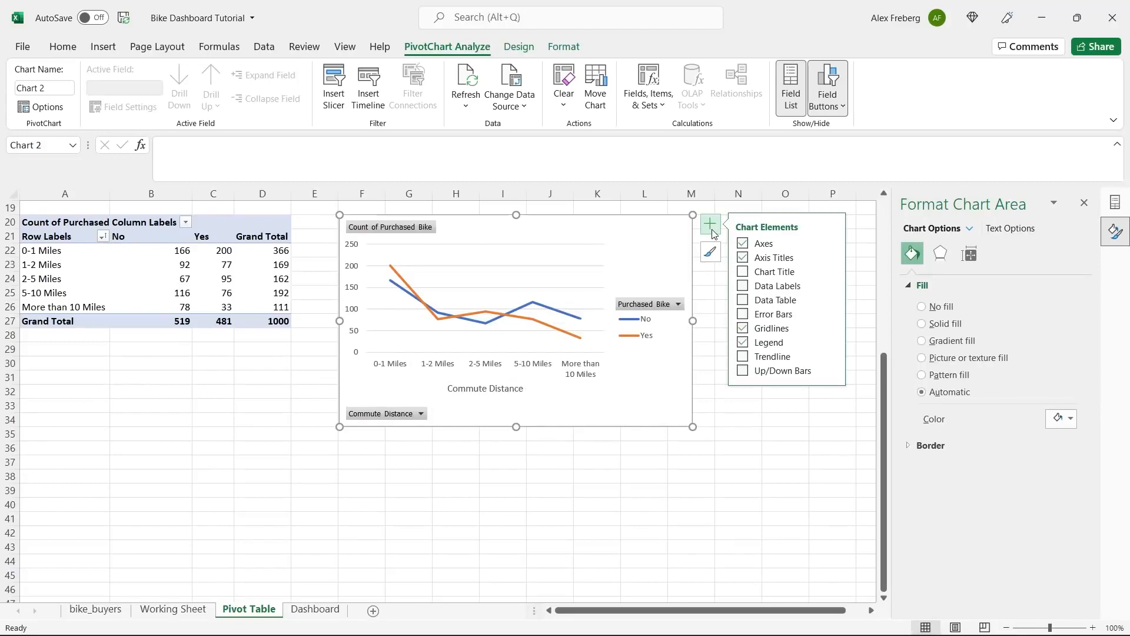
pyautogui.click(743, 271)
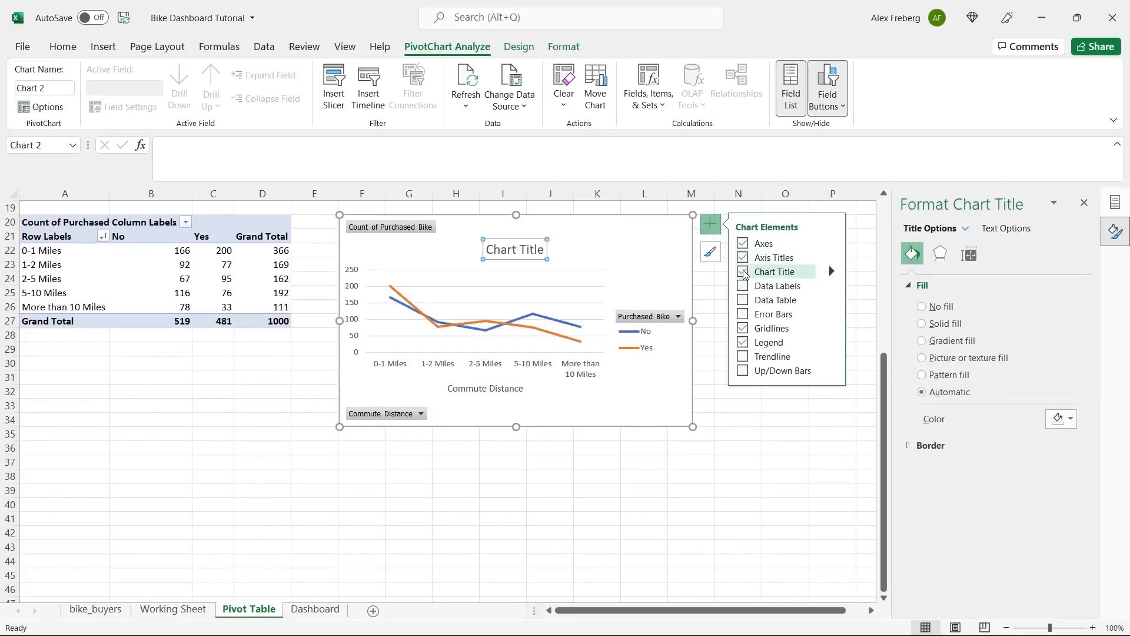
pyautogui.tripleClick(518, 252)
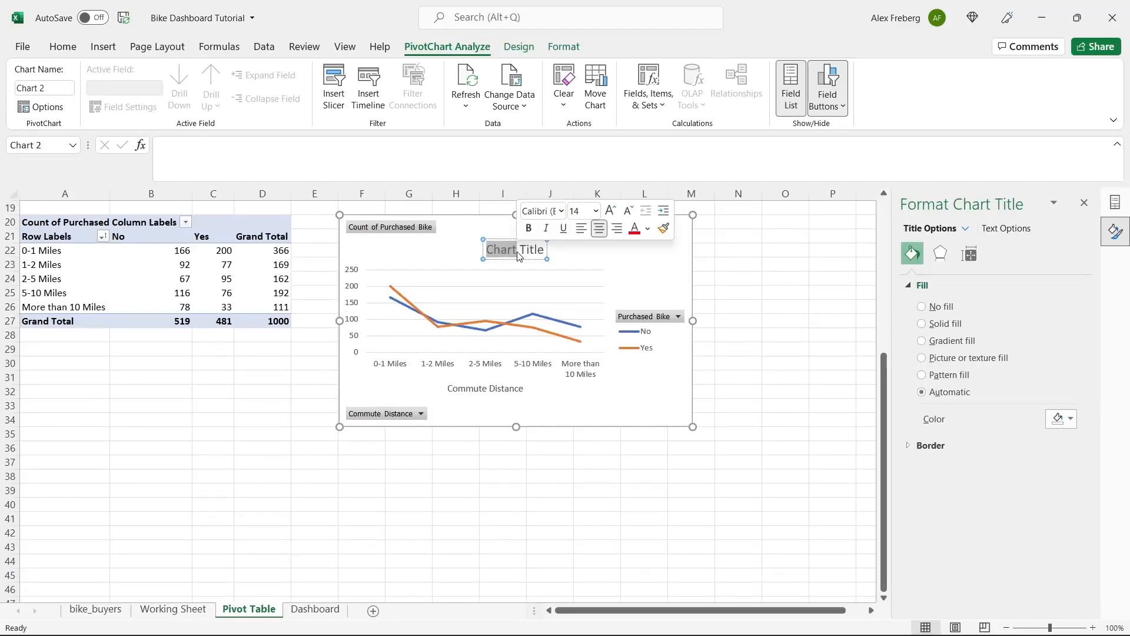
pyautogui.write('Distance')
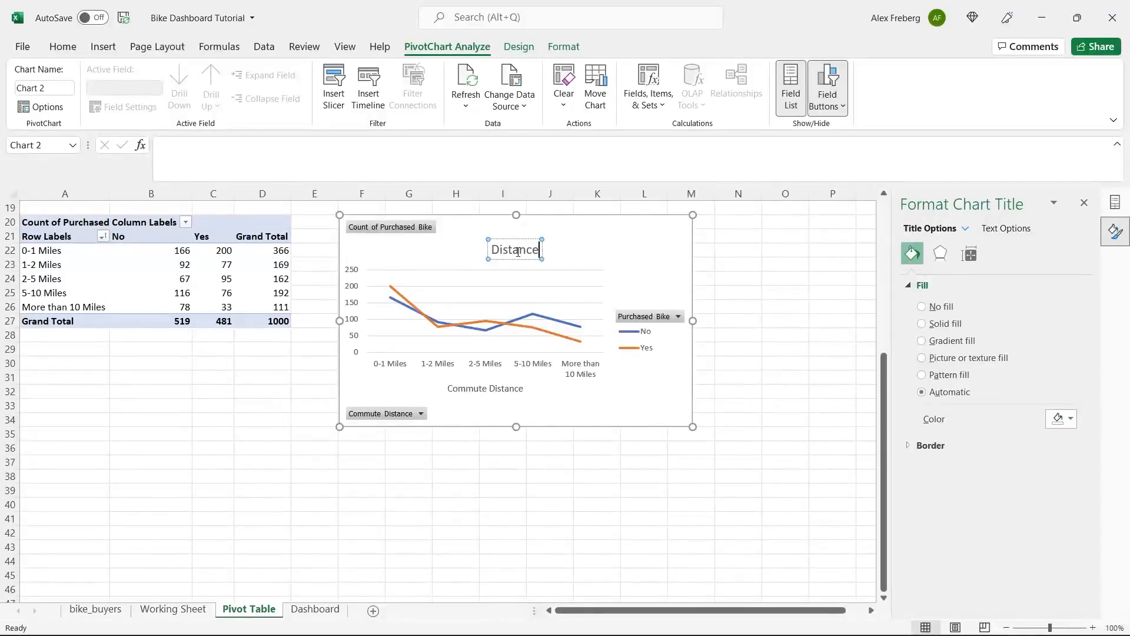
pyautogui.write(' Per Customer')
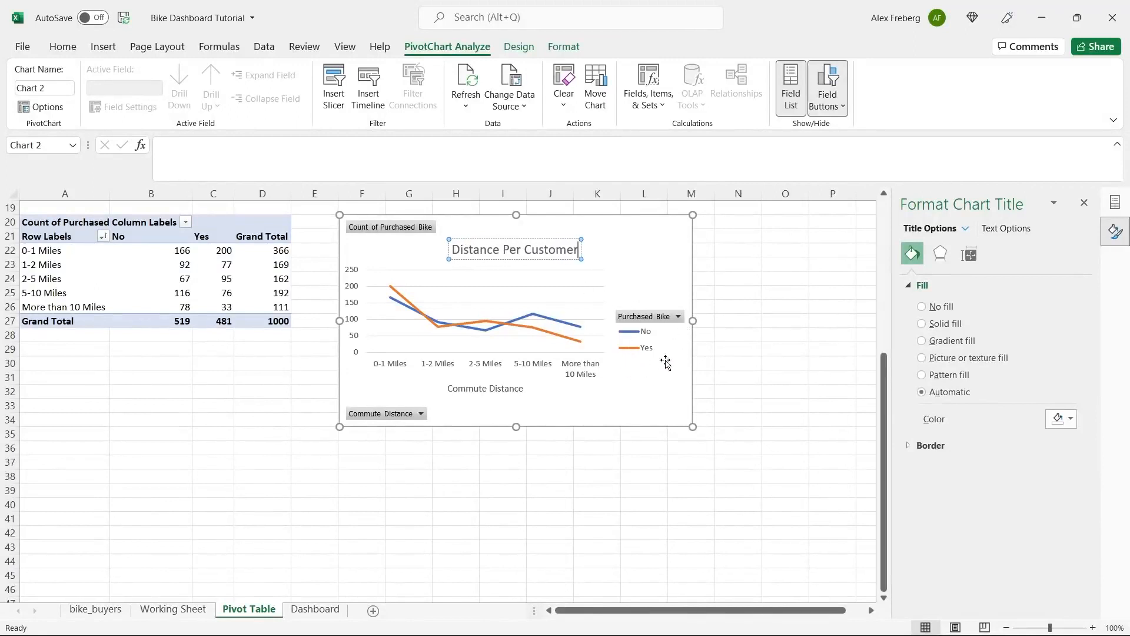
# Replace the whole line chart title with "Customer Commute".
pyautogui.doubleClick(549, 249)
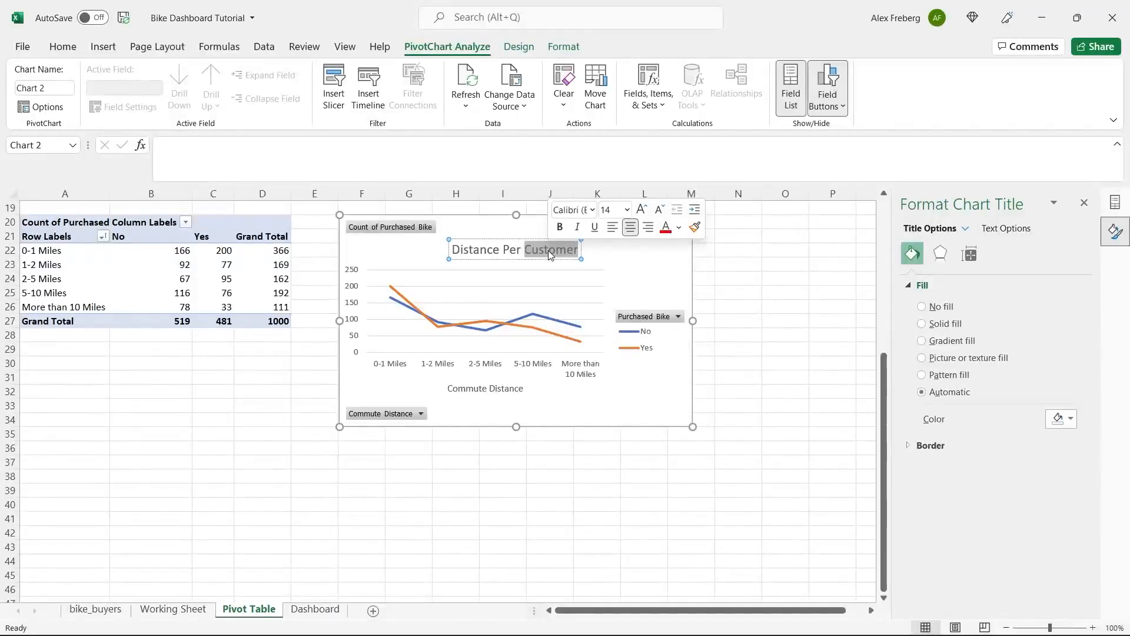
pyautogui.press('BackSpace')
pyautogui.press('BackSpace')
pyautogui.press('BackSpace')
pyautogui.press('BackSpace')
pyautogui.press('BackSpace')
pyautogui.press('BackSpace')
pyautogui.press('BackSpace')
pyautogui.press('BackSpace')
pyautogui.press('BackSpace')
pyautogui.press('BackSpace')
pyautogui.press('BackSpace')
pyautogui.press('BackSpace')
pyautogui.press('BackSpace')
pyautogui.press('BackSpace')
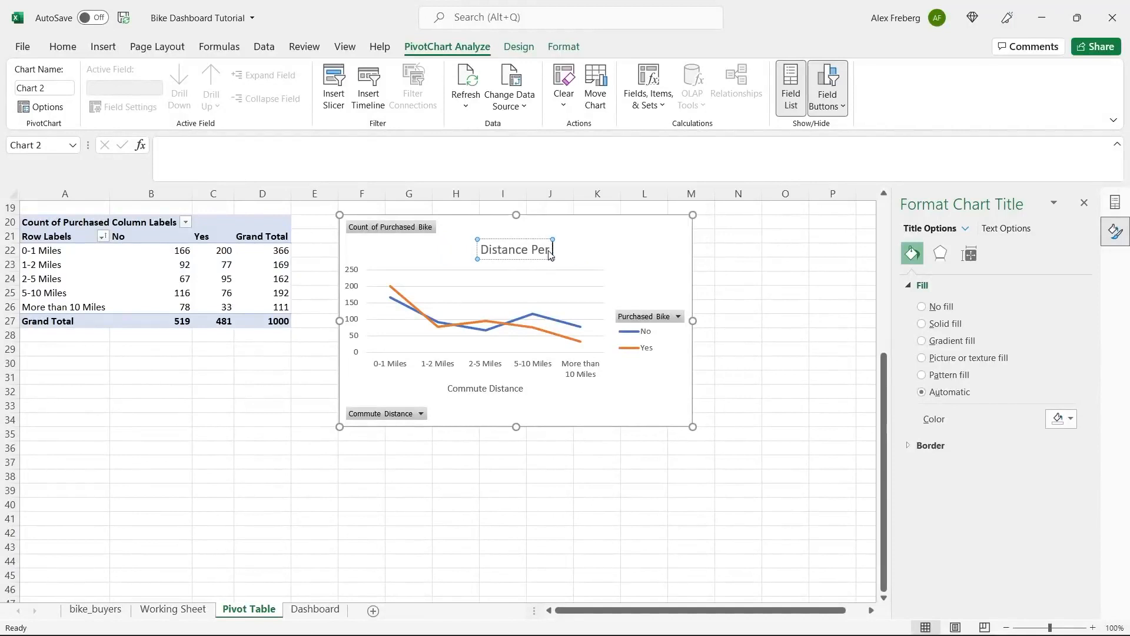
pyautogui.write('Cu')
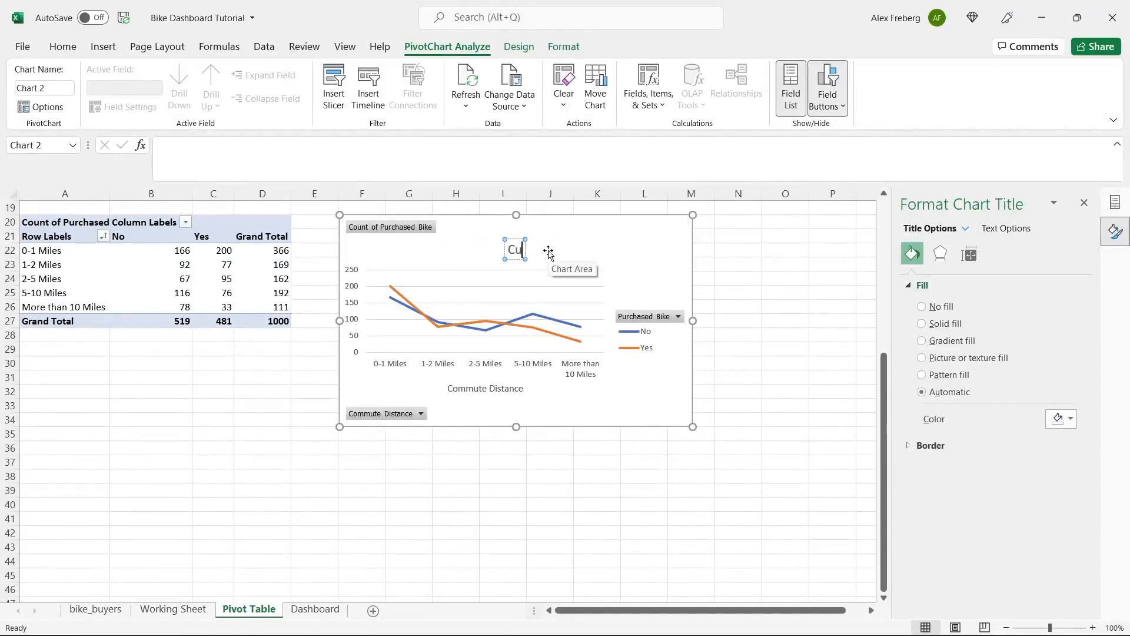
pyautogui.write('stomer Commute')
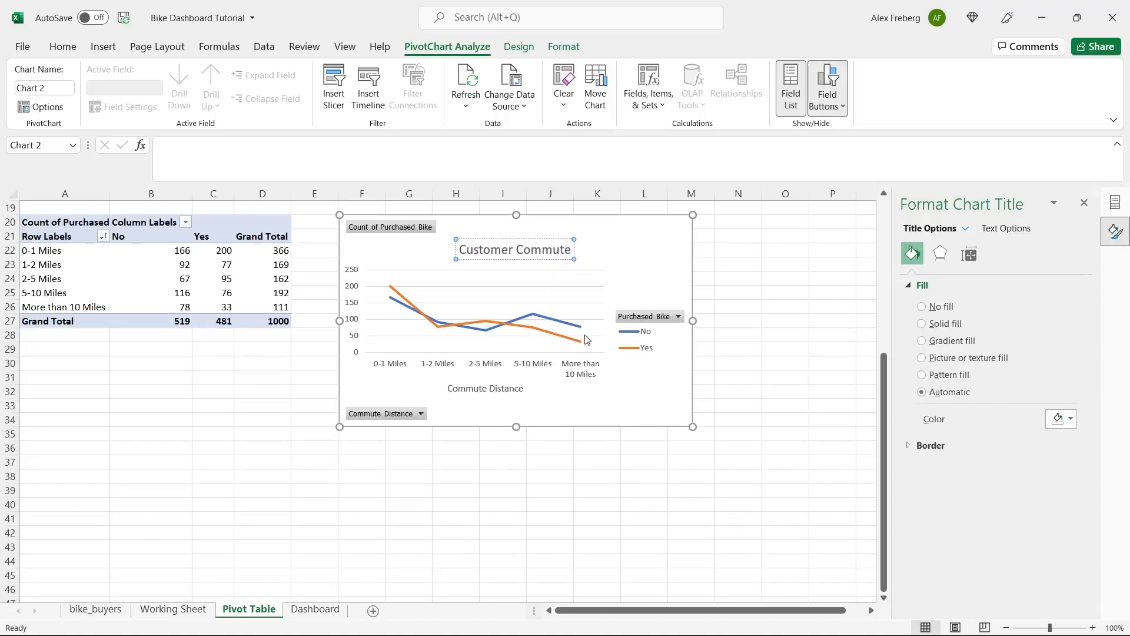
pyautogui.click(635, 382)
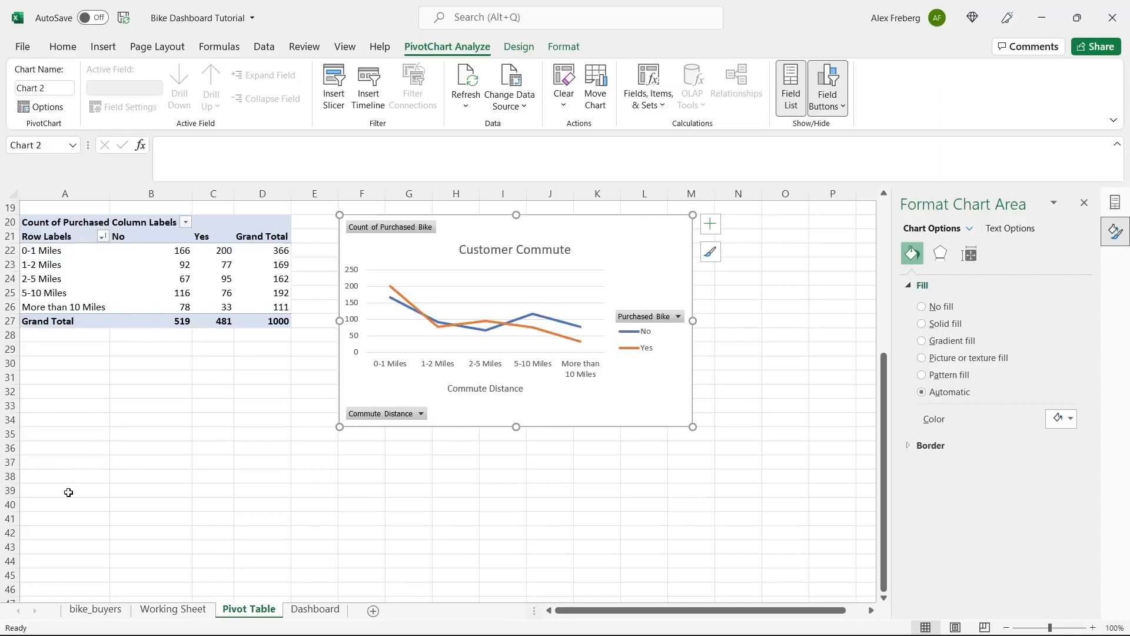
# Insert a PivotTable at cell A41 of the Pivot Table sheet, using range $A$1:$N$1001 of the Working Sheet as its source.
pyautogui.click(67, 511)
pyautogui.scroll(-5, 66, 511)
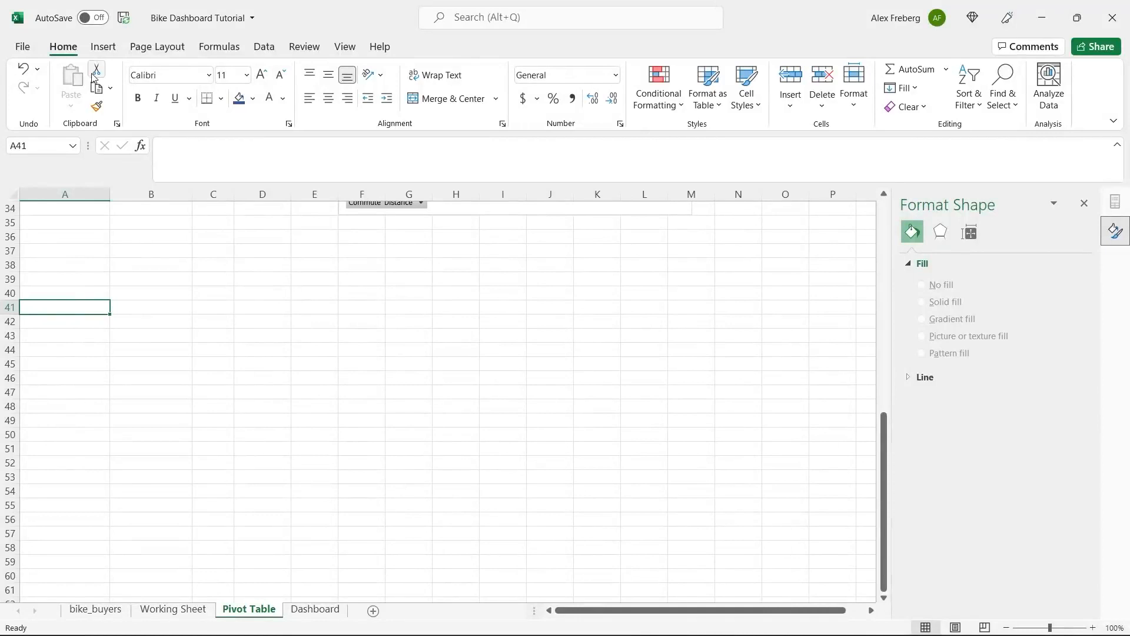
pyautogui.click(103, 46)
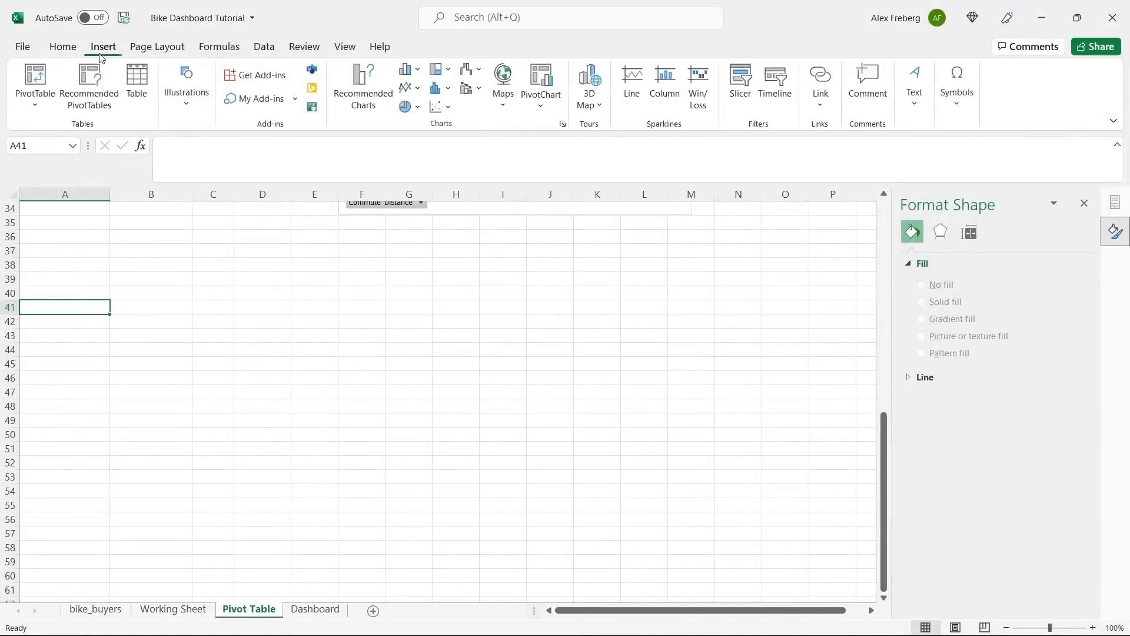
pyautogui.click(35, 74)
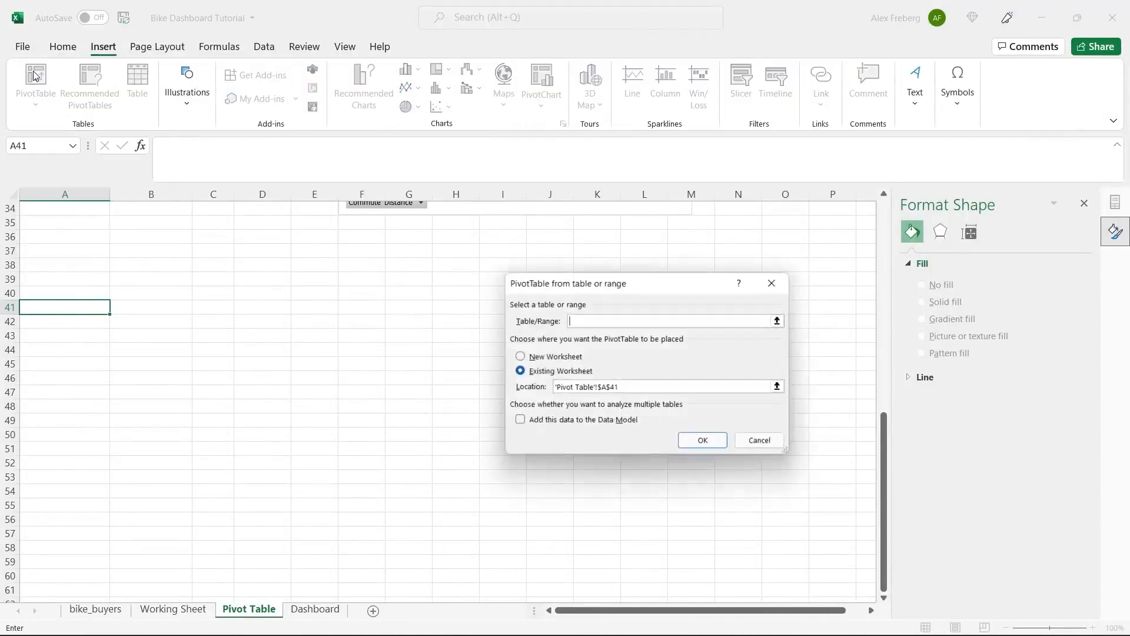
pyautogui.click(175, 610)
pyautogui.click(189, 447)
pyautogui.hotkey('ctrl', 'a')
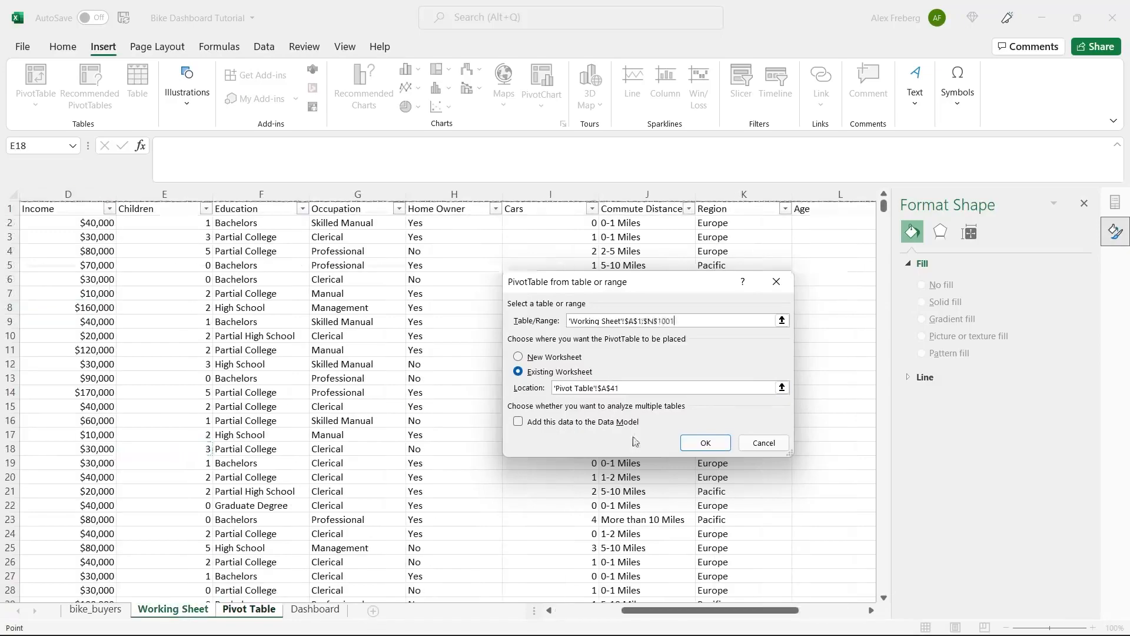
pyautogui.click(706, 442)
pyautogui.click(178, 391)
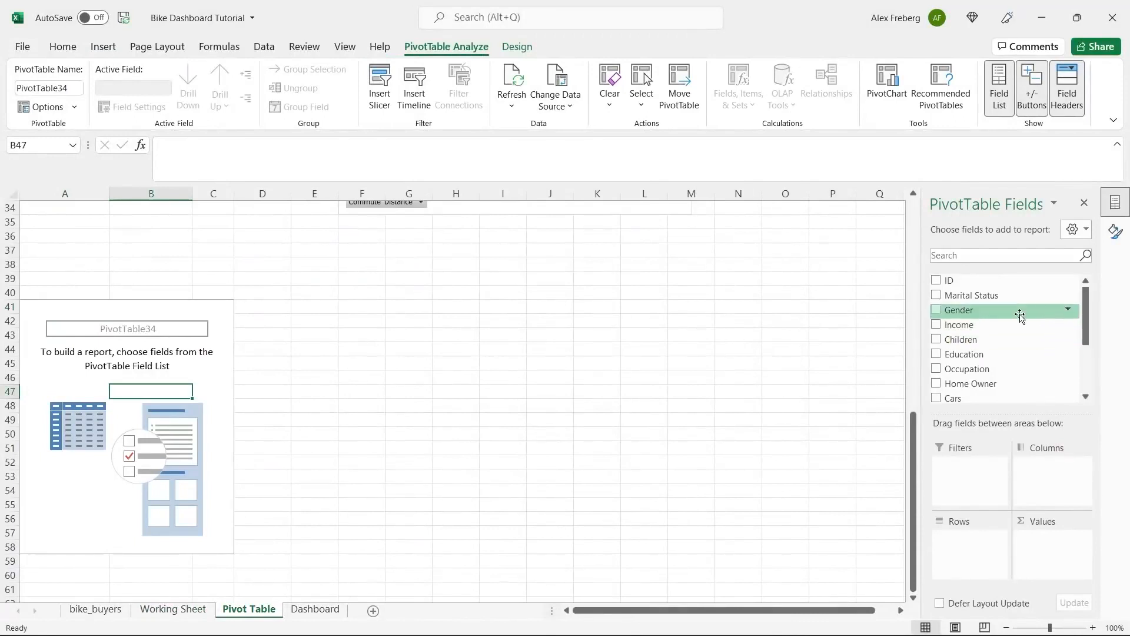
# Lay out the PivotTable at A41 with Age Brackets as rows and Purchased Bike as both columns and counted values.
pyautogui.moveTo(1086, 303); pyautogui.dragTo(1094, 371)
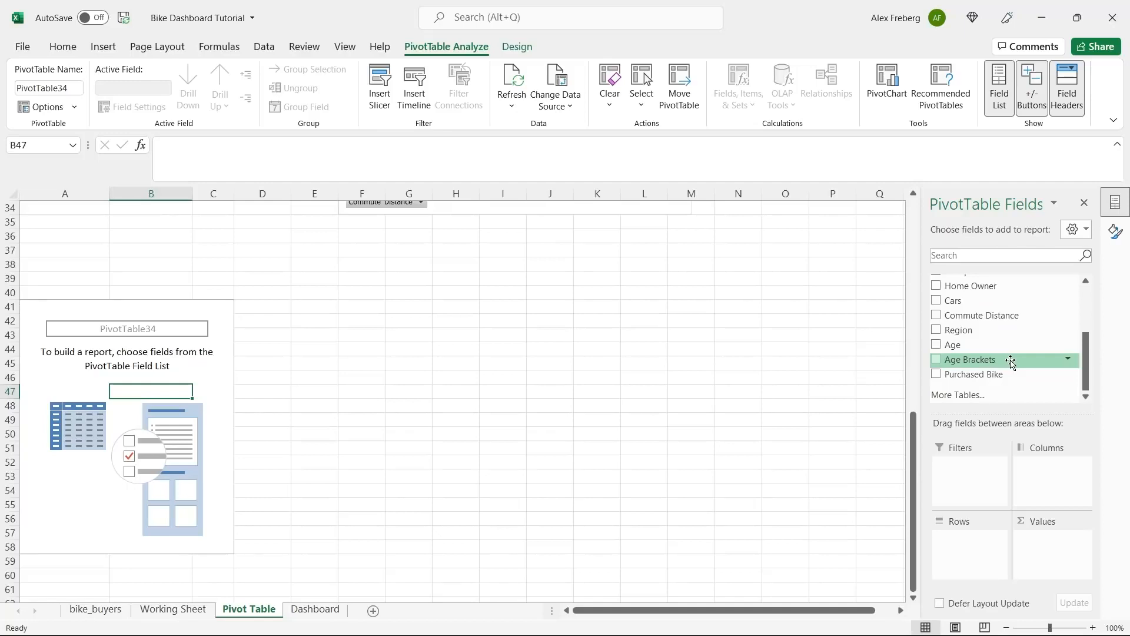
pyautogui.moveTo(1011, 361); pyautogui.dragTo(978, 541)
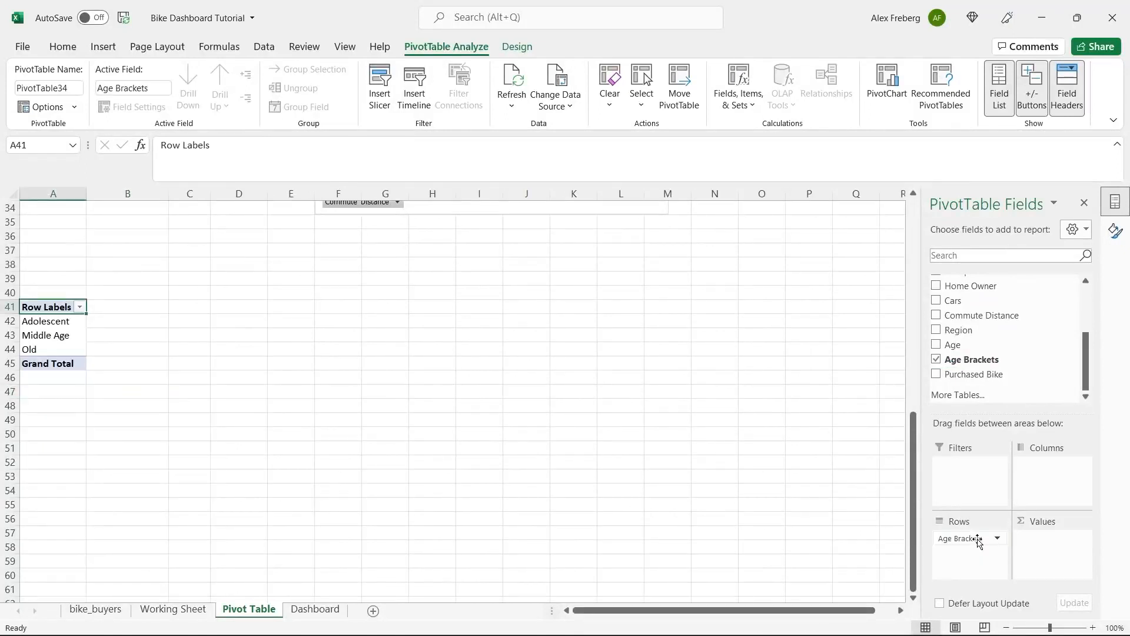
pyautogui.moveTo(1031, 374); pyautogui.dragTo(1046, 556)
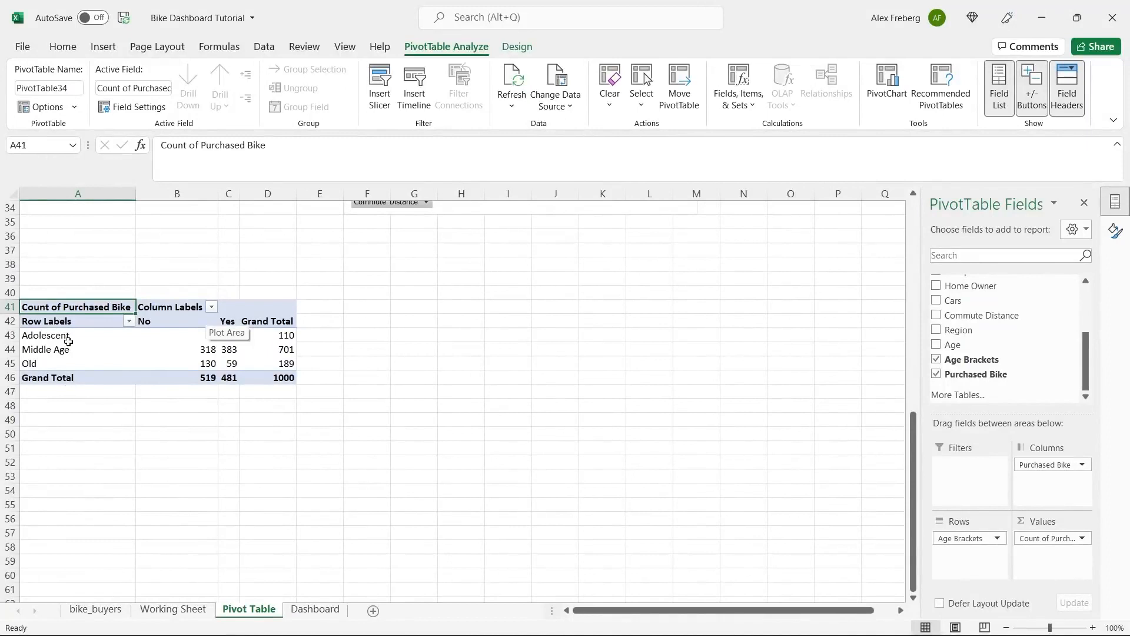
# Compare the line chart subtypes for the age brackets PivotTable, insert a Line with Markers chart and place it beside the table.
pyautogui.click(181, 355)
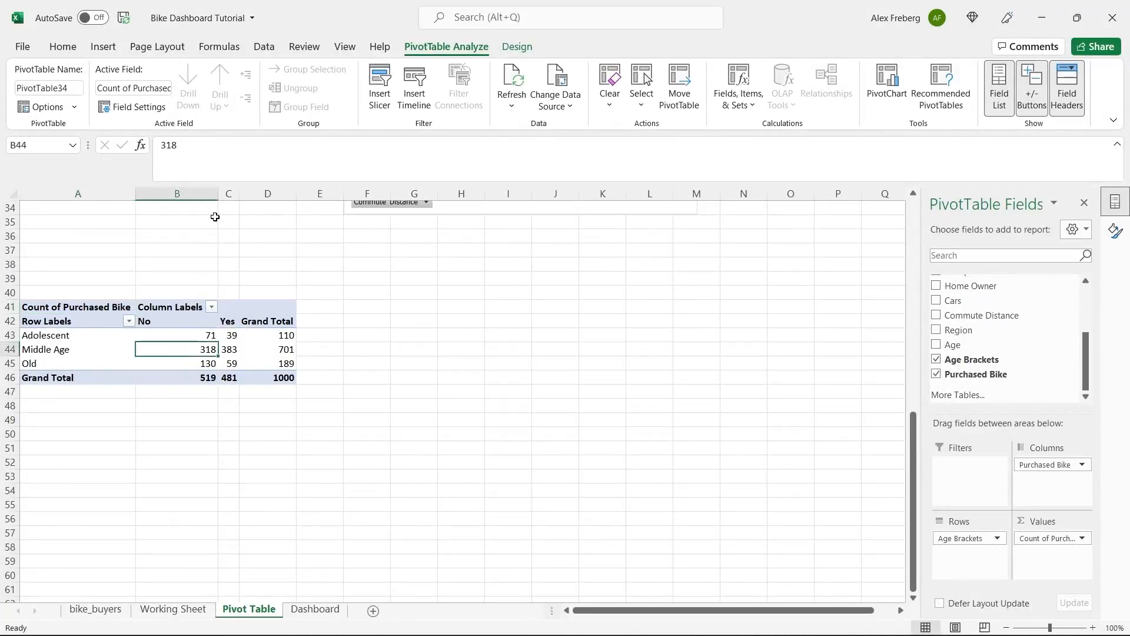
pyautogui.click(103, 47)
pyautogui.click(373, 82)
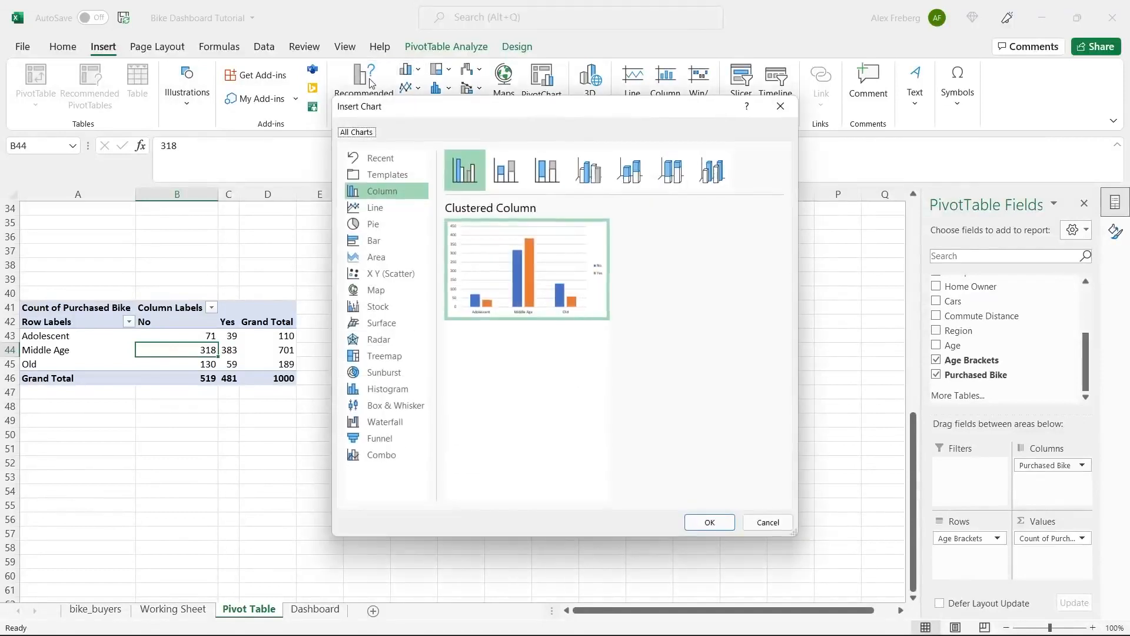
pyautogui.click(393, 211)
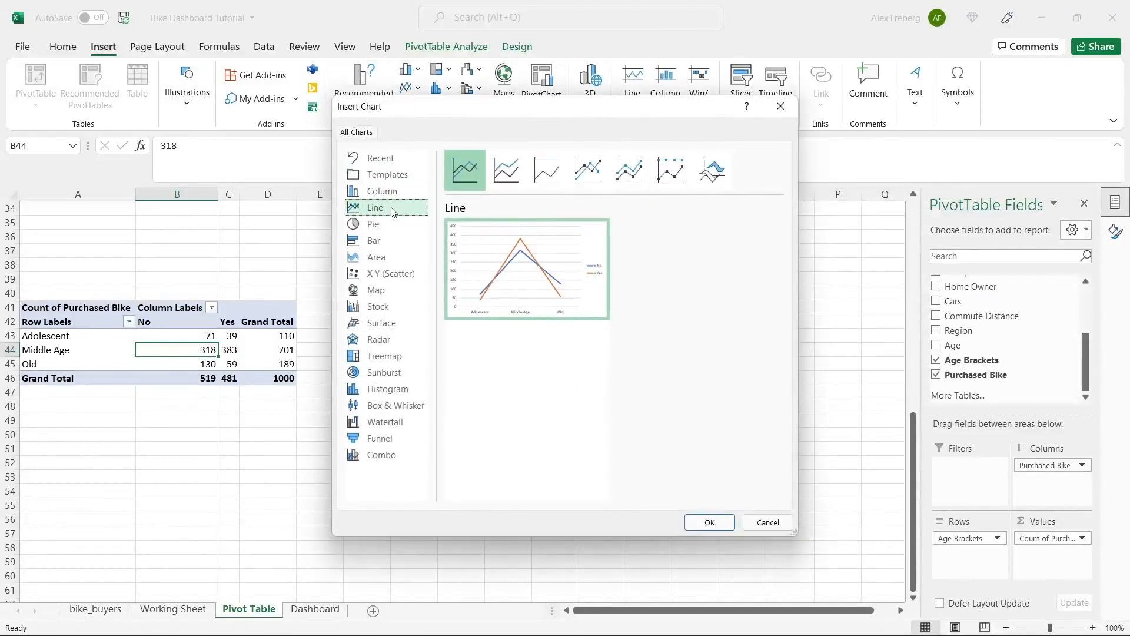
pyautogui.moveTo(472, 246)
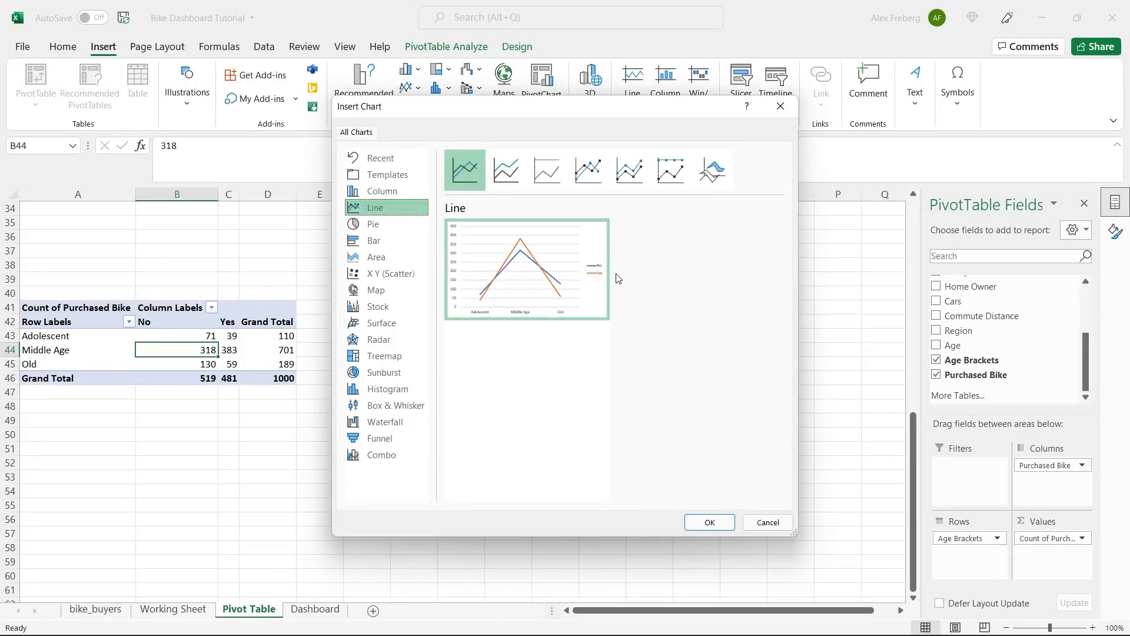
pyautogui.click(630, 170)
pyautogui.click(678, 173)
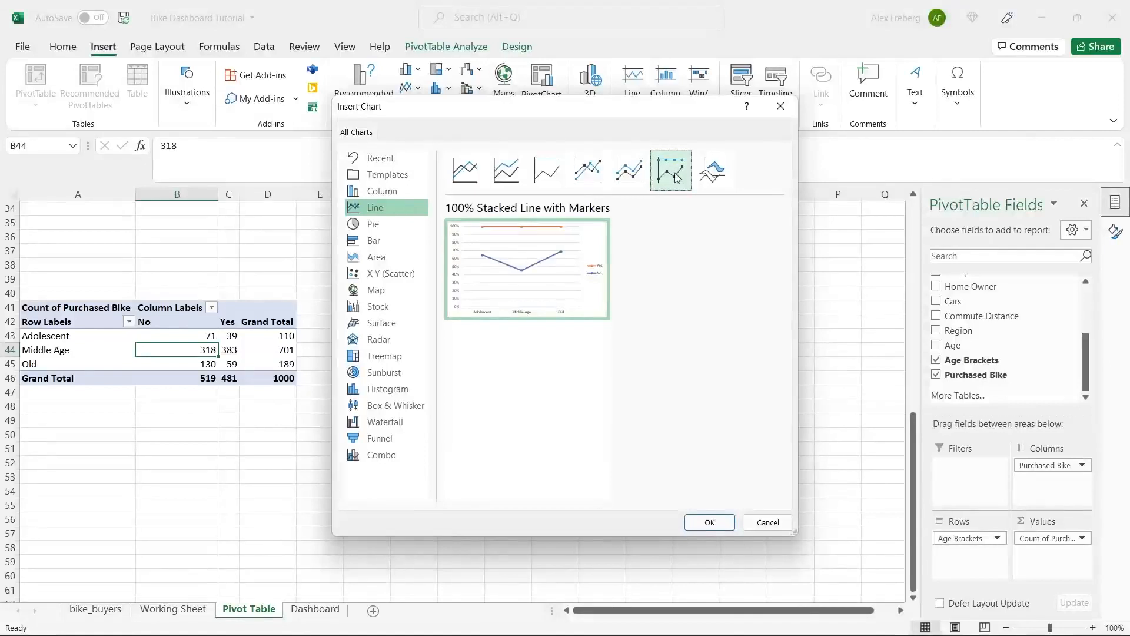
pyautogui.click(631, 174)
pyautogui.click(603, 172)
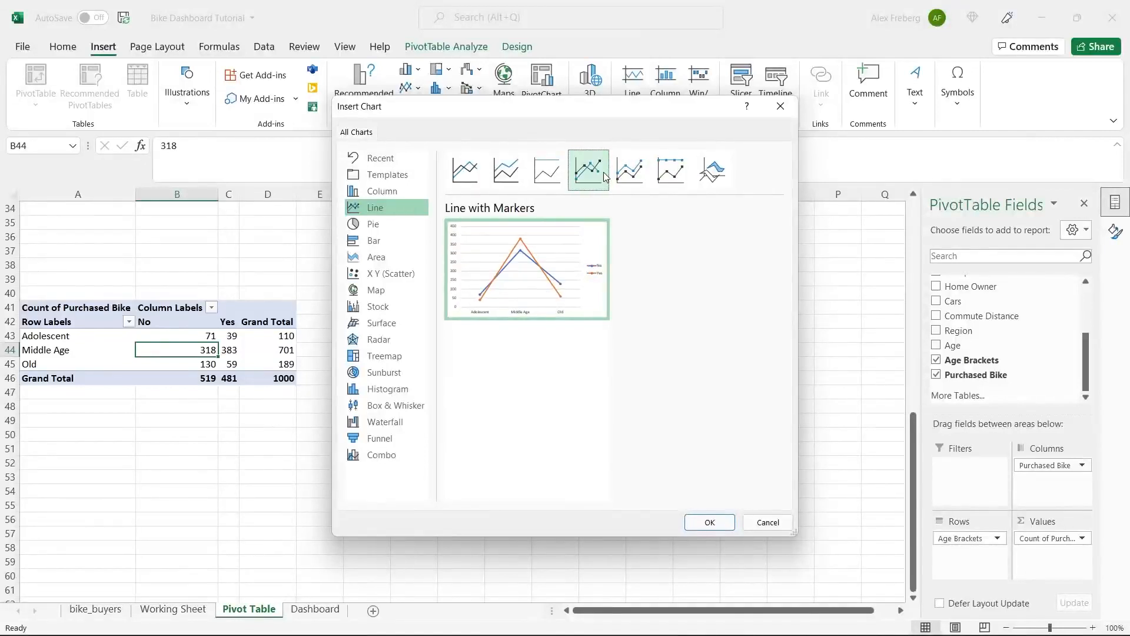
pyautogui.click(464, 167)
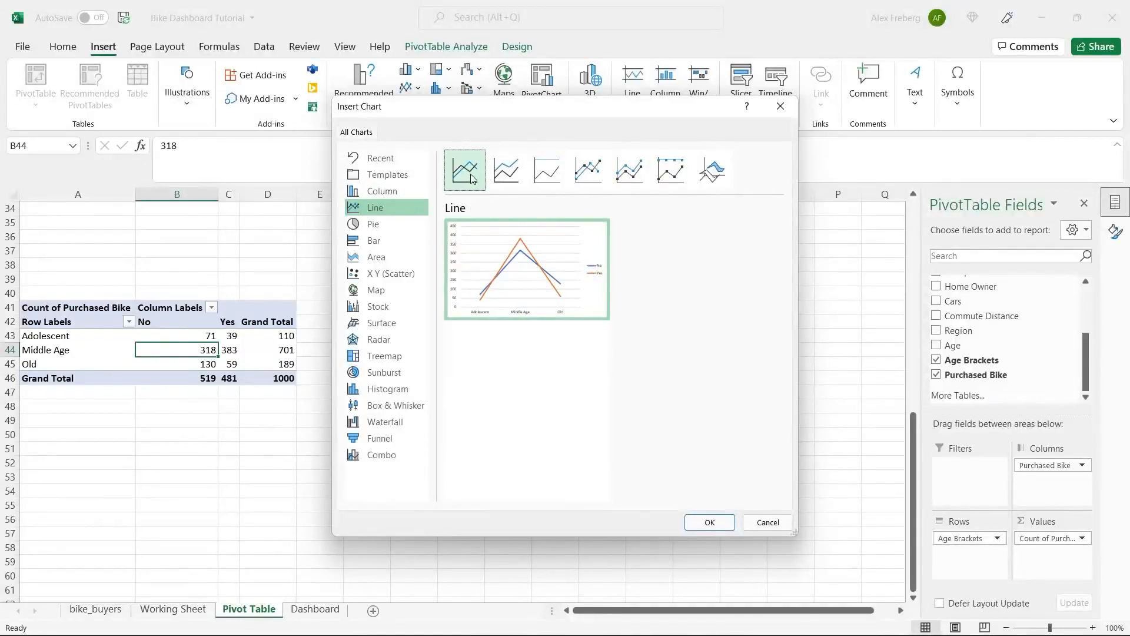
pyautogui.click(589, 172)
pyautogui.click(468, 175)
pyautogui.click(589, 172)
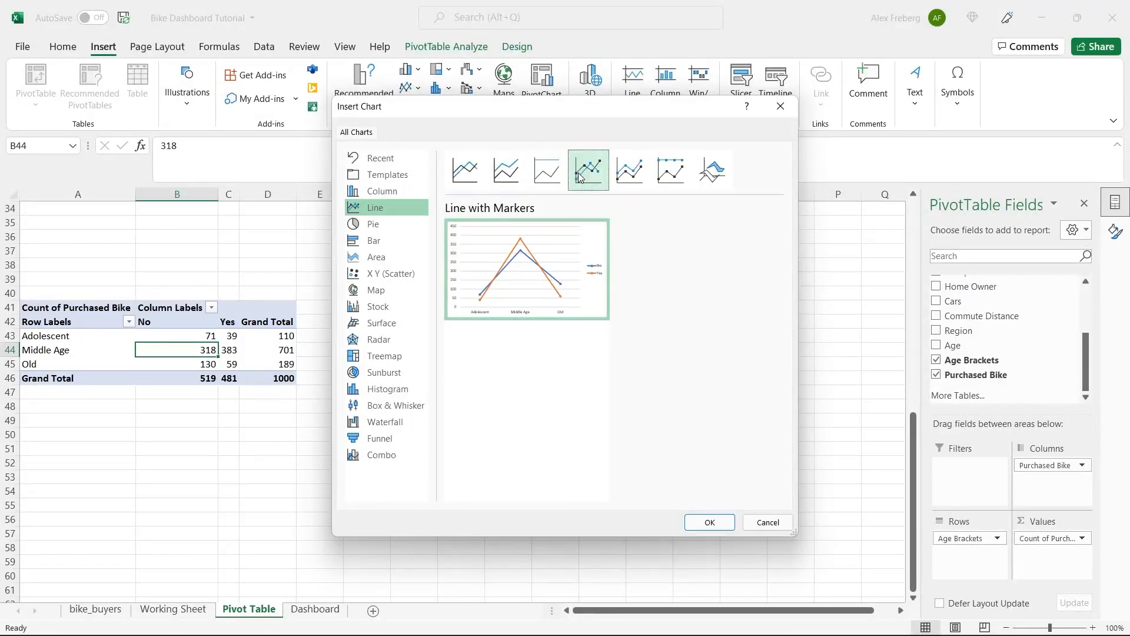
pyautogui.click(712, 524)
pyautogui.moveTo(523, 303); pyautogui.dragTo(571, 305)
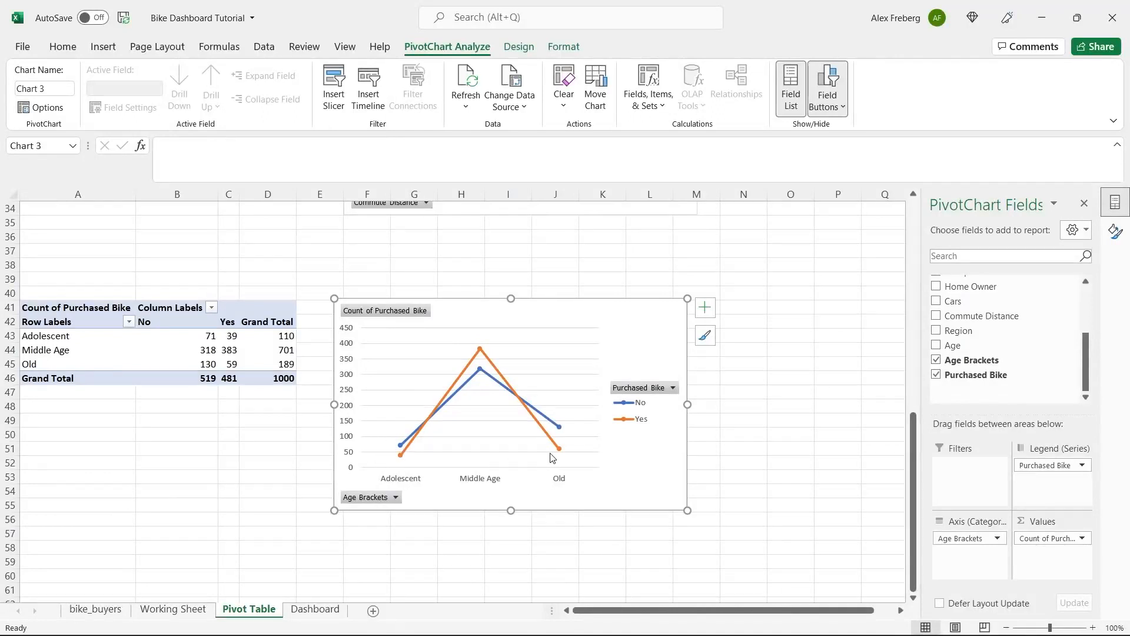
# Add only a primary horizontal axis title to the age brackets line chart, leaving the vertical one off.
pyautogui.moveTo(556, 453)
pyautogui.click(711, 316)
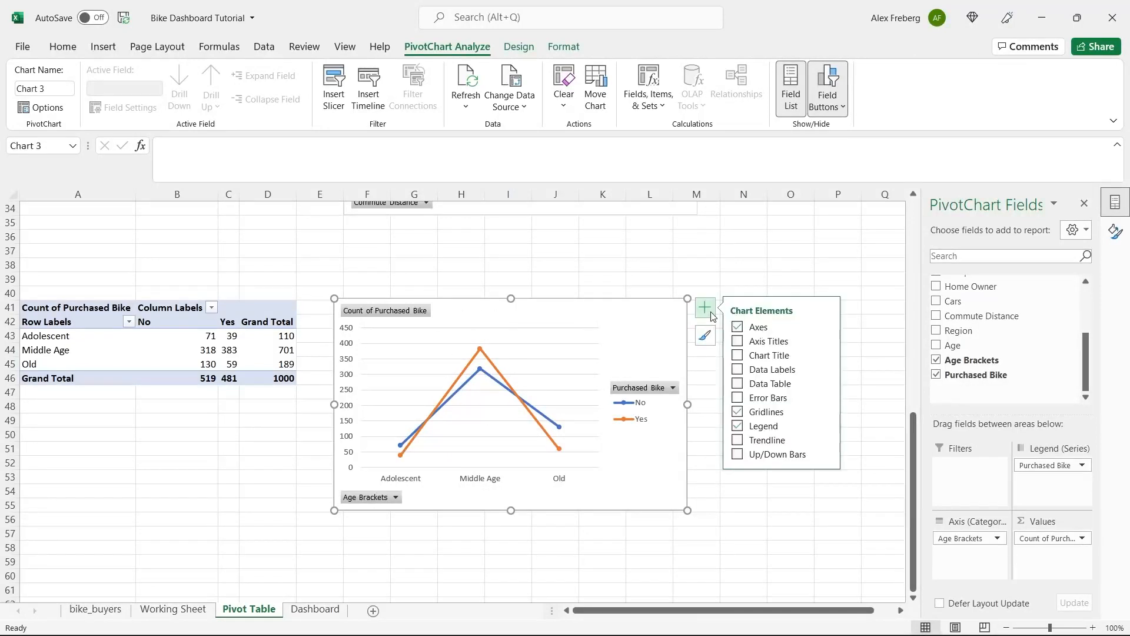
pyautogui.click(740, 342)
pyautogui.click(741, 342)
pyautogui.click(828, 341)
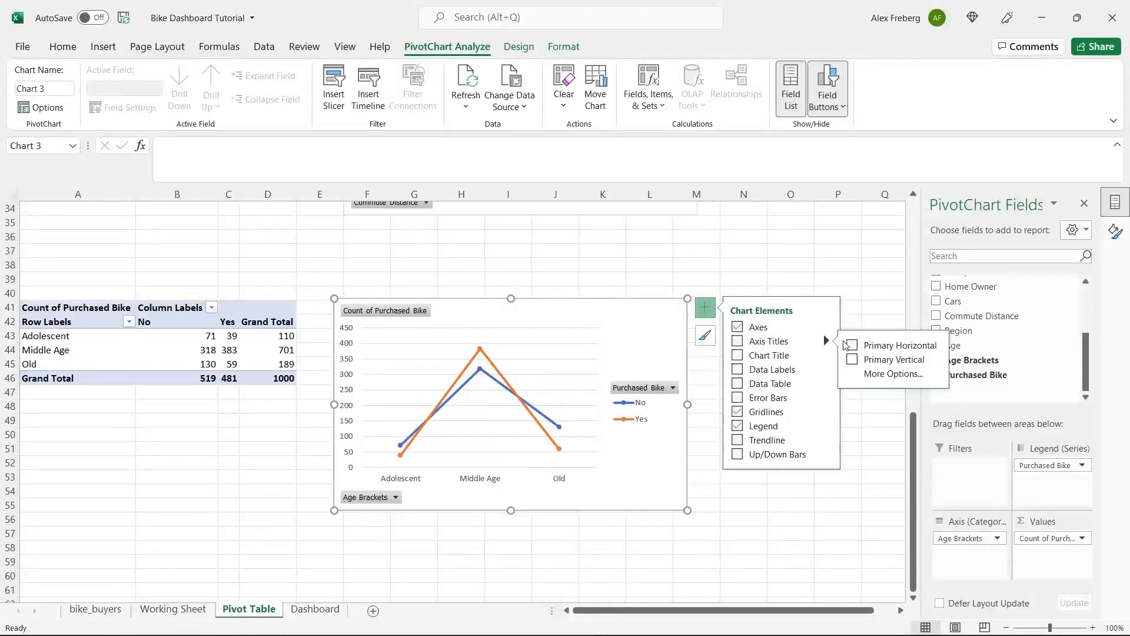
pyautogui.click(854, 361)
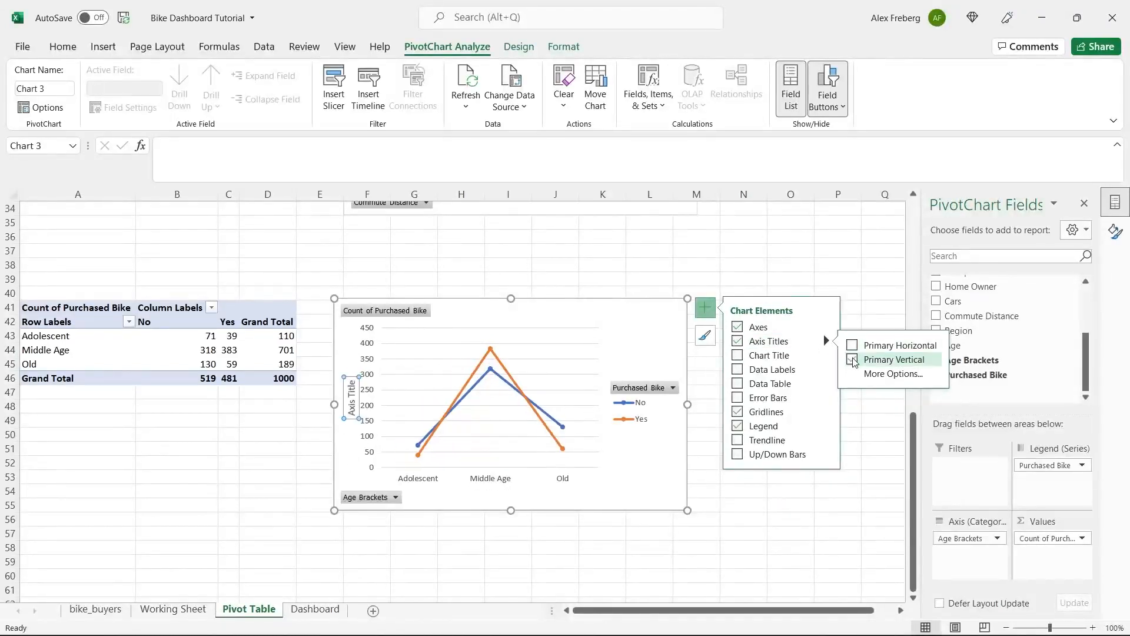
pyautogui.click(853, 361)
pyautogui.click(883, 346)
# Rename the age brackets chart's horizontal axis title placeholder to "Age Bracket".
pyautogui.doubleClick(487, 473)
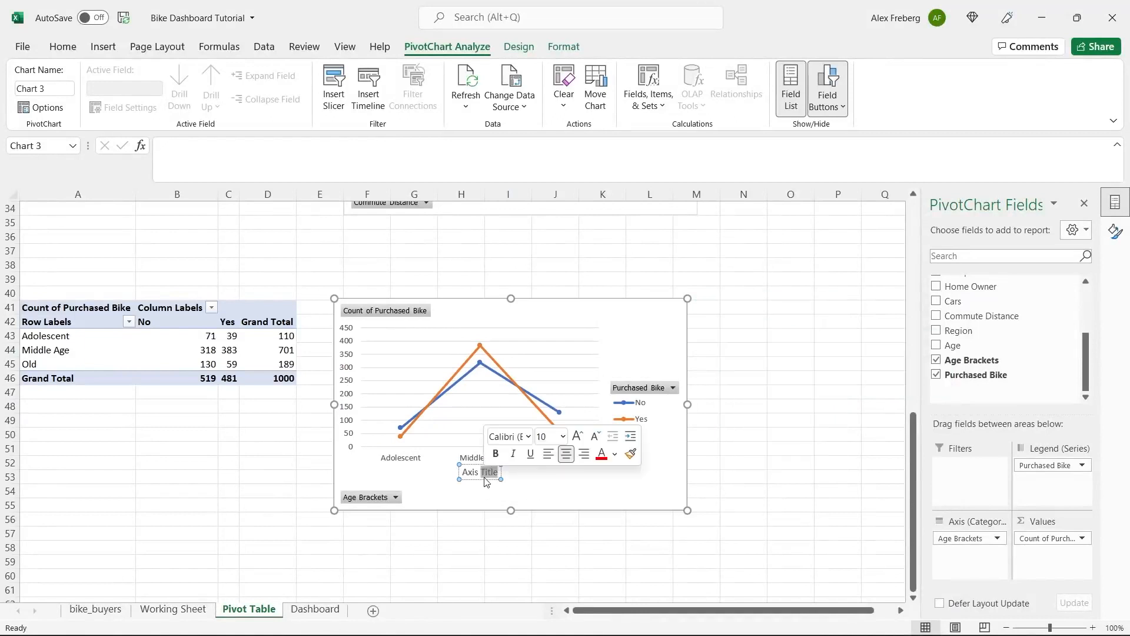
pyautogui.tripleClick(487, 479)
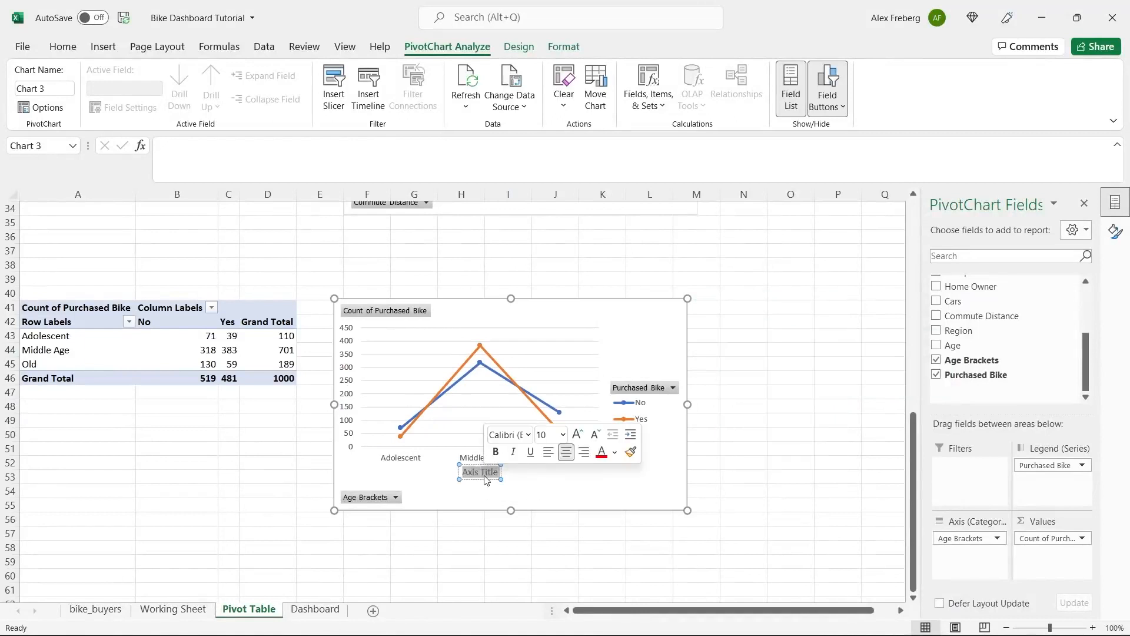
pyautogui.write('Age Bracke')
pyautogui.write('r')
pyautogui.click(540, 491)
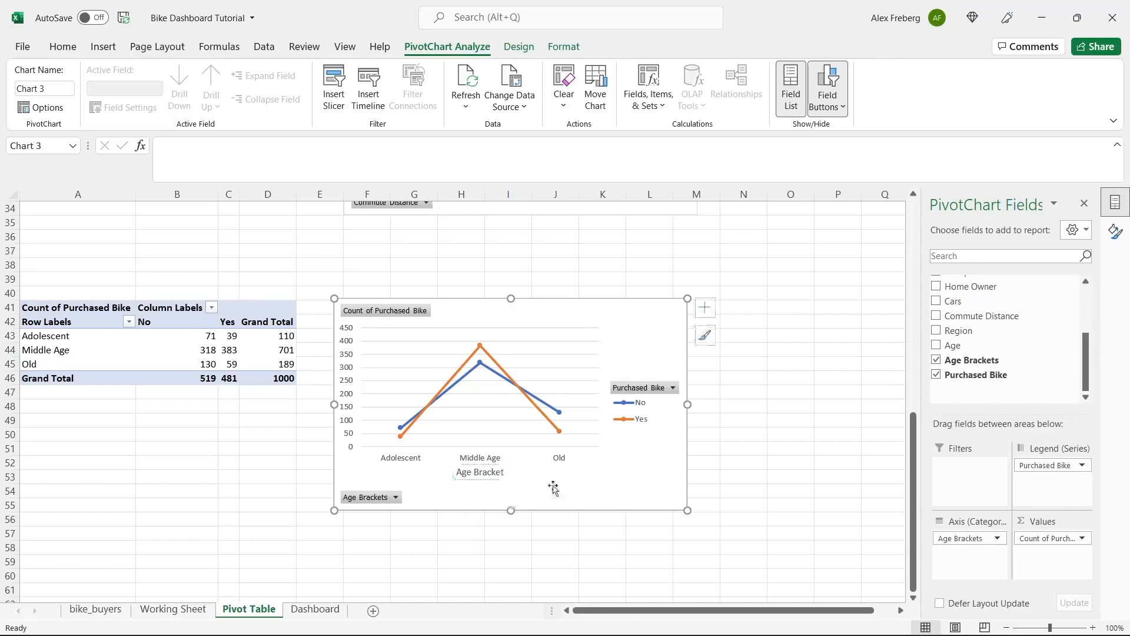
# Add a chart title to the age brackets line chart reading "Customer Age Brackets".
pyautogui.click(705, 307)
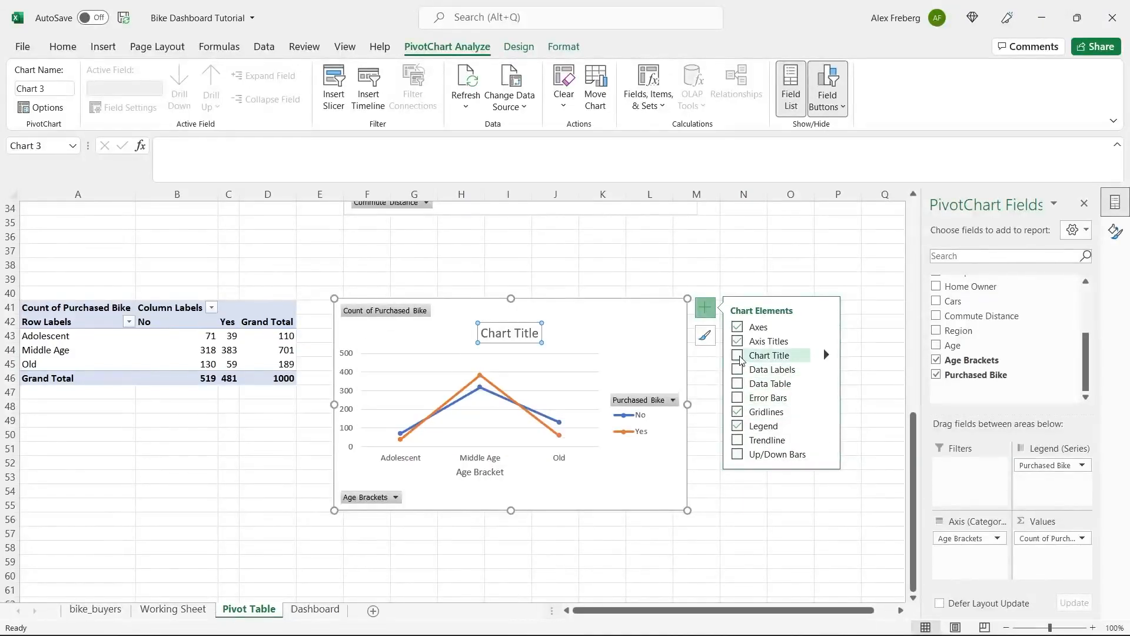
pyautogui.doubleClick(507, 337)
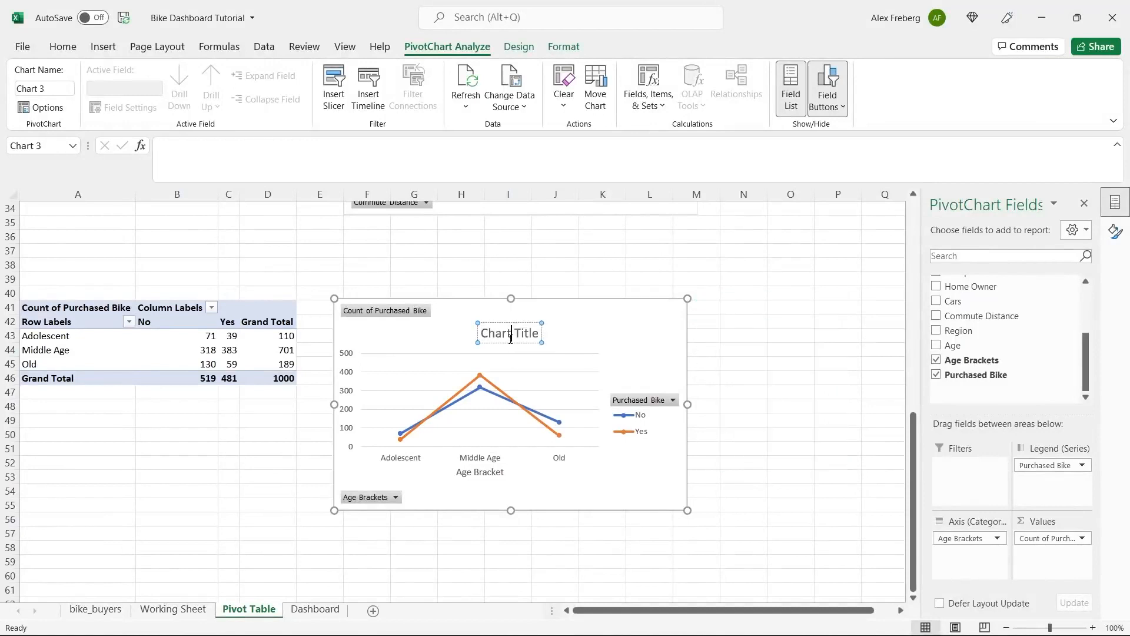
pyautogui.tripleClick(510, 344)
pyautogui.write('Cus')
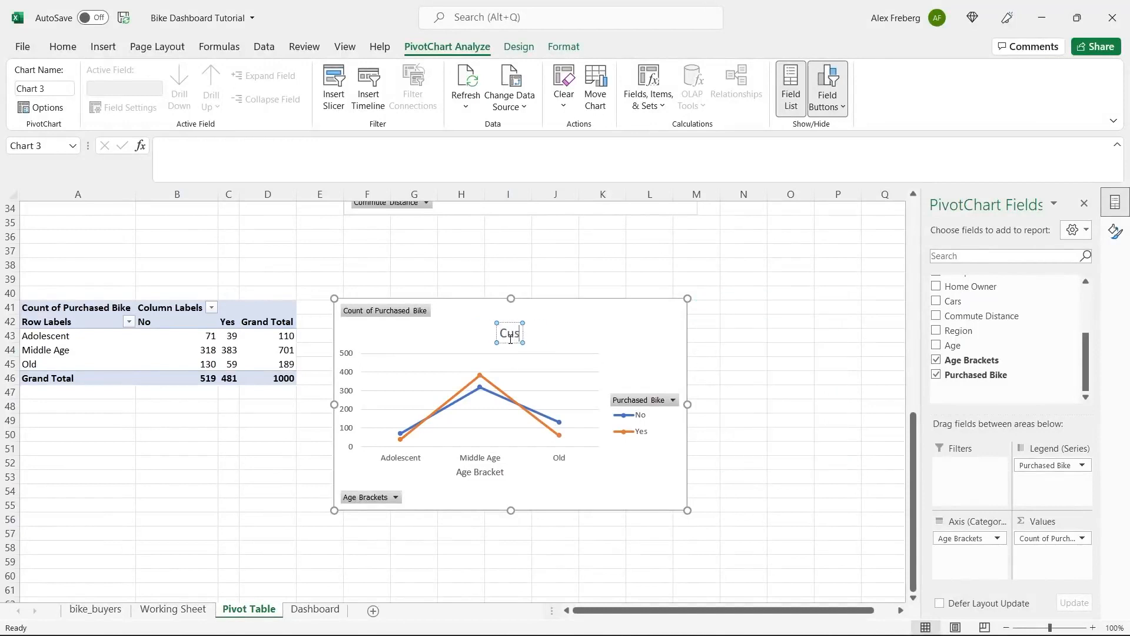
pyautogui.write('tomer Age Brackets')
pyautogui.click(659, 328)
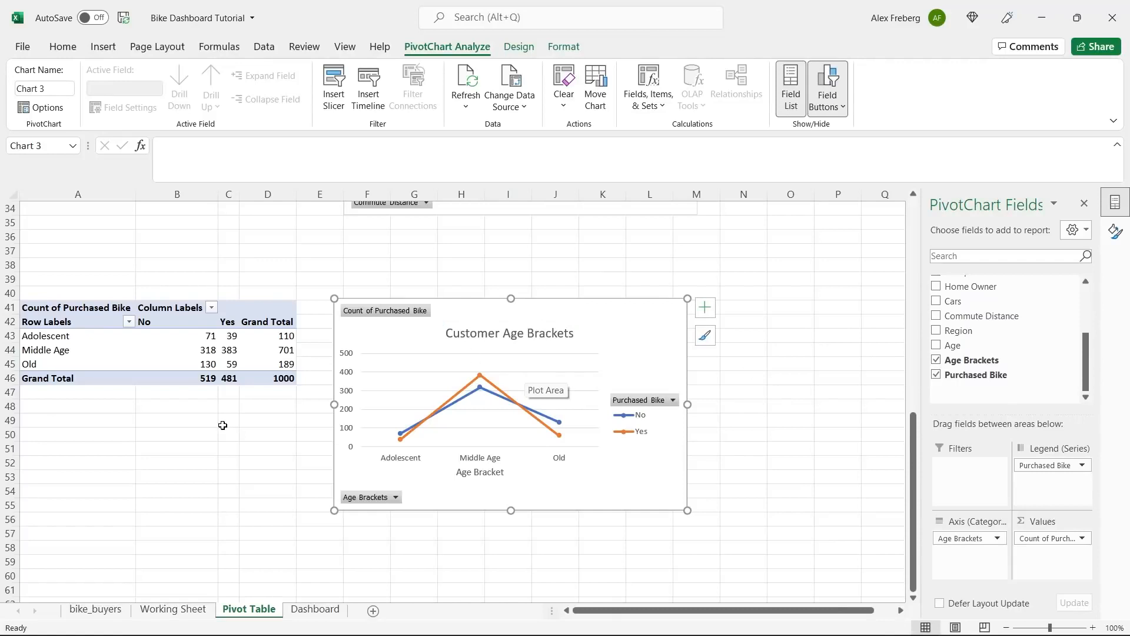
# Copy the whole age brackets PivotTable, A41:D46, and paste the duplicate at cell A58.
pyautogui.scroll(-1, 223, 425)
pyautogui.click(154, 297)
pyautogui.hotkey('ctrl', 'c')
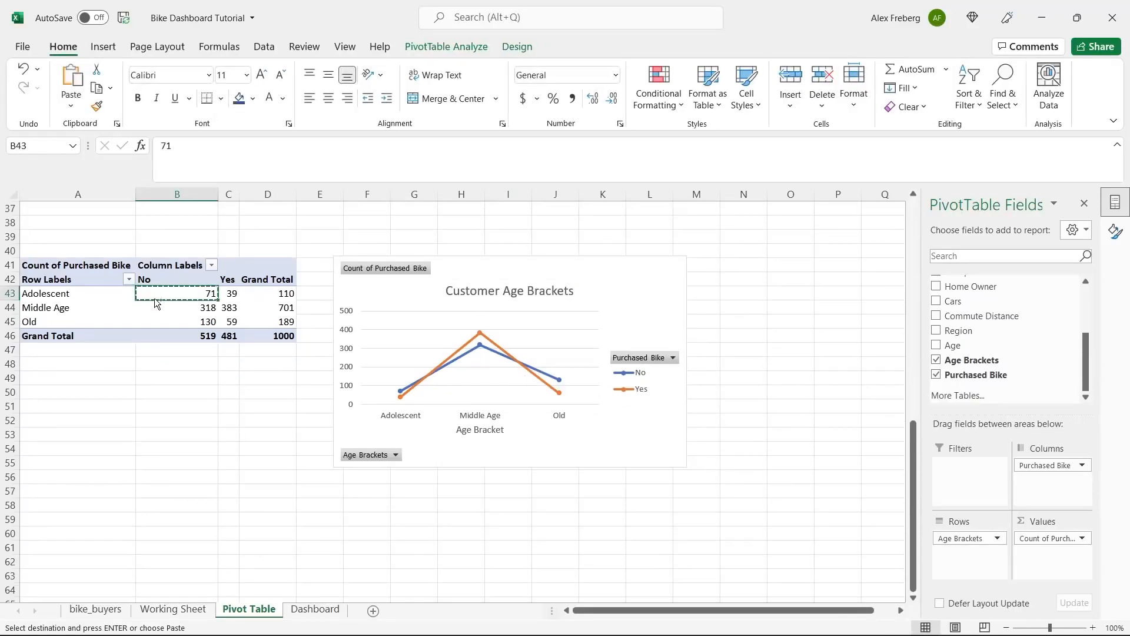
pyautogui.click(63, 267)
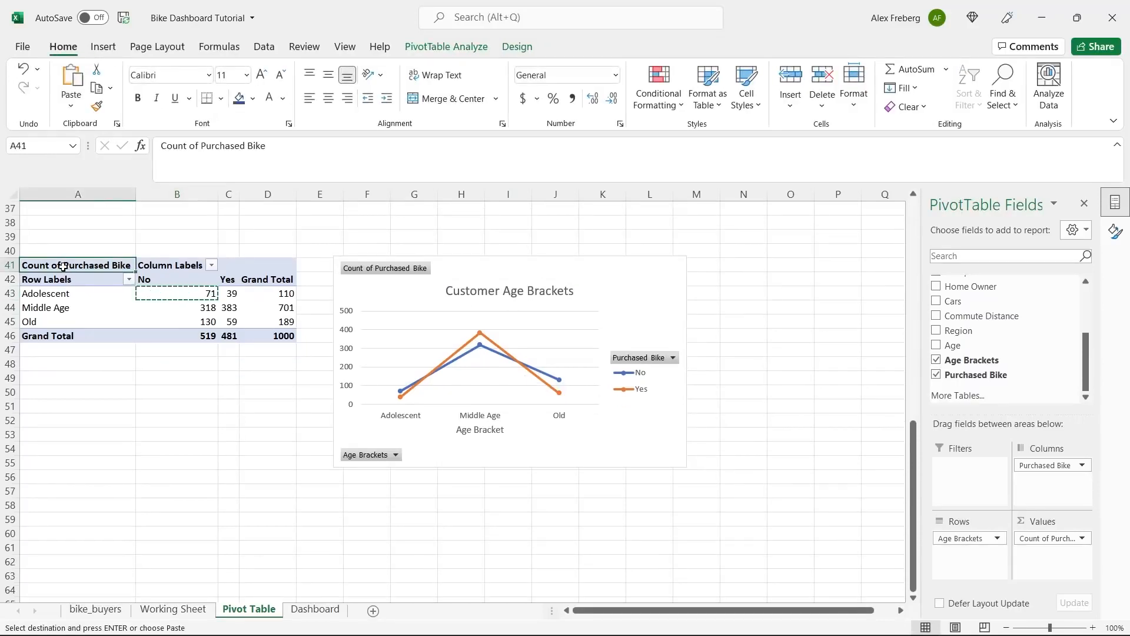
pyautogui.keyDown('shift'); pyautogui.click(284, 334); pyautogui.keyUp('shift')
pyautogui.hotkey('ctrl', 'c')
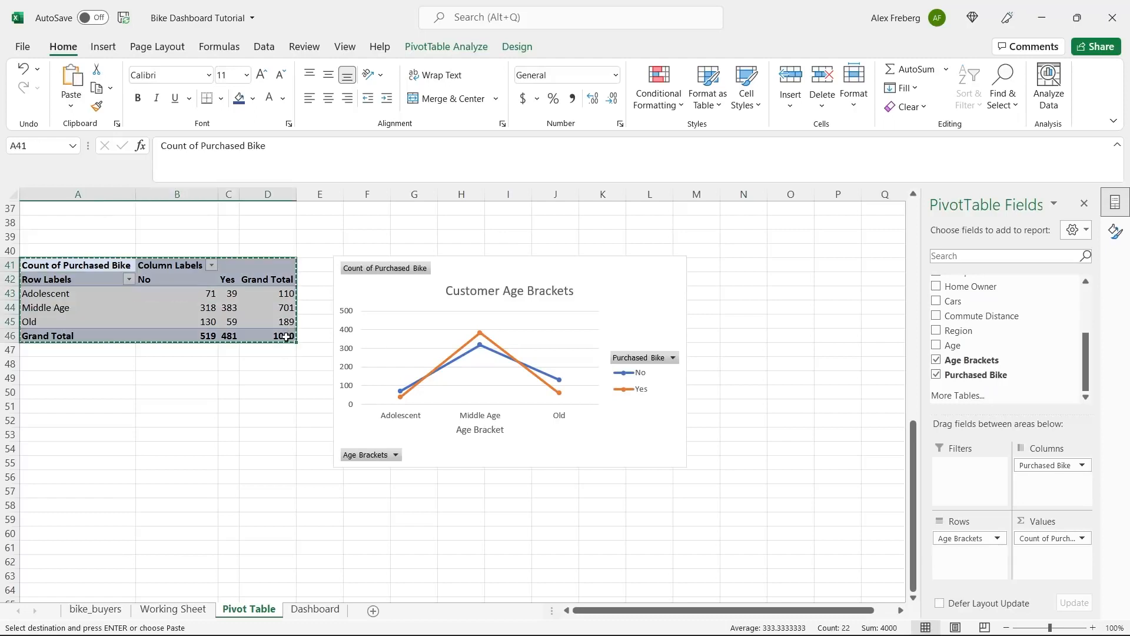
pyautogui.click(82, 504)
pyautogui.hotkey('ctrl', 'v')
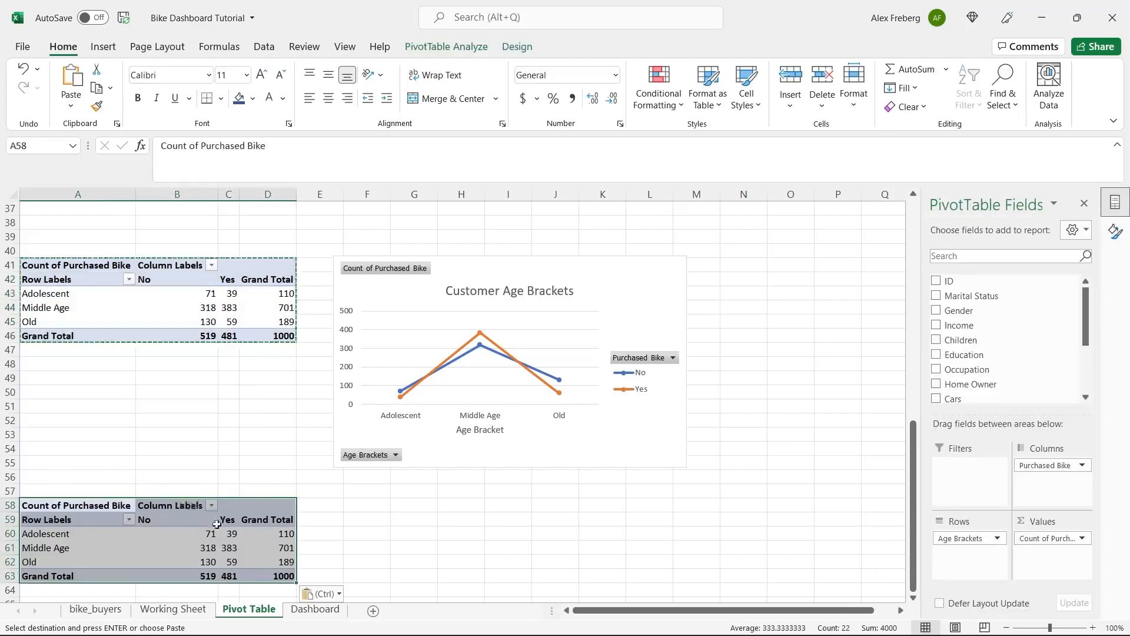
# Replace the Age Brackets row field with Age in the duplicated PivotTable at A58.
pyautogui.click(229, 533)
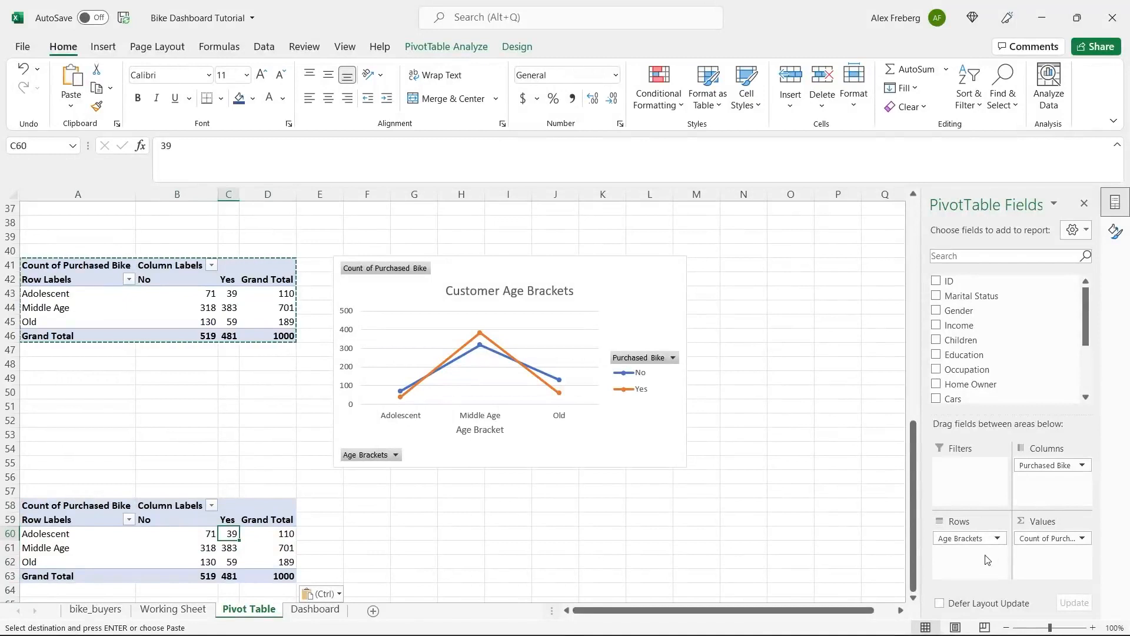
pyautogui.moveTo(972, 541); pyautogui.dragTo(1086, 367)
pyautogui.moveTo(954, 345); pyautogui.dragTo(952, 548)
# Insert a Line with Markers PivotChart from the Age PivotTable at A58 and place it below the Customer Age Brackets chart.
pyautogui.scroll(-3, 320, 489)
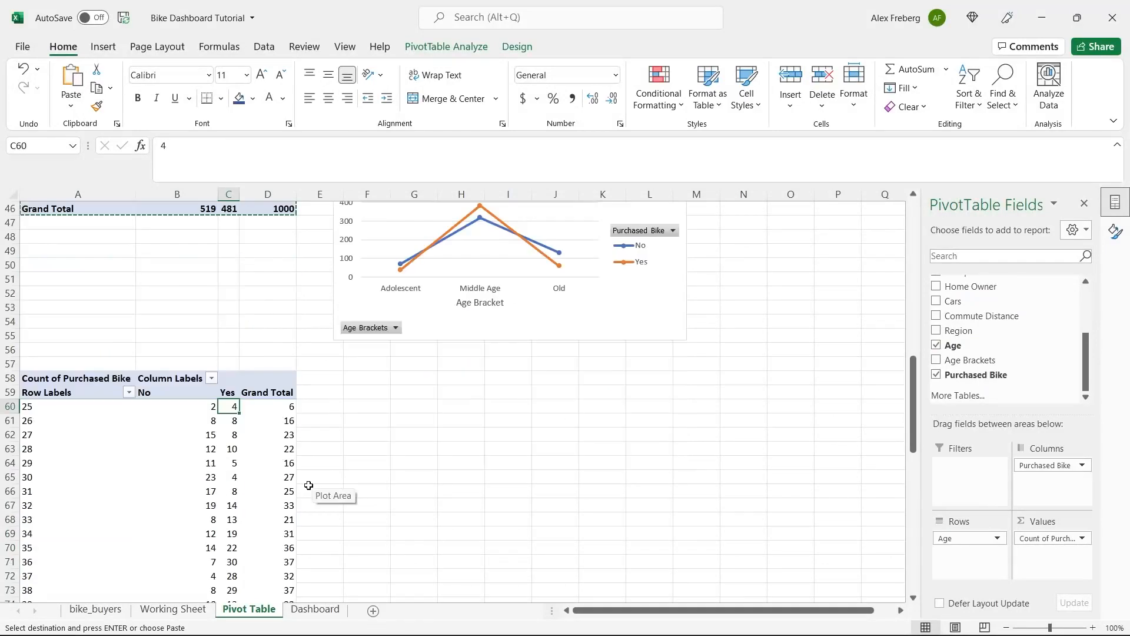
pyautogui.click(248, 465)
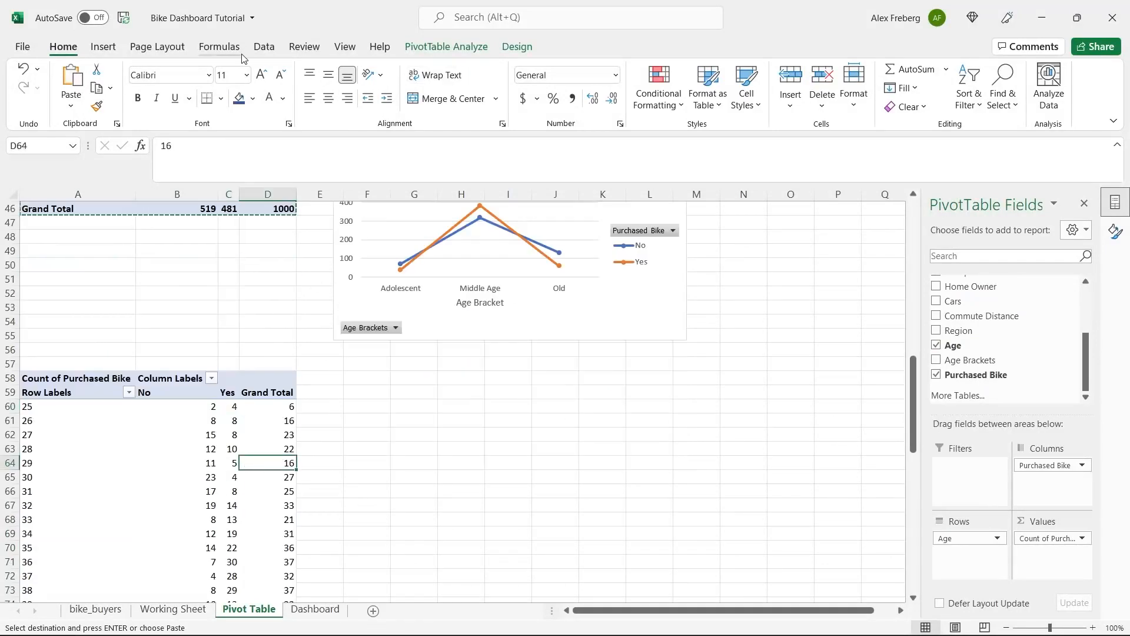
pyautogui.click(105, 46)
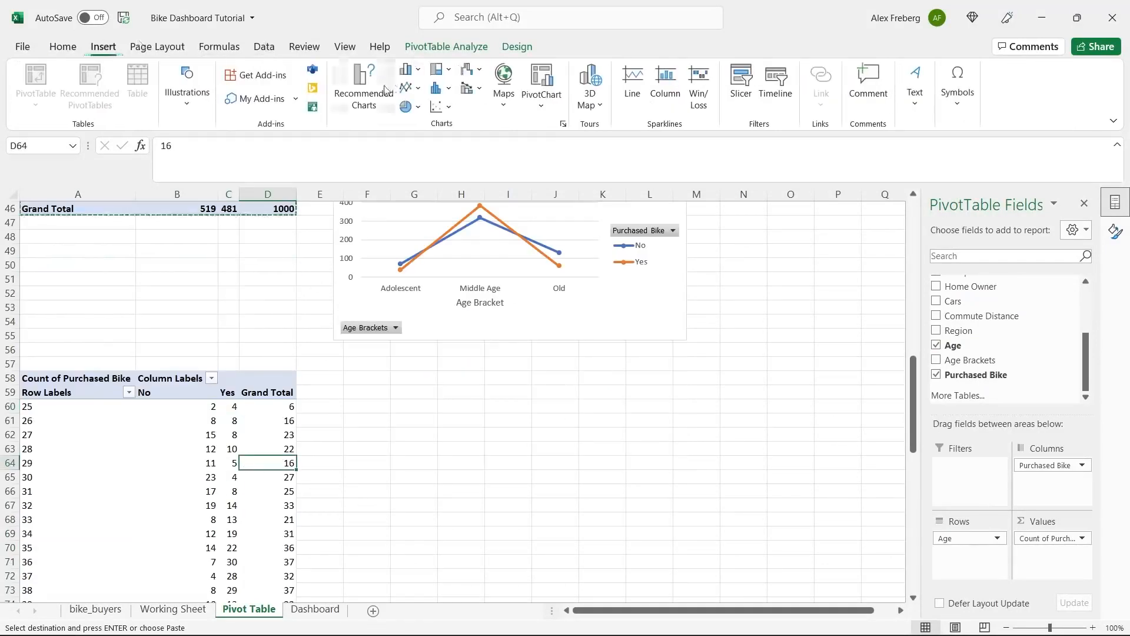
pyautogui.click(364, 79)
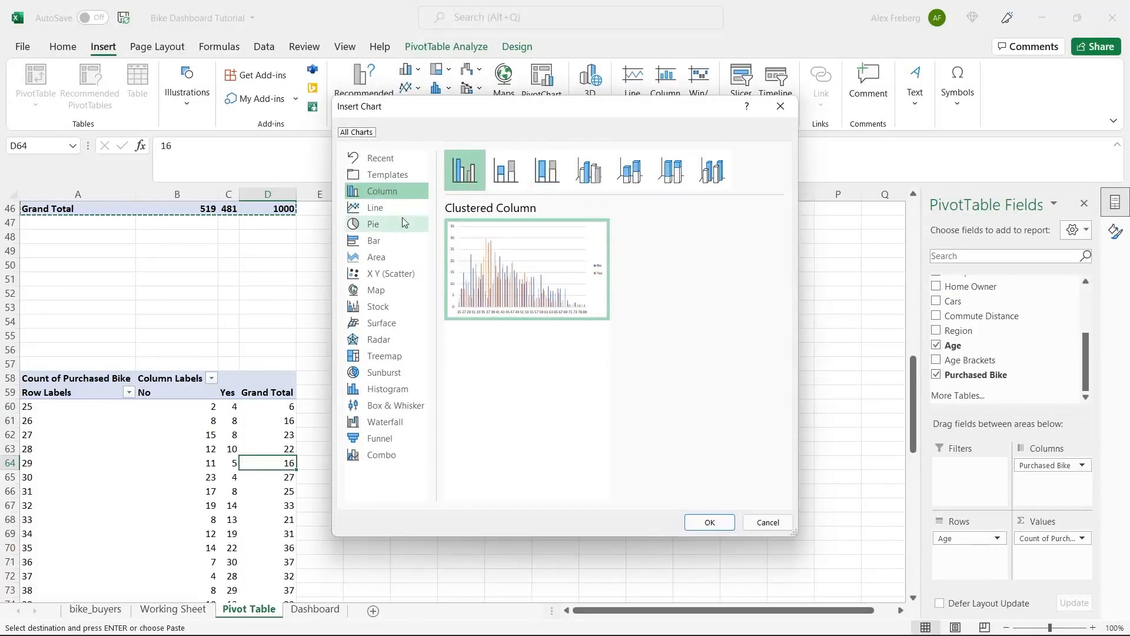
pyautogui.click(376, 207)
pyautogui.click(589, 170)
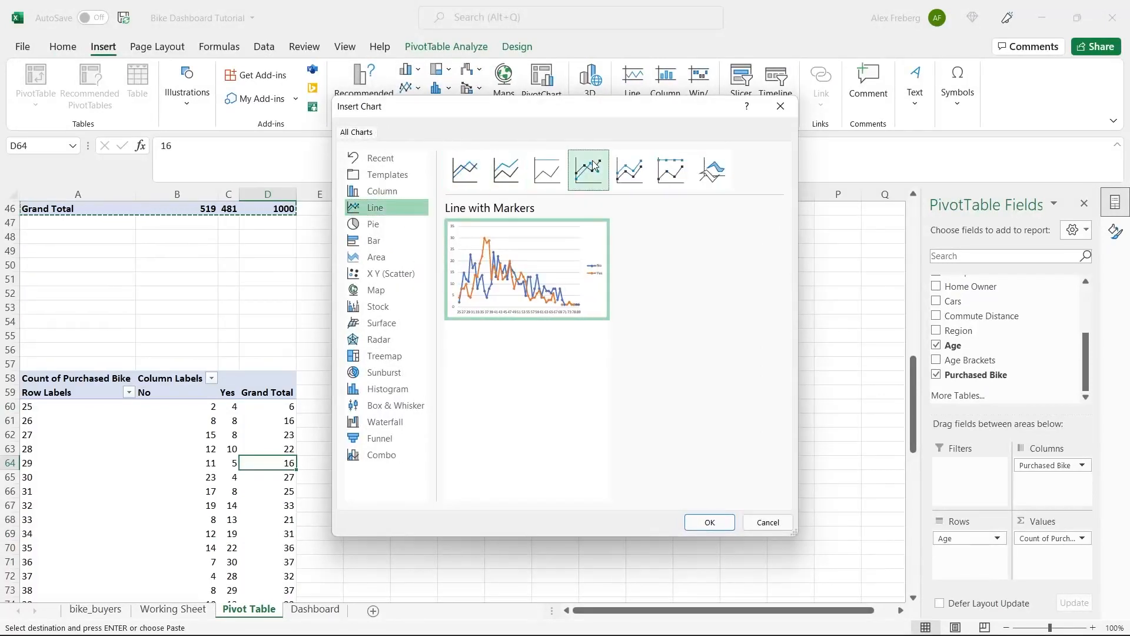
pyautogui.click(710, 522)
pyautogui.moveTo(497, 308); pyautogui.dragTo(541, 363)
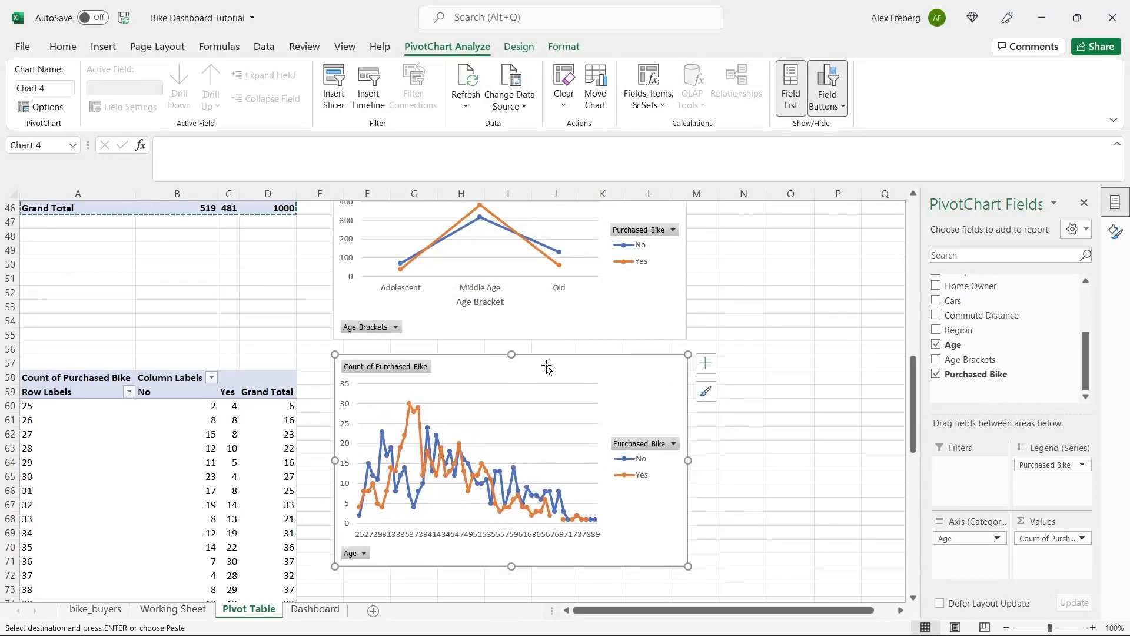
pyautogui.scroll(1, 693, 327)
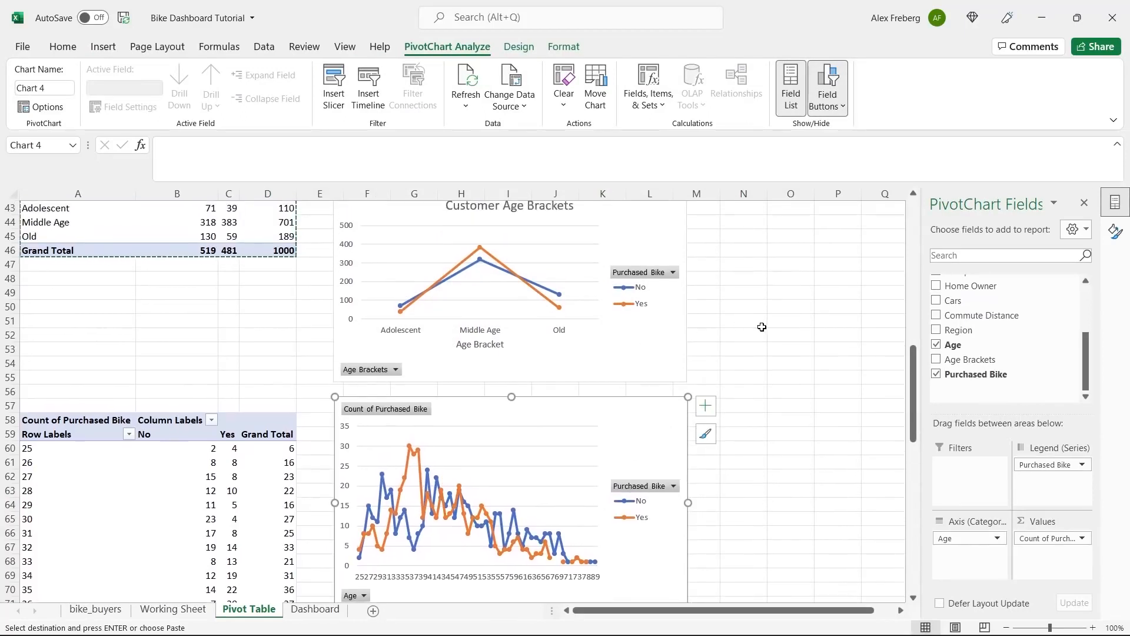
pyautogui.scroll(-1, 707, 476)
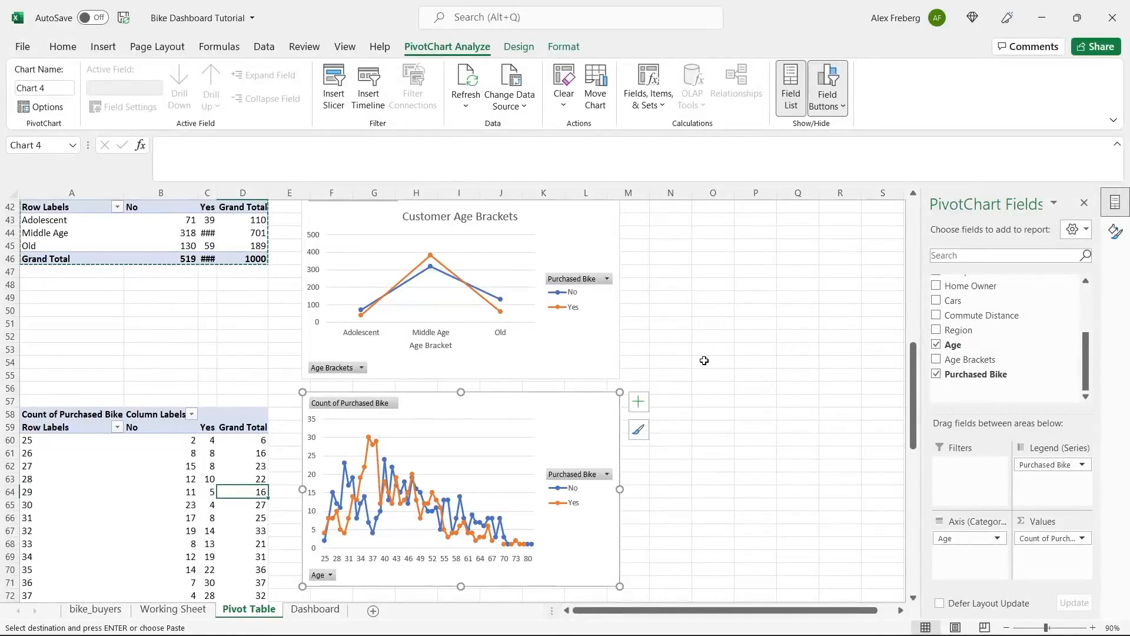
pyautogui.scroll(1, 707, 365)
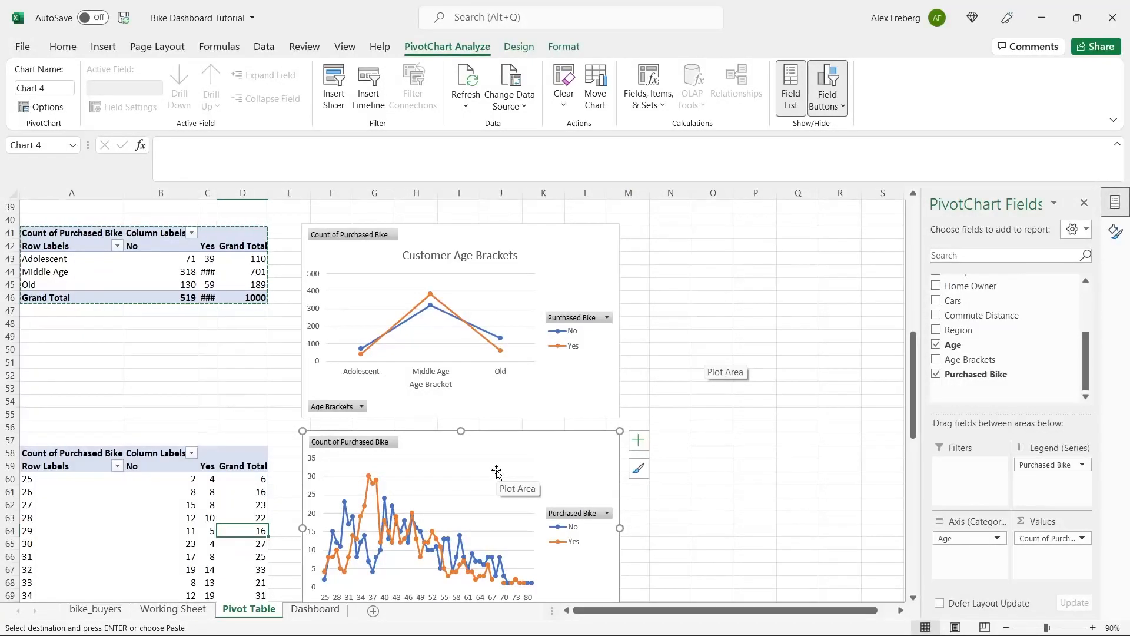
# Delete the individual ages line chart beside the PivotTable at A58.
pyautogui.press('Delete')
pyautogui.click(202, 518)
pyautogui.press('Return')
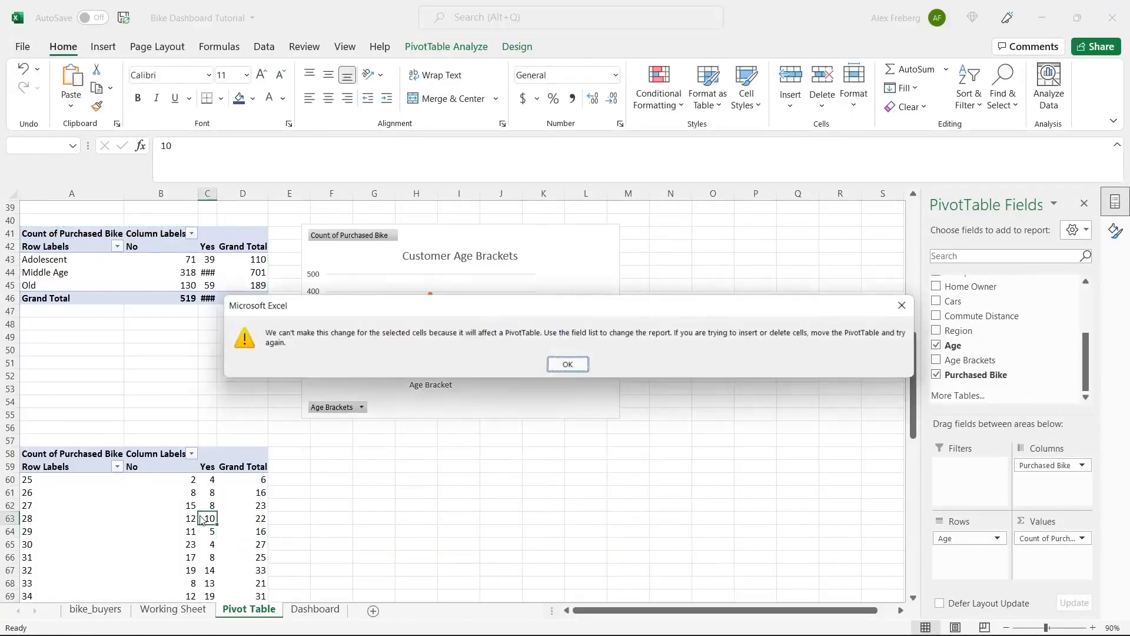
pyautogui.click(560, 364)
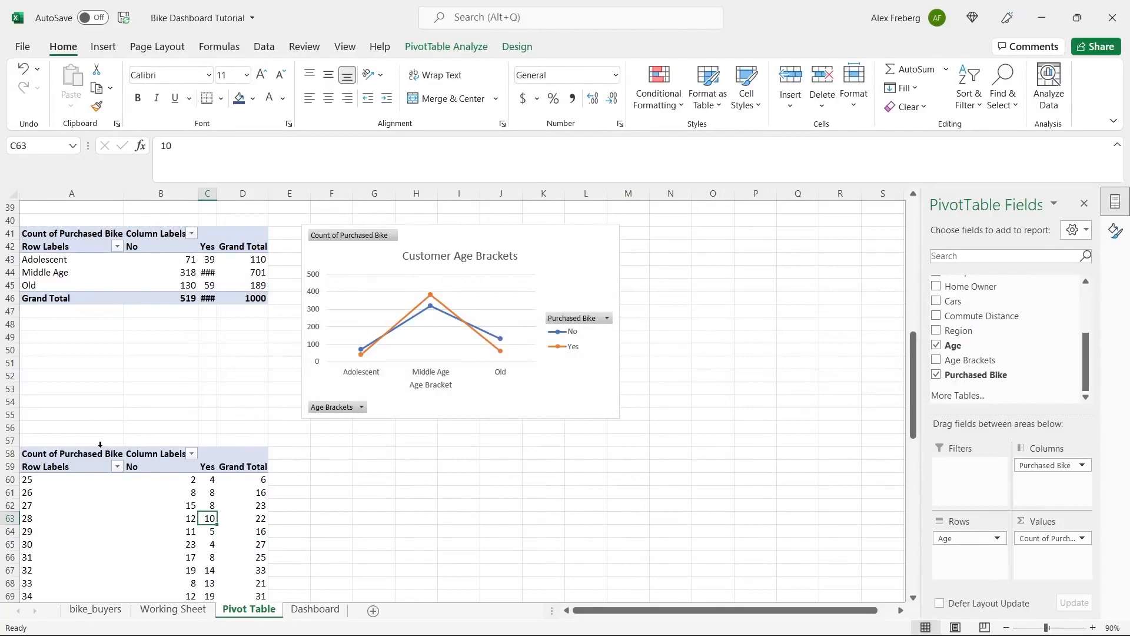
pyautogui.click(93, 468)
pyautogui.click(133, 389)
pyautogui.scroll(2, 136, 386)
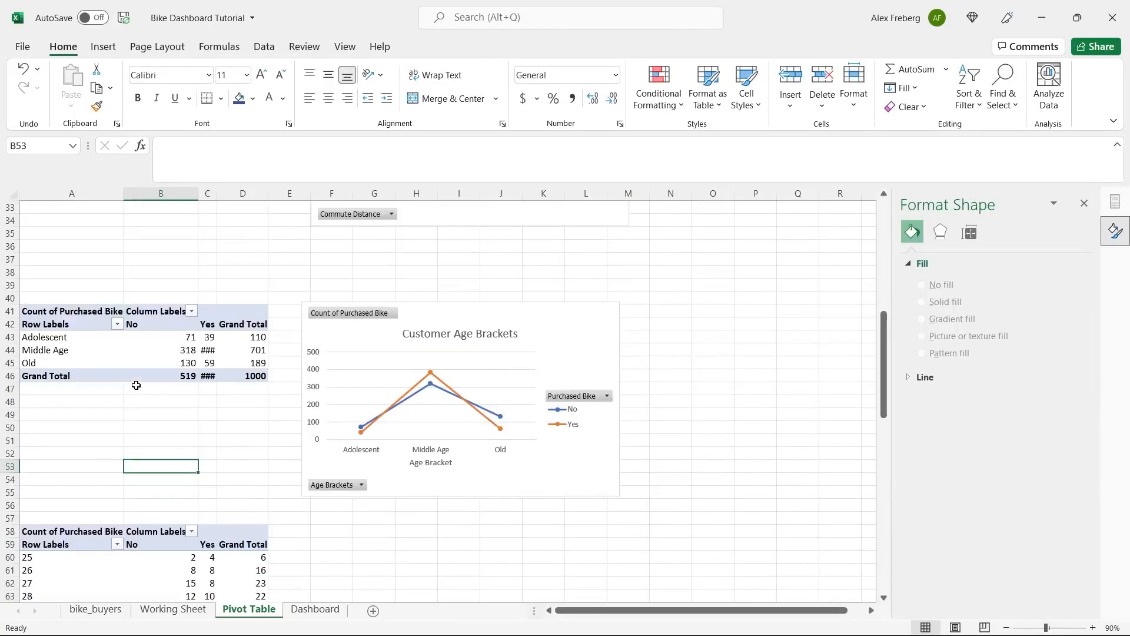
# Change the "Adolescent" label in the Age Brackets formula in cell M2 of Working Sheet to "Adolescent 0-30".
pyautogui.click(174, 613)
pyautogui.hscroll(5, 559, 351)
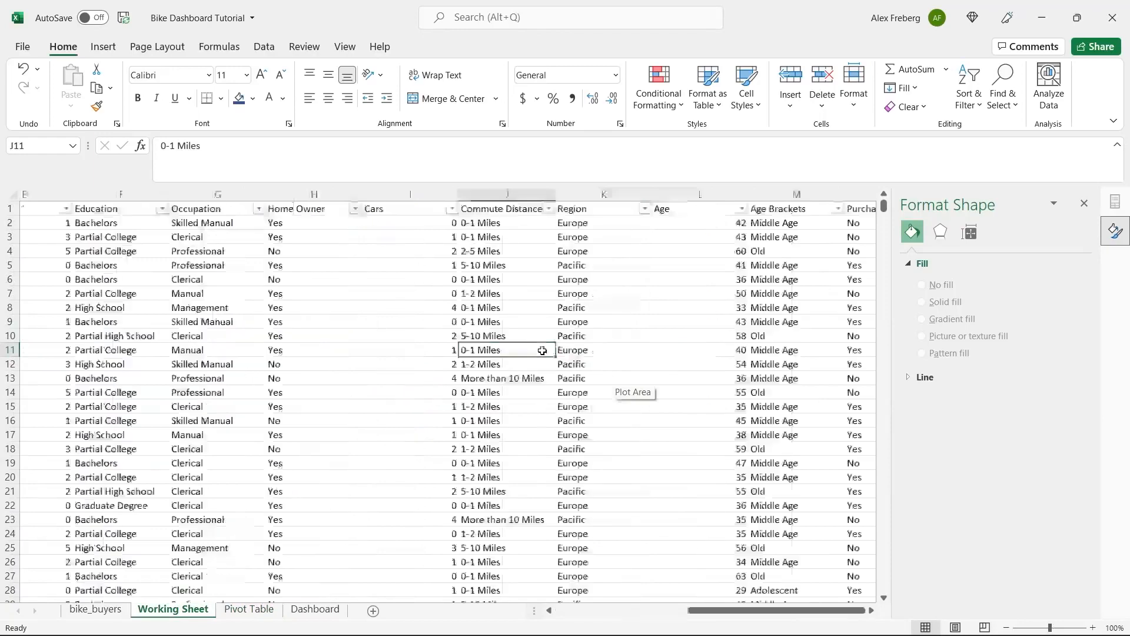
pyautogui.hscroll(-3, 543, 350)
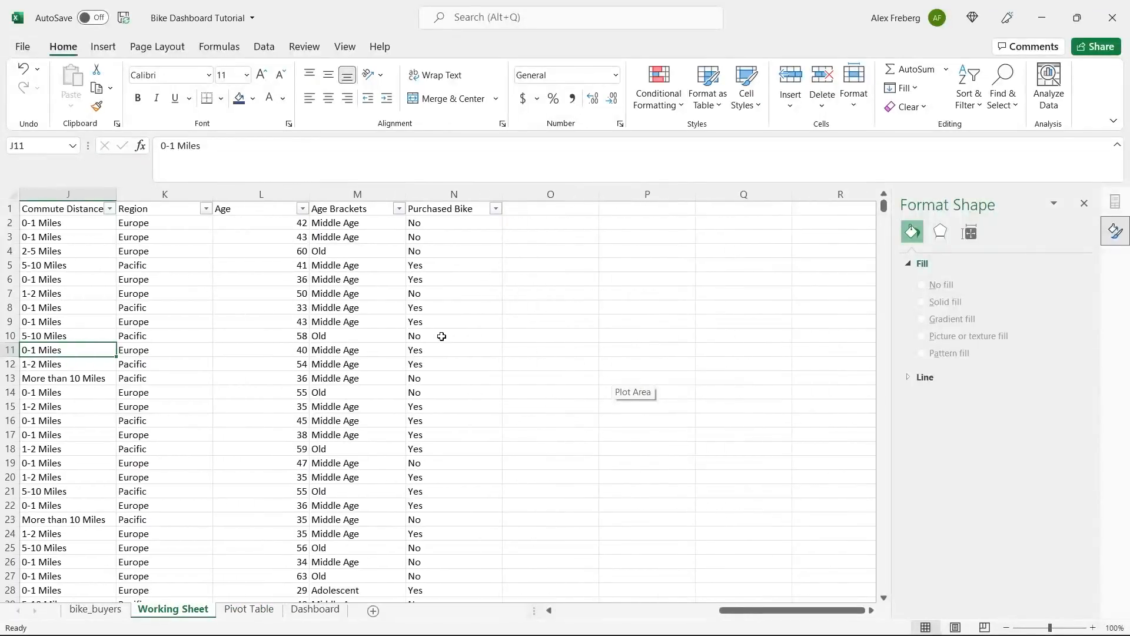
pyautogui.click(374, 226)
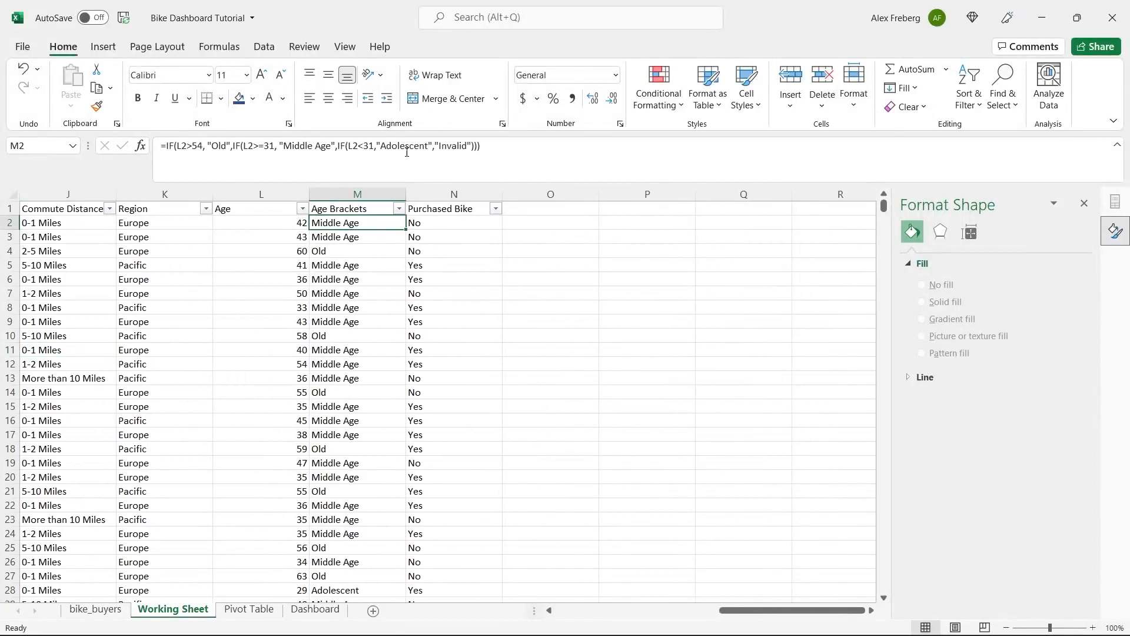
pyautogui.click(428, 146)
pyautogui.write('0-')
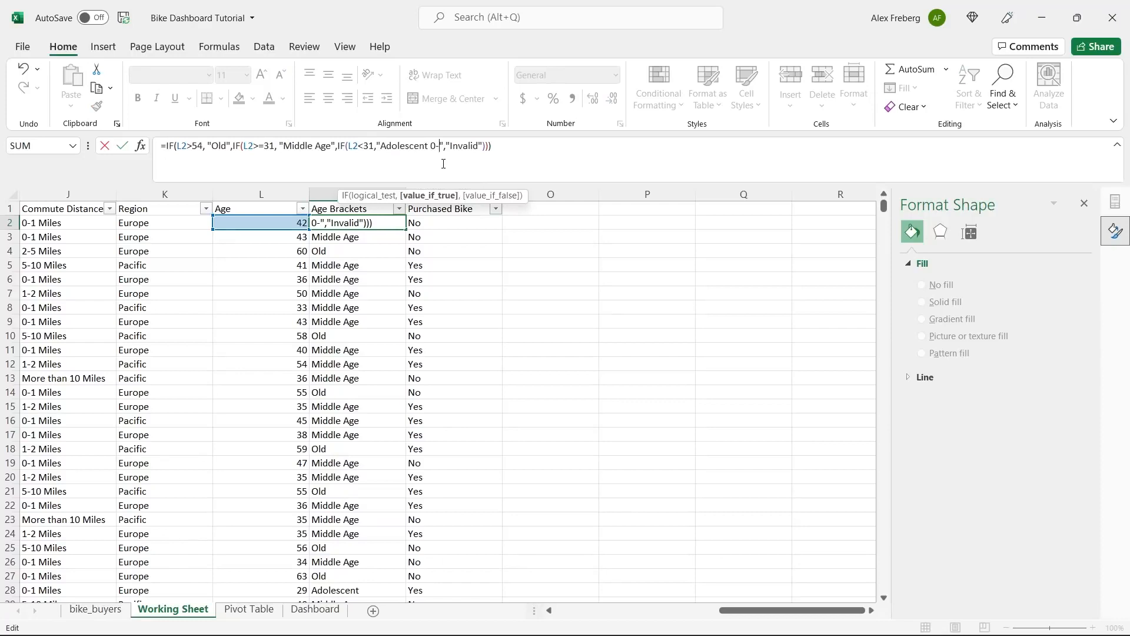
pyautogui.write('30')
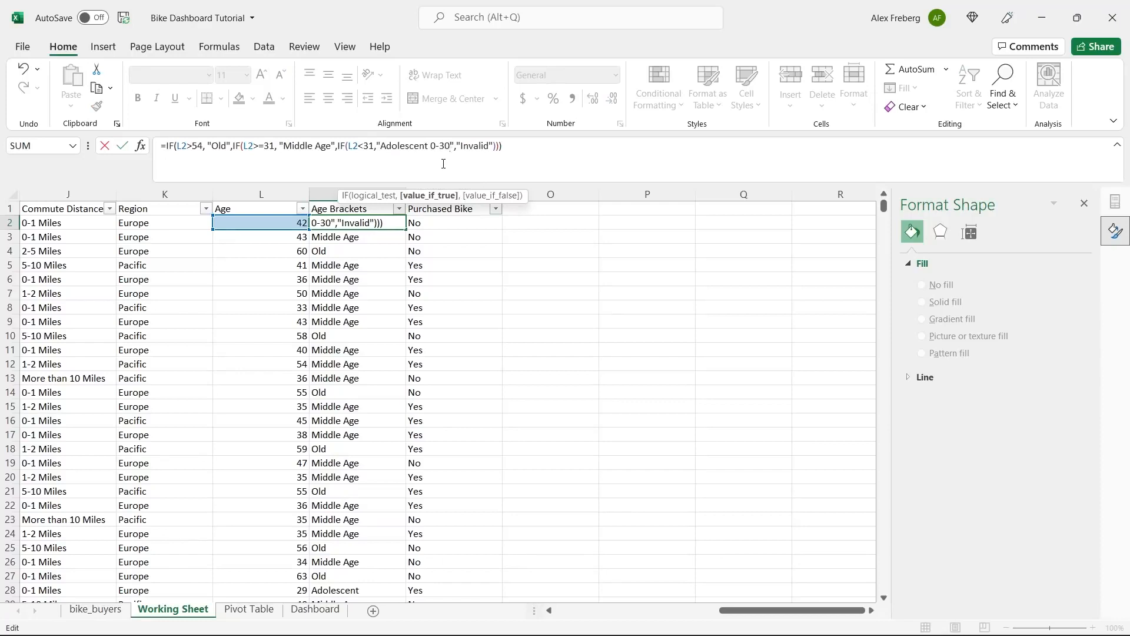
# Change the other labels in the M2 formula to "Middle Age 31-54" and "Old 55+".
pyautogui.click(331, 146)
pyautogui.write('31-')
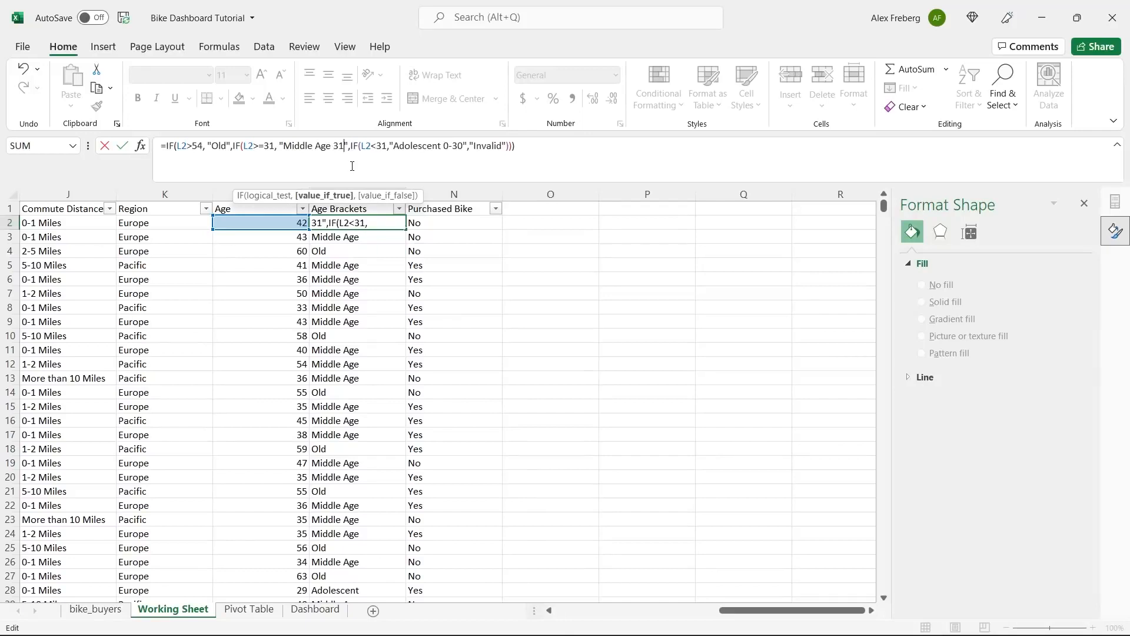
pyautogui.write('54')
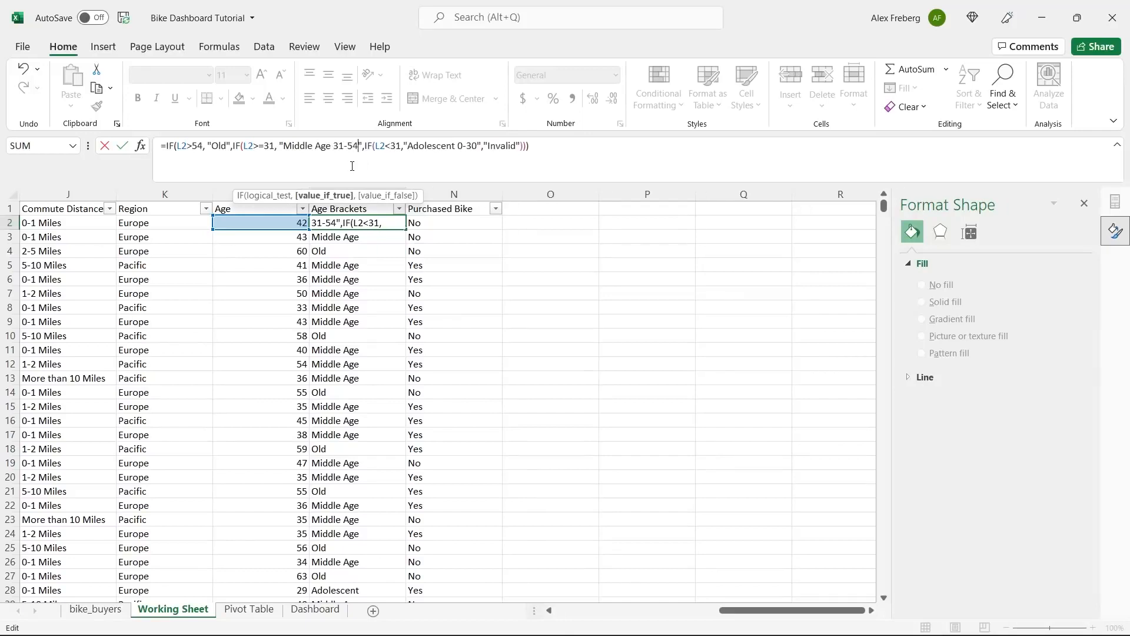
pyautogui.click(229, 147)
pyautogui.write('55+')
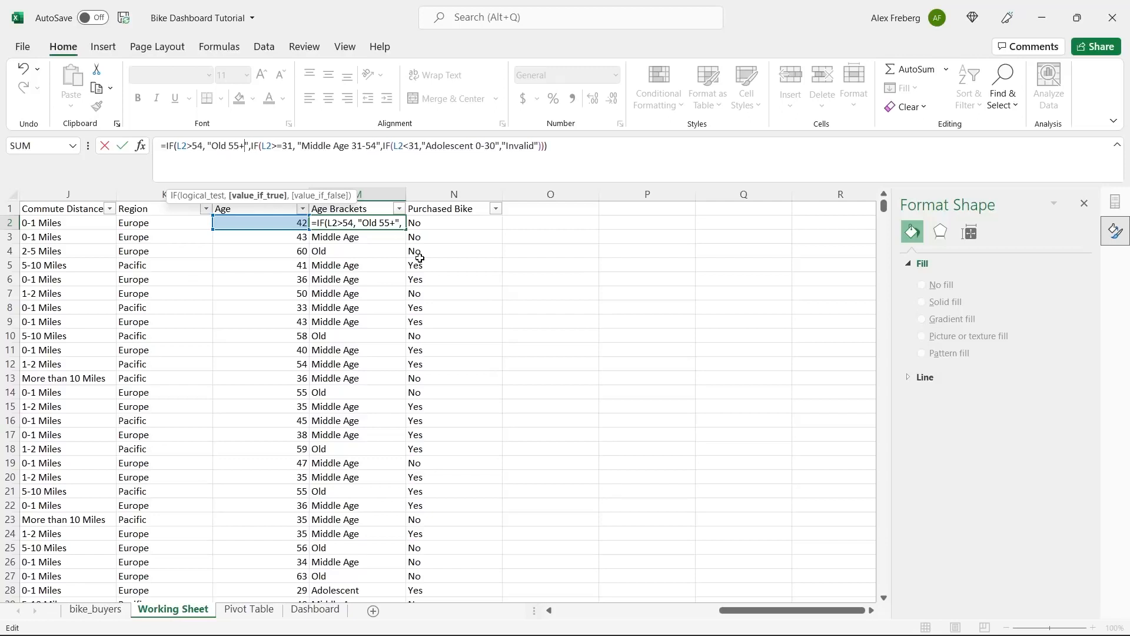
pyautogui.press('Return')
# Fill the edited M2 formula down the whole Age Brackets column.
pyautogui.click(395, 225)
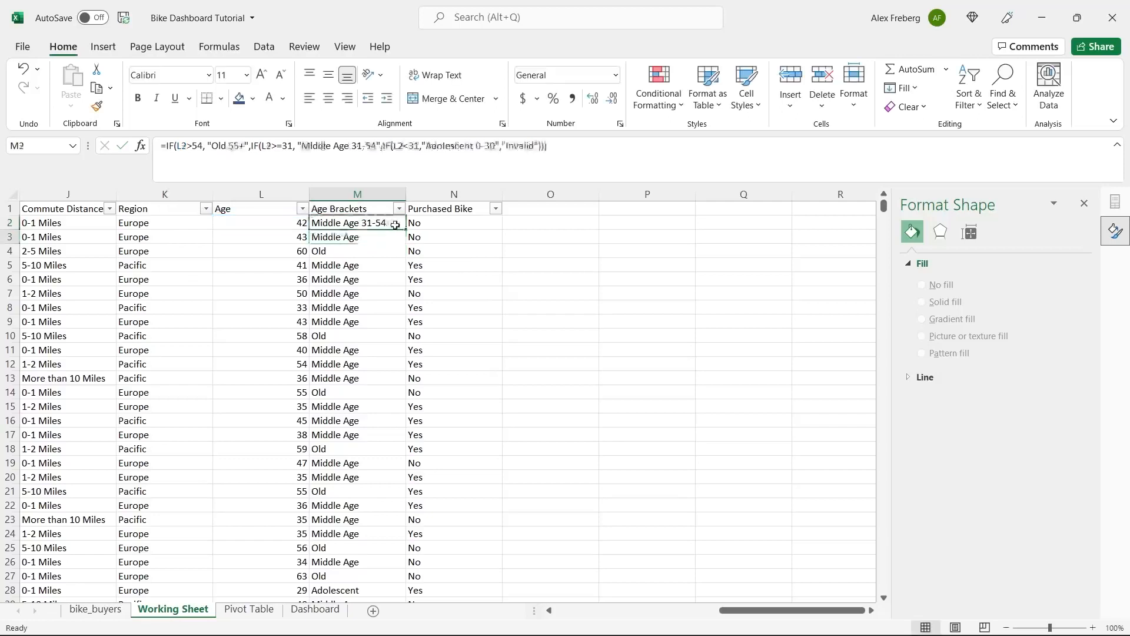
pyautogui.doubleClick(405, 229)
pyautogui.click(471, 252)
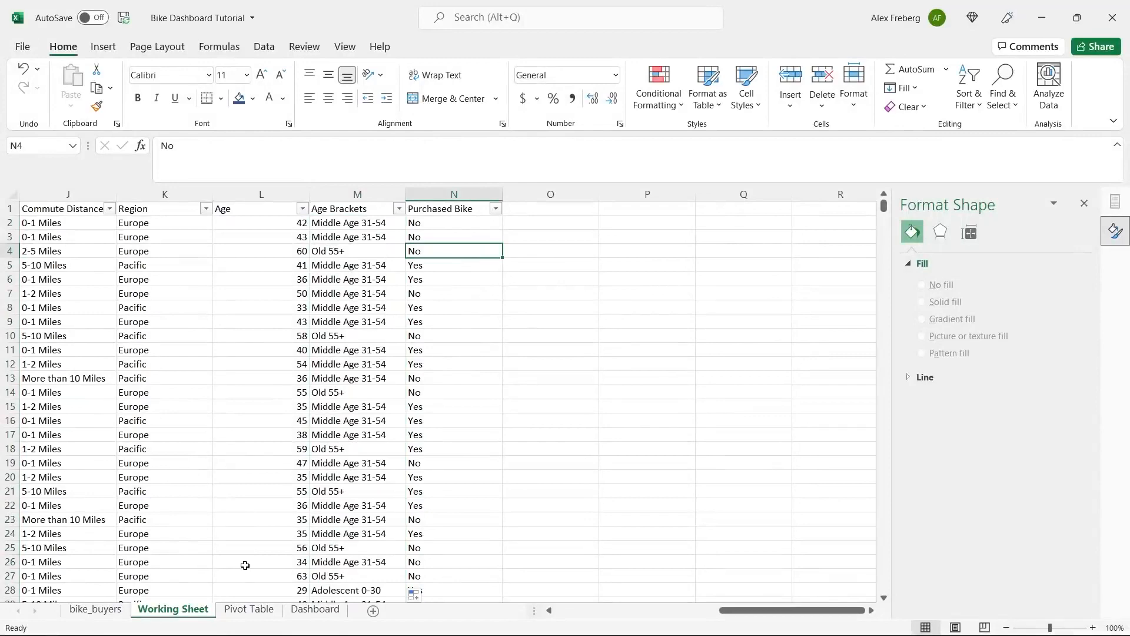
# Refresh the age brackets PivotTable on the Pivot Table sheet so it uses the relabelled brackets.
pyautogui.click(252, 610)
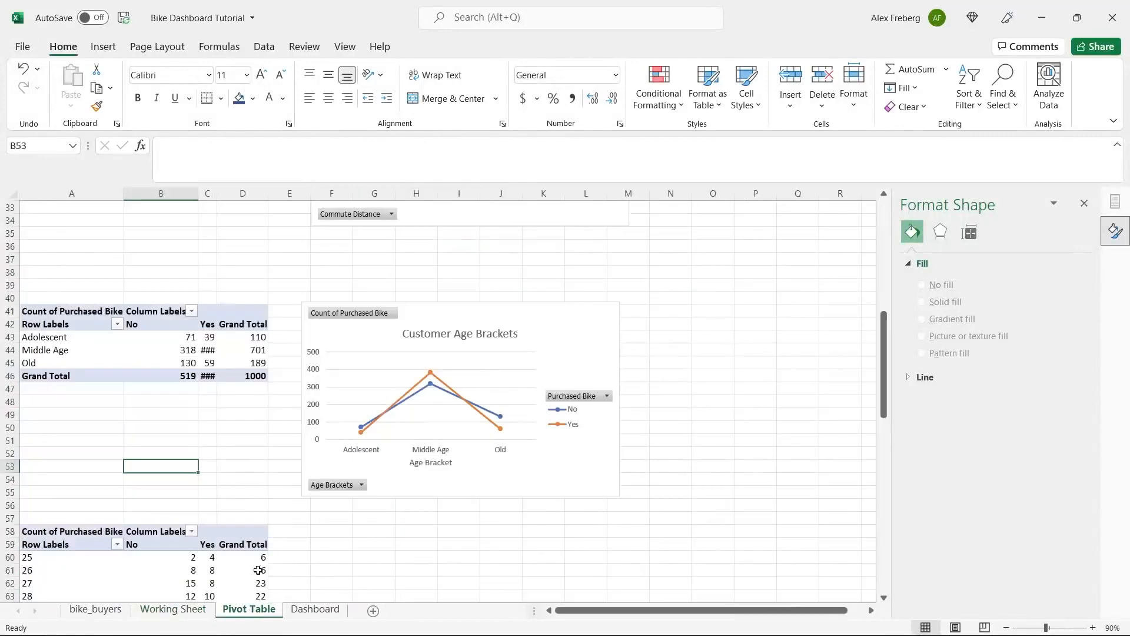
pyautogui.click(242, 363)
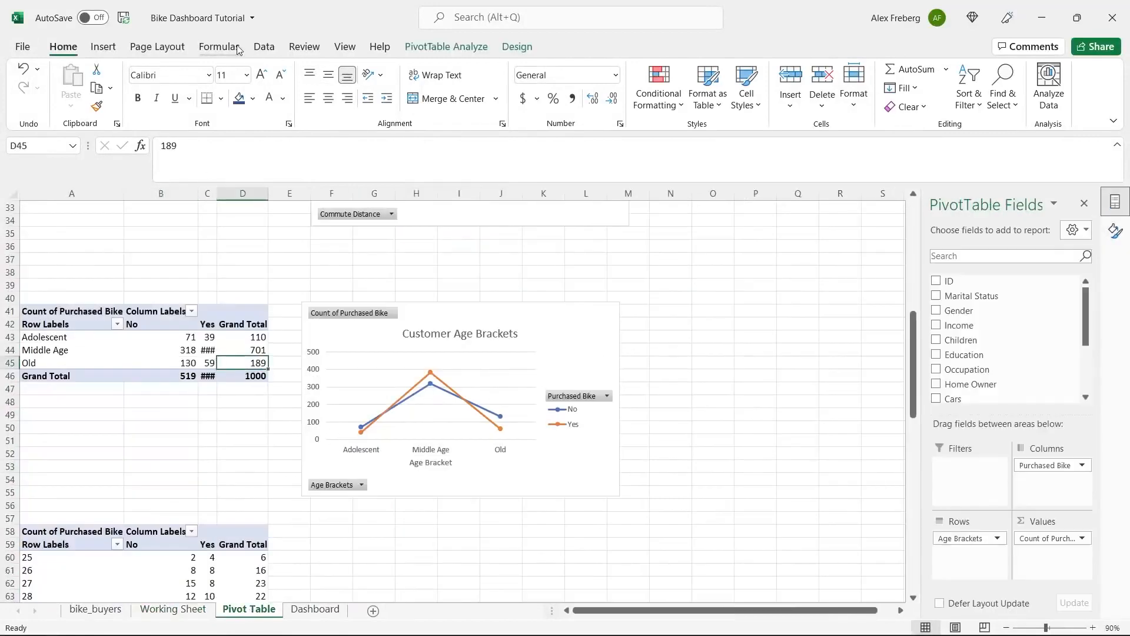
pyautogui.click(264, 46)
pyautogui.click(275, 79)
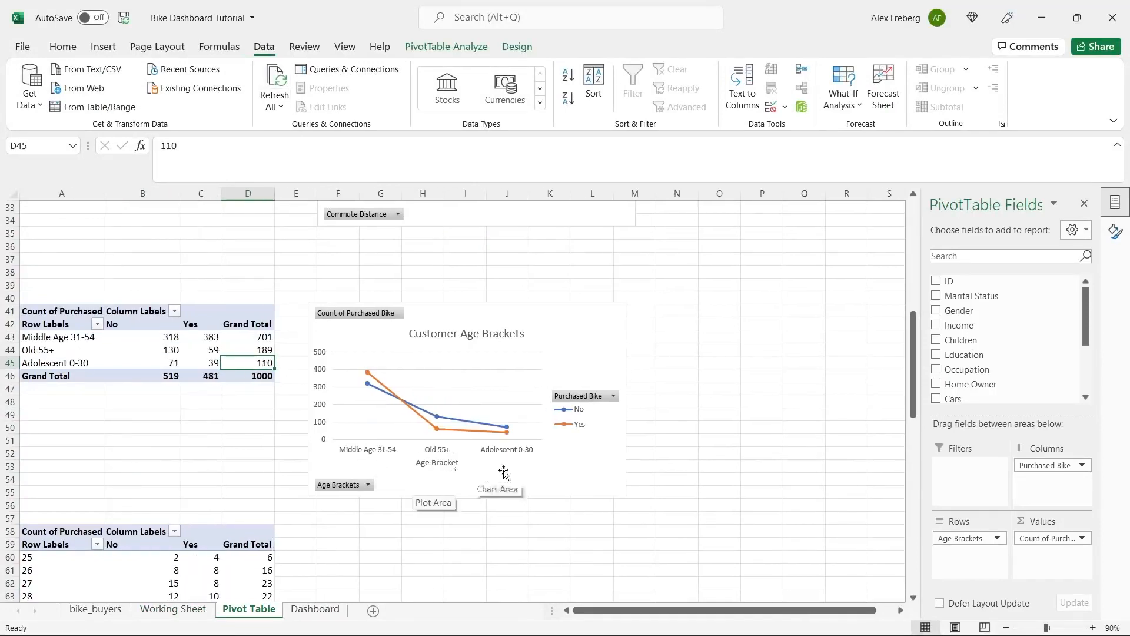
# Undo the age-range label changes on Working Sheet and the PivotTable refresh, and return to the Pivot Table sheet.
pyautogui.click(186, 616)
pyautogui.click(248, 610)
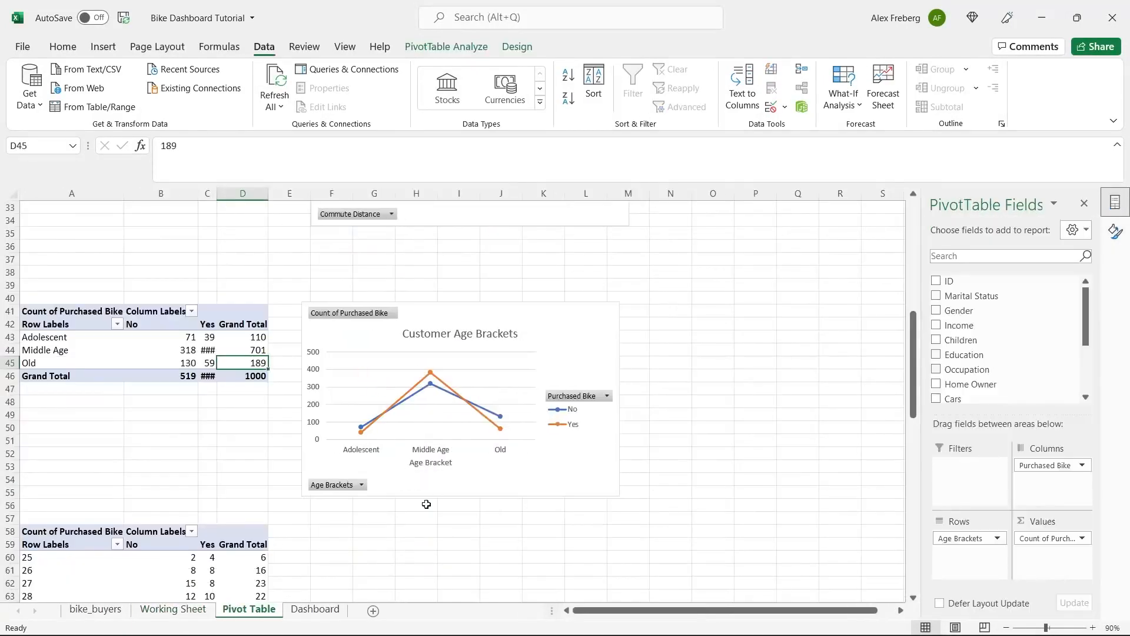
pyautogui.click(186, 612)
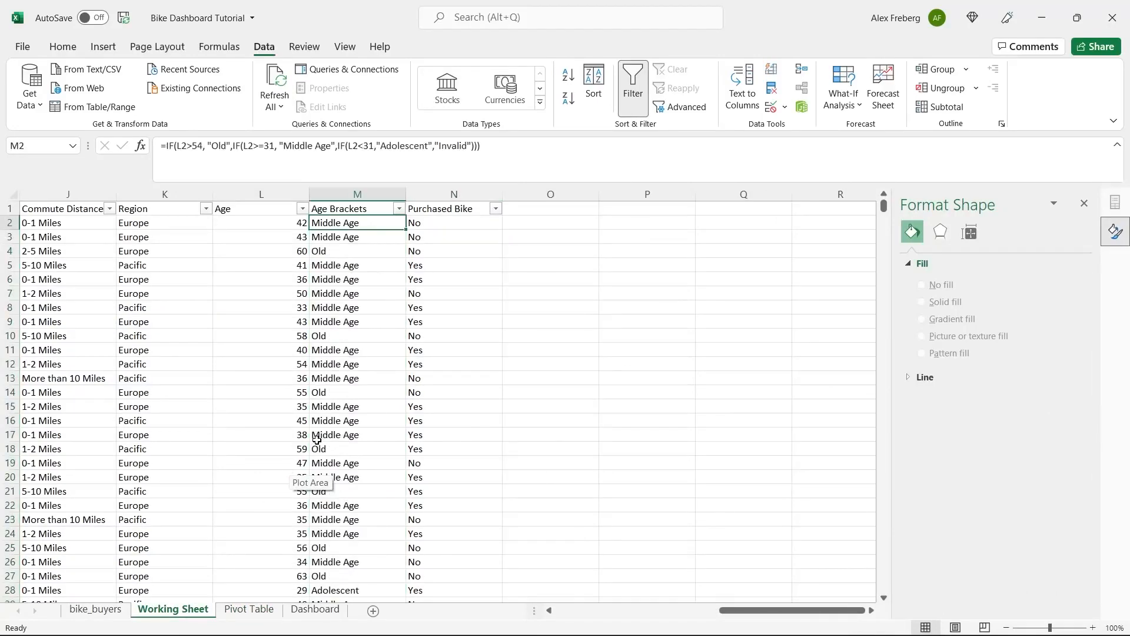
pyautogui.click(521, 311)
pyautogui.click(232, 608)
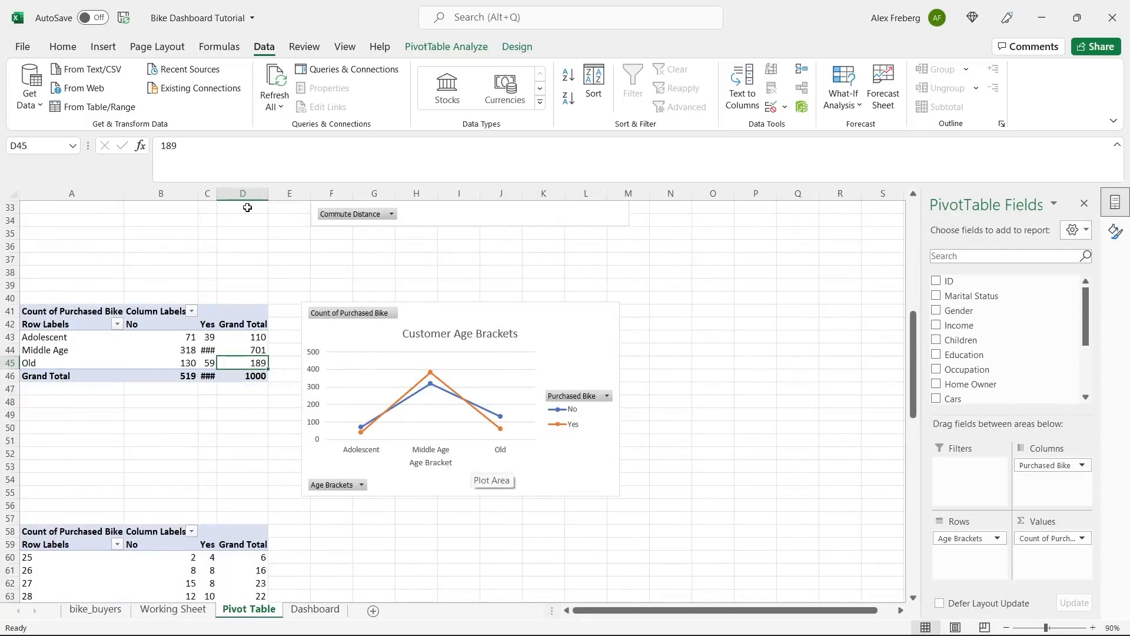
# Widen column C on the Pivot Table sheet to fit the Yes counts and dismiss the shape formatting options.
pyautogui.moveTo(220, 193); pyautogui.dragTo(236, 193)
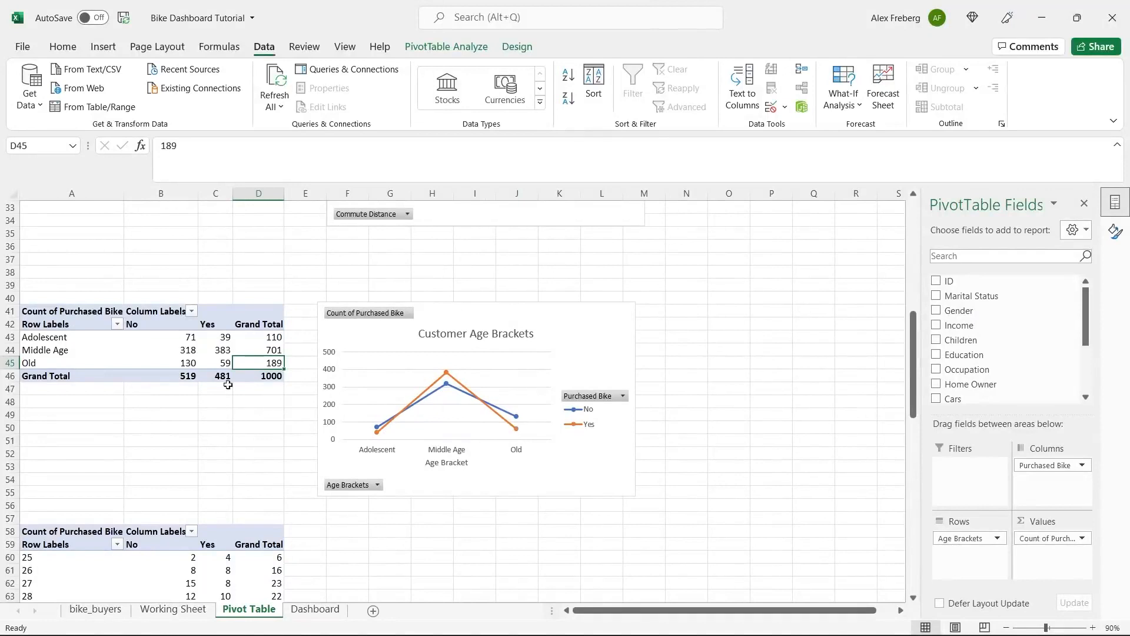
pyautogui.moveTo(75, 339); pyautogui.dragTo(79, 359)
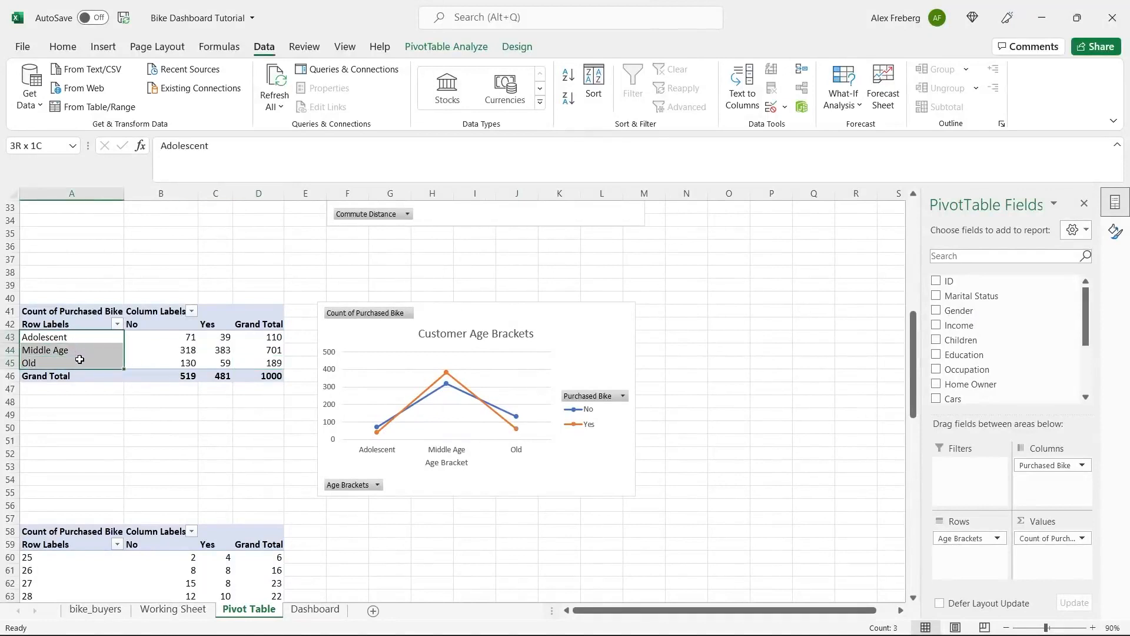
pyautogui.click(81, 362)
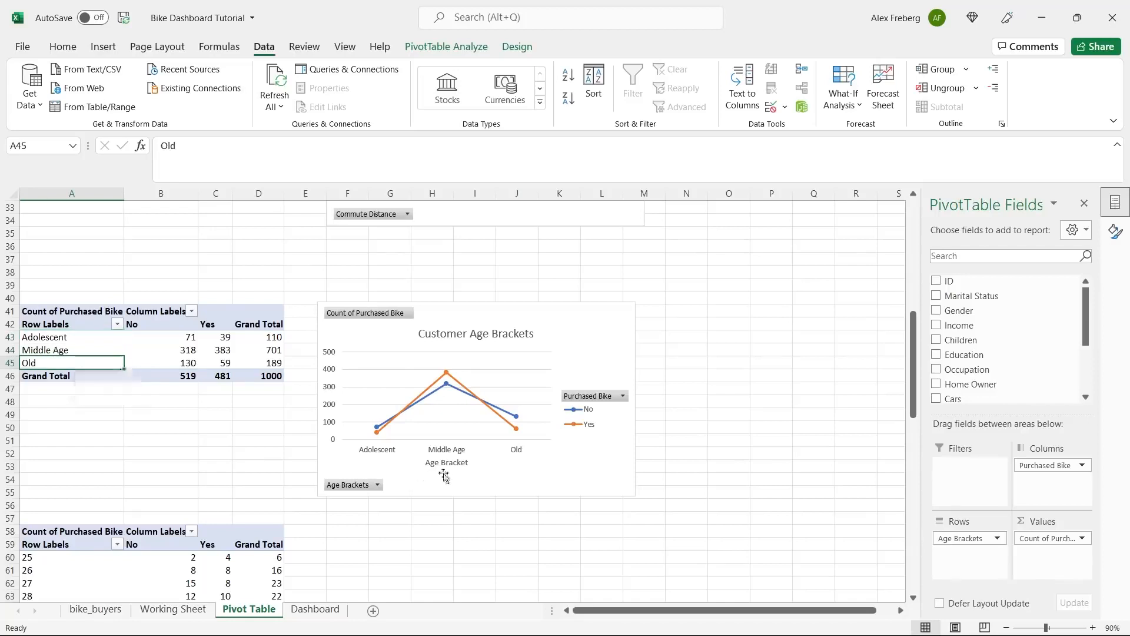
pyautogui.click(498, 534)
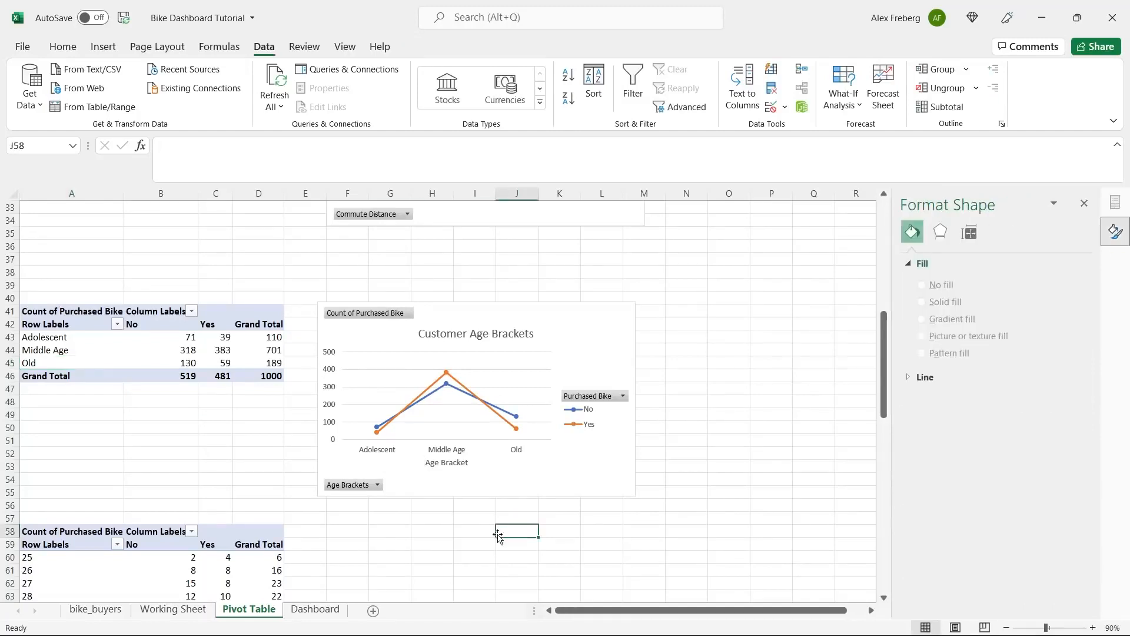
pyautogui.click(1086, 203)
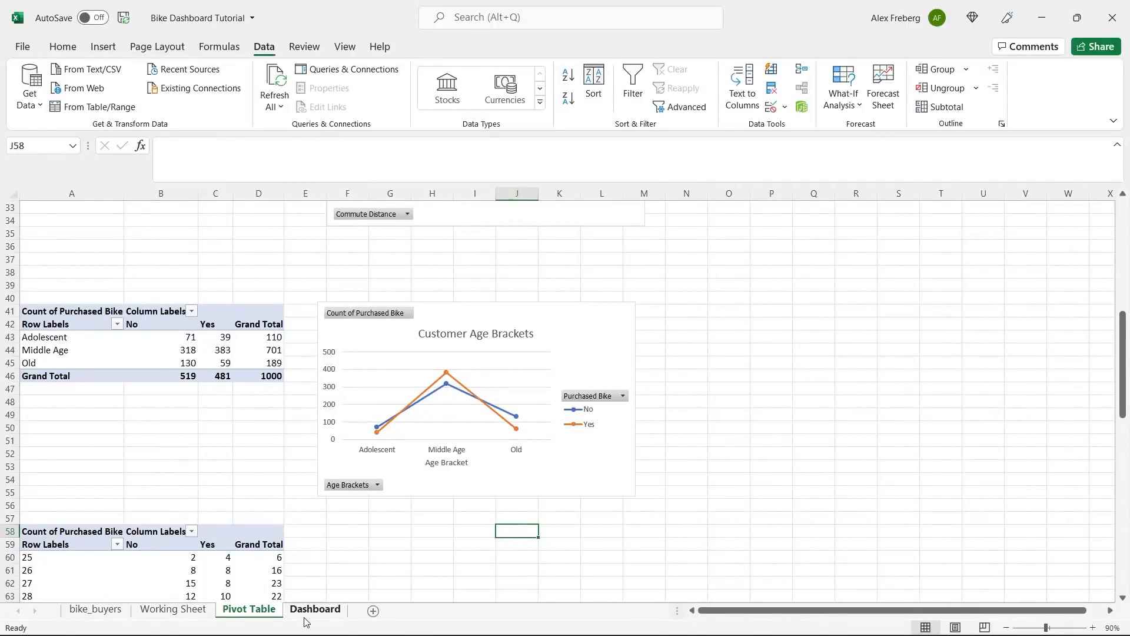
# Copy the Avg Income Per Purchase chart from the Pivot Table sheet onto the Dashboard sheet.
pyautogui.scroll(10, 400, 478)
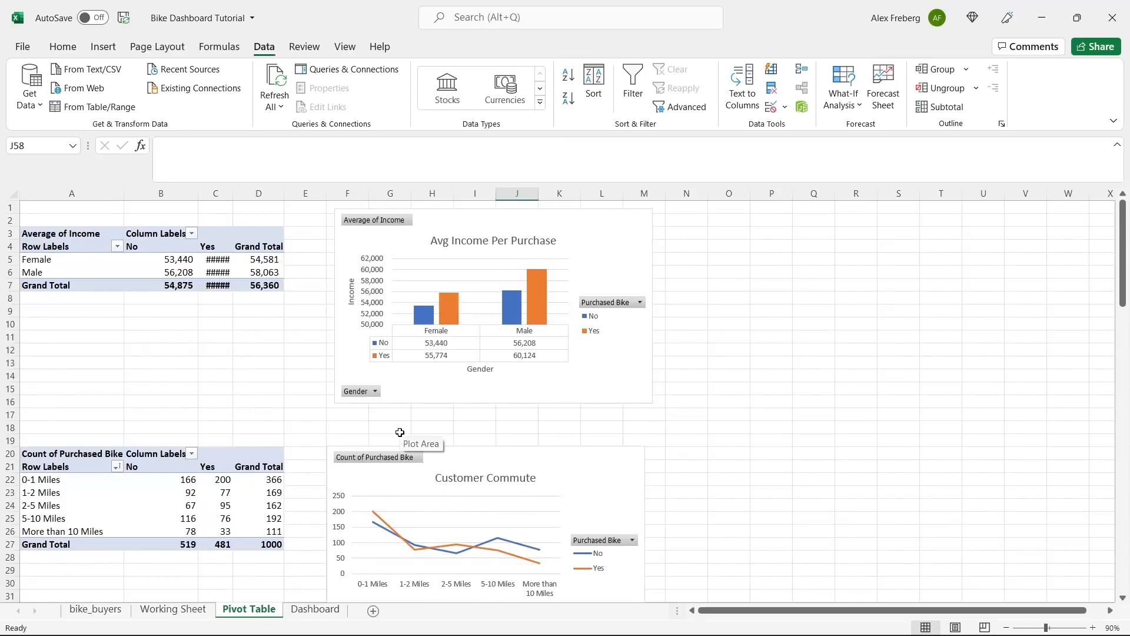
pyautogui.click(542, 388)
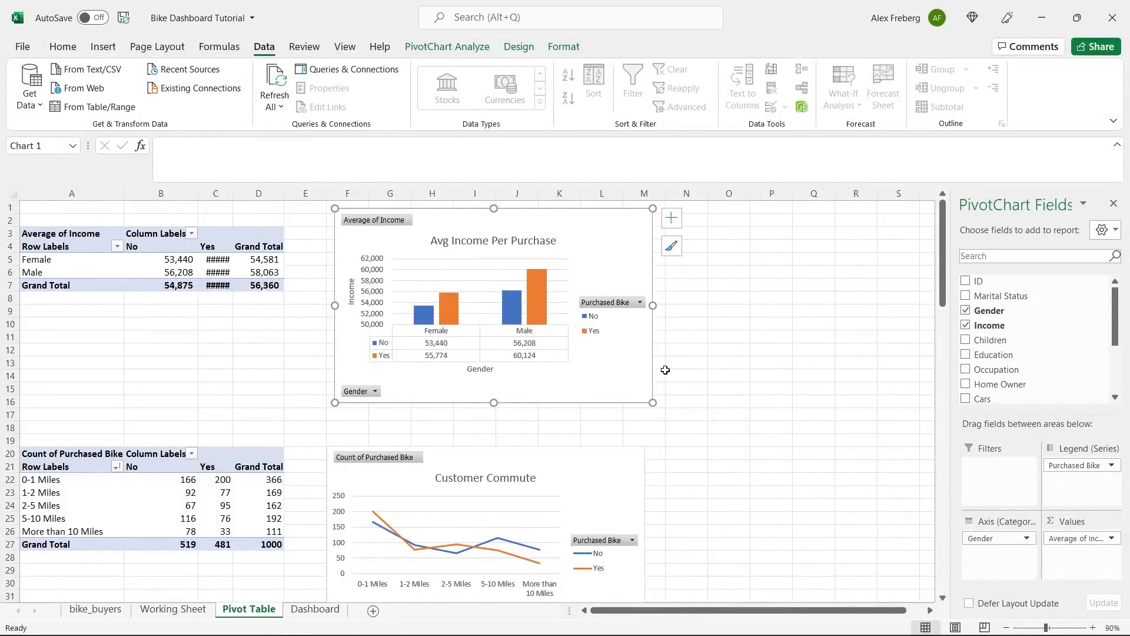
pyautogui.click(626, 367)
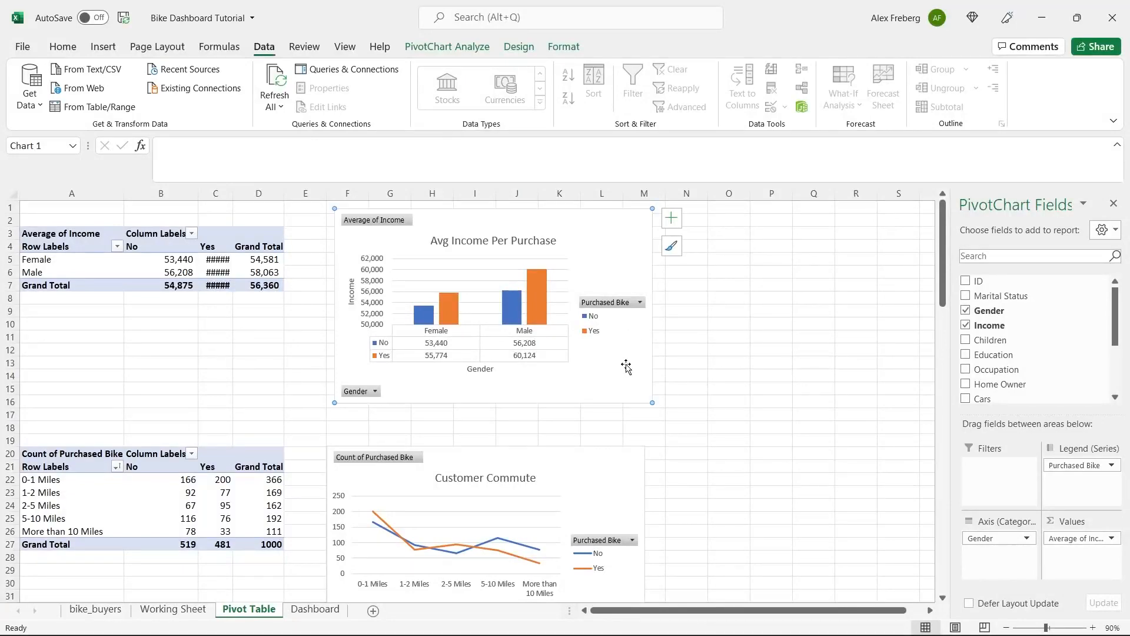
pyautogui.click(324, 613)
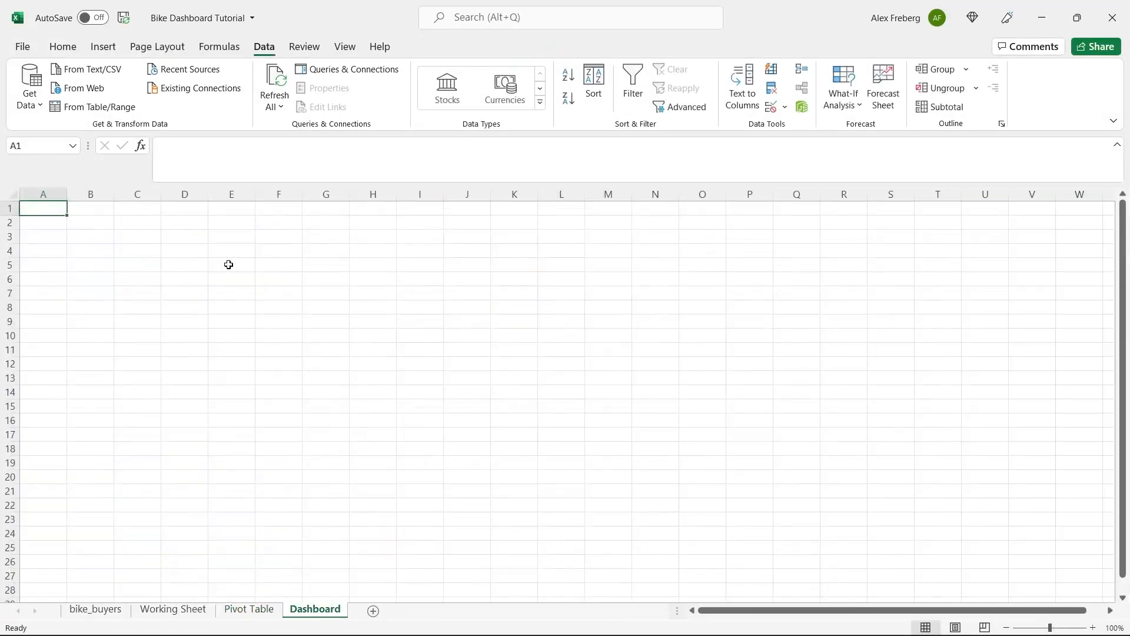
pyautogui.click(264, 261)
pyautogui.hotkey('ctrl', 'v')
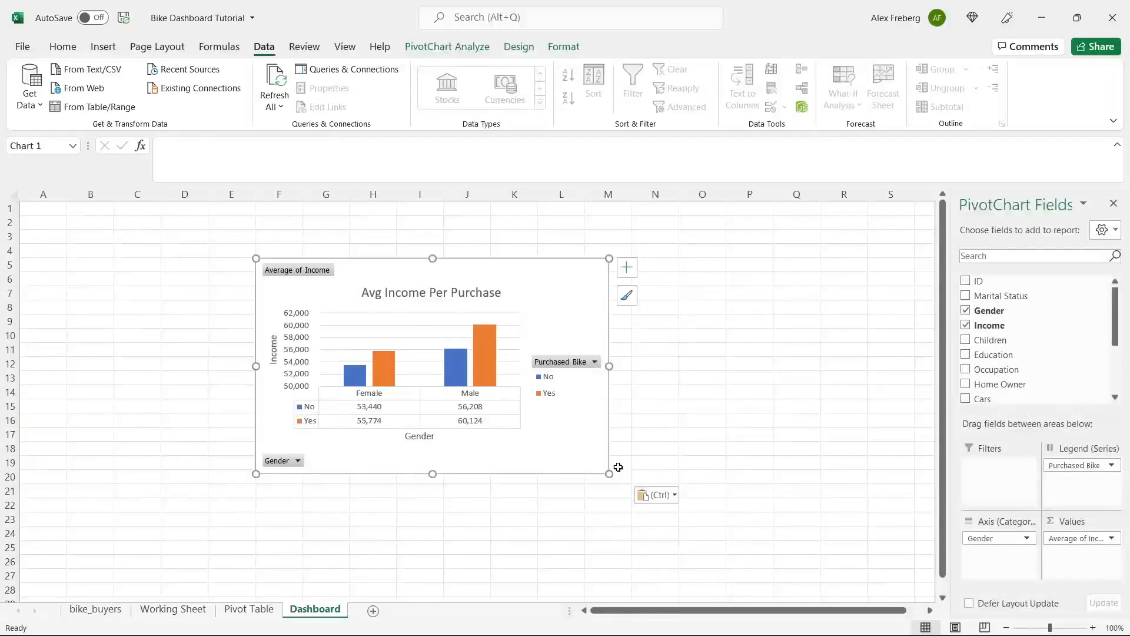
# Shrink the income chart slightly, move it toward the upper middle of the Dashboard, and zoom the sheet out to 80%.
pyautogui.moveTo(608, 473); pyautogui.dragTo(587, 465)
pyautogui.moveTo(532, 300); pyautogui.dragTo(734, 253)
pyautogui.click(1007, 628)
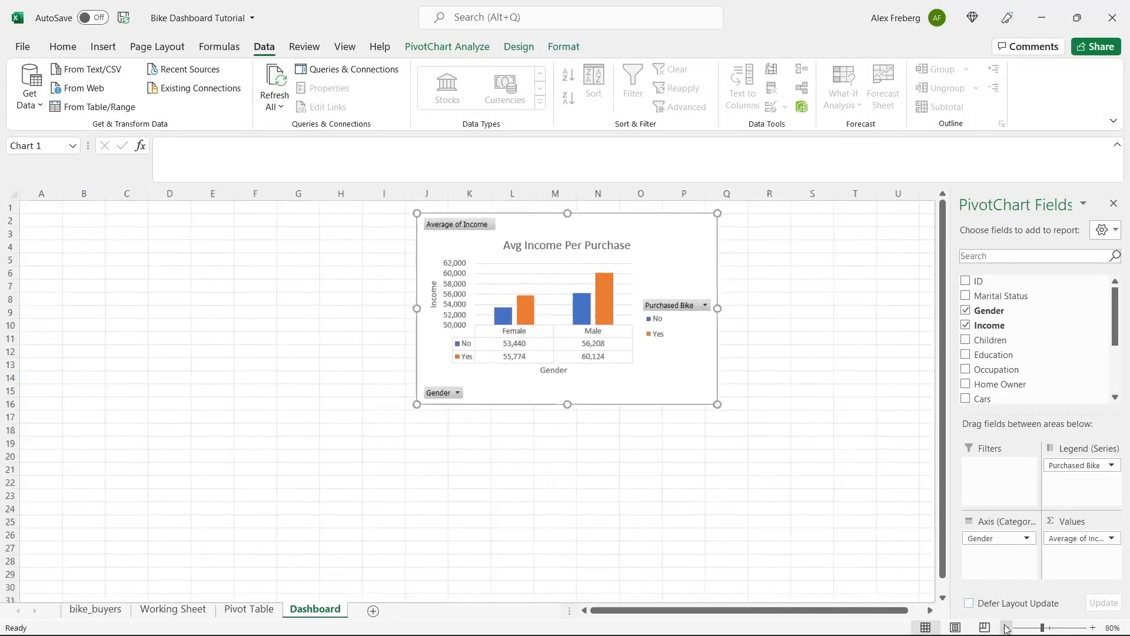
pyautogui.click(1006, 627)
# Try to copy the Customer Commute chart onto the Dashboard, and move the income chart there to about H9.
pyautogui.click(259, 609)
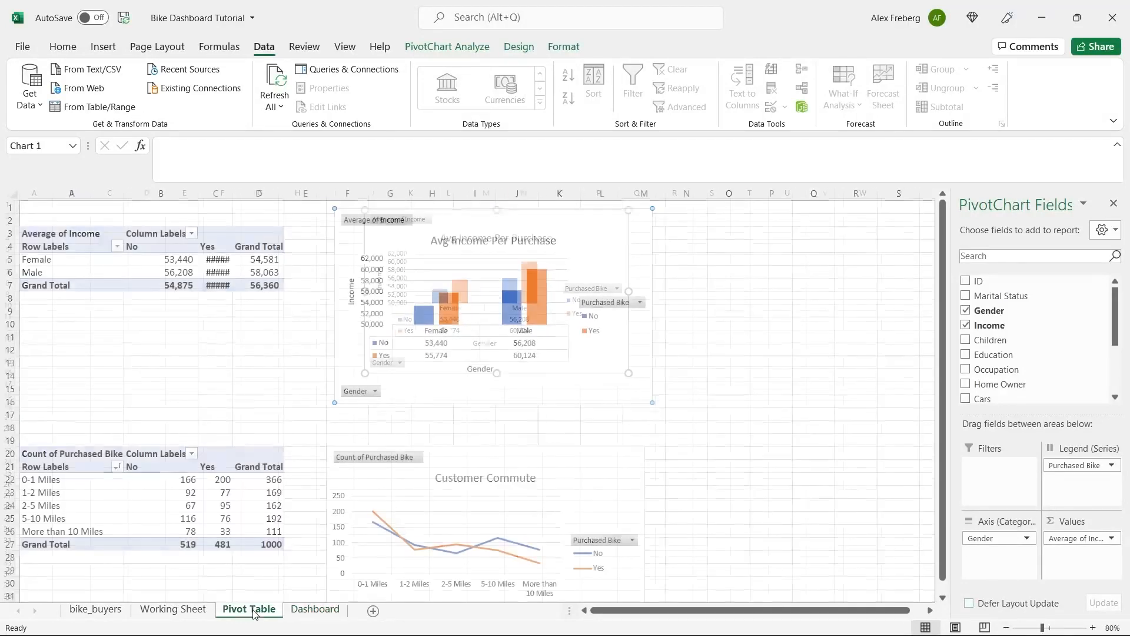
pyautogui.click(470, 454)
pyautogui.click(315, 609)
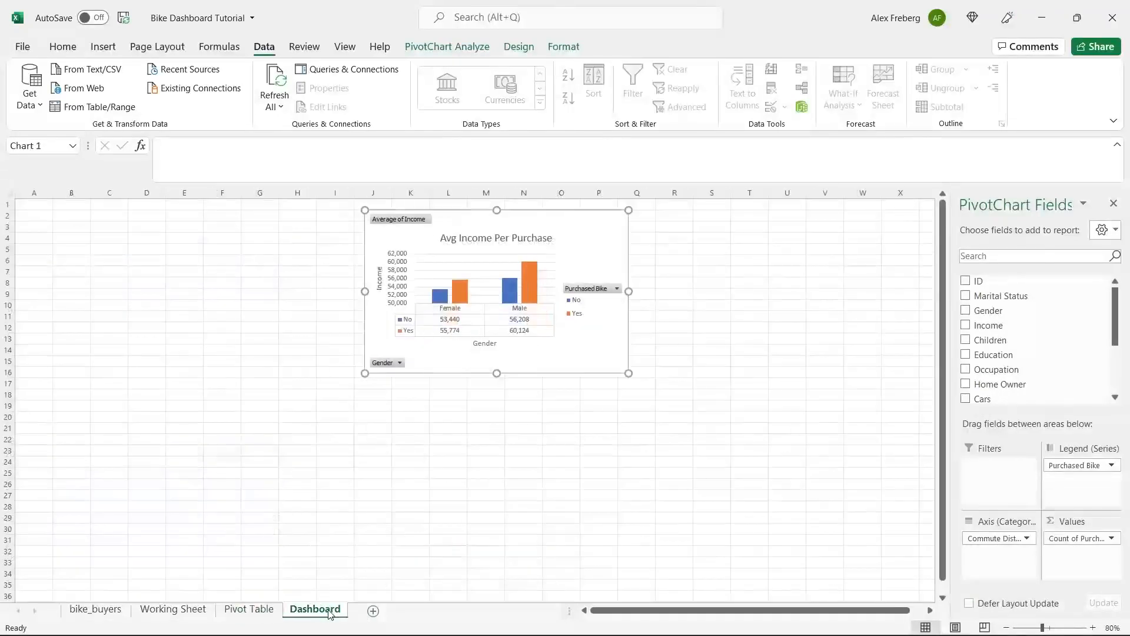
pyautogui.moveTo(468, 225); pyautogui.dragTo(404, 311)
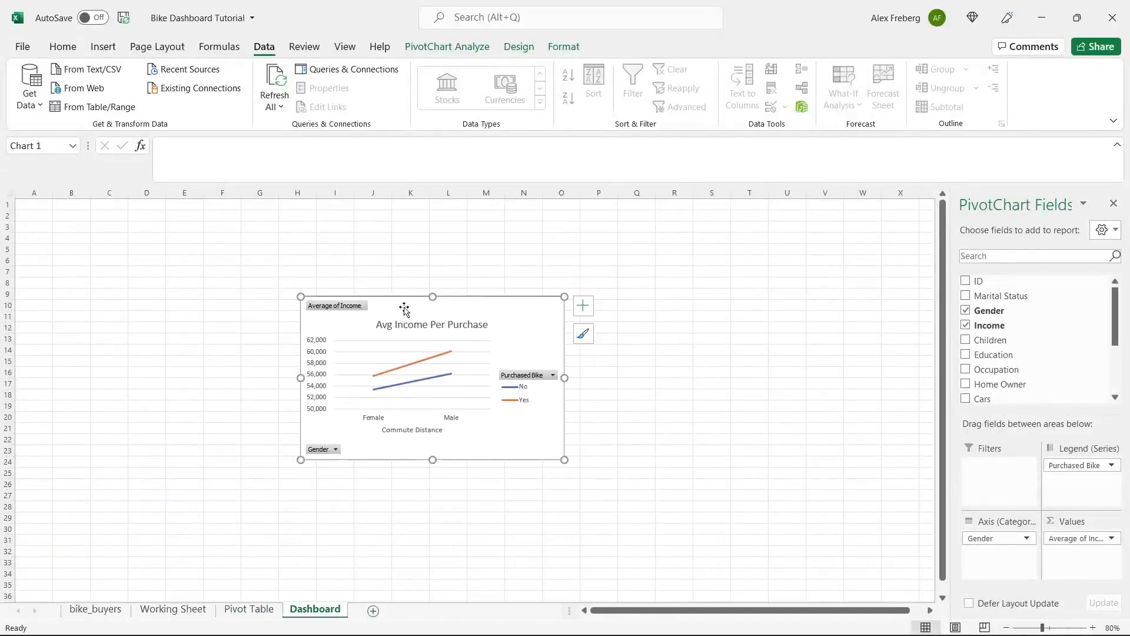
# Copy the Customer Commute chart from the Pivot Table sheet and paste it into the Dashboard at G17, using the destination theme.
pyautogui.click(242, 609)
pyautogui.click(586, 231)
pyautogui.click(565, 477)
pyautogui.click(316, 609)
pyautogui.click(249, 609)
pyautogui.rightClick(556, 477)
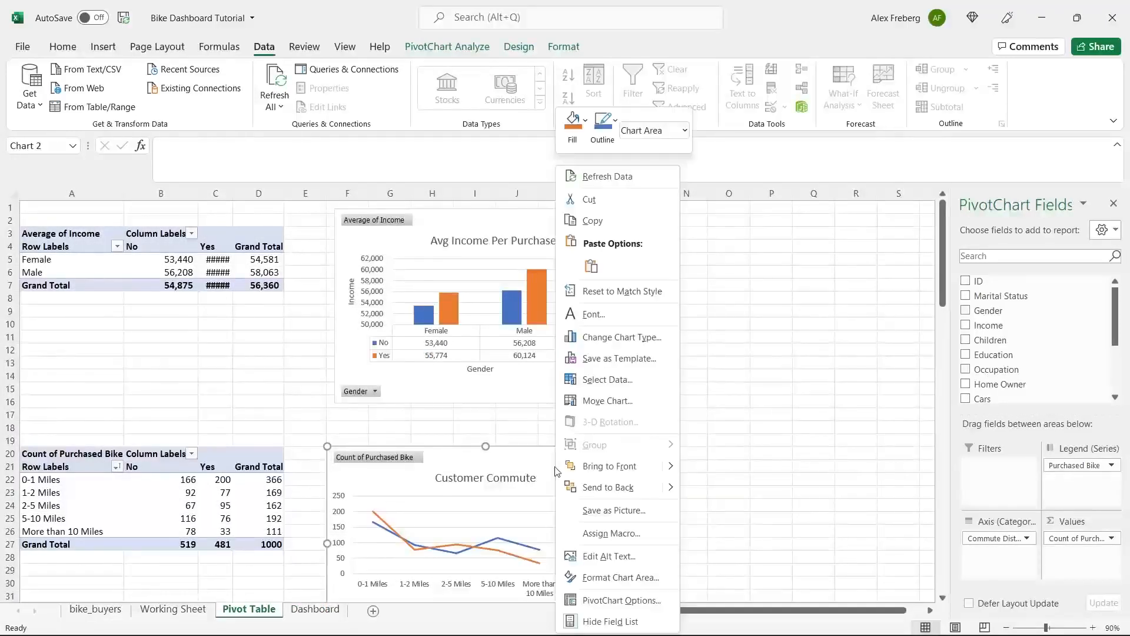
pyautogui.click(615, 222)
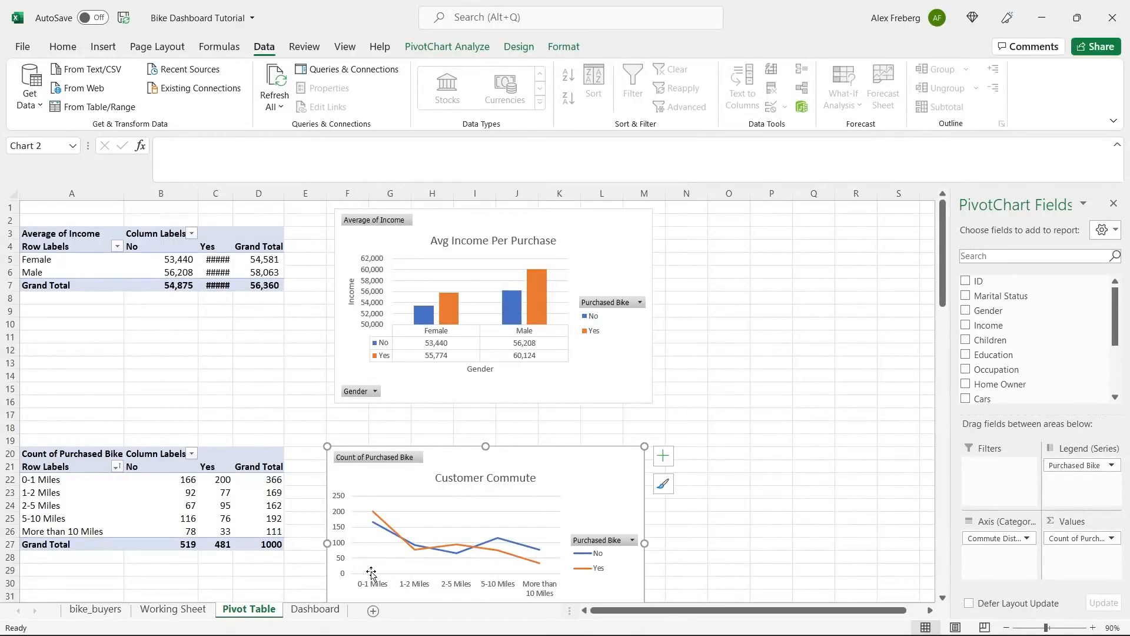
pyautogui.click(316, 609)
pyautogui.click(260, 383)
pyautogui.rightClick(260, 383)
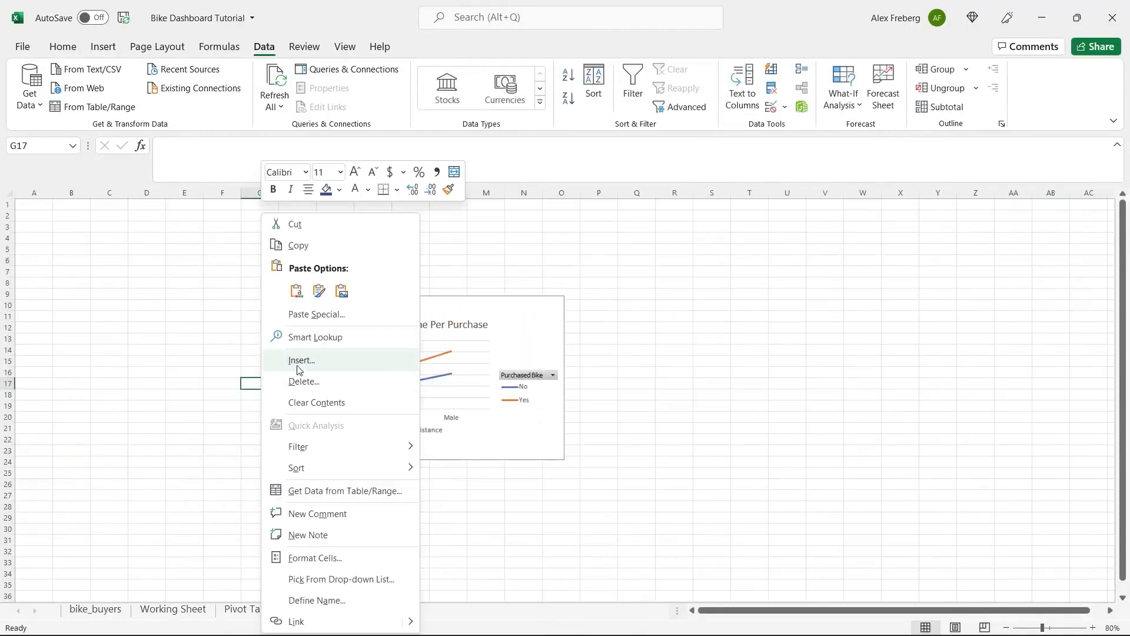
pyautogui.click(297, 292)
# Move the Customer Commute chart to the right of the Avg Income Per Purchase chart on the Dashboard.
pyautogui.click(360, 406)
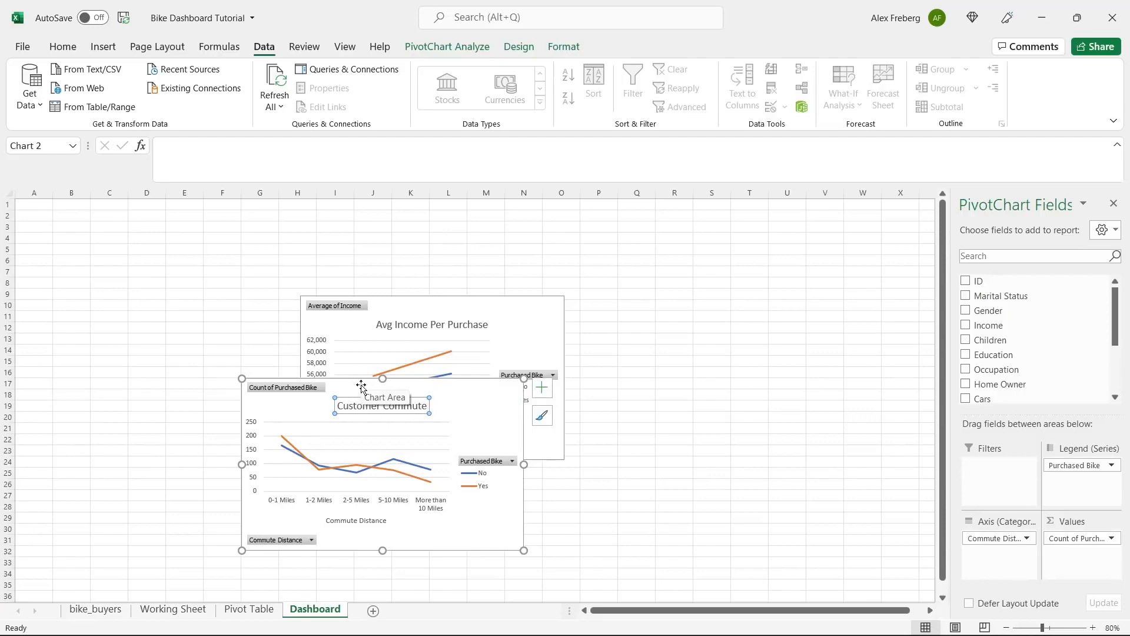
pyautogui.moveTo(345, 389); pyautogui.dragTo(685, 306)
pyautogui.click(487, 536)
# Copy the Customer Age Brackets chart from the Pivot Table sheet and paste it below the other charts on the Dashboard.
pyautogui.click(262, 616)
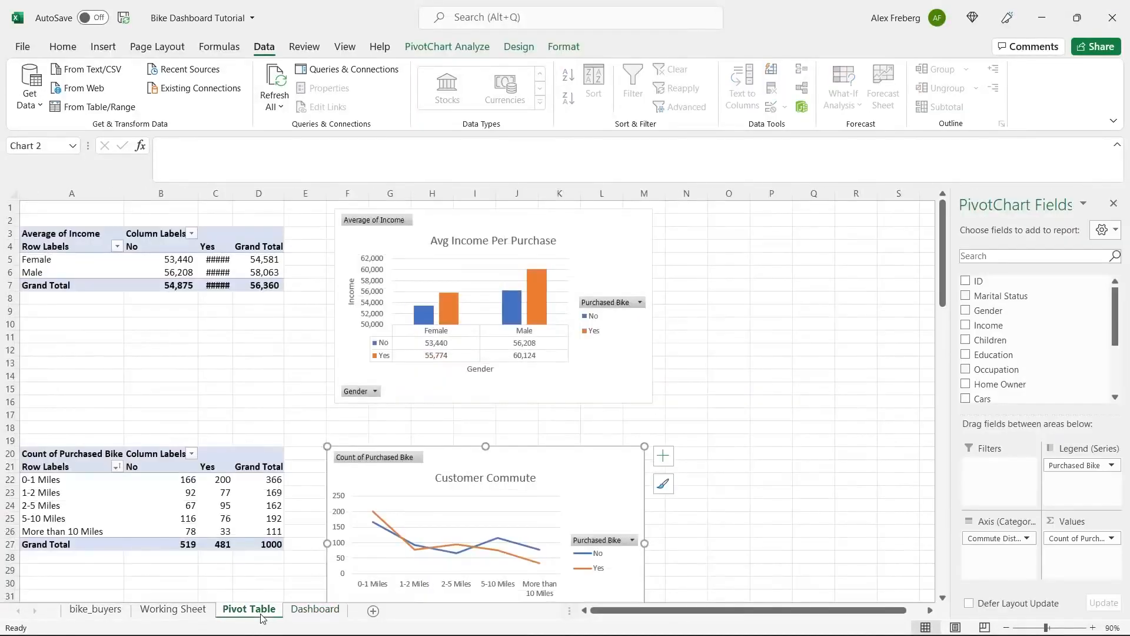
pyautogui.click(671, 443)
pyautogui.scroll(-10, 672, 444)
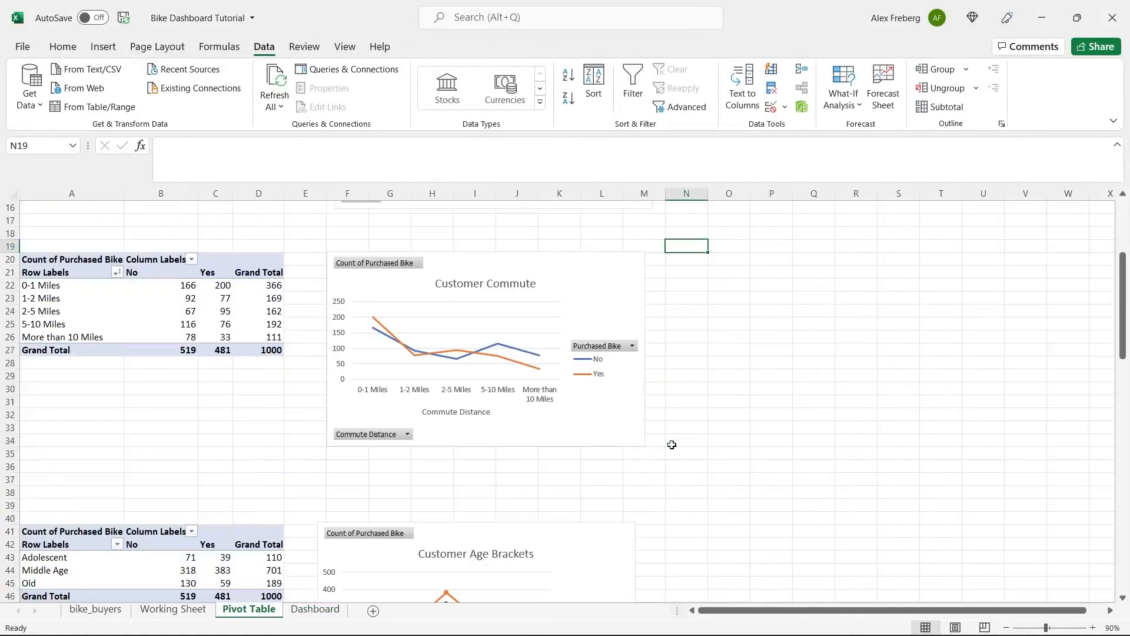
pyautogui.scroll(-2, 672, 444)
pyautogui.click(555, 277)
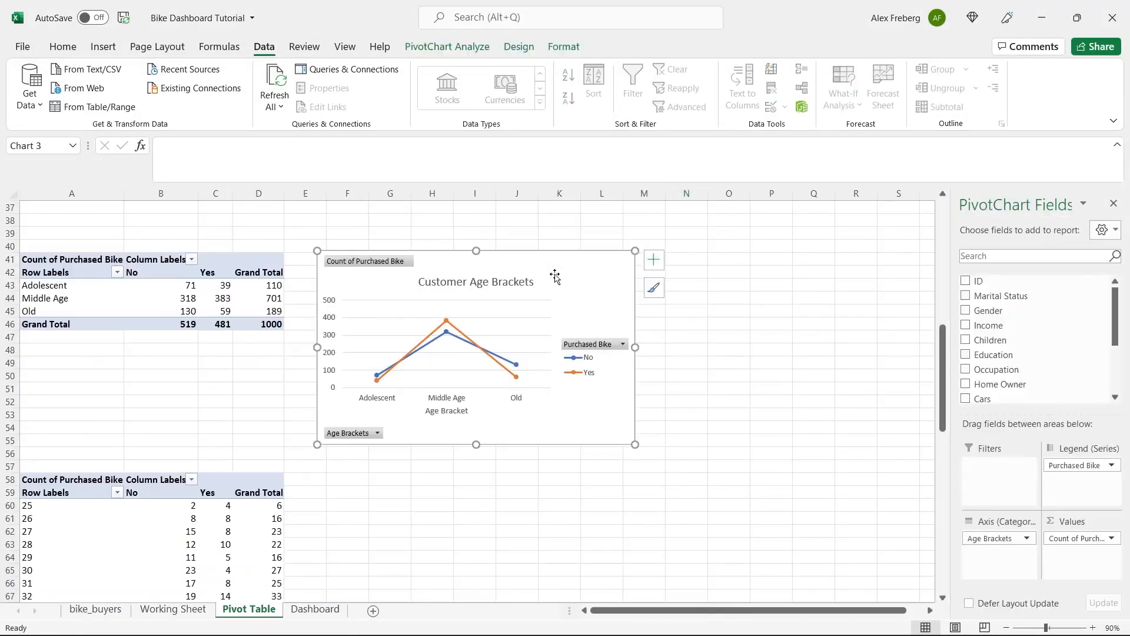
pyautogui.hotkey('ctrl', 'x')
pyautogui.click(315, 609)
pyautogui.click(323, 514)
pyautogui.hotkey('ctrl', 'v')
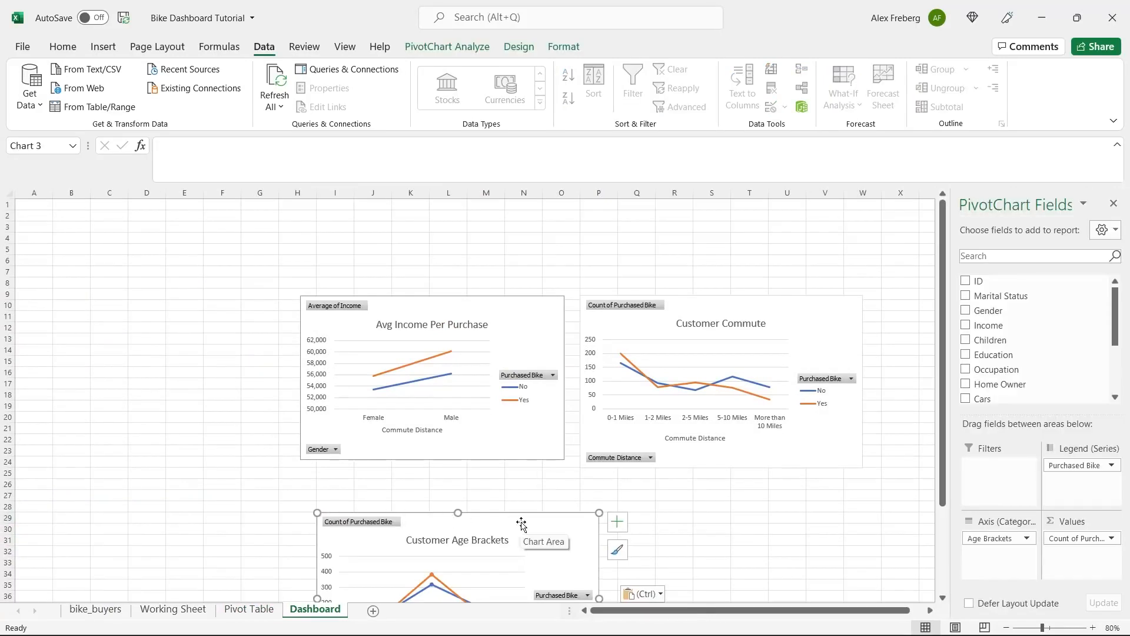
# Arrange the Dashboard charts with Customer Commute to the right of the income chart and Customer Age Brackets below, between them.
pyautogui.moveTo(421, 301); pyautogui.dragTo(389, 239)
pyautogui.moveTo(486, 514); pyautogui.dragTo(385, 425)
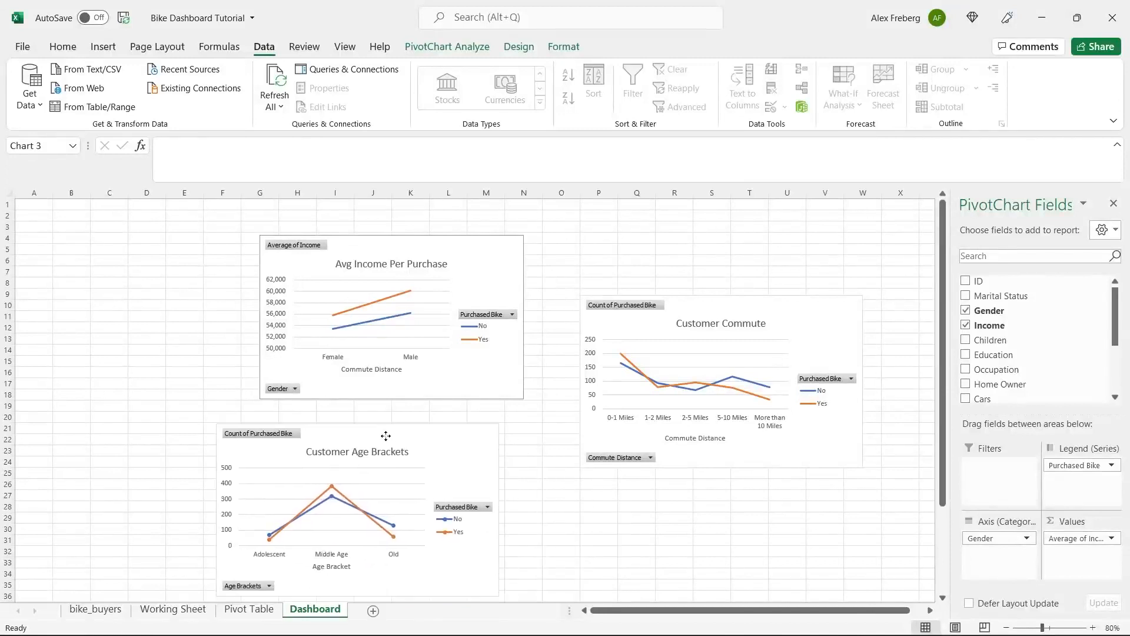
pyautogui.click(730, 305)
pyautogui.moveTo(730, 305); pyautogui.dragTo(690, 253)
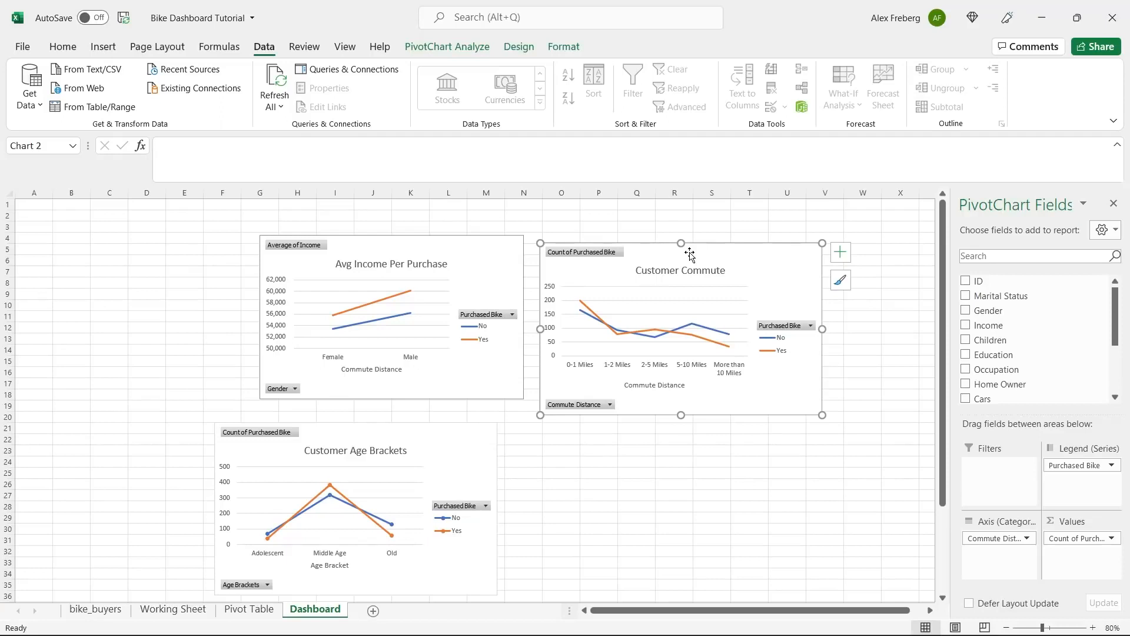
pyautogui.moveTo(457, 437); pyautogui.dragTo(627, 484)
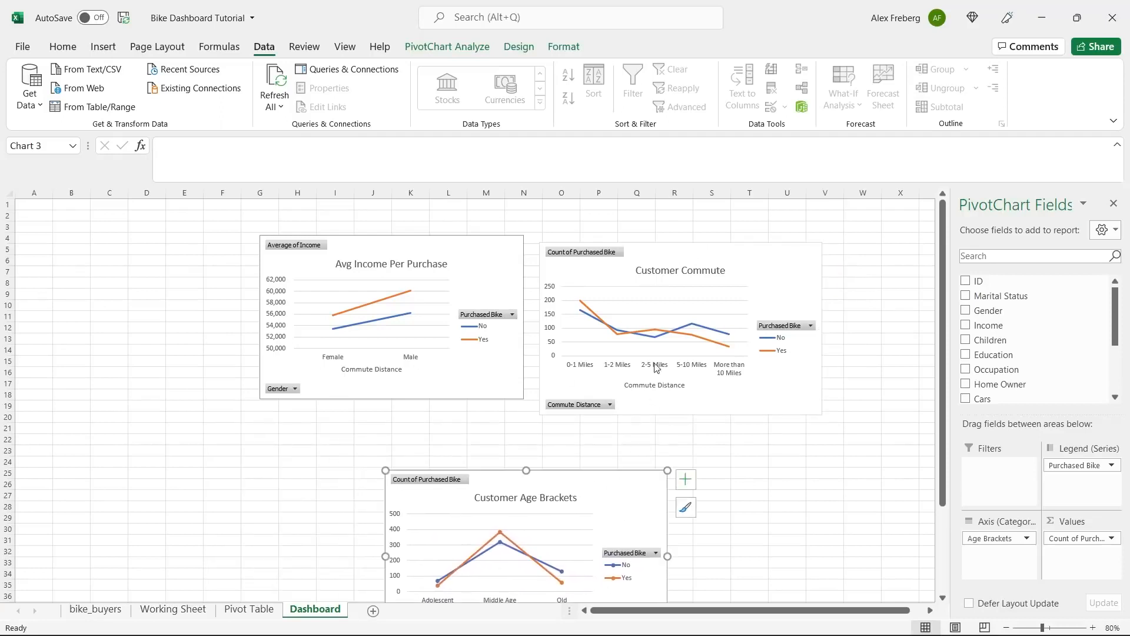
pyautogui.moveTo(702, 256); pyautogui.dragTo(790, 308)
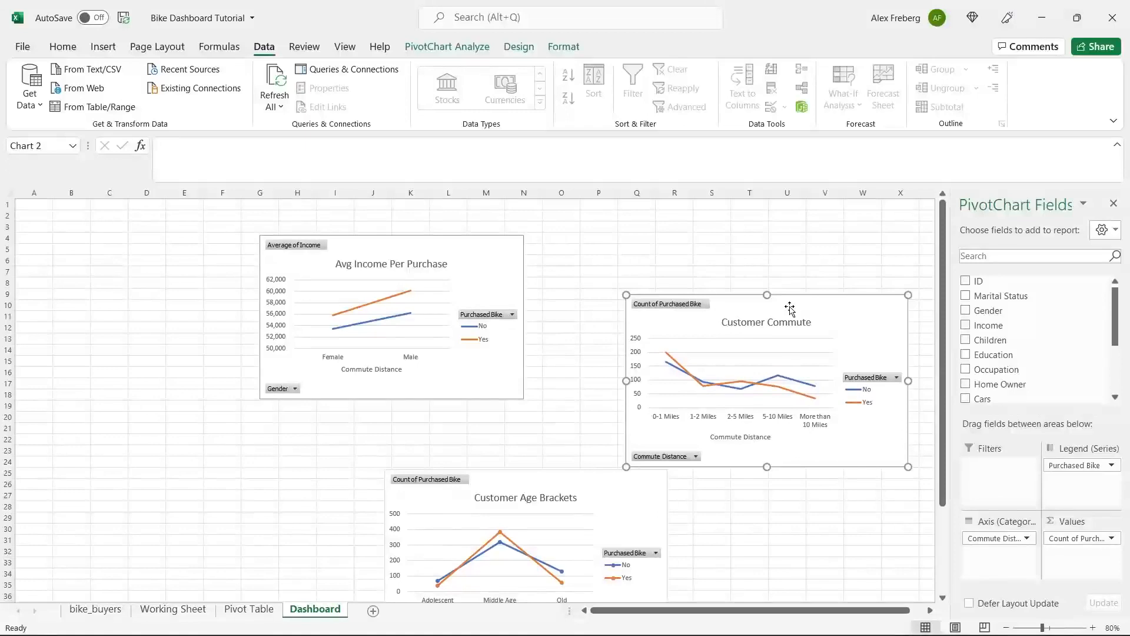
# Copy the original Avg Income Per Purchase column chart from the Pivot Table sheet and paste it on the Dashboard at D19.
pyautogui.click(470, 270)
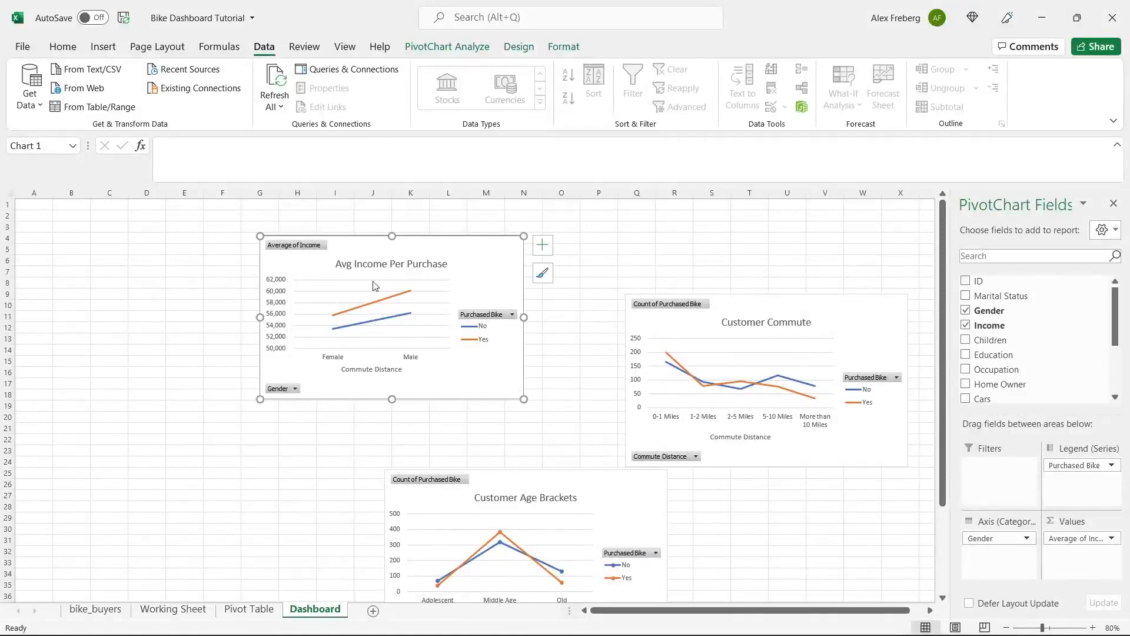
pyautogui.click(242, 609)
pyautogui.scroll(12, 328, 423)
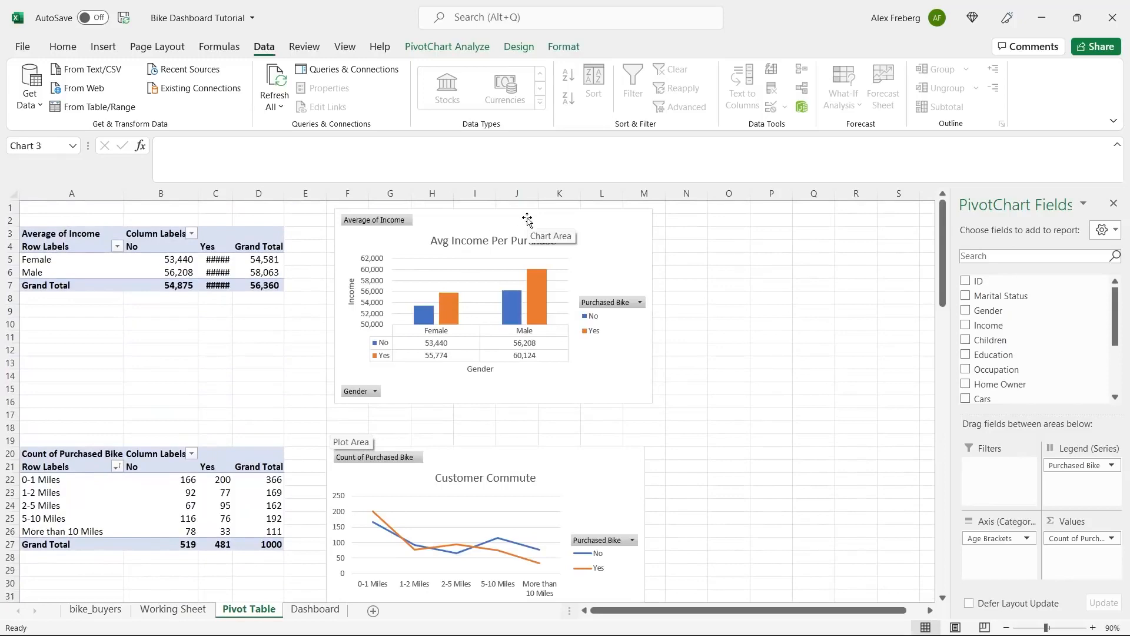
pyautogui.click(592, 217)
pyautogui.rightClick(595, 220)
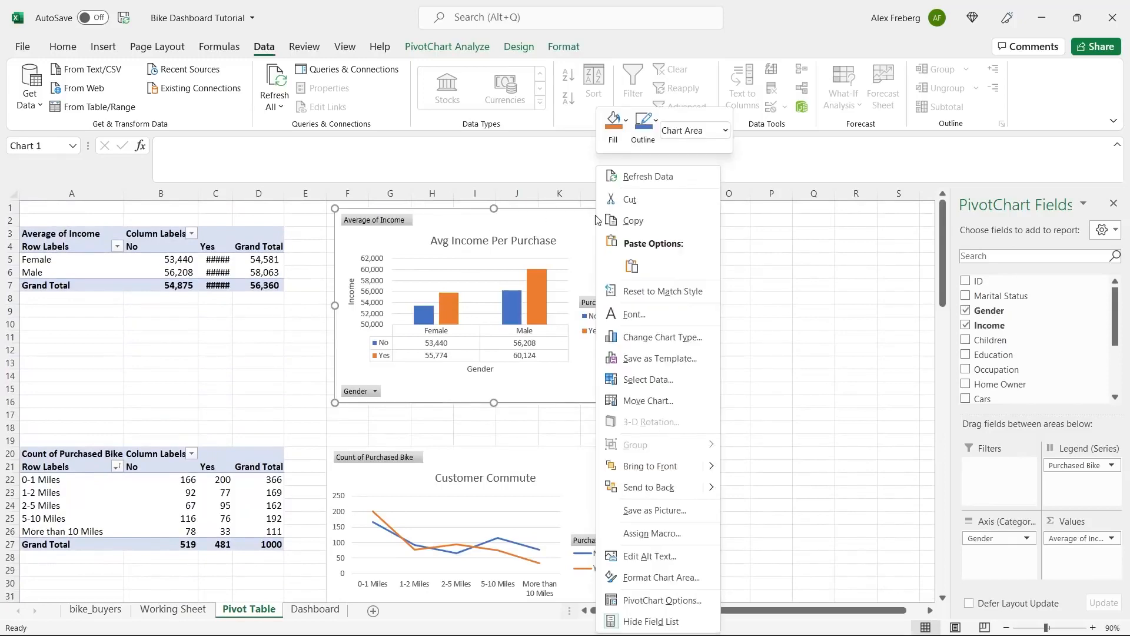
pyautogui.click(648, 221)
pyautogui.click(315, 610)
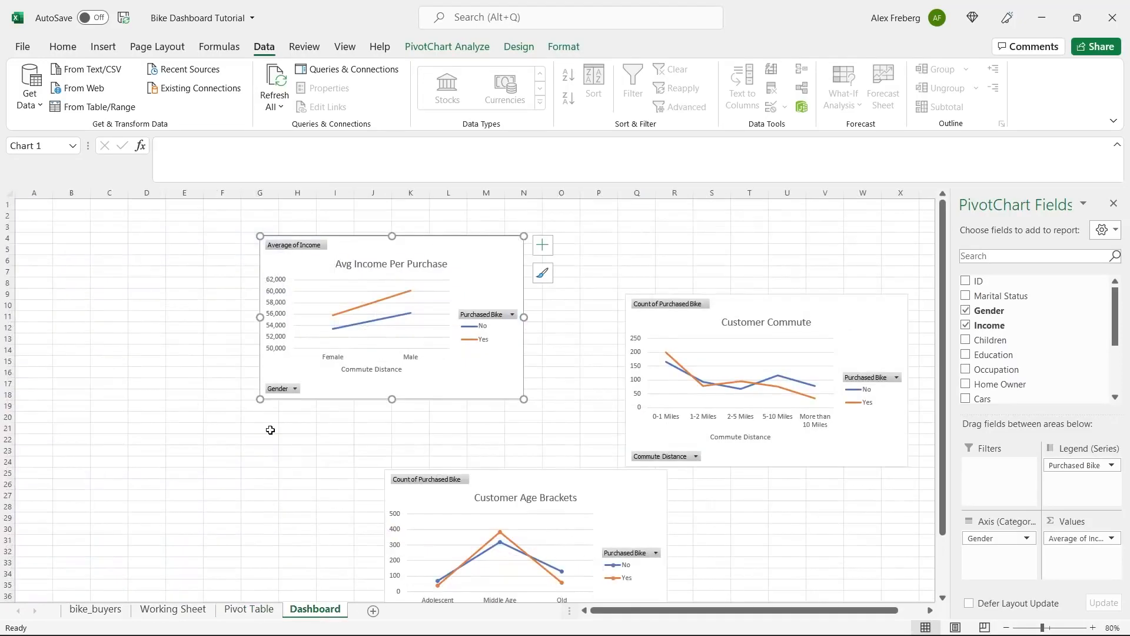
pyautogui.click(157, 408)
pyautogui.rightClick(157, 408)
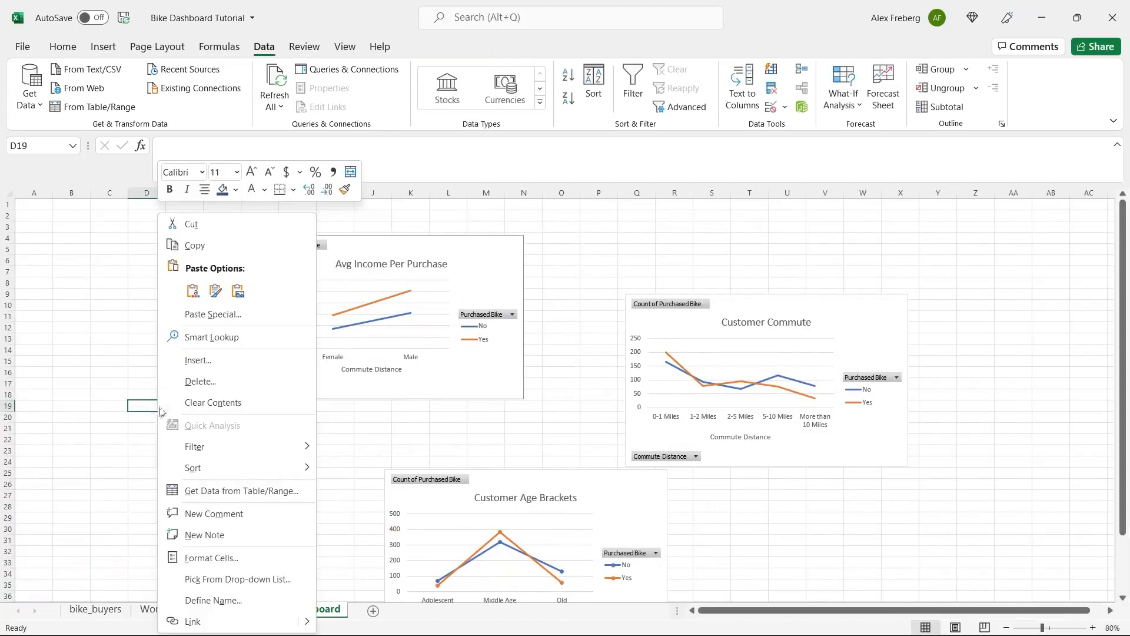
pyautogui.click(198, 297)
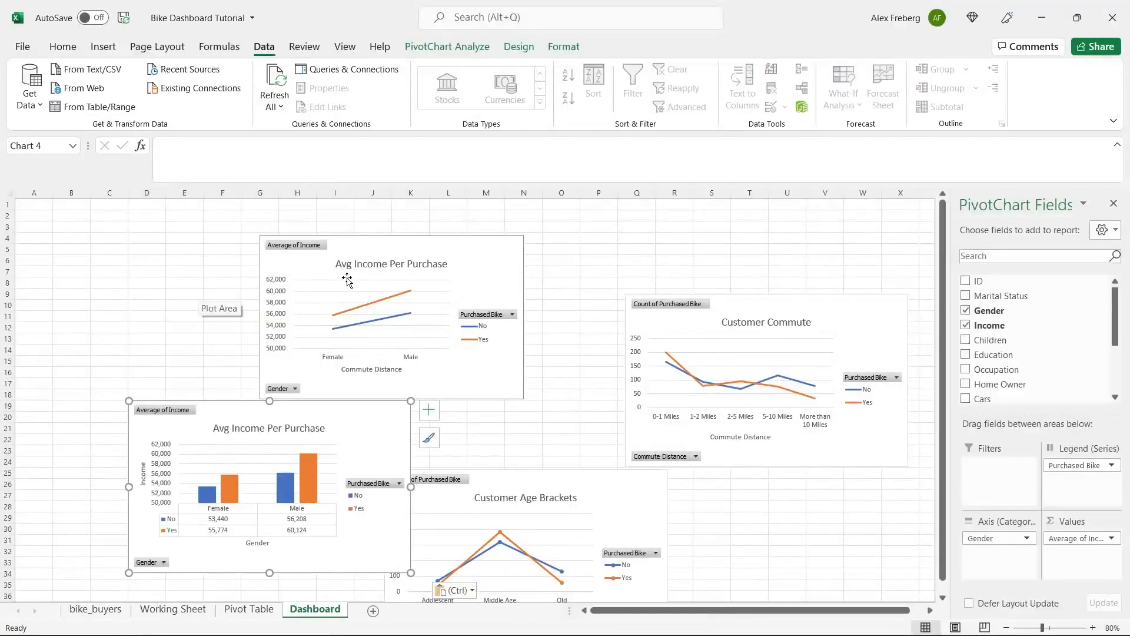
# Delete the line version of the Avg Income Per Purchase chart and move the column version beside the Customer Commute chart.
pyautogui.click(352, 259)
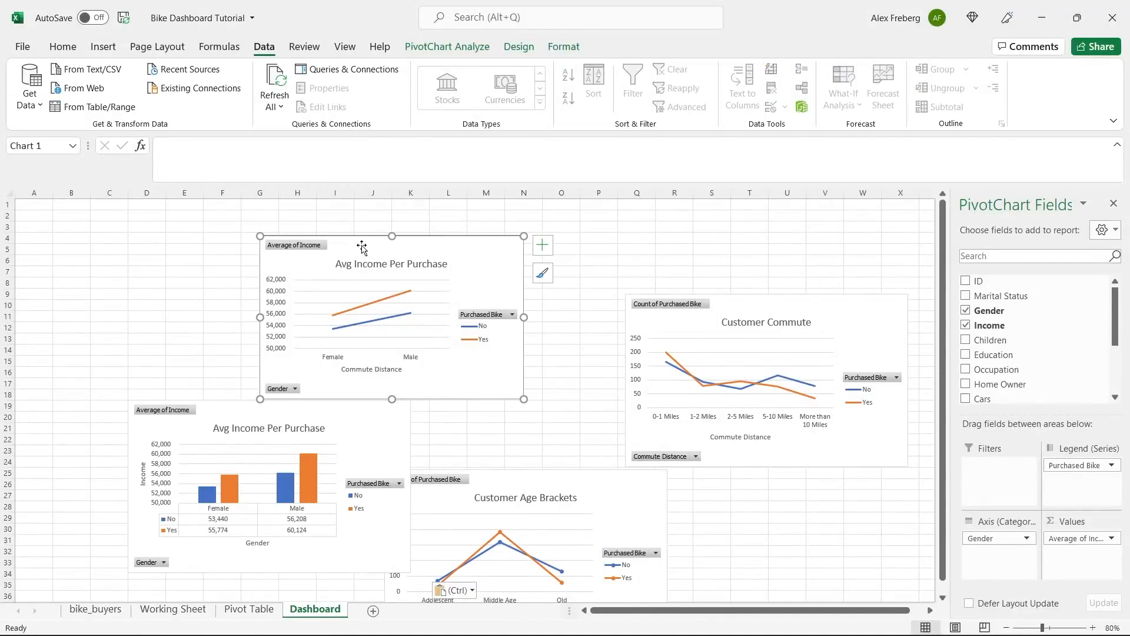
pyautogui.press('Delete')
pyautogui.moveTo(337, 417); pyautogui.dragTo(526, 304)
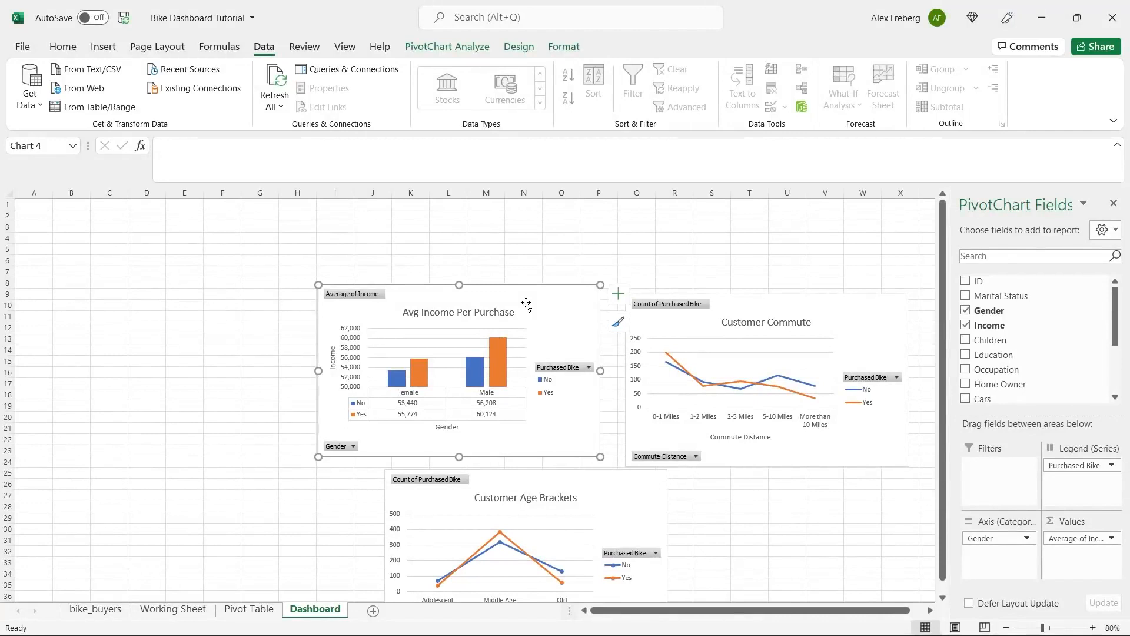
# Turn off the gridlines on the Dashboard sheet.
pyautogui.click(240, 332)
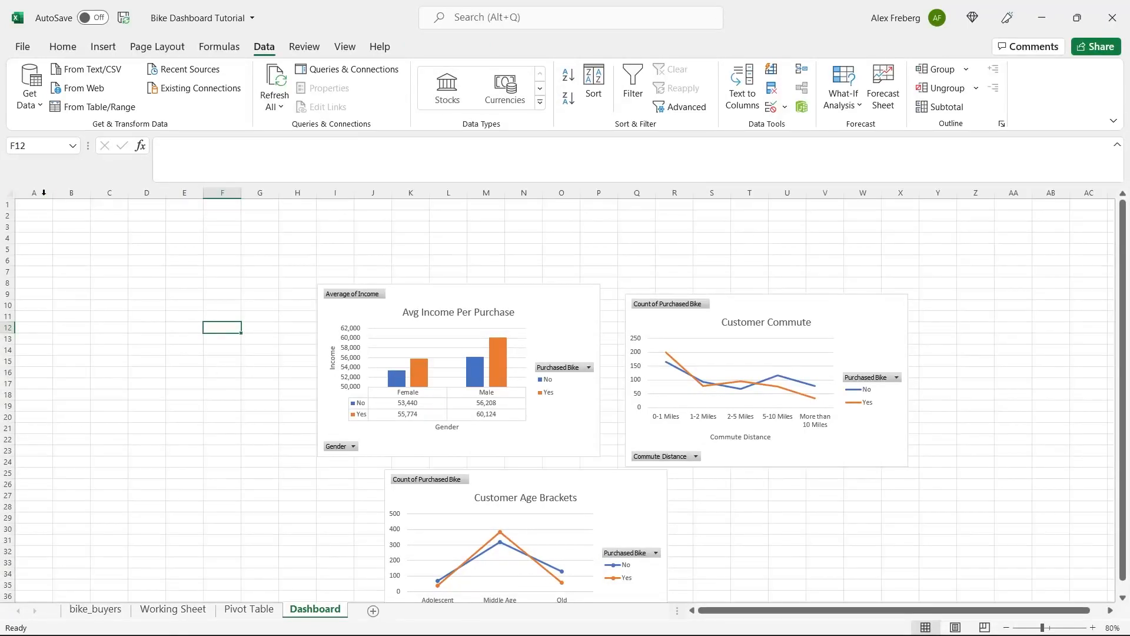
pyautogui.click(10, 193)
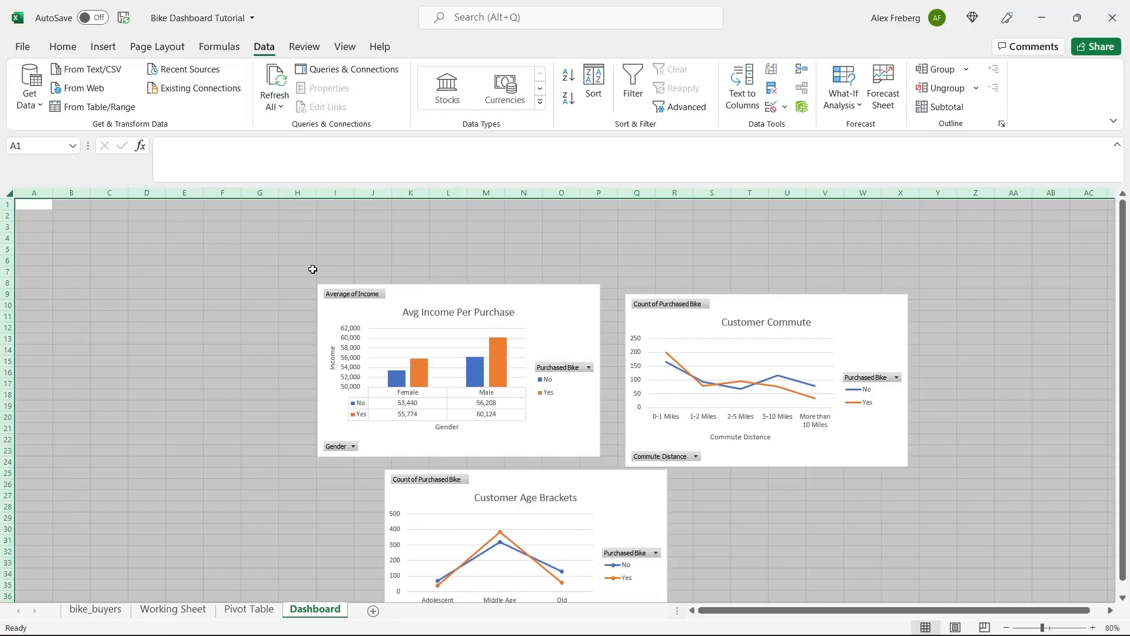
pyautogui.click(345, 50)
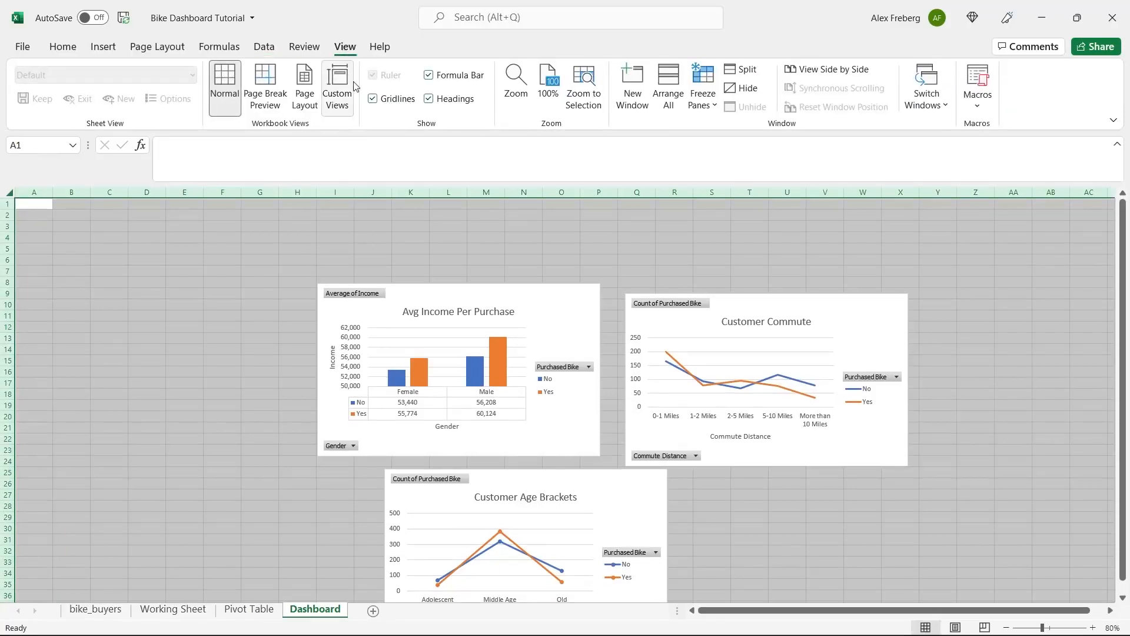
pyautogui.click(372, 98)
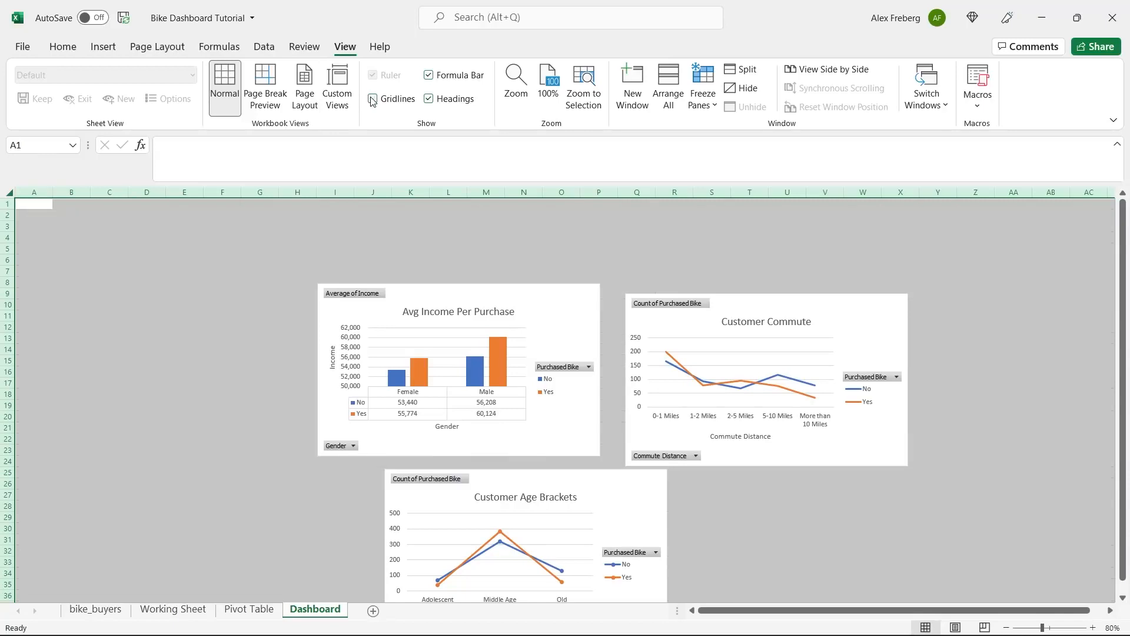
pyautogui.click(352, 241)
# Fill the range A1:O6 on the Dashboard sheet with the standard blue colour.
pyautogui.moveTo(33, 202); pyautogui.dragTo(563, 256)
pyautogui.click(64, 48)
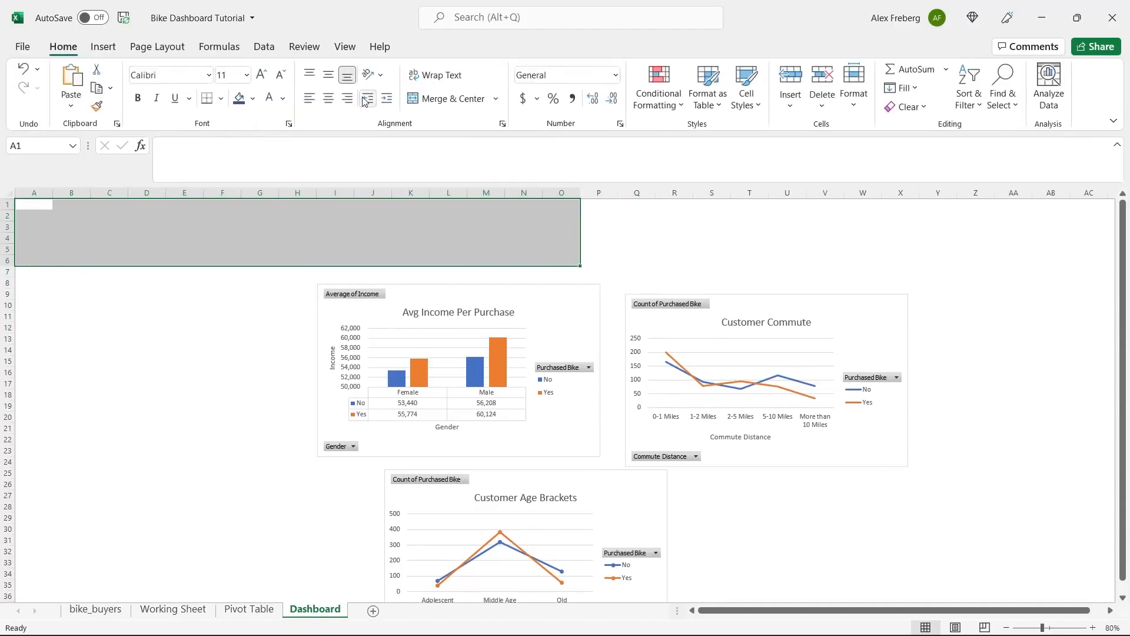
pyautogui.click(254, 99)
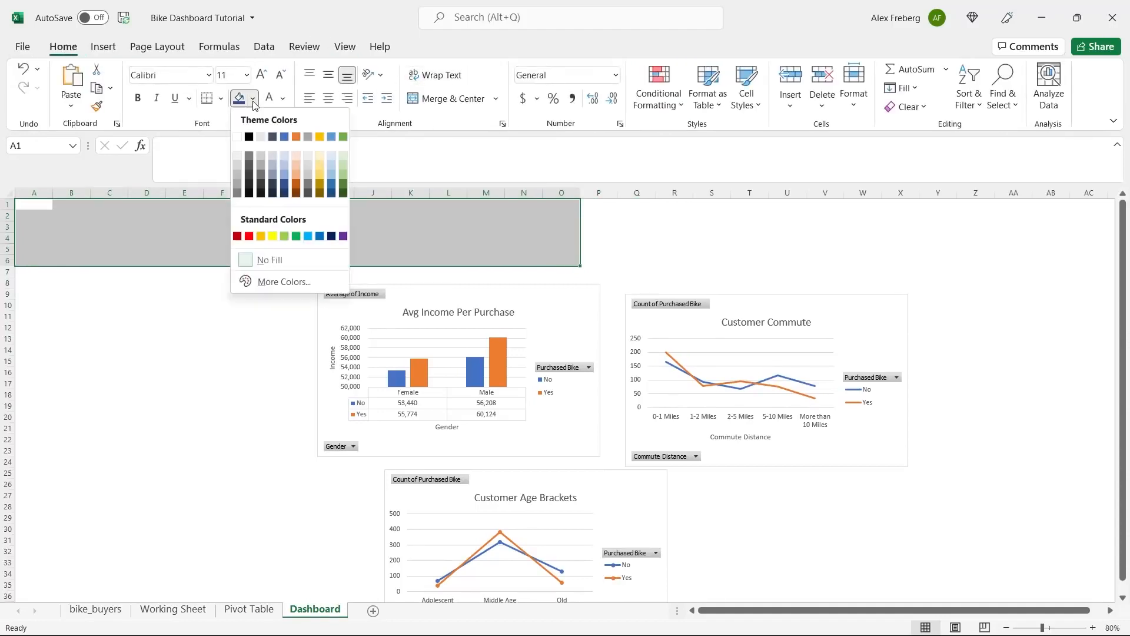
pyautogui.click(321, 237)
pyautogui.click(278, 233)
# Merge and center the blue range A1:O6 and enter the title "Bike Sales Dashboard" in it.
pyautogui.moveTo(45, 209); pyautogui.dragTo(555, 260)
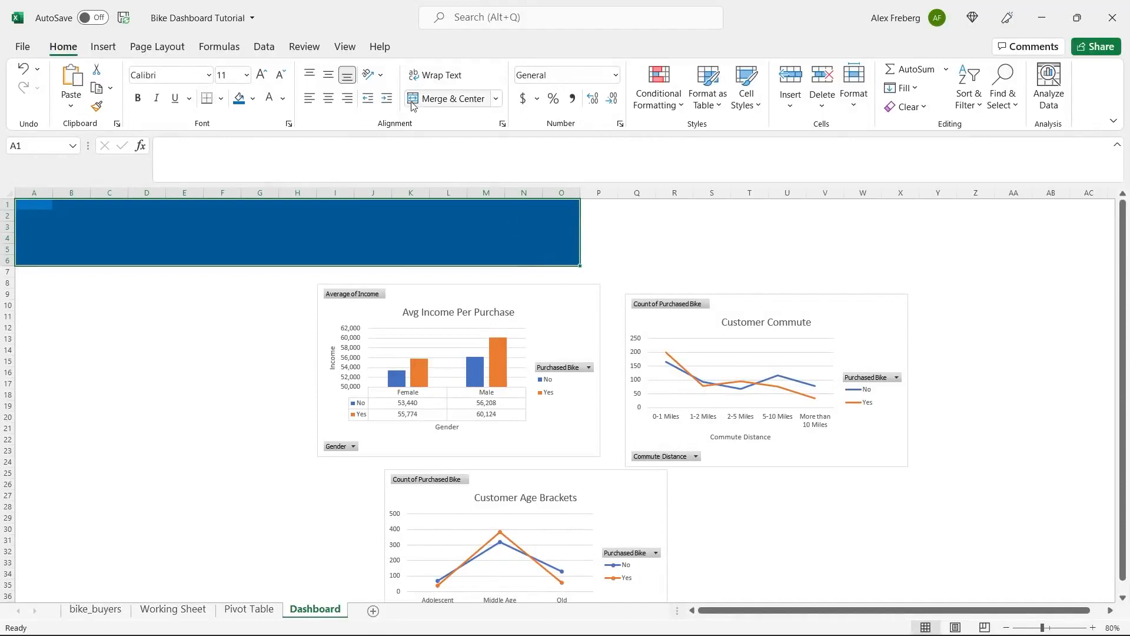
pyautogui.click(429, 100)
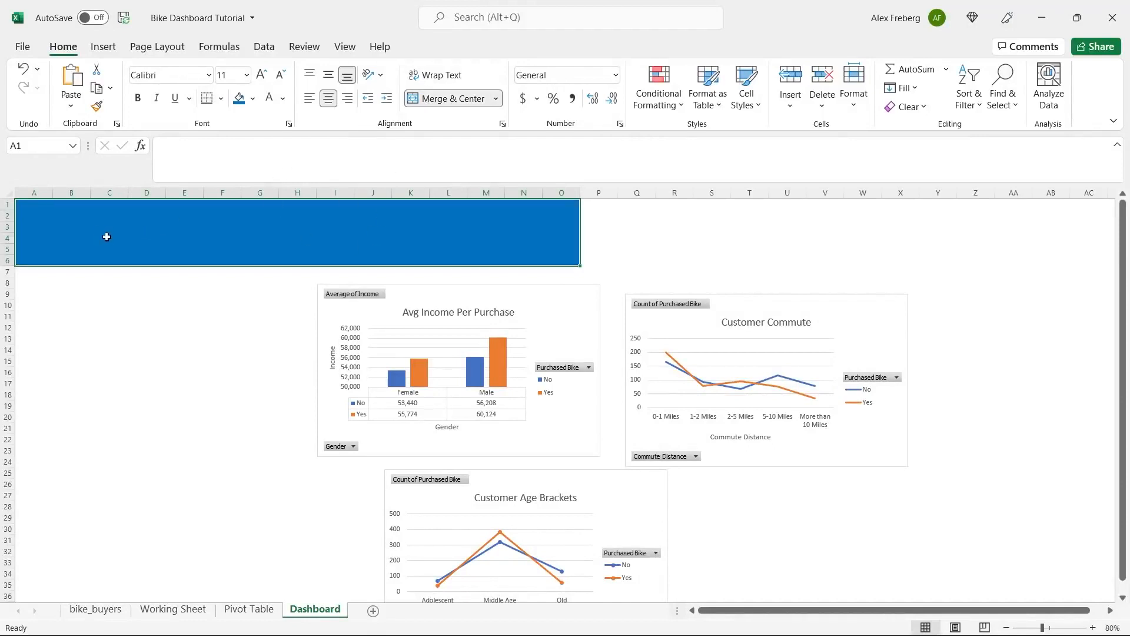
pyautogui.doubleClick(276, 226)
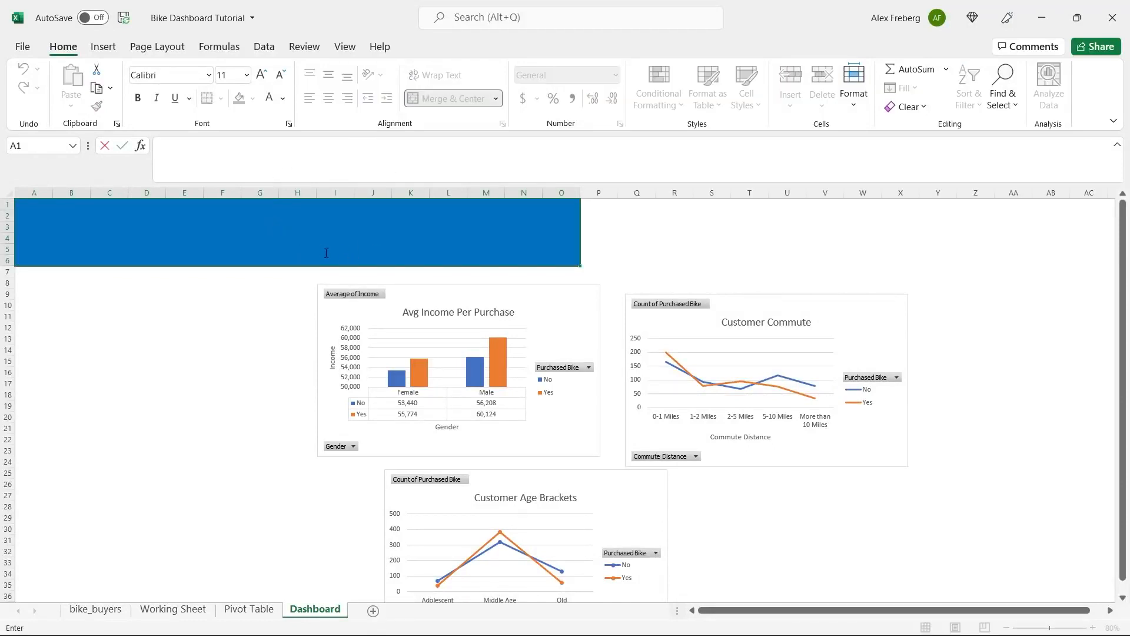
pyautogui.write('Bike Sales Dashboard')
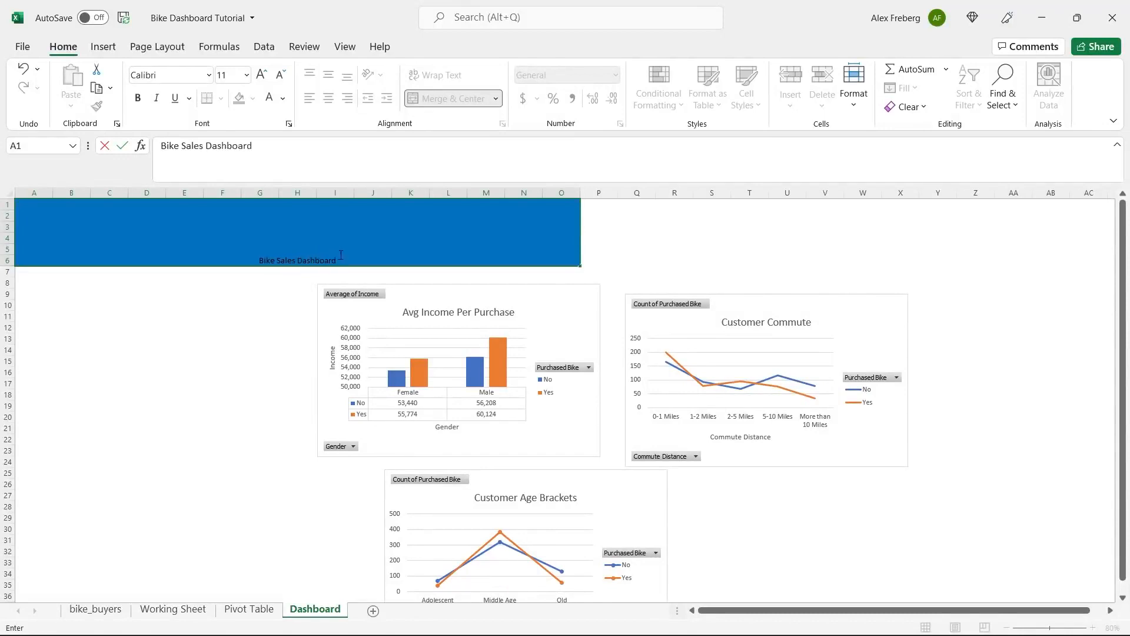
pyautogui.click(319, 265)
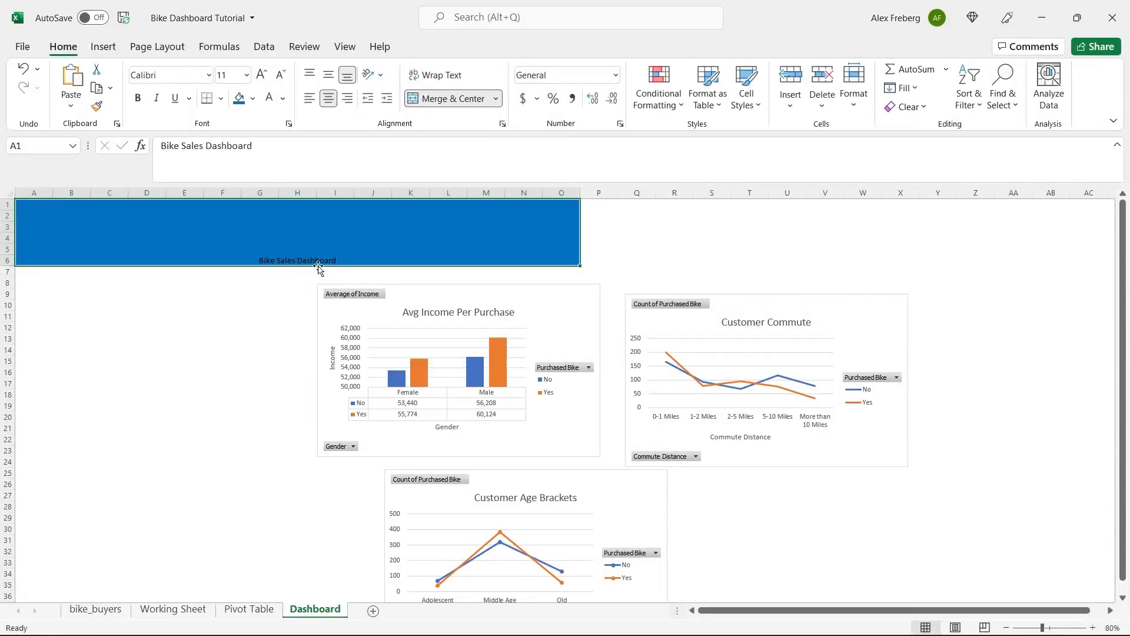
# Format the Bike Sales Dashboard title text as white, size 48 and bold.
pyautogui.doubleClick(322, 262)
pyautogui.tripleClick(325, 260)
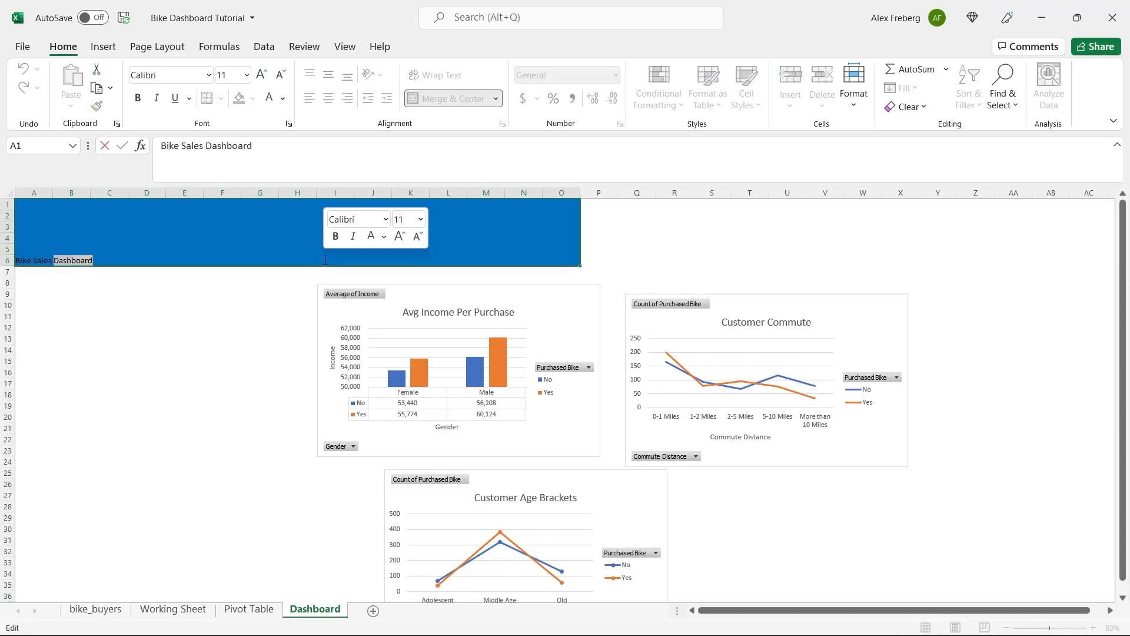
pyautogui.click(283, 98)
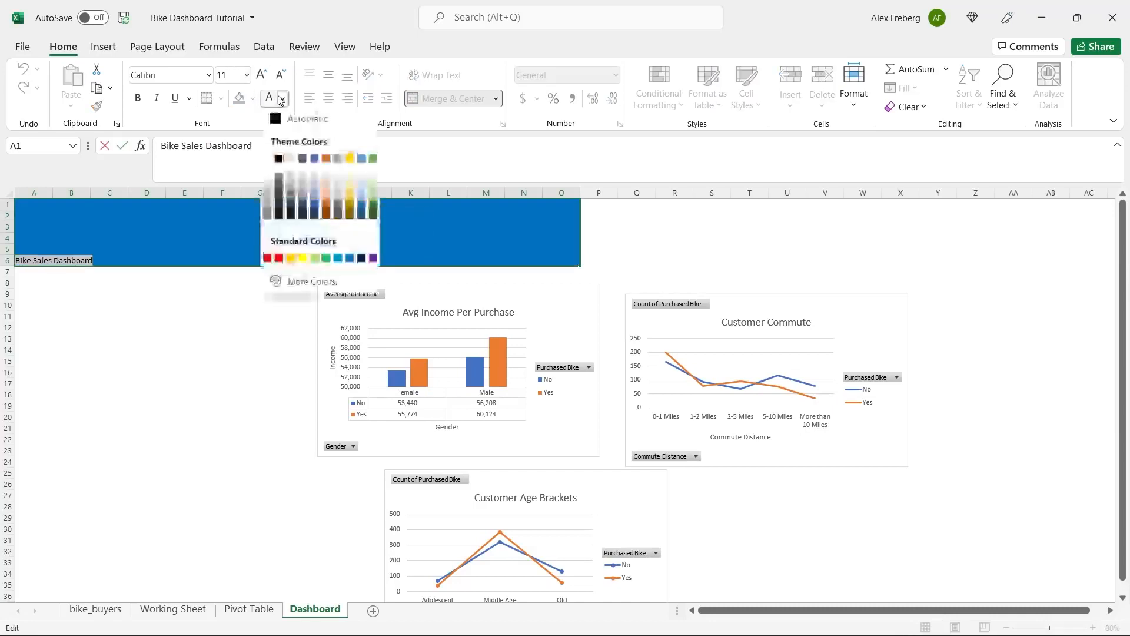
pyautogui.click(291, 158)
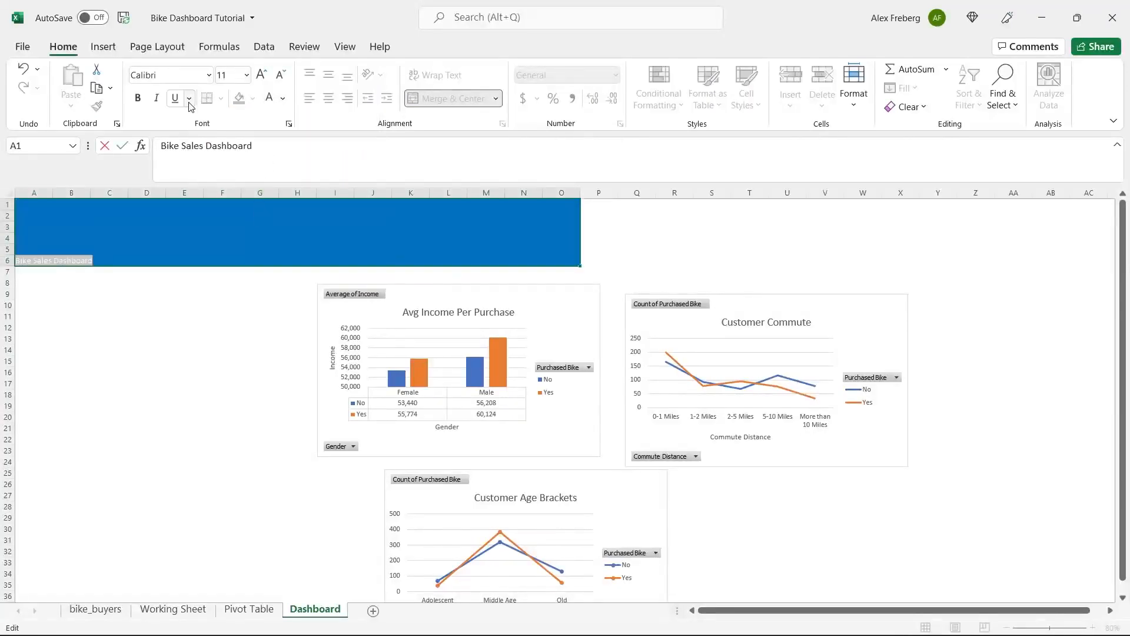
pyautogui.click(246, 75)
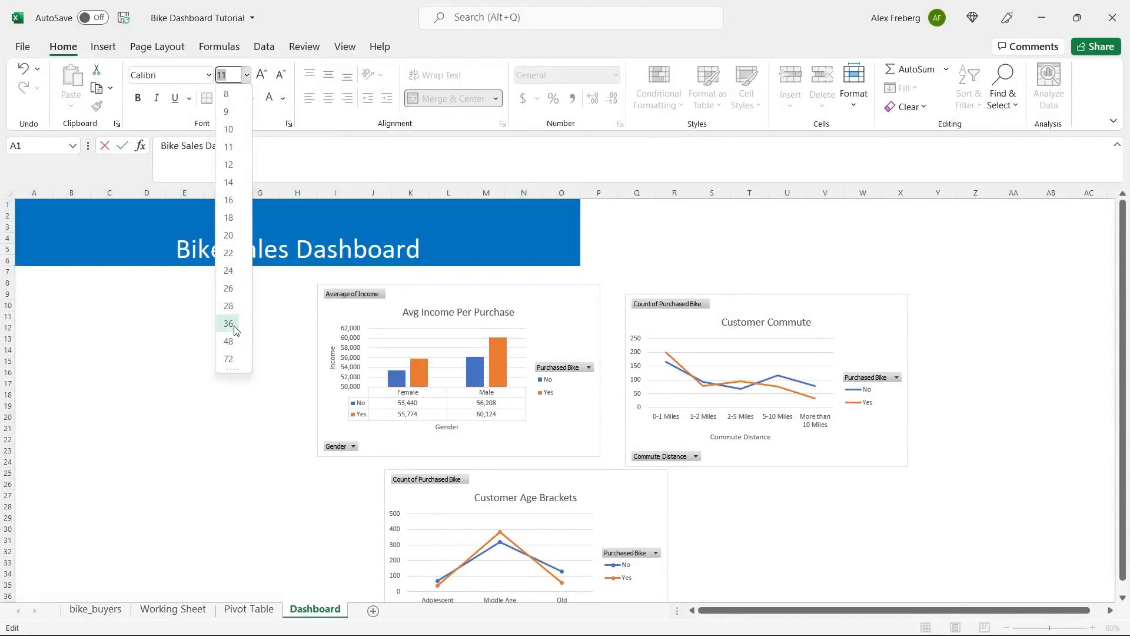
pyautogui.click(228, 342)
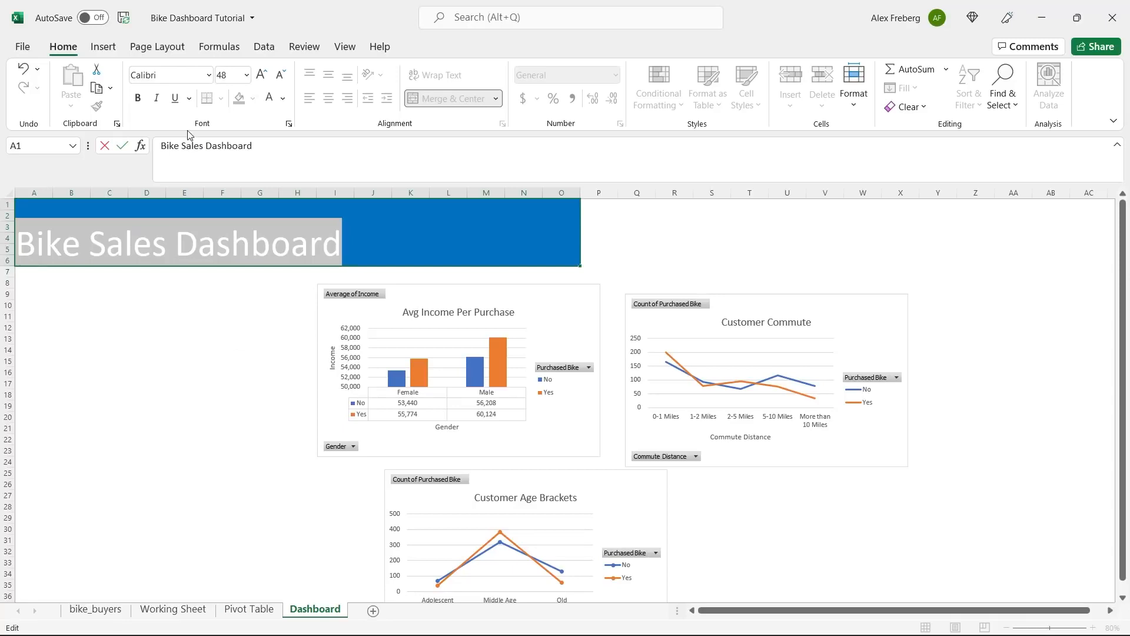
pyautogui.click(145, 104)
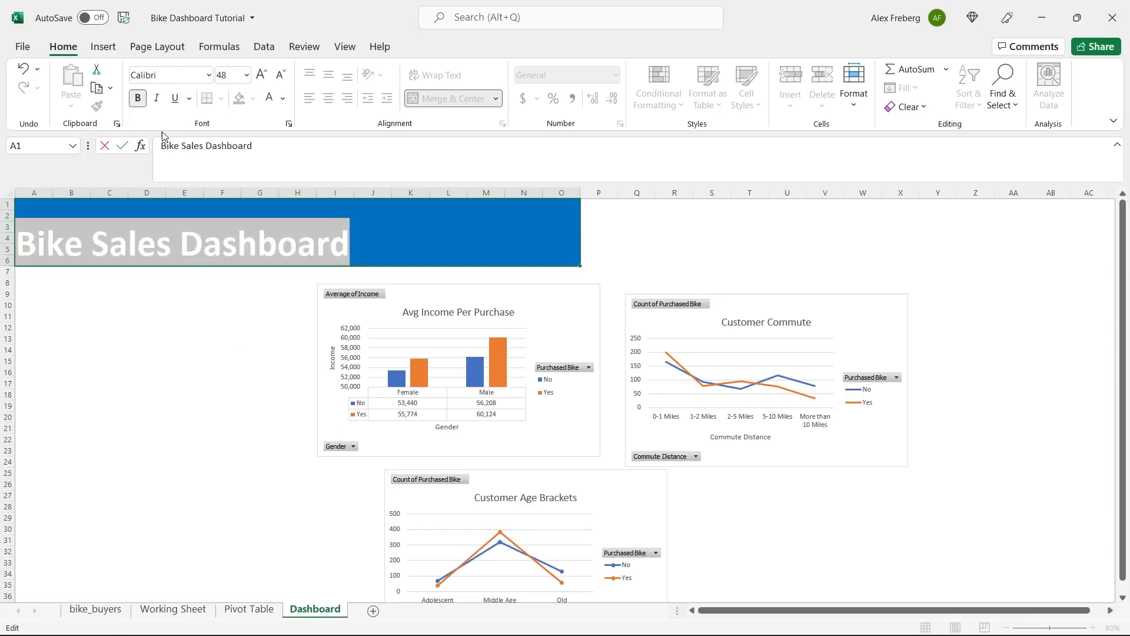
# Finish editing the title and center it vertically within the blue banner with Middle Align.
pyautogui.click(322, 275)
pyautogui.doubleClick(334, 247)
pyautogui.tripleClick(336, 246)
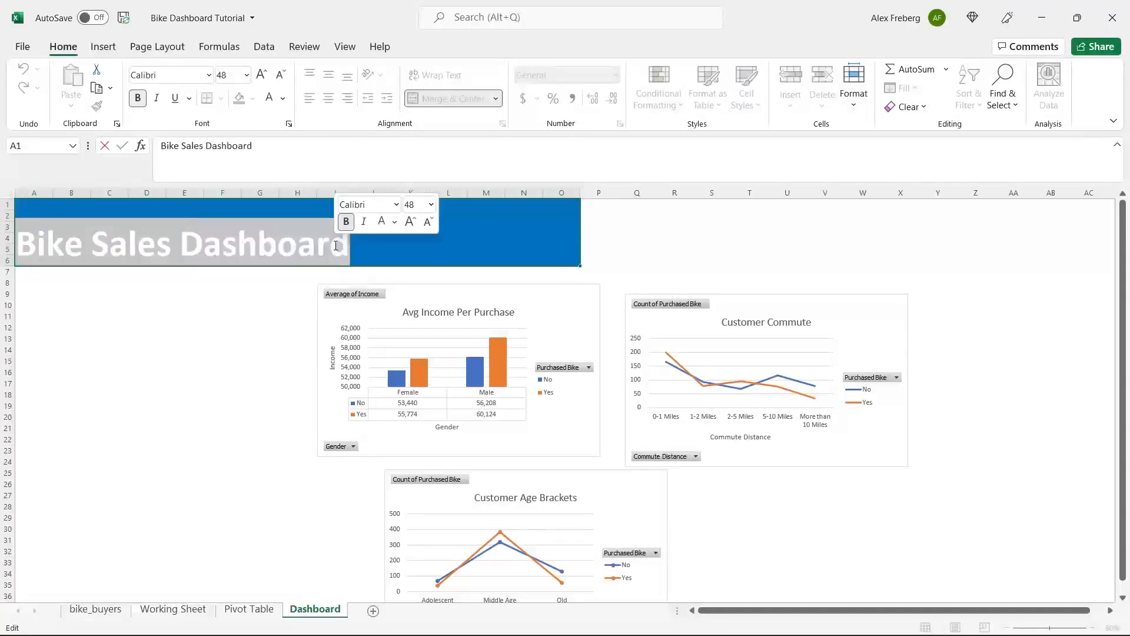
pyautogui.click(260, 327)
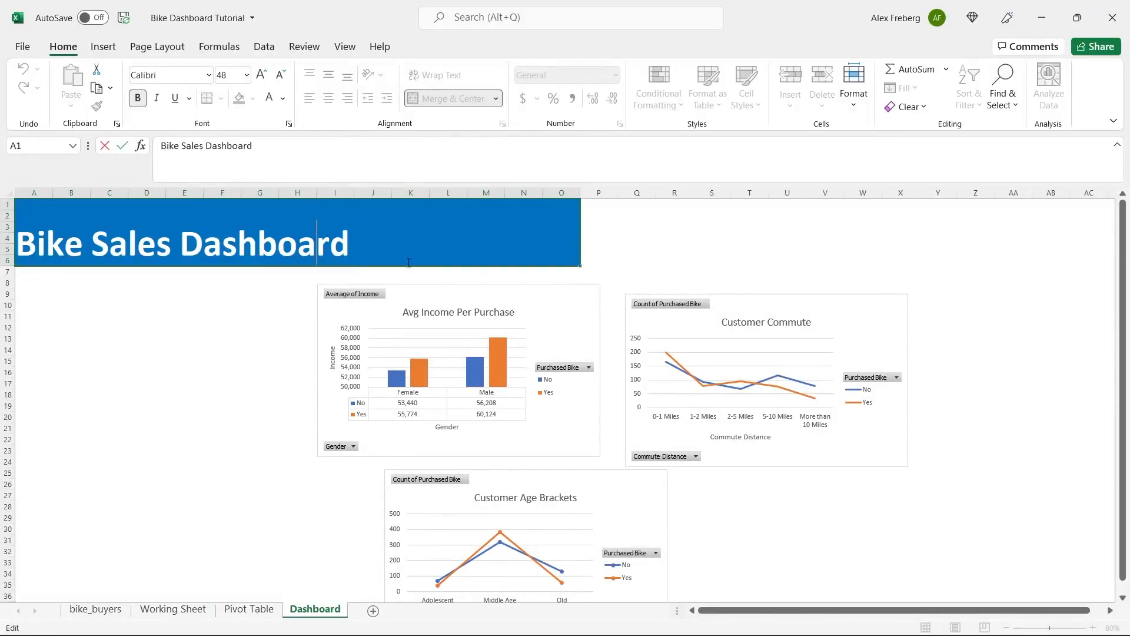
pyautogui.click(303, 245)
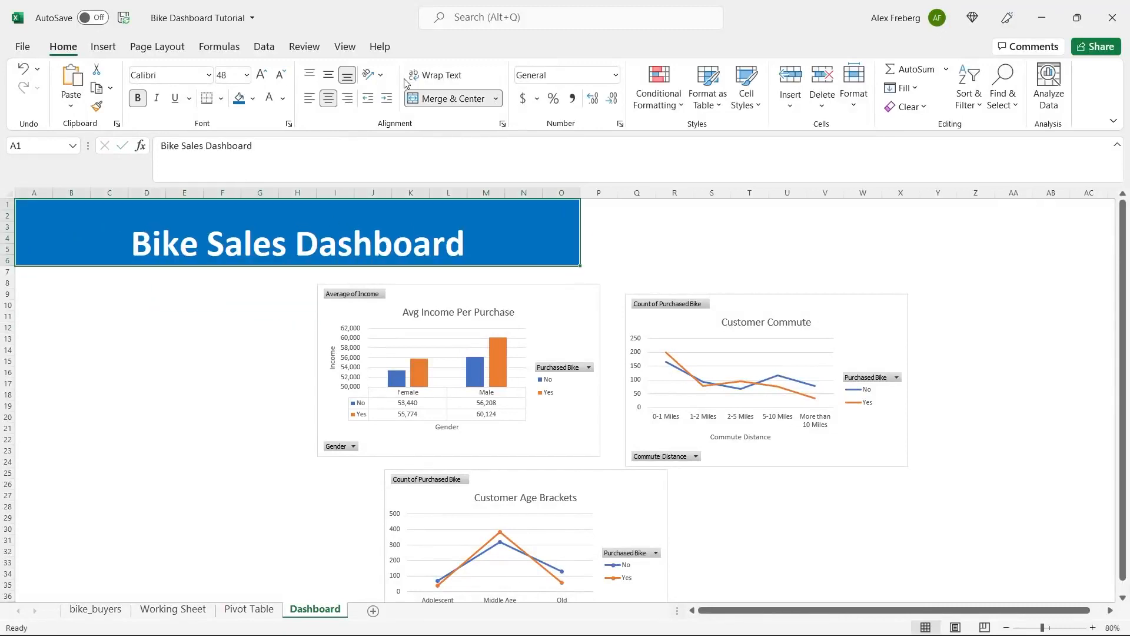
pyautogui.click(333, 76)
pyautogui.click(200, 338)
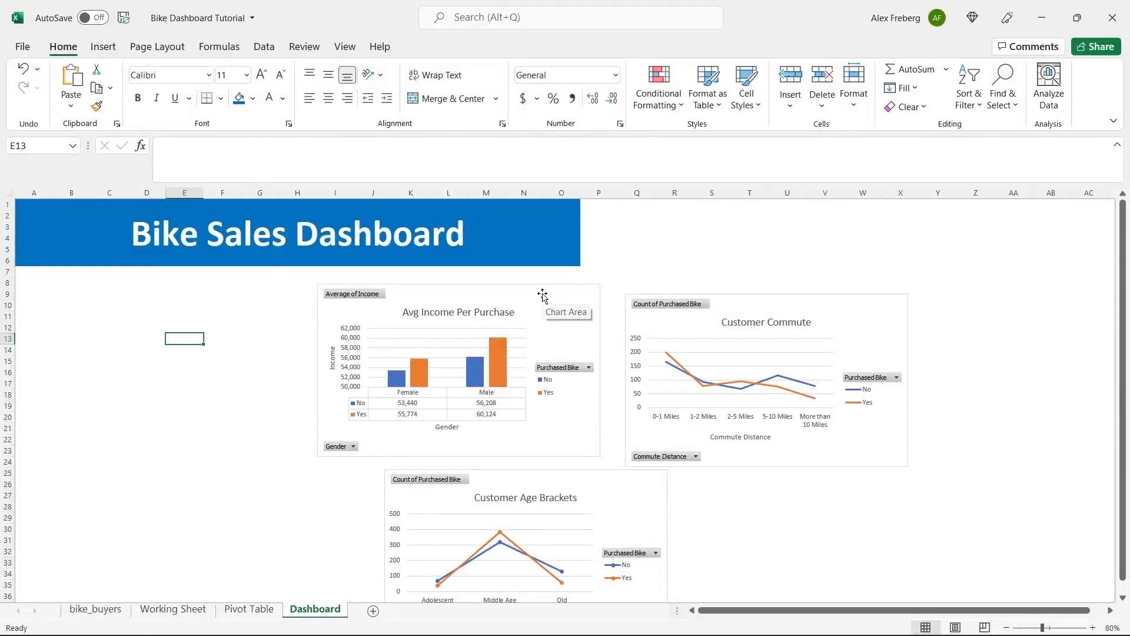
# Move the Avg Income Per Purchase chart directly beneath the title banner, starting near column D, and shrink it.
pyautogui.moveTo(542, 295); pyautogui.dragTo(346, 277)
pyautogui.moveTo(405, 441); pyautogui.dragTo(365, 414)
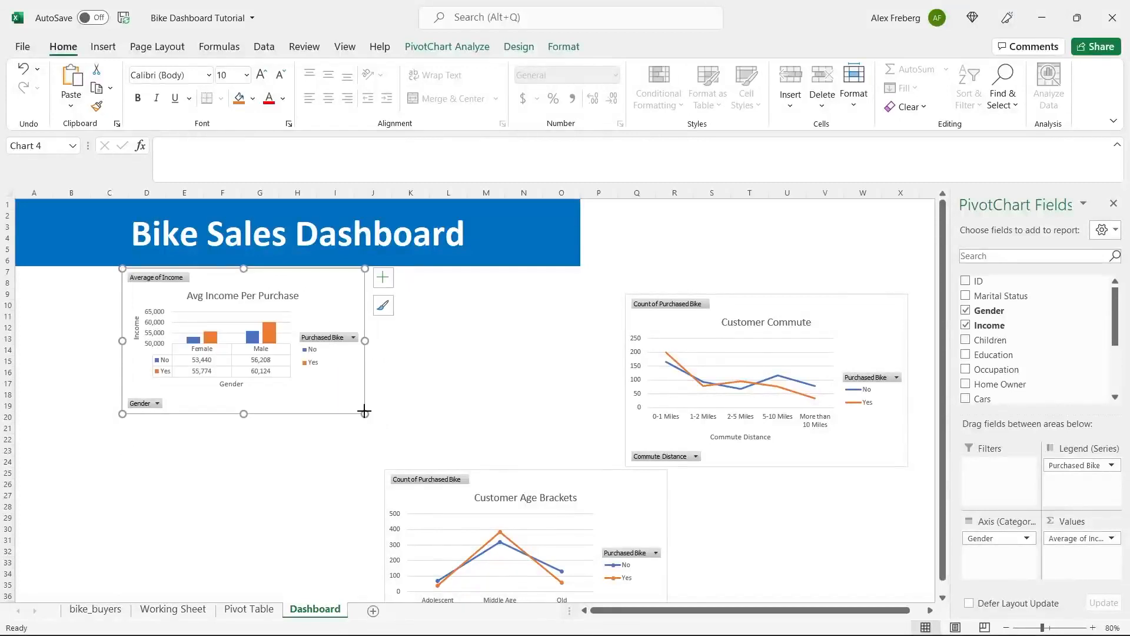
# Place the Customer Age Brackets chart directly right of the income chart and the Customer Commute chart below the income chart.
pyautogui.click(773, 306)
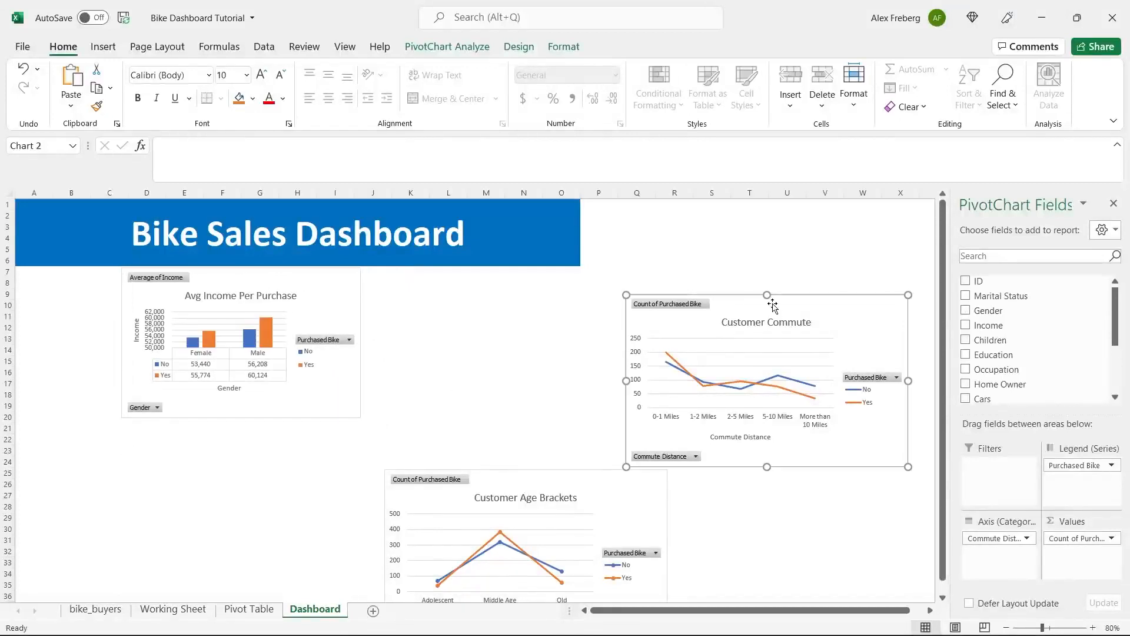
pyautogui.moveTo(816, 311); pyautogui.dragTo(642, 301)
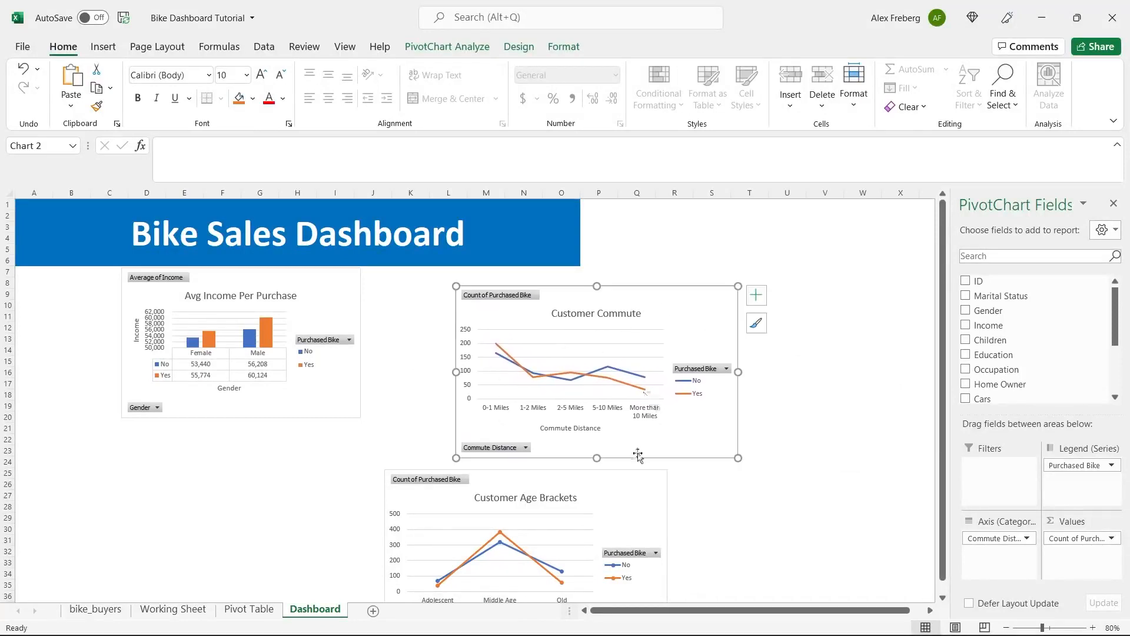
pyautogui.moveTo(613, 485); pyautogui.dragTo(832, 291)
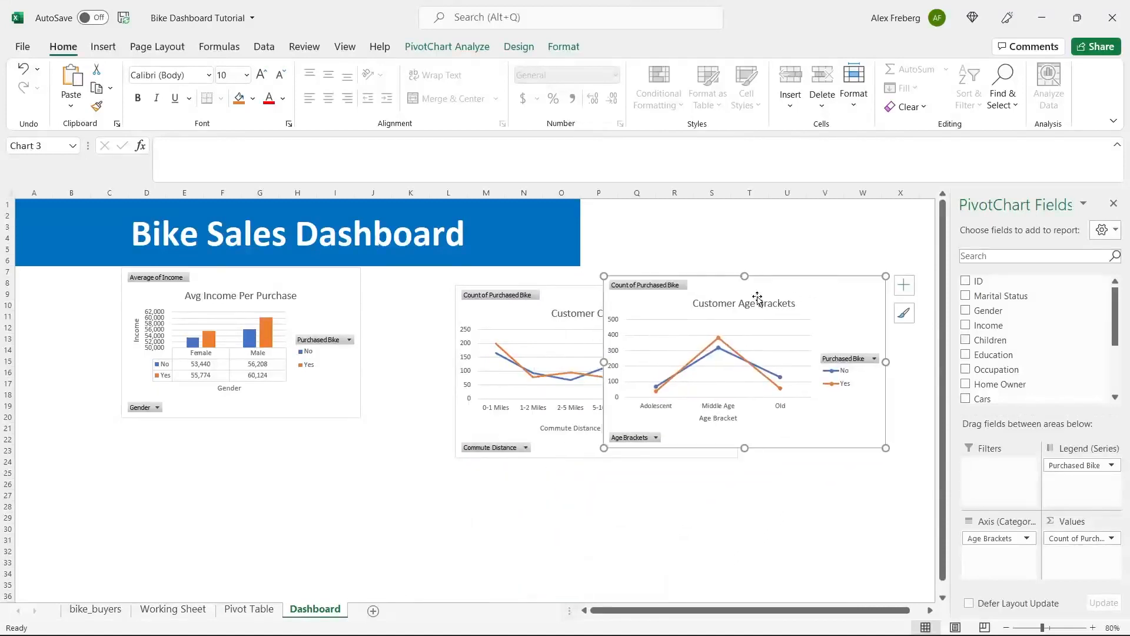
pyautogui.click(566, 303)
pyautogui.moveTo(574, 291); pyautogui.dragTo(241, 483)
pyautogui.moveTo(744, 286); pyautogui.dragTo(504, 276)
# Resize the Customer Age Brackets chart to end at the banner's right edge and match the income chart's bottom edge.
pyautogui.click(1093, 628)
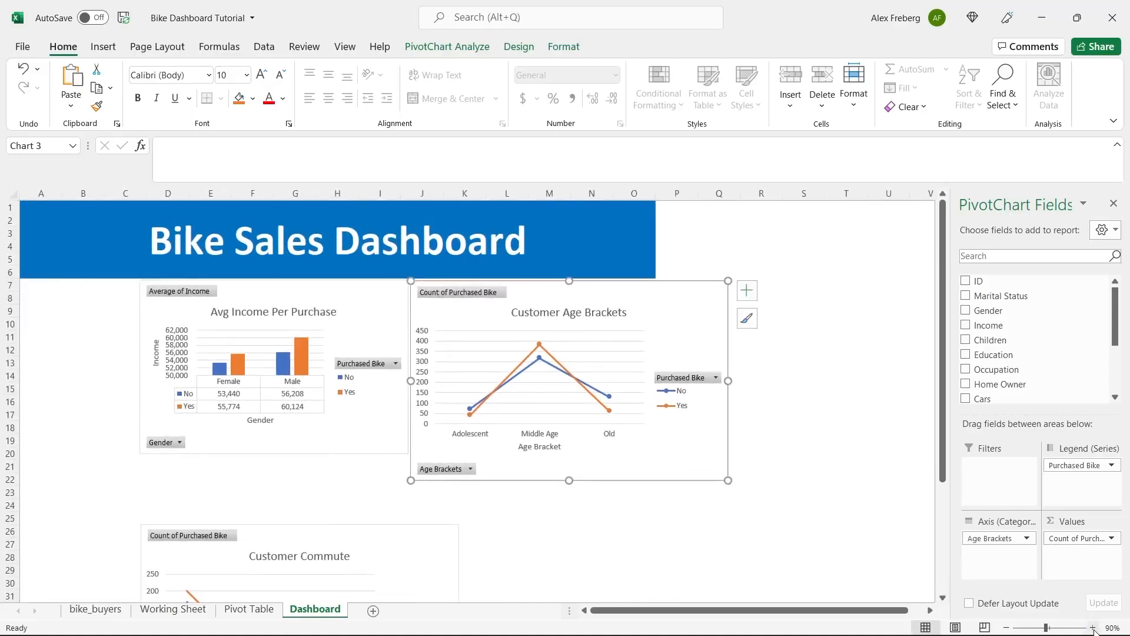
pyautogui.click(1093, 628)
pyautogui.moveTo(809, 508); pyautogui.dragTo(711, 478)
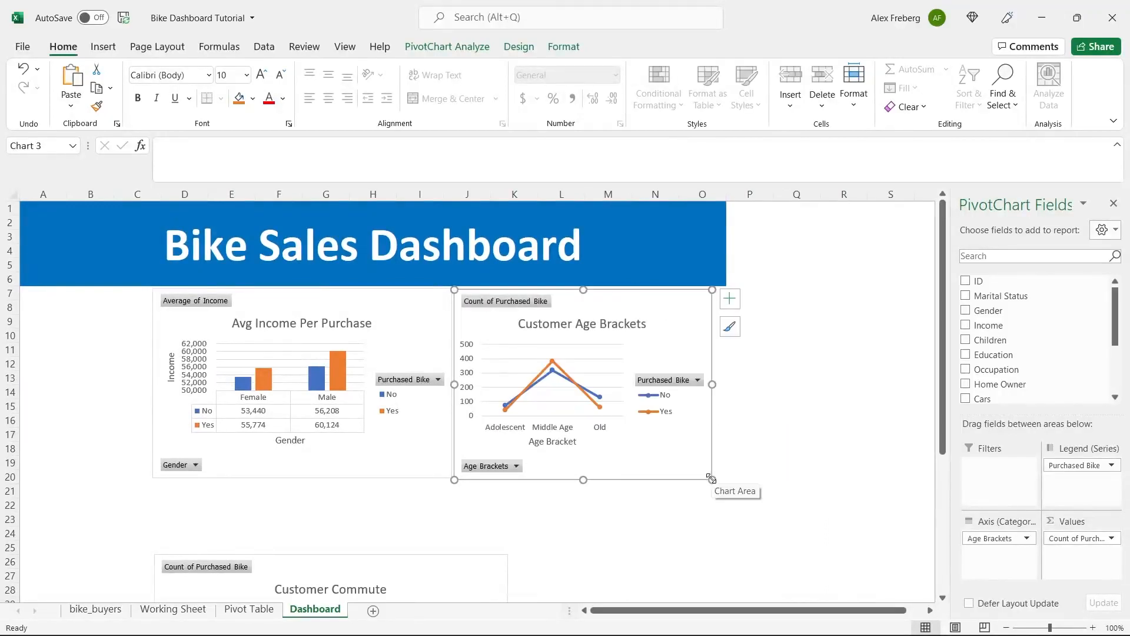
pyautogui.moveTo(712, 384); pyautogui.dragTo(727, 385)
pyautogui.click(833, 379)
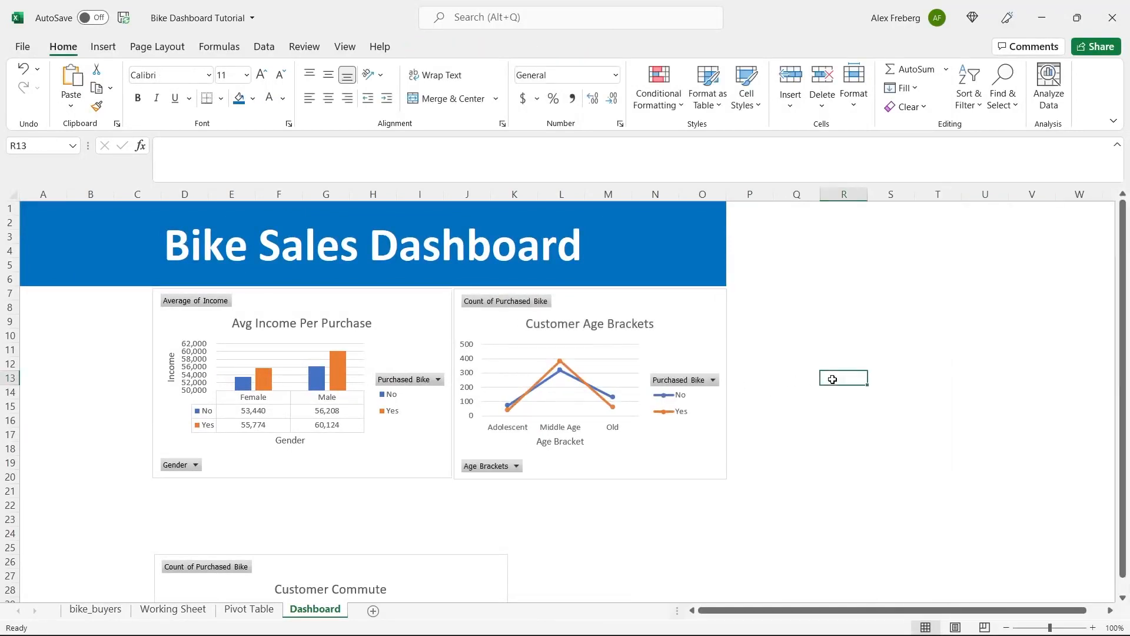
pyautogui.click(583, 456)
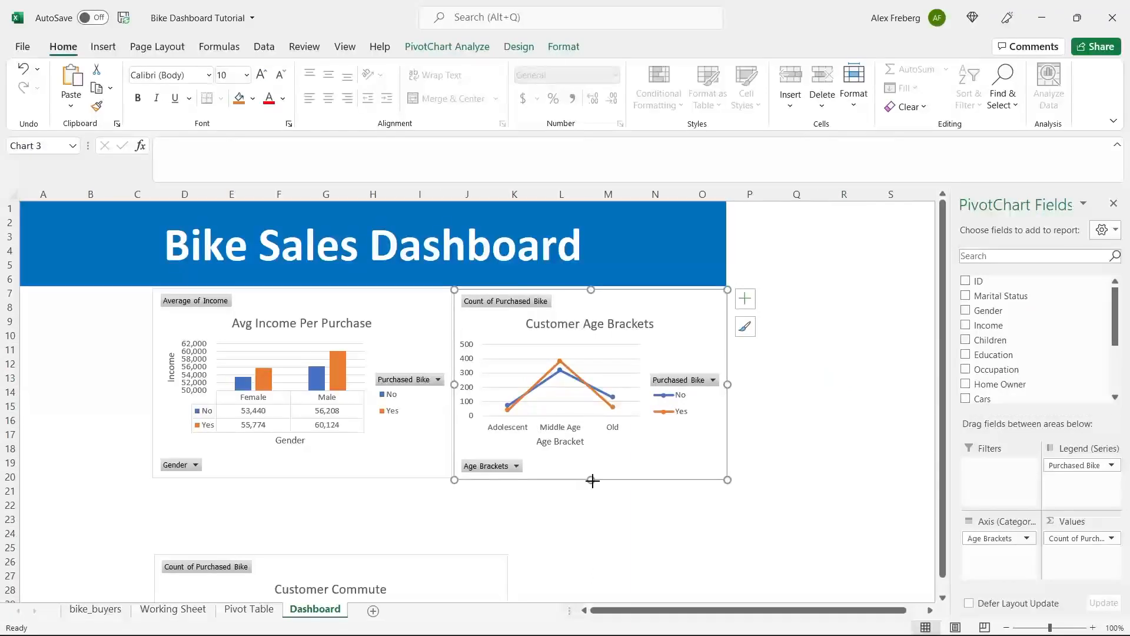
pyautogui.moveTo(593, 481); pyautogui.dragTo(593, 478)
pyautogui.click(773, 439)
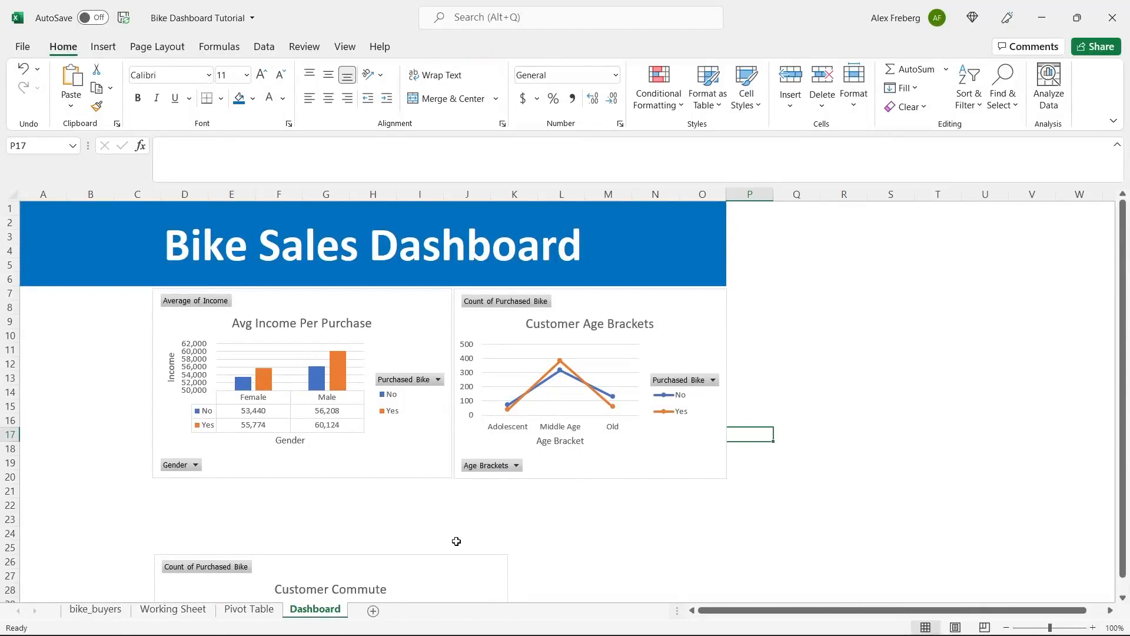
# Move the Customer Commute chart up under the income chart and widen it to span both upper charts.
pyautogui.moveTo(448, 560); pyautogui.dragTo(448, 494)
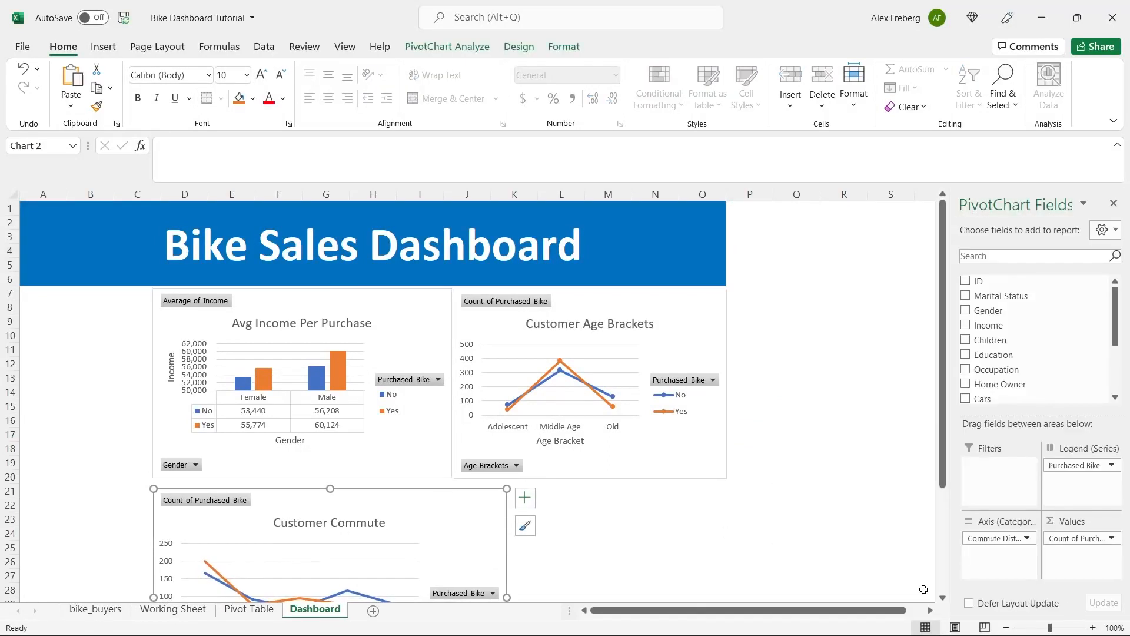
pyautogui.click(1006, 627)
pyautogui.scroll(-3, 656, 415)
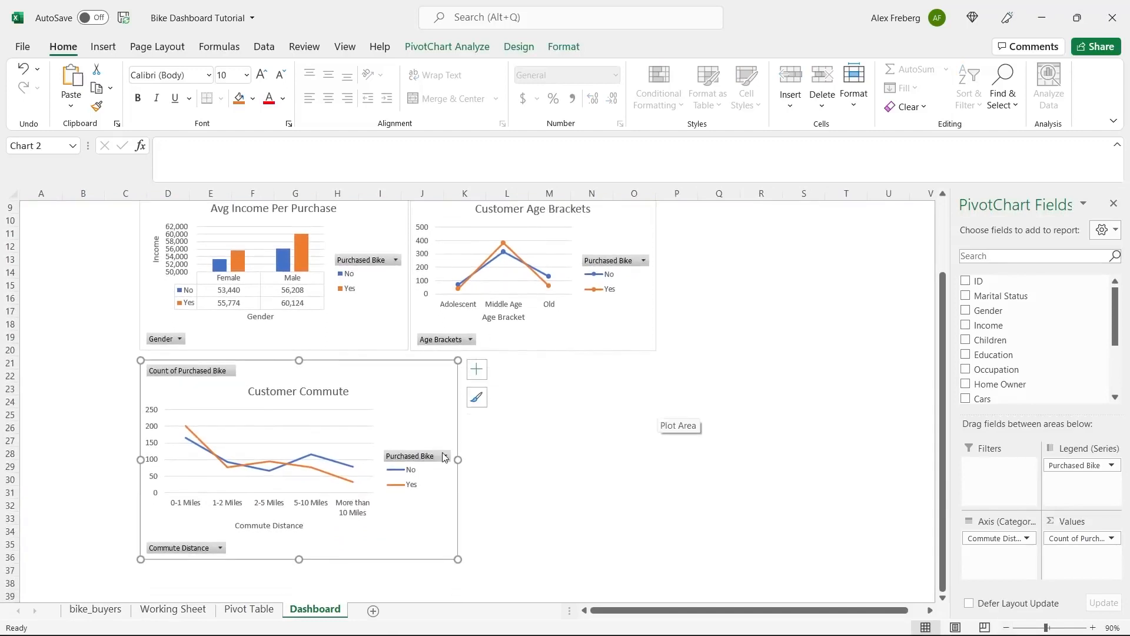
pyautogui.moveTo(458, 460); pyautogui.dragTo(657, 460)
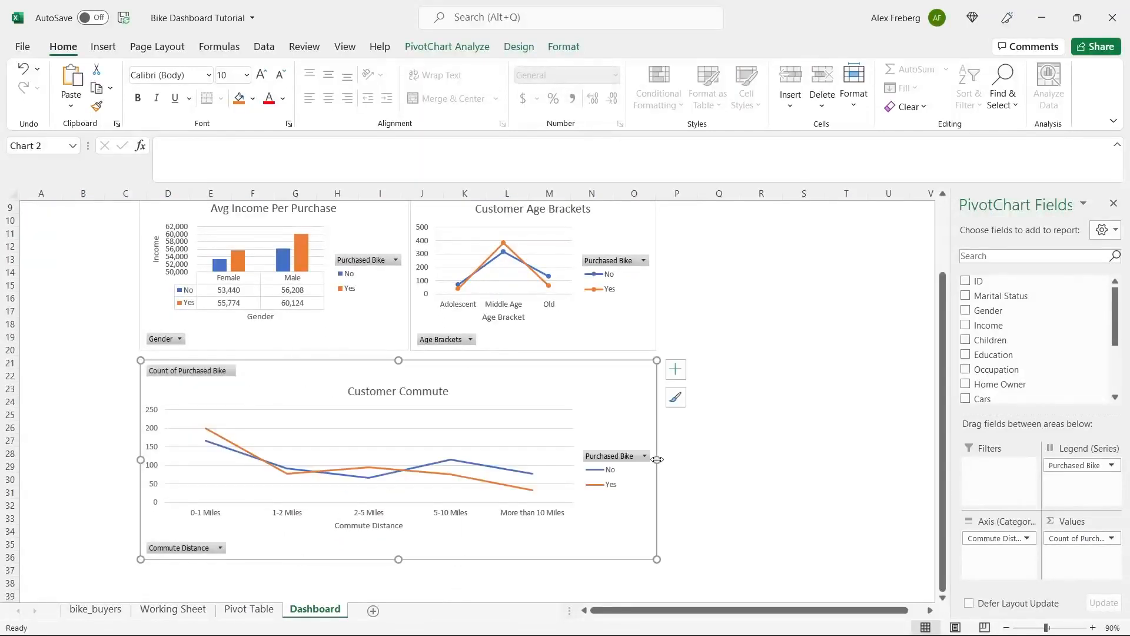
pyautogui.click(739, 412)
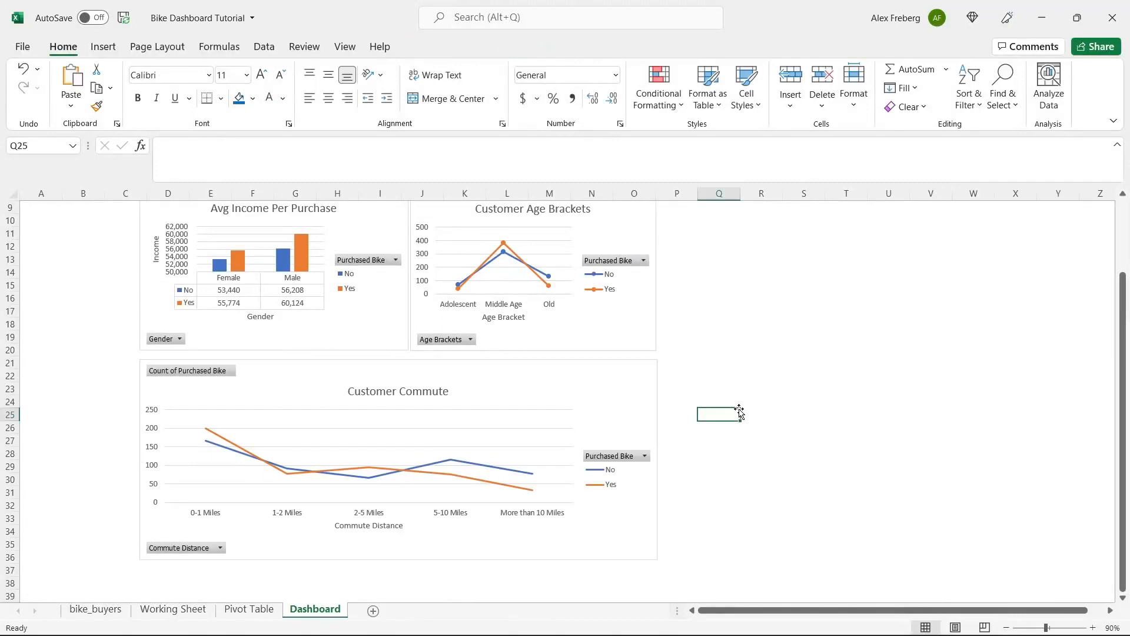
# Align the top edges of the Avg Income Per Purchase and Customer Age Brackets charts.
pyautogui.scroll(2, 739, 412)
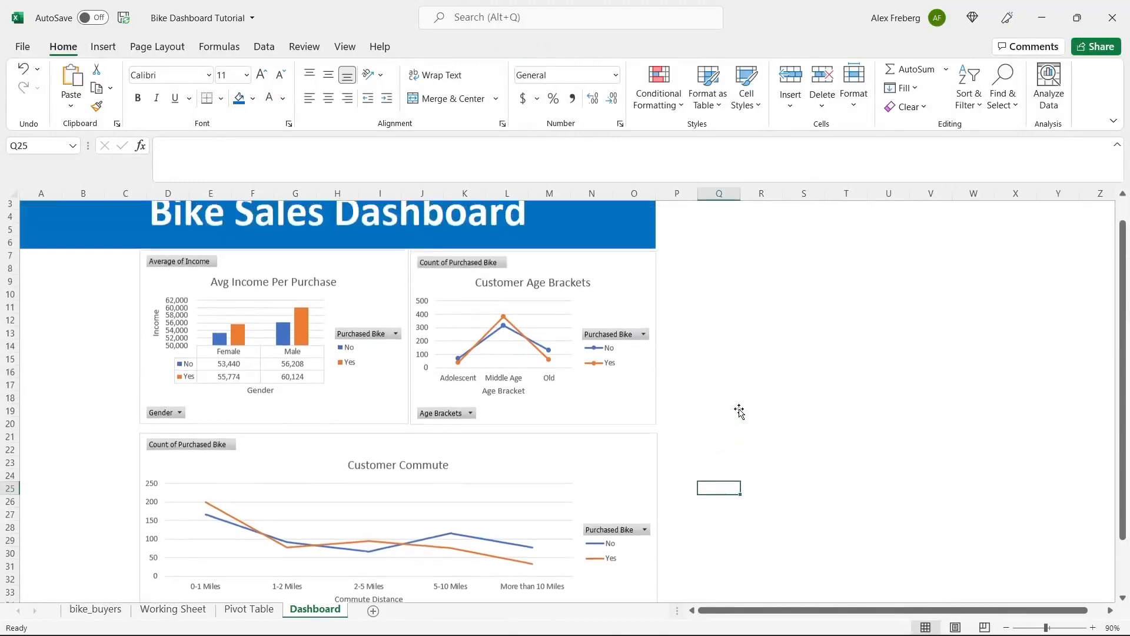
pyautogui.moveTo(670, 326); pyautogui.dragTo(404, 334)
pyautogui.click(383, 285)
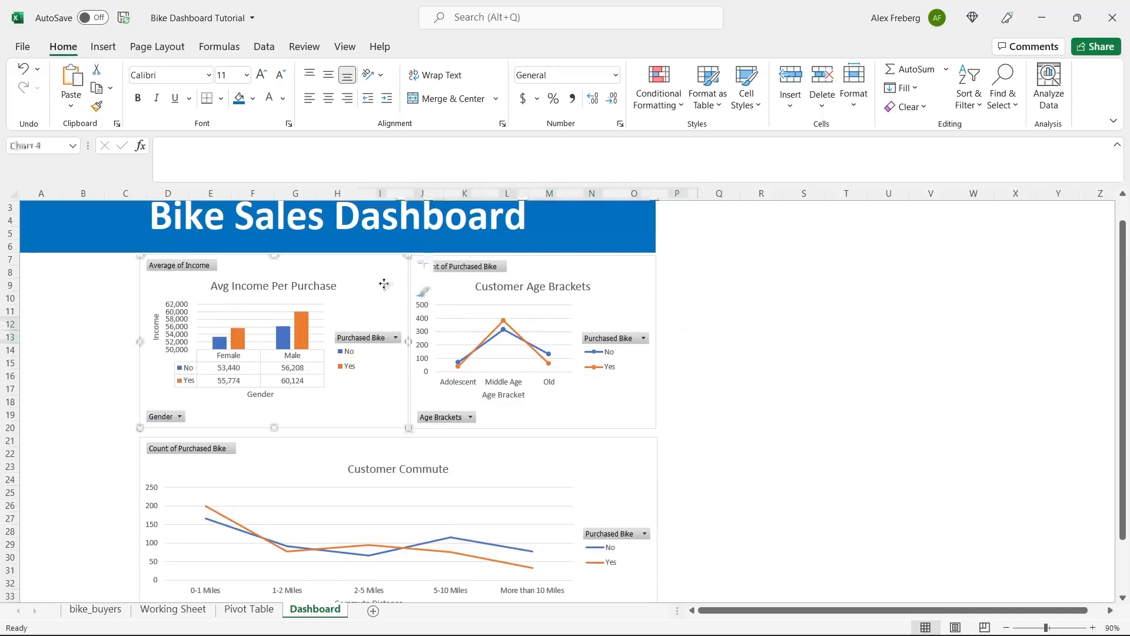
pyautogui.keyDown('ctrl'); pyautogui.click(598, 267); pyautogui.keyUp('ctrl')
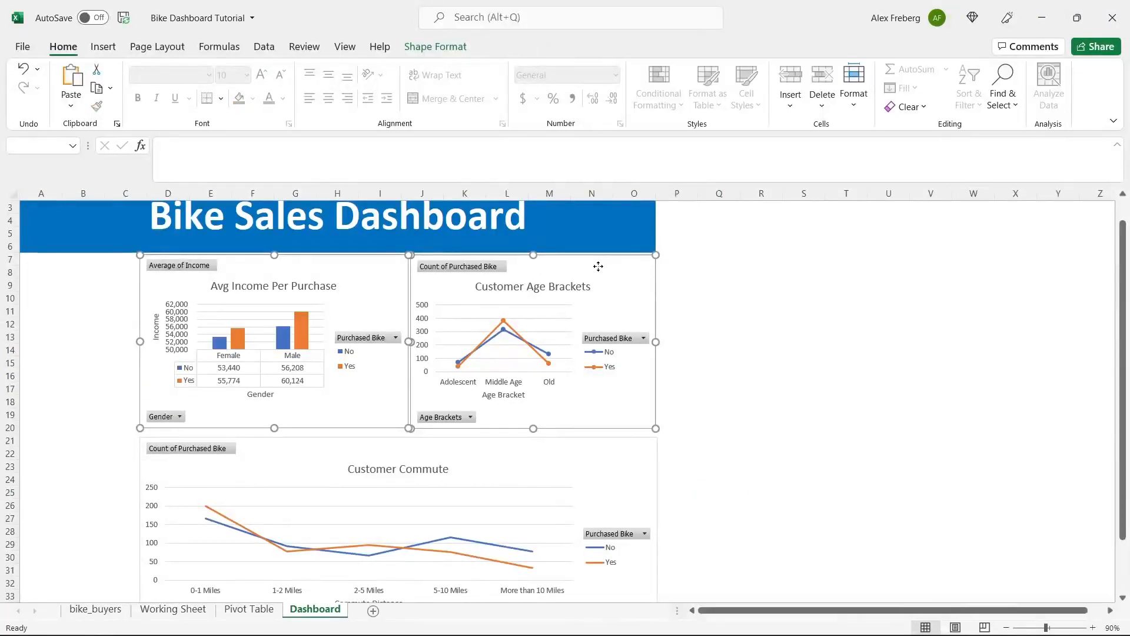
pyautogui.click(439, 48)
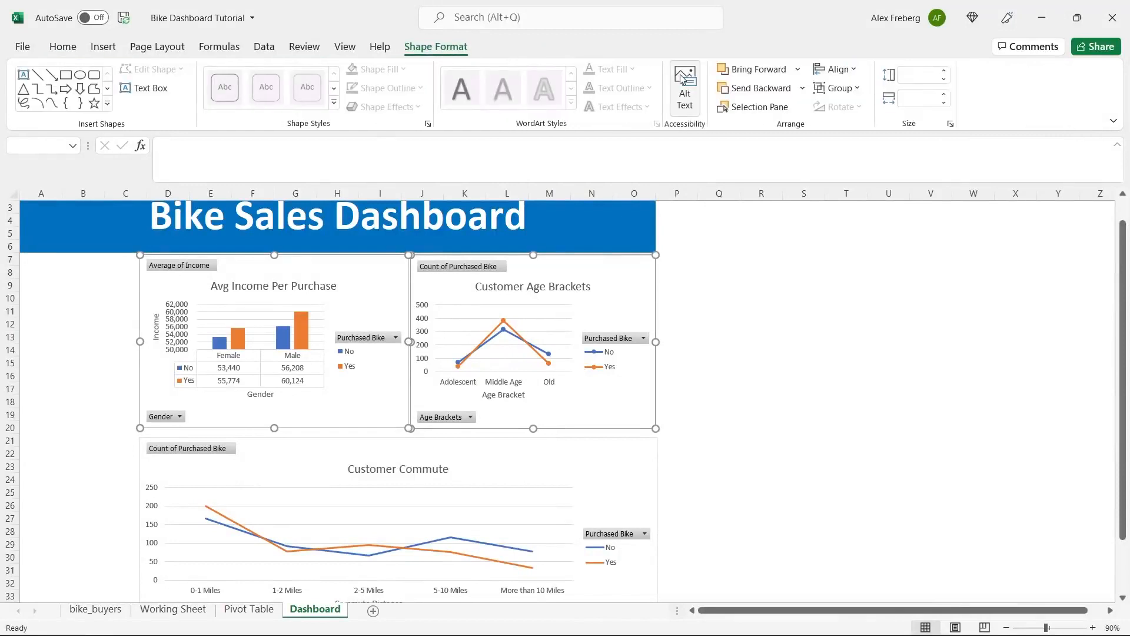
pyautogui.click(832, 71)
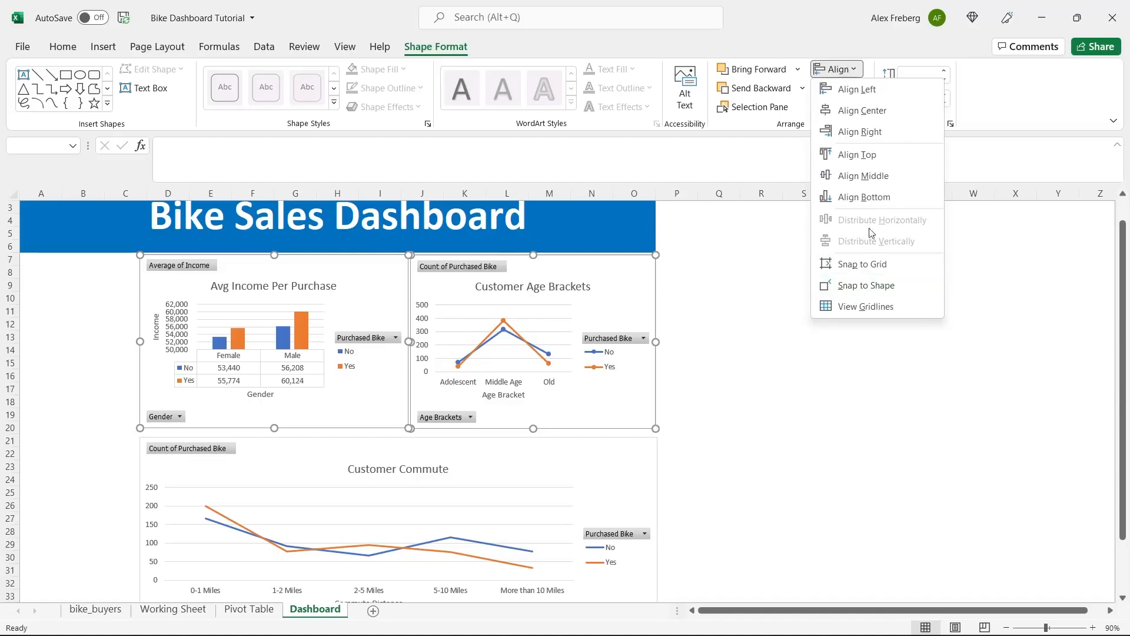
pyautogui.click(890, 155)
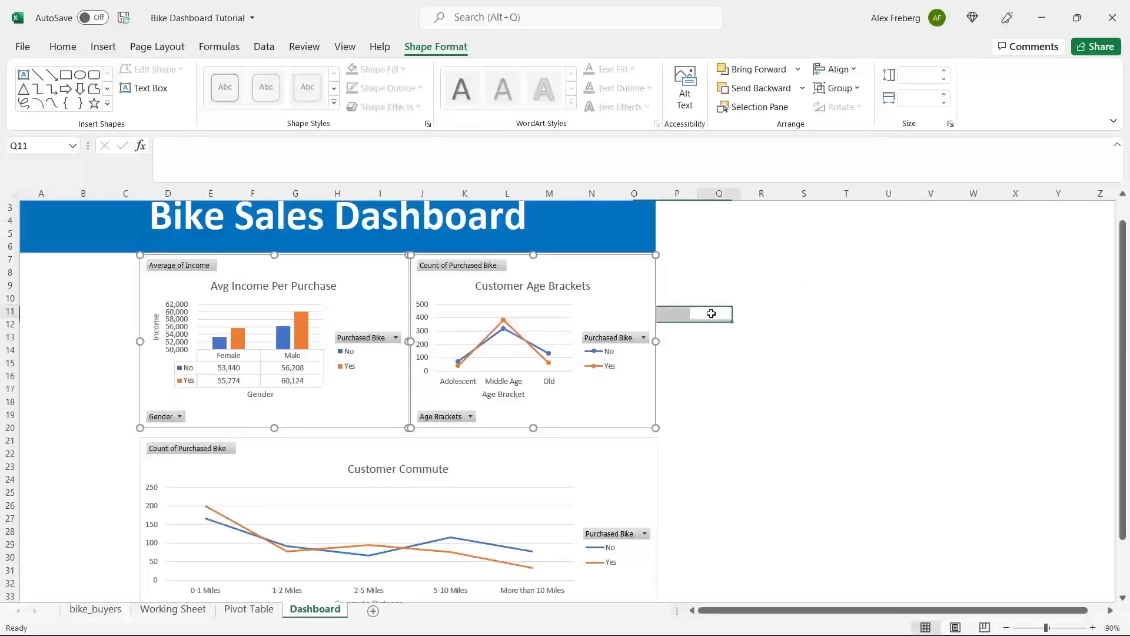
pyautogui.click(713, 311)
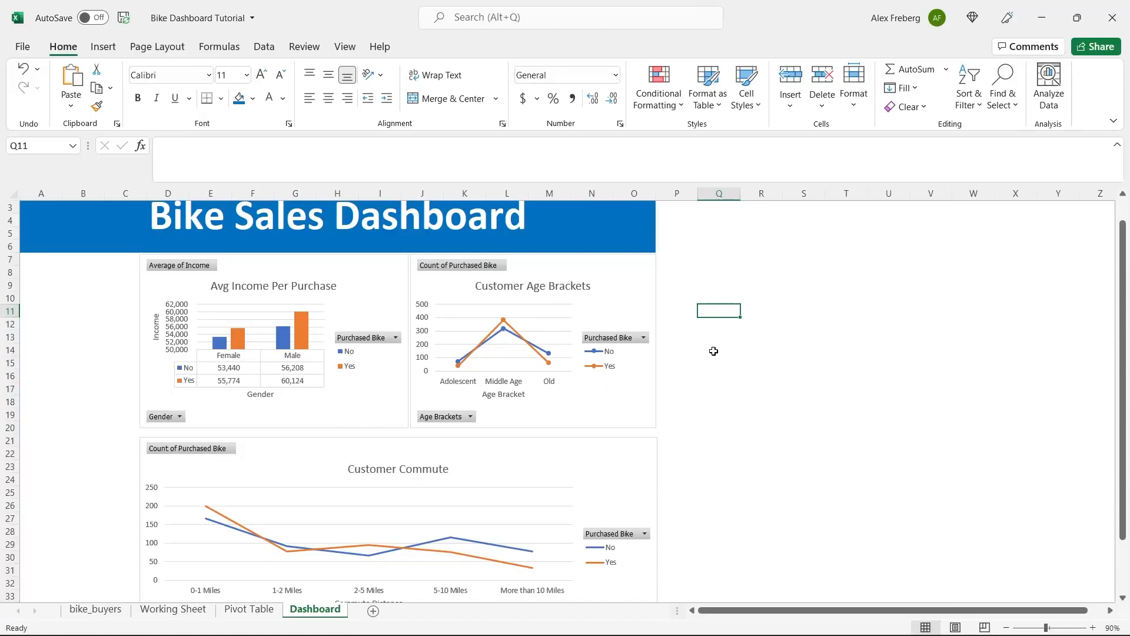
# Zoom the sheet out to 80% and nudge the Customer Commute chart slightly up toward the upper charts.
pyautogui.scroll(-1, 714, 351)
pyautogui.click(1006, 627)
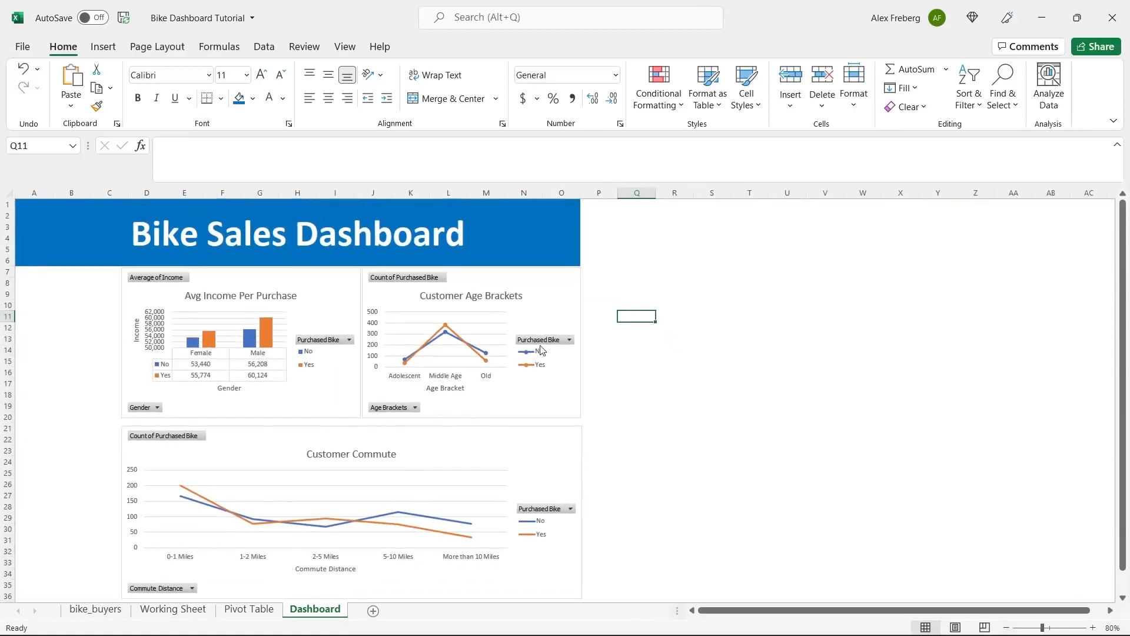
pyautogui.click(433, 445)
pyautogui.moveTo(433, 445); pyautogui.dragTo(433, 446)
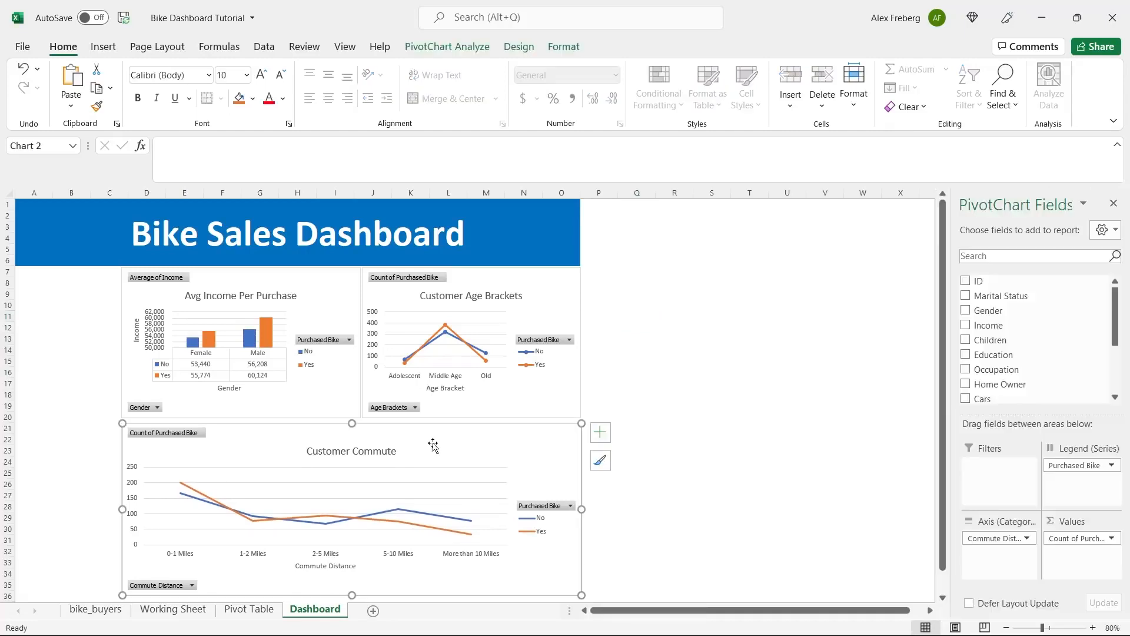
pyautogui.click(661, 372)
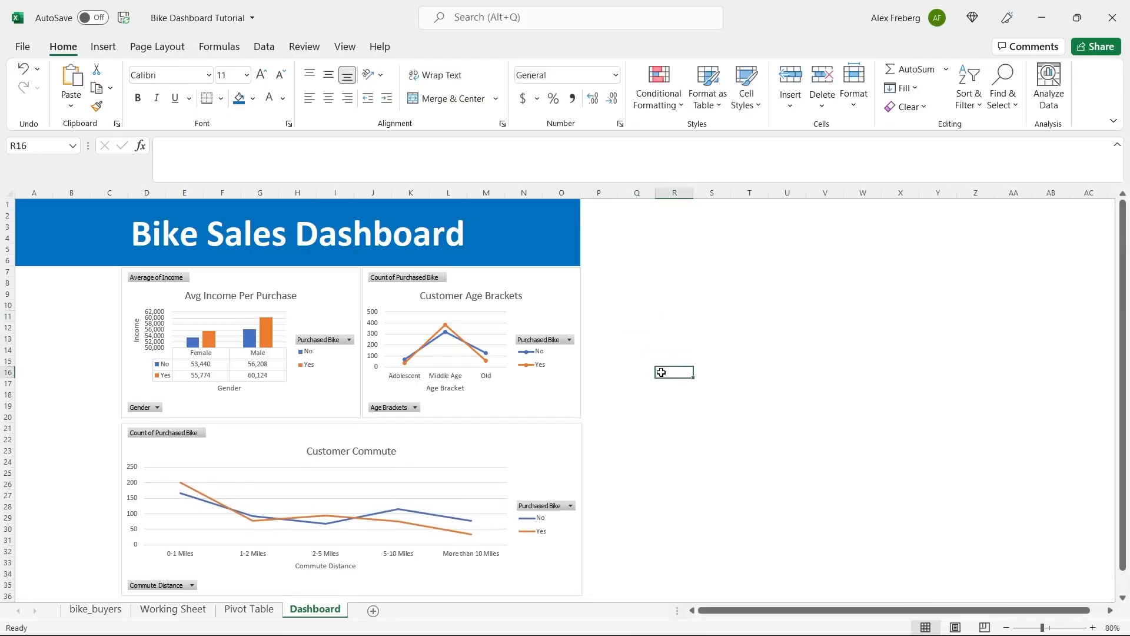
# Try to align the right edges of the Customer Age Brackets and Customer Commute charts.
pyautogui.scroll(-1, 647, 377)
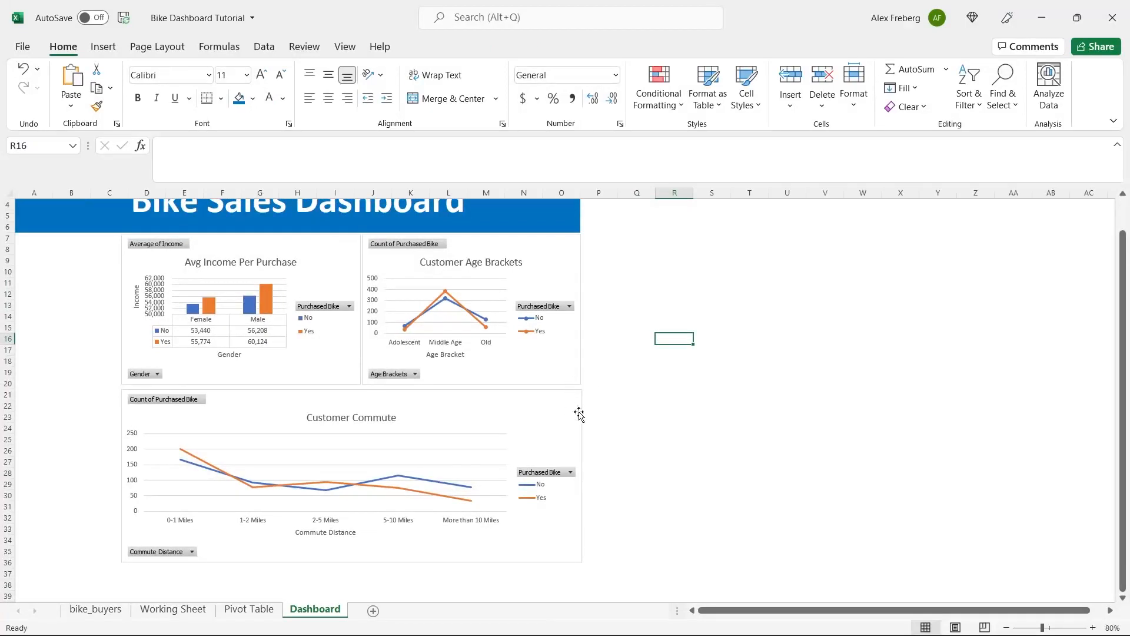
pyautogui.click(568, 377)
pyautogui.keyDown('ctrl'); pyautogui.click(569, 413); pyautogui.keyUp('ctrl')
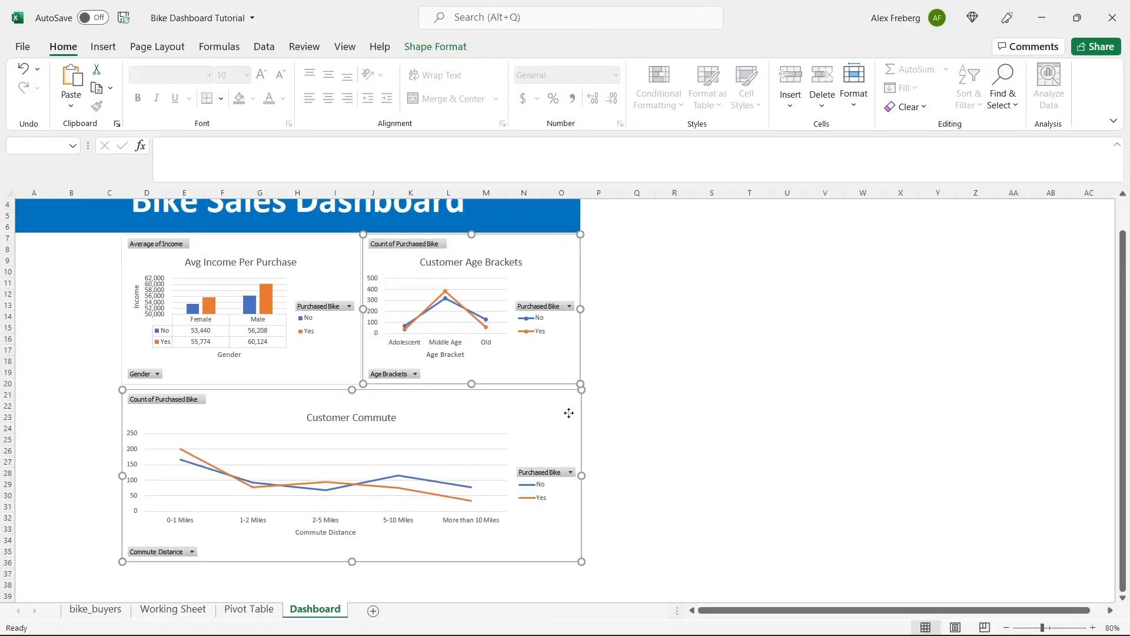
pyautogui.click(436, 47)
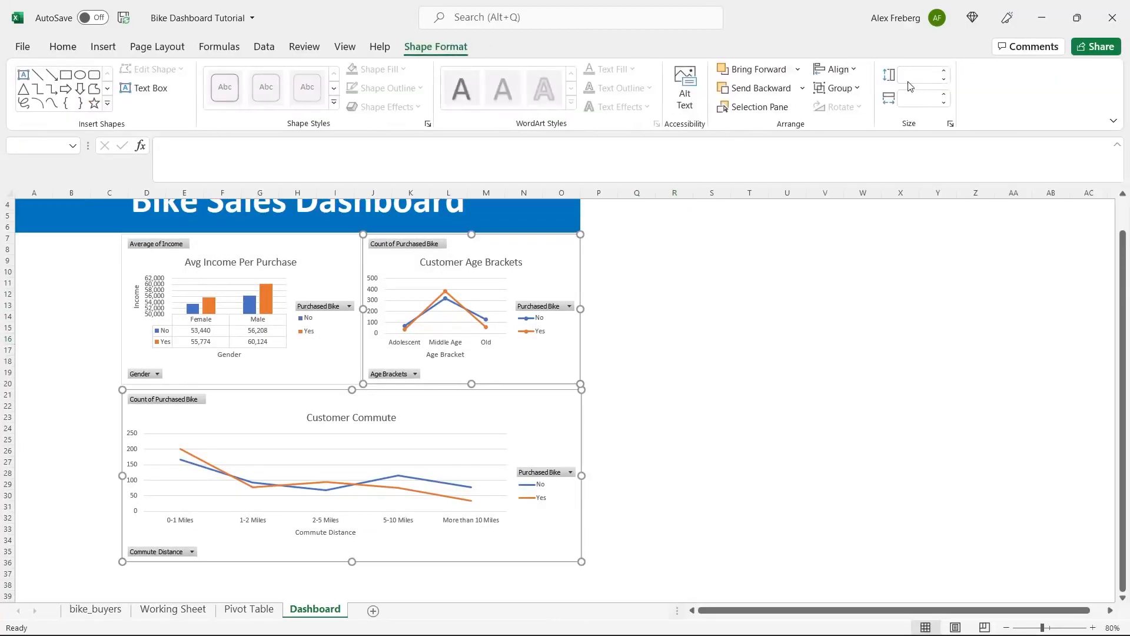
pyautogui.click(851, 70)
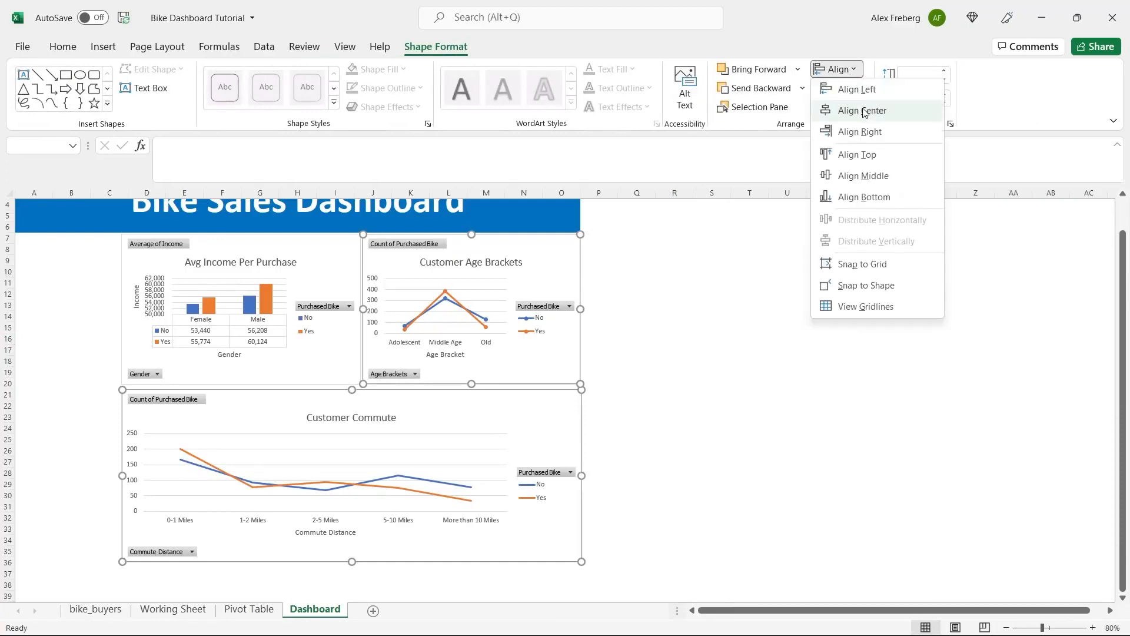
pyautogui.click(874, 132)
pyautogui.click(648, 328)
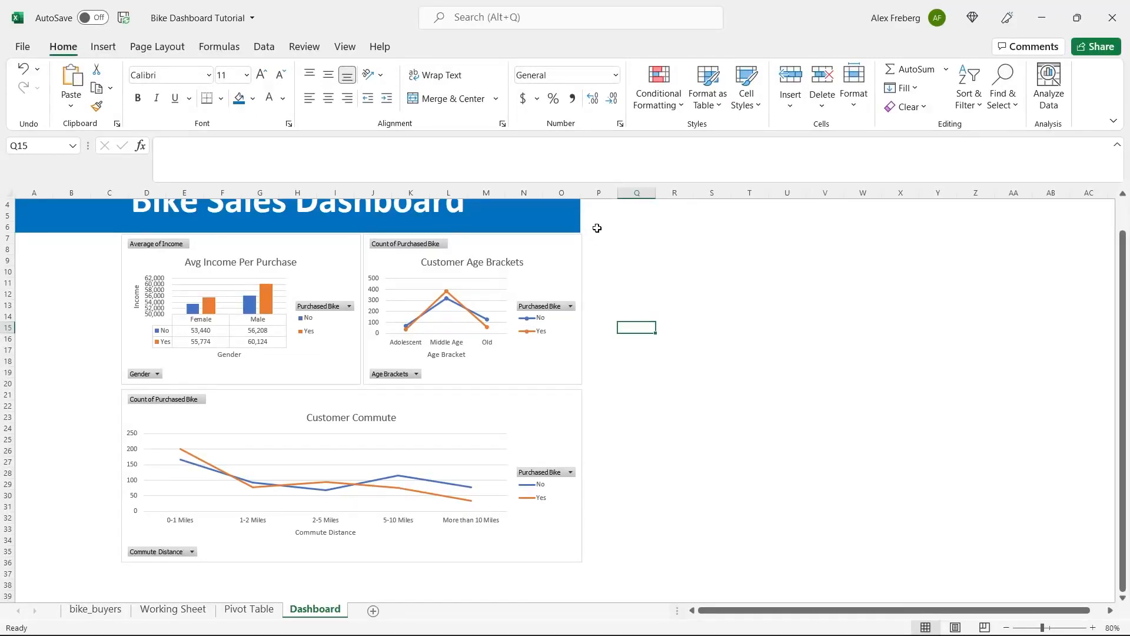
# Try widening column O to match the charts' right edge, and undo both the widening and the right alignment.
pyautogui.moveTo(581, 195); pyautogui.dragTo(584, 195)
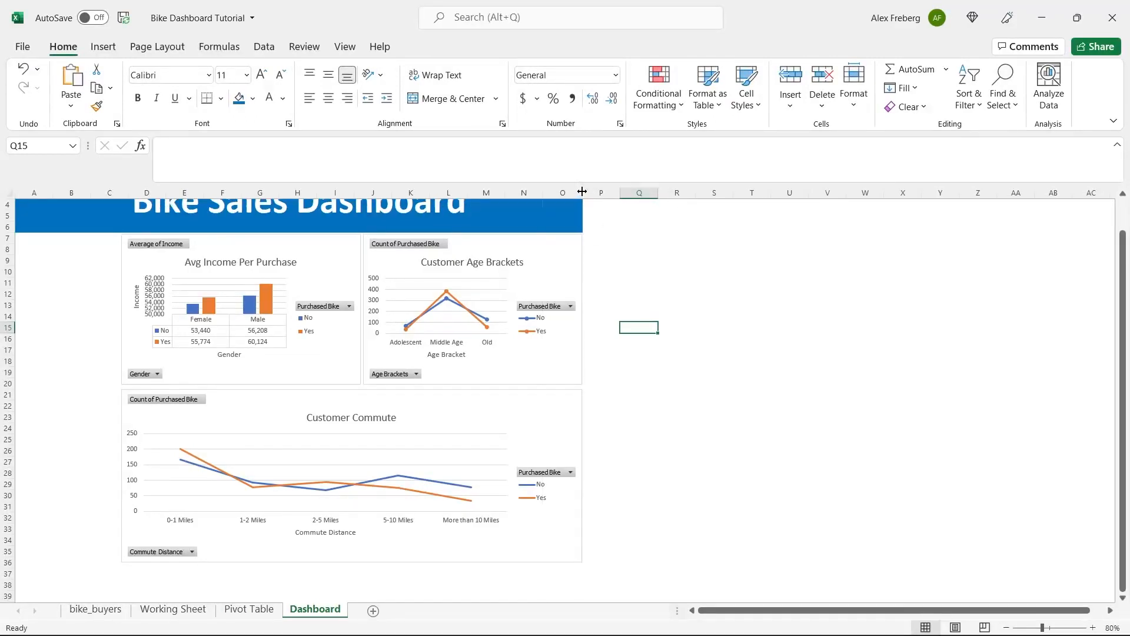
pyautogui.hotkey('ctrl', 'z')
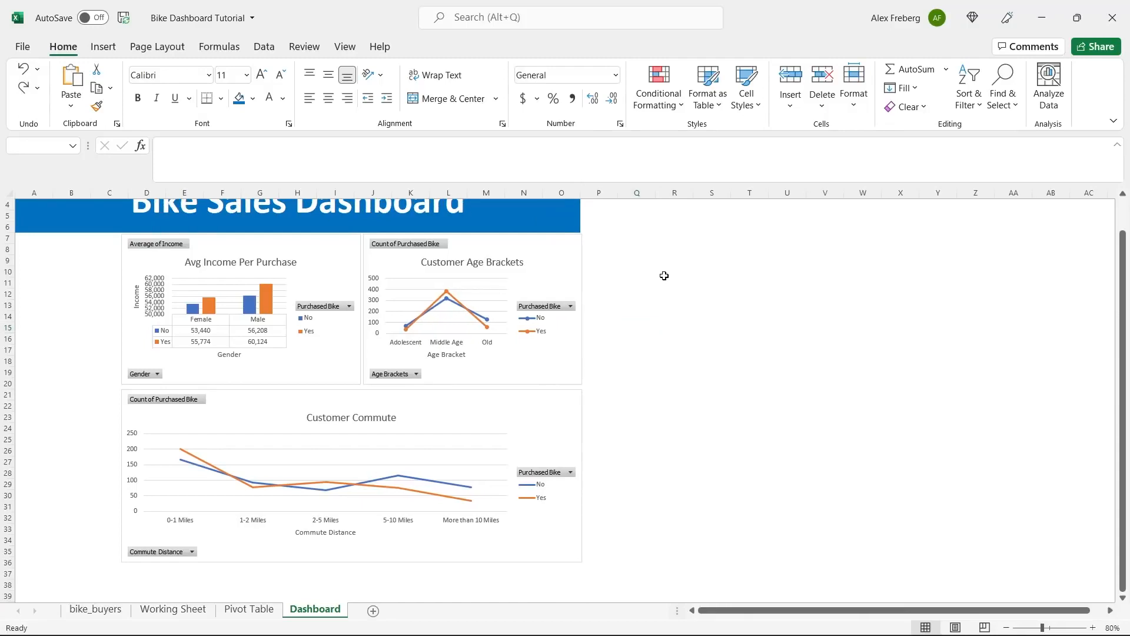
pyautogui.hotkey('ctrl', 'z')
pyautogui.click(648, 284)
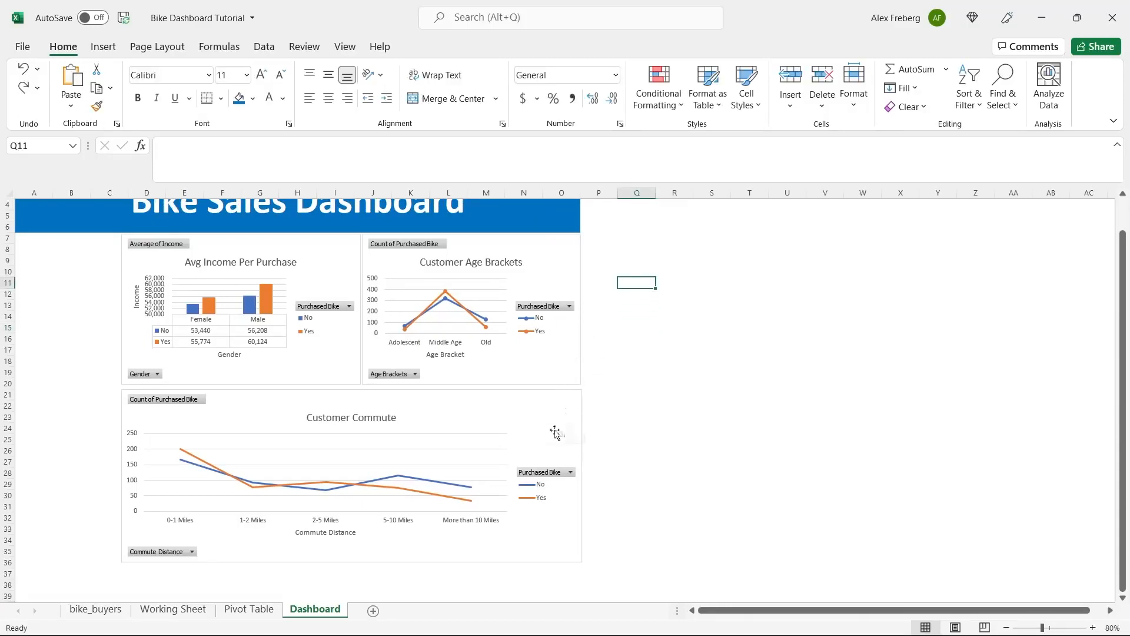
# Narrow the Customer Commute chart to end at the banner's right edge and extend its top edge slightly toward the upper charts.
pyautogui.click(569, 414)
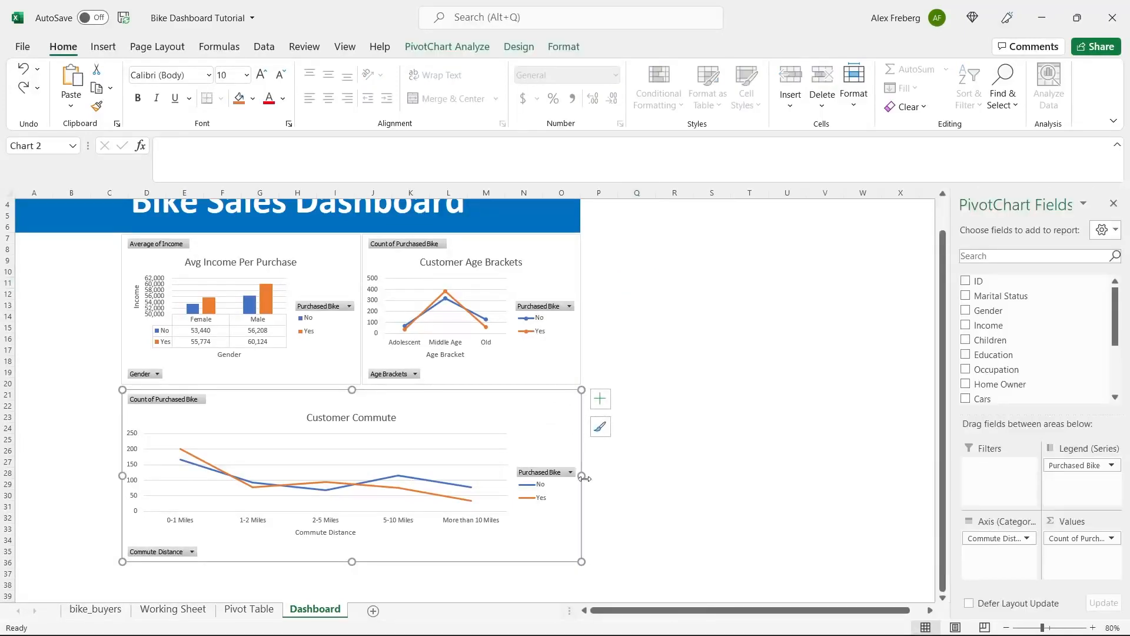
pyautogui.moveTo(583, 475); pyautogui.dragTo(581, 476)
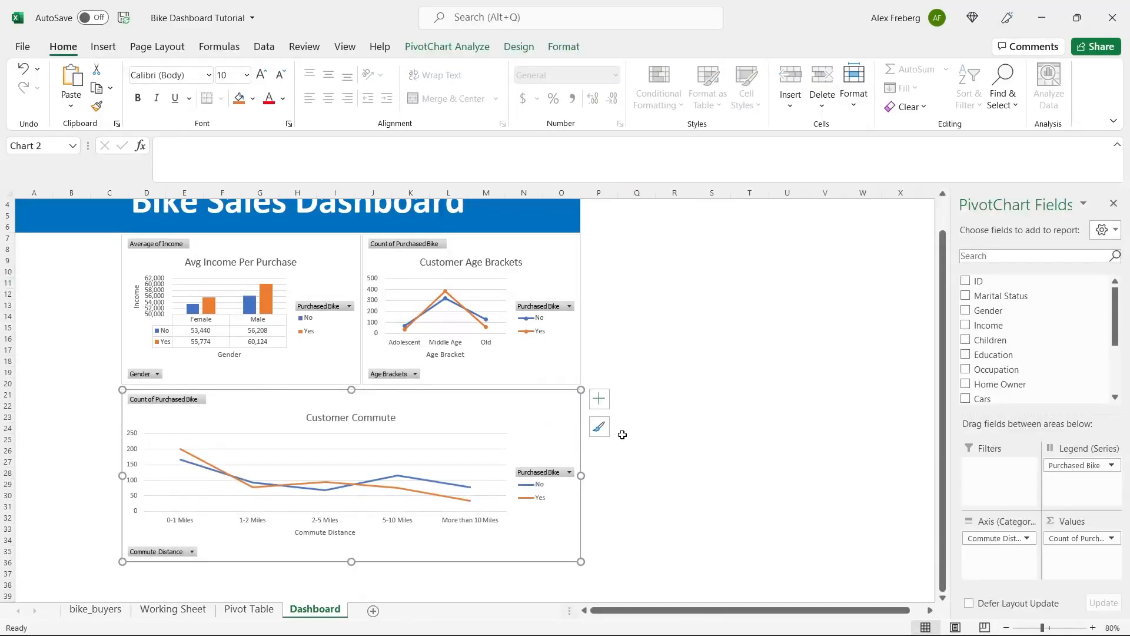
pyautogui.click(696, 363)
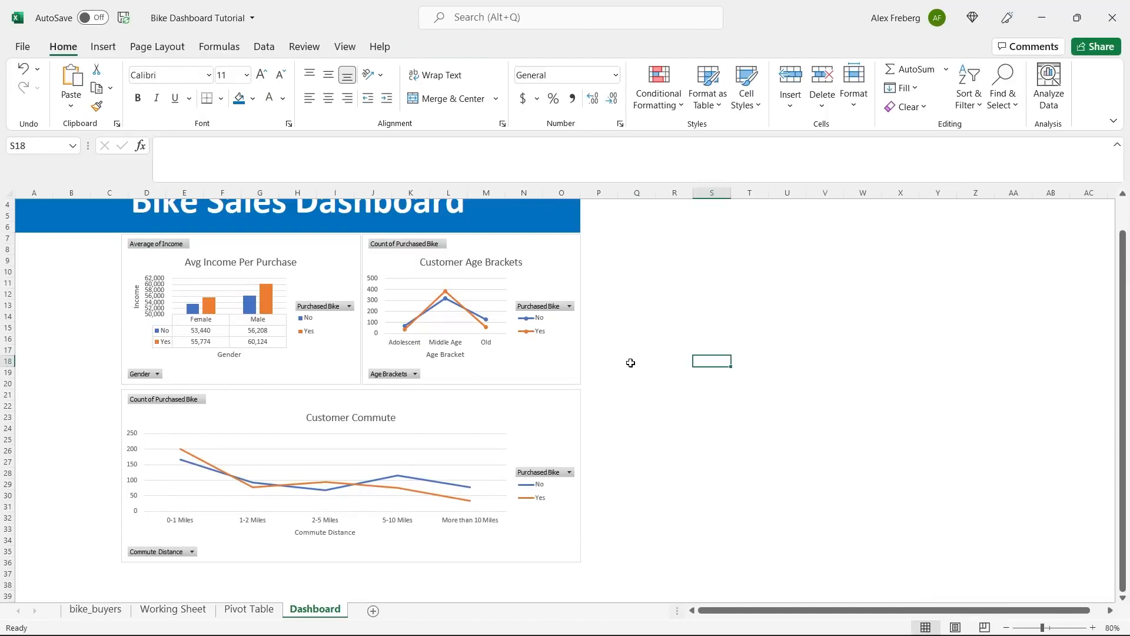
pyautogui.click(456, 412)
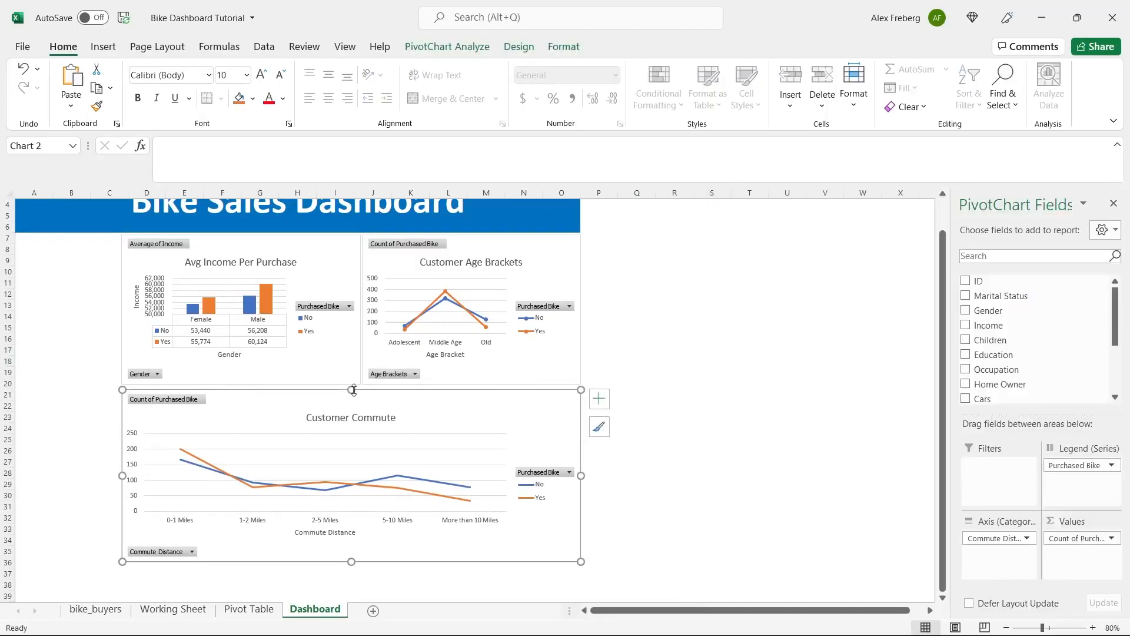
pyautogui.moveTo(353, 390); pyautogui.dragTo(353, 387)
pyautogui.click(659, 349)
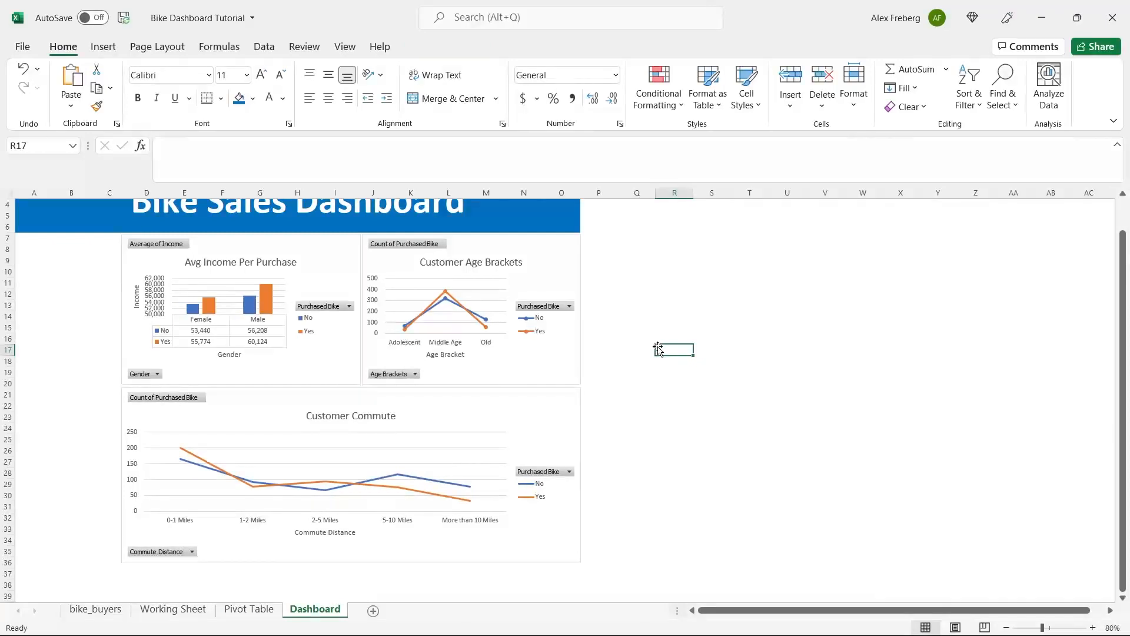
pyautogui.scroll(1, 659, 350)
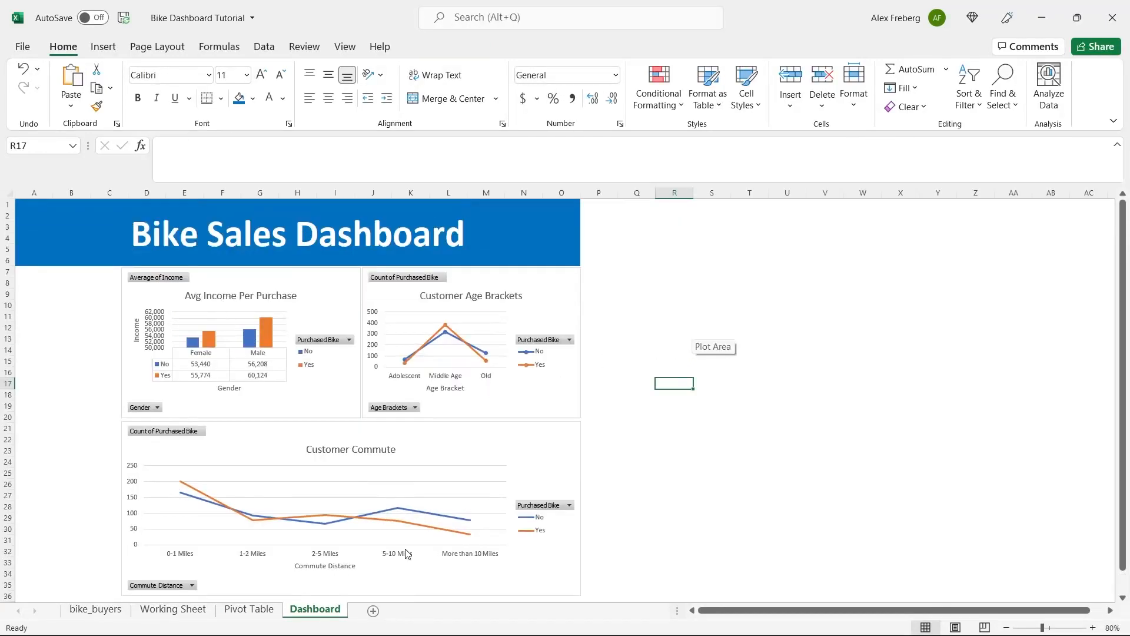
pyautogui.click(648, 351)
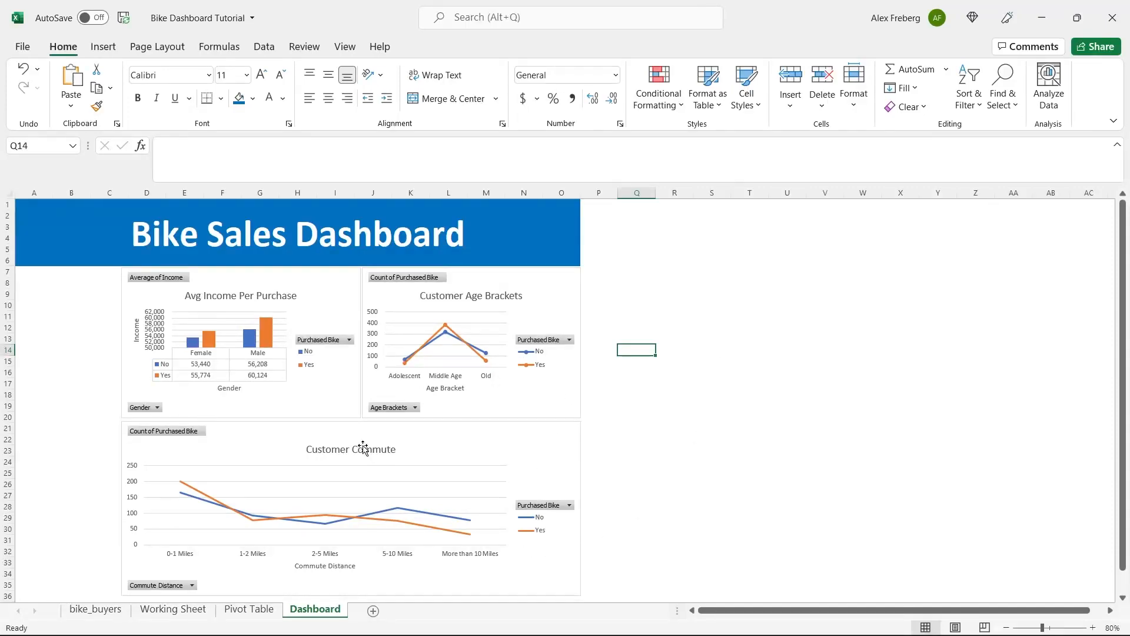
# Apply the fourth chart style, with a bold title and line markers, to the Customer Commute chart.
pyautogui.click(482, 443)
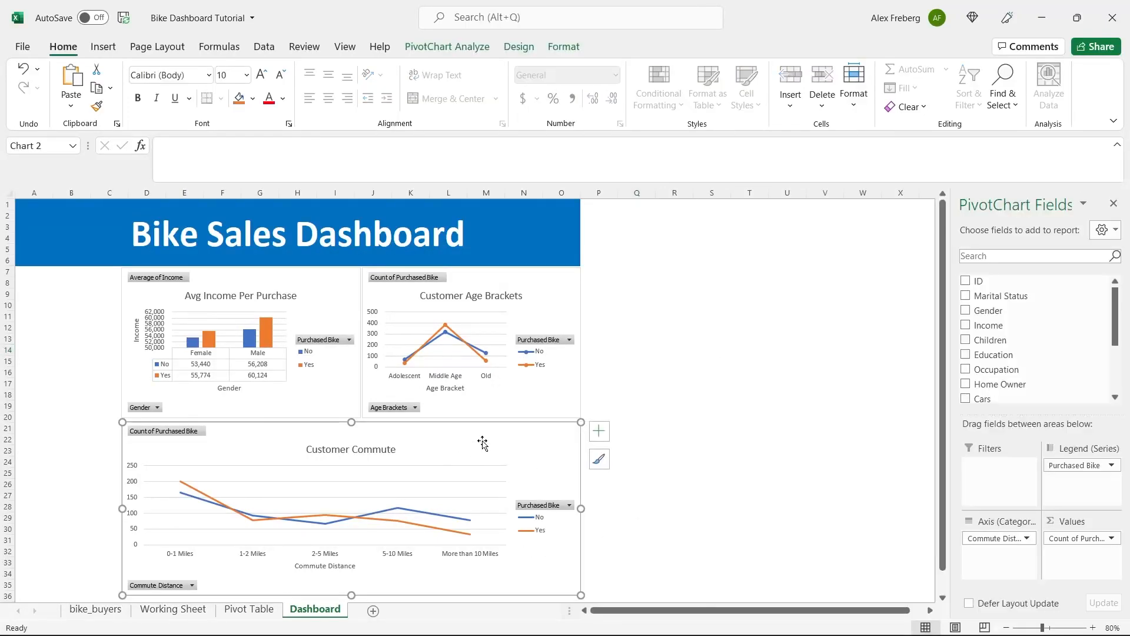
pyautogui.click(466, 47)
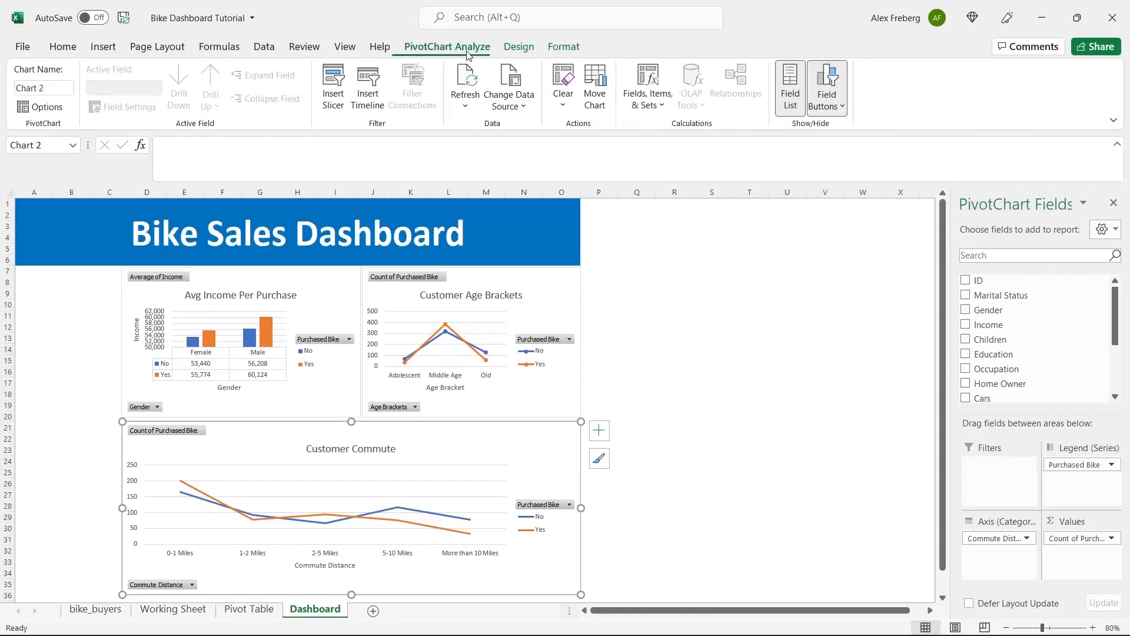
pyautogui.click(526, 47)
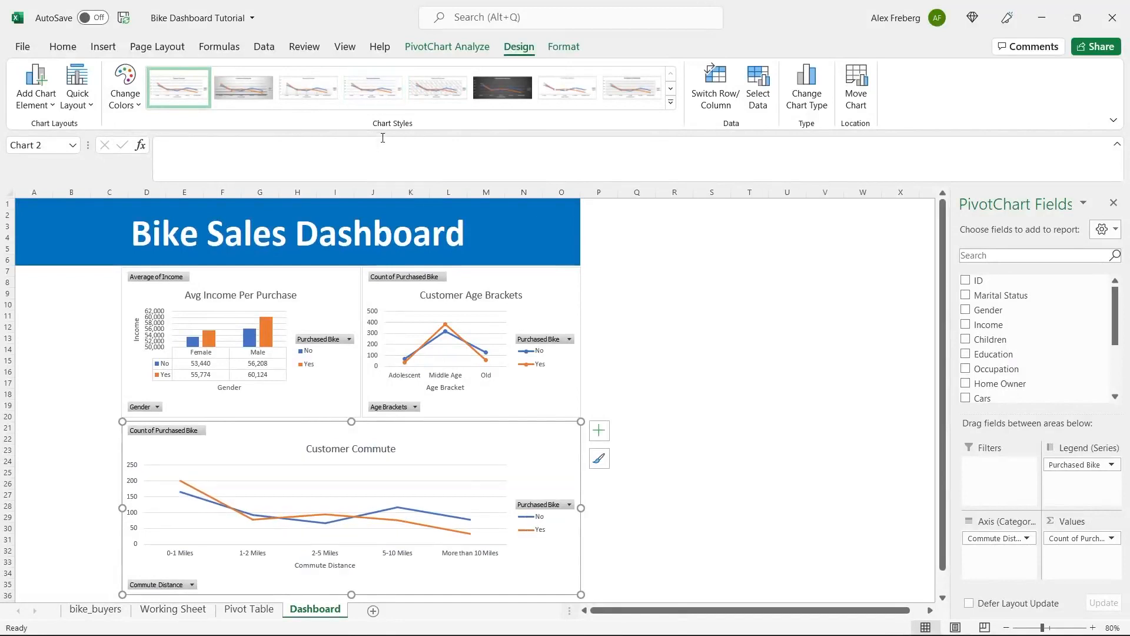
pyautogui.click(380, 86)
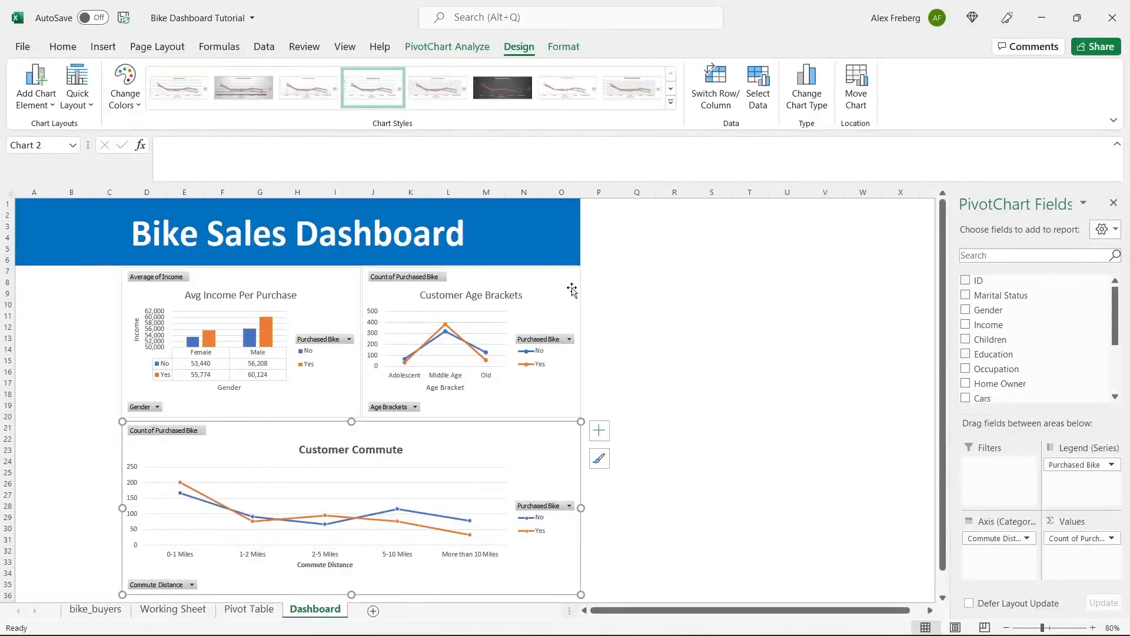
# Preview alternative chart styles on the Customer Age Brackets chart and look over the dashboard layout.
pyautogui.click(532, 300)
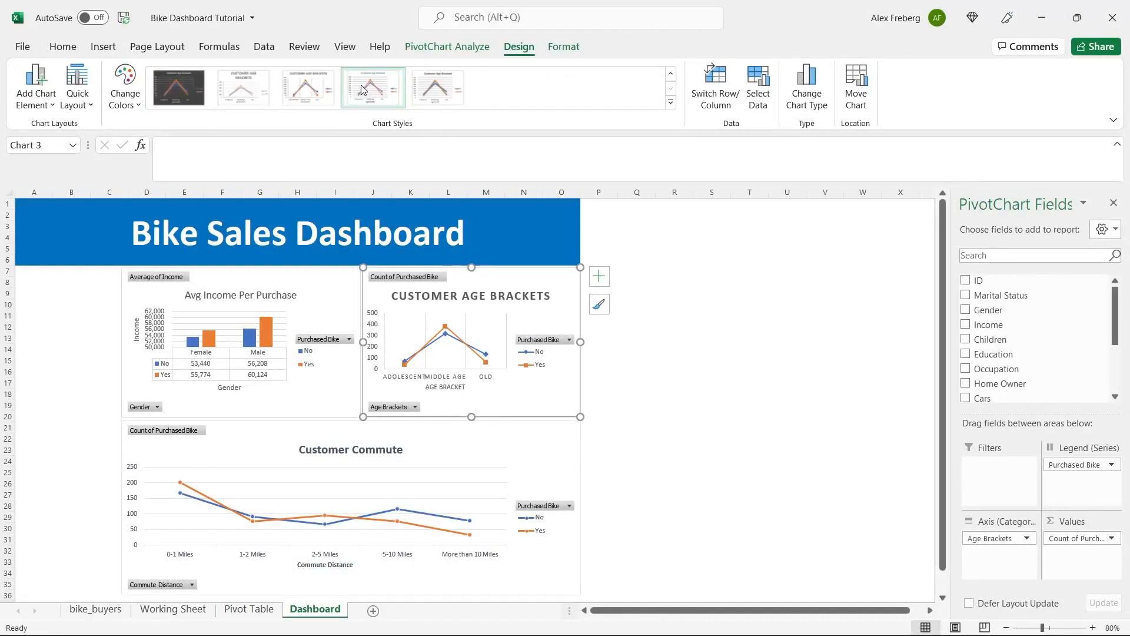
pyautogui.click(709, 315)
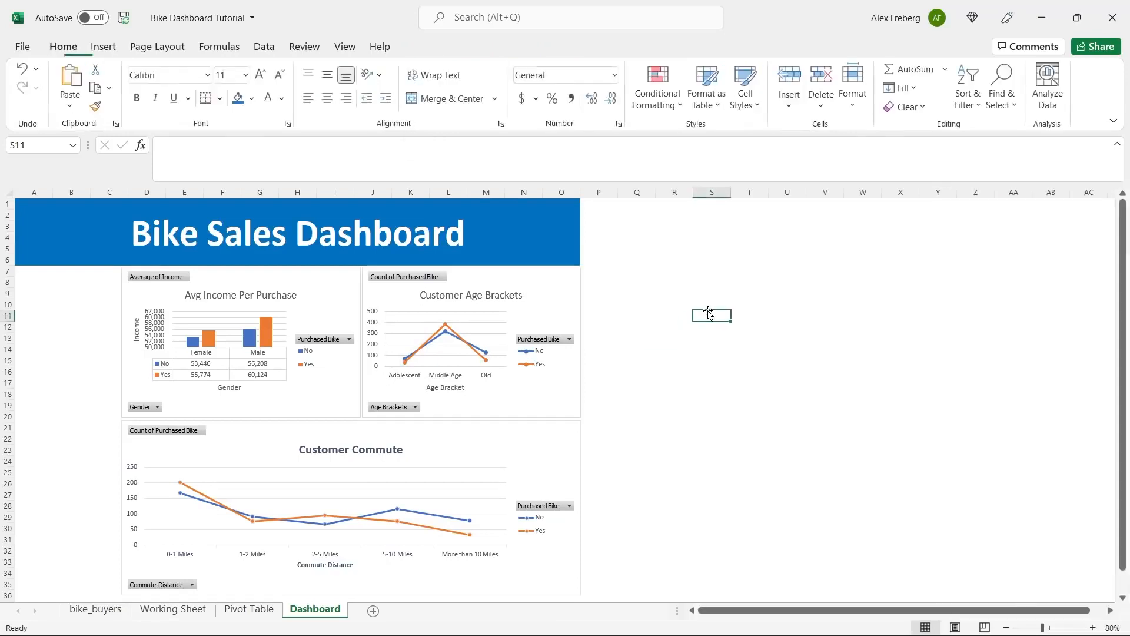
pyautogui.scroll(-1, 588, 392)
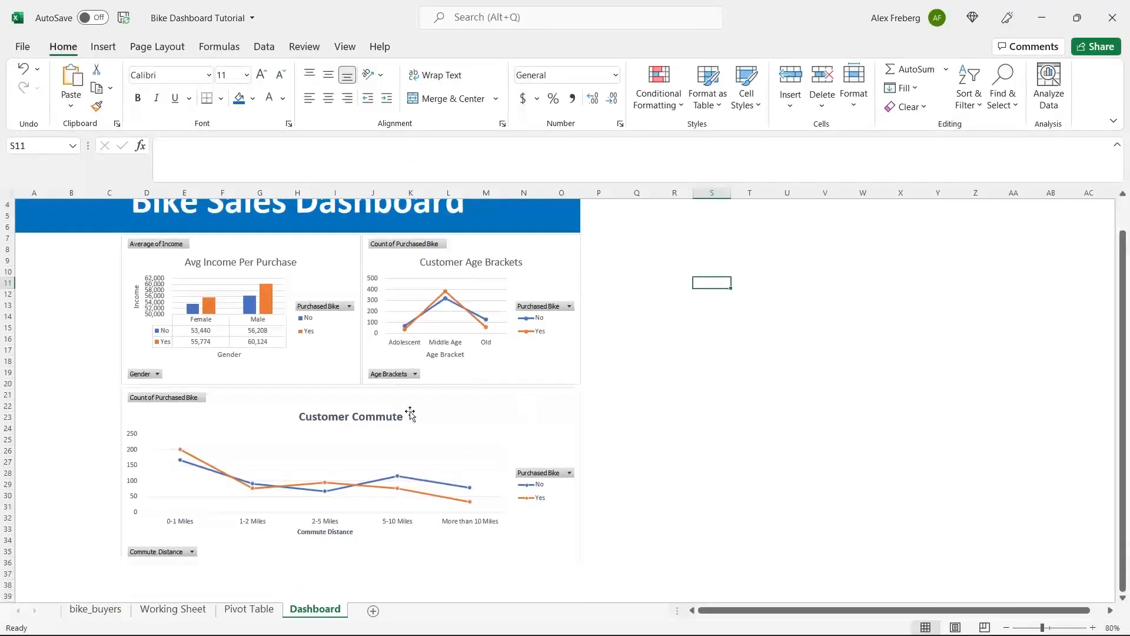
pyautogui.scroll(1, 323, 418)
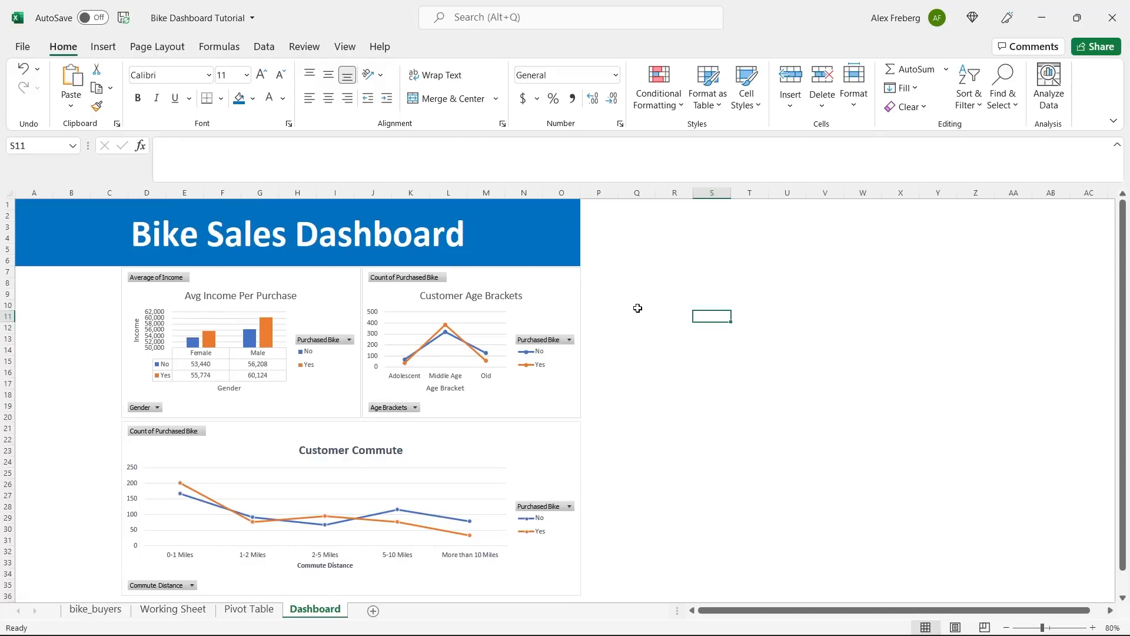
pyautogui.click(596, 314)
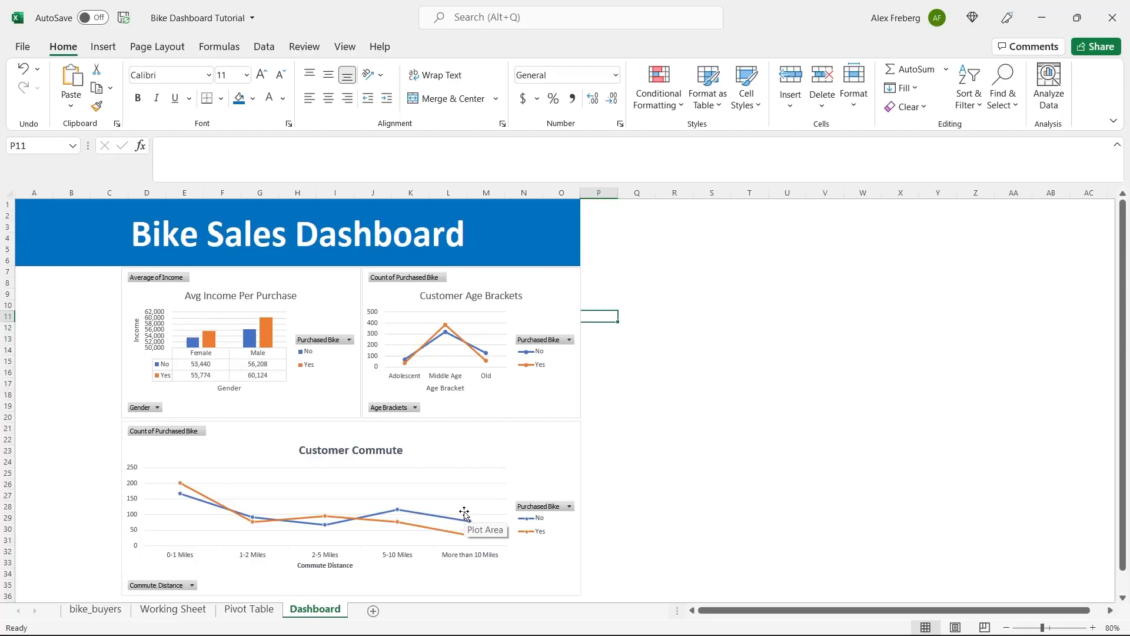
pyautogui.click(324, 292)
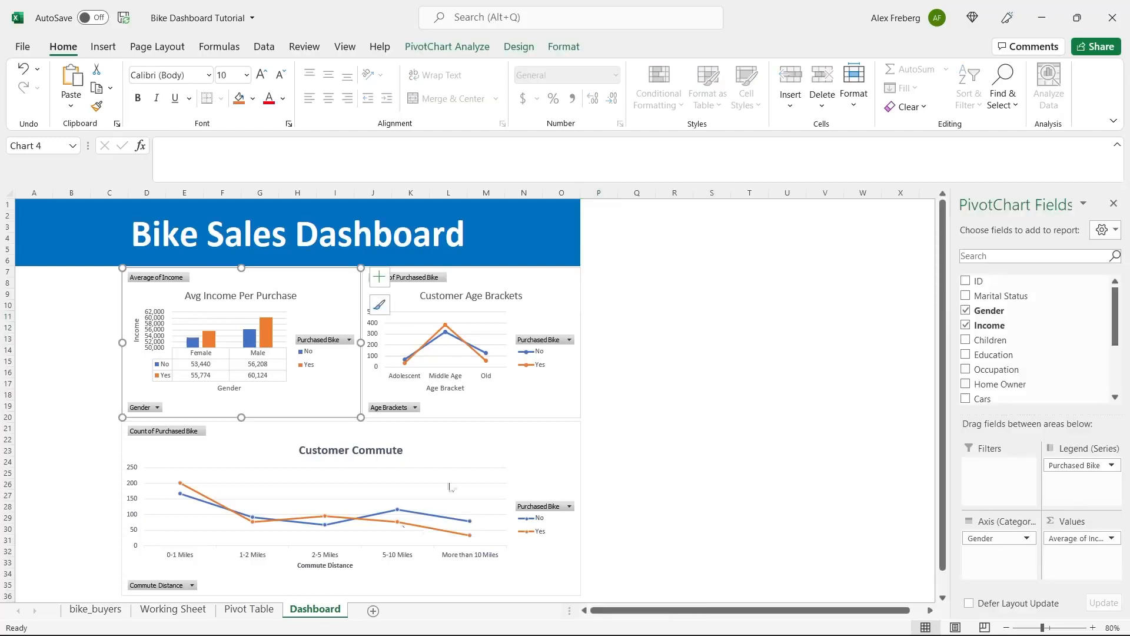
# Insert a Marital Status slicer for the Avg Income Per Purchase chart.
pyautogui.click(447, 53)
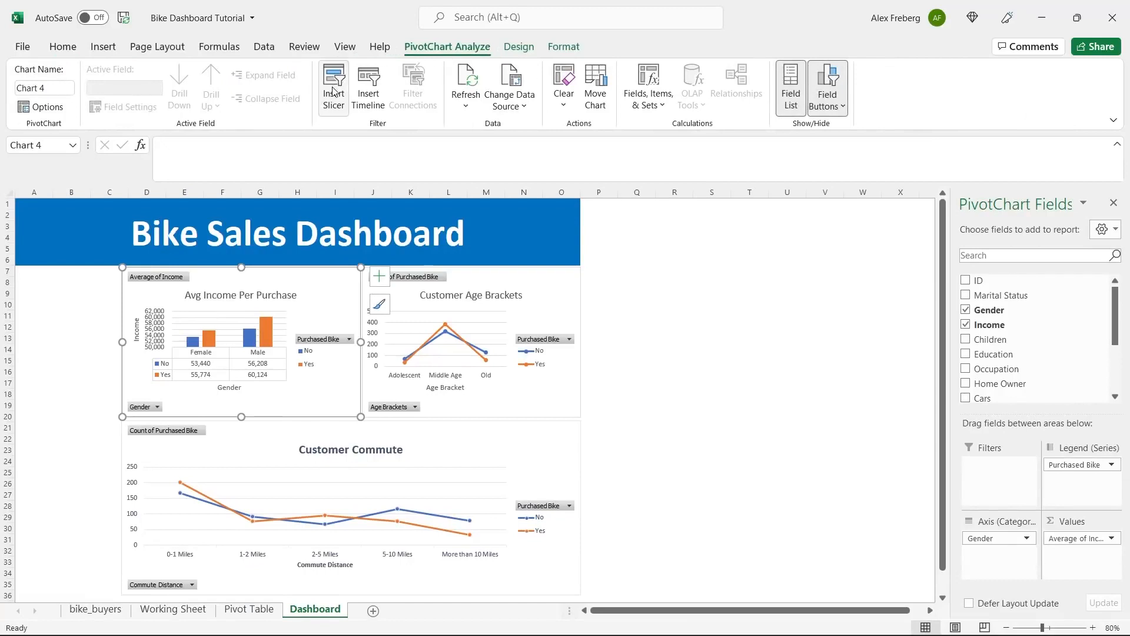
pyautogui.click(334, 92)
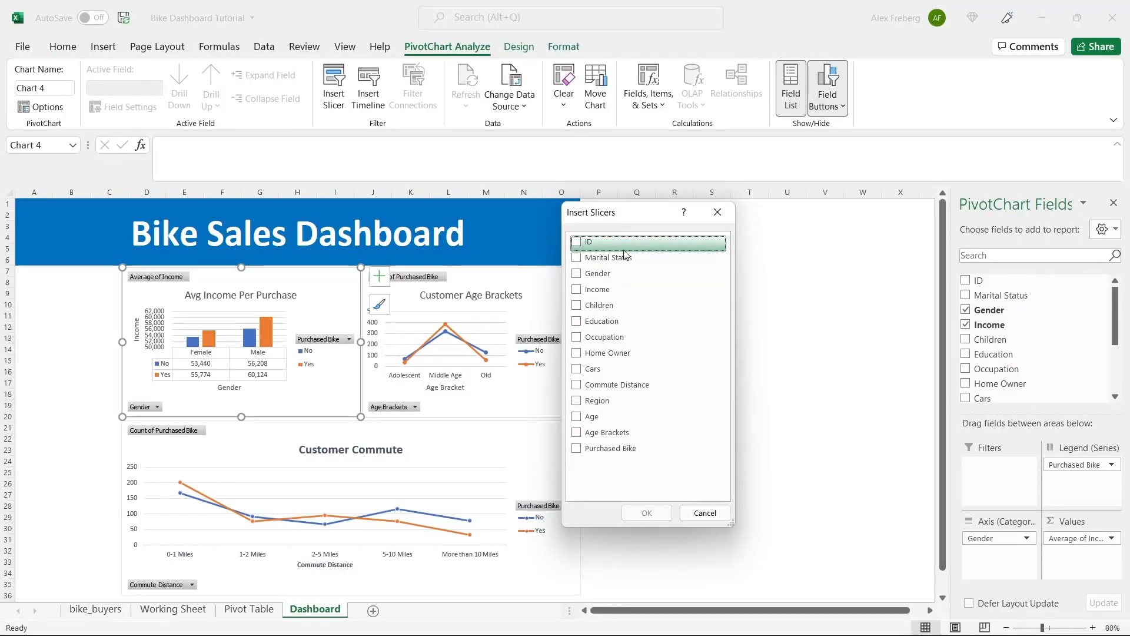
pyautogui.click(577, 258)
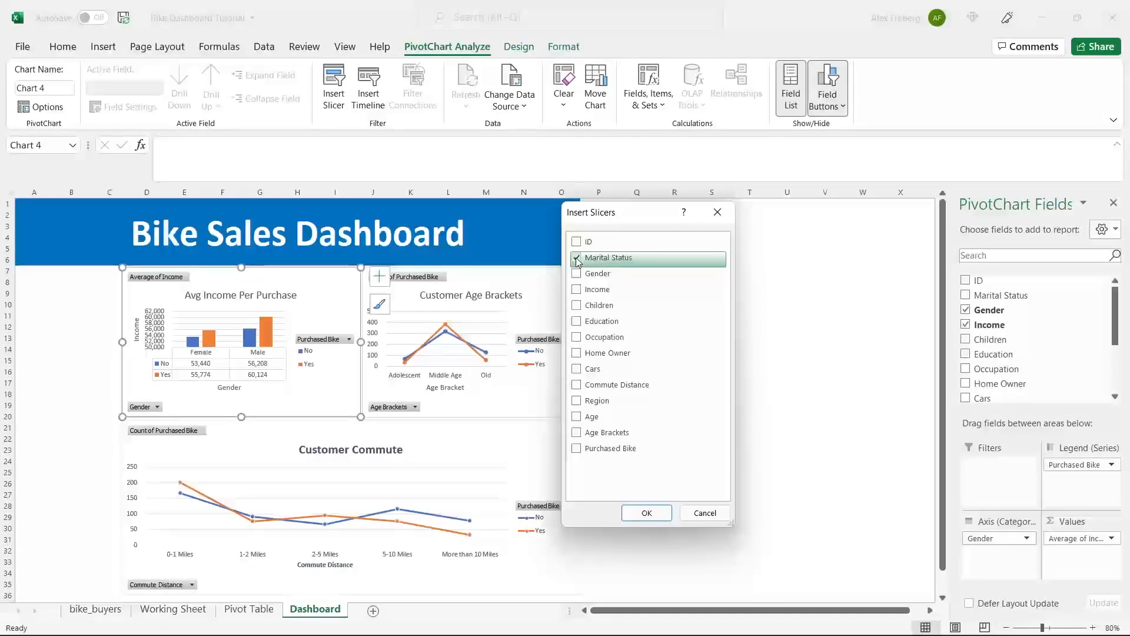
pyautogui.click(647, 513)
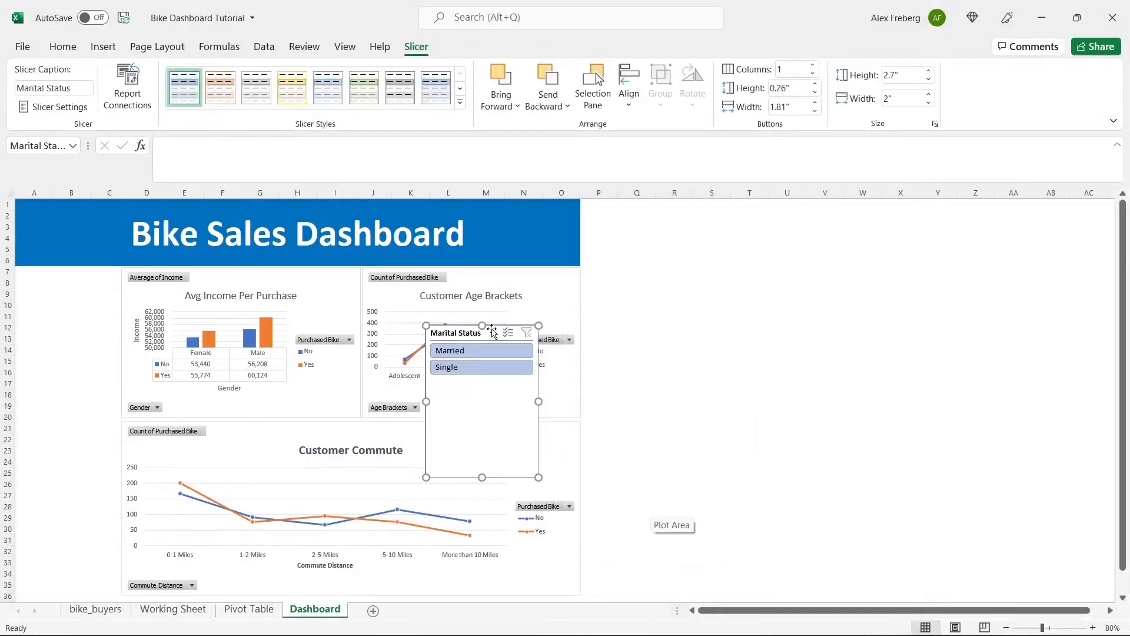
# Place the Marital Status slicer below the banner beside the income chart and resize it to about 1.82" wide and 1" high.
pyautogui.moveTo(491, 330); pyautogui.dragTo(83, 277)
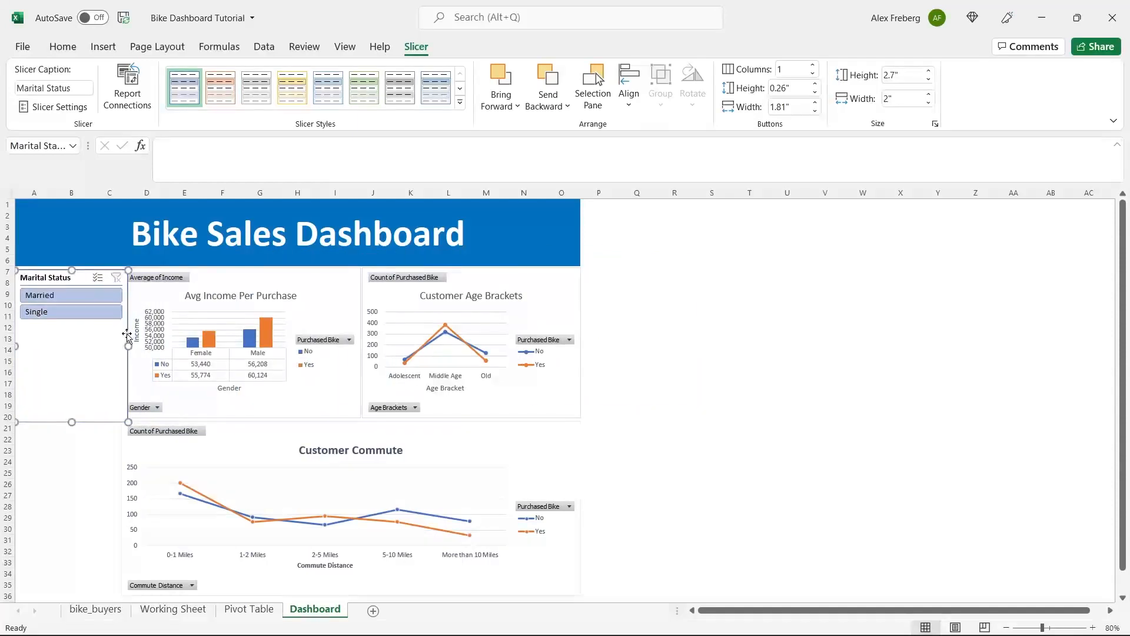
pyautogui.moveTo(119, 348); pyautogui.dragTo(118, 347)
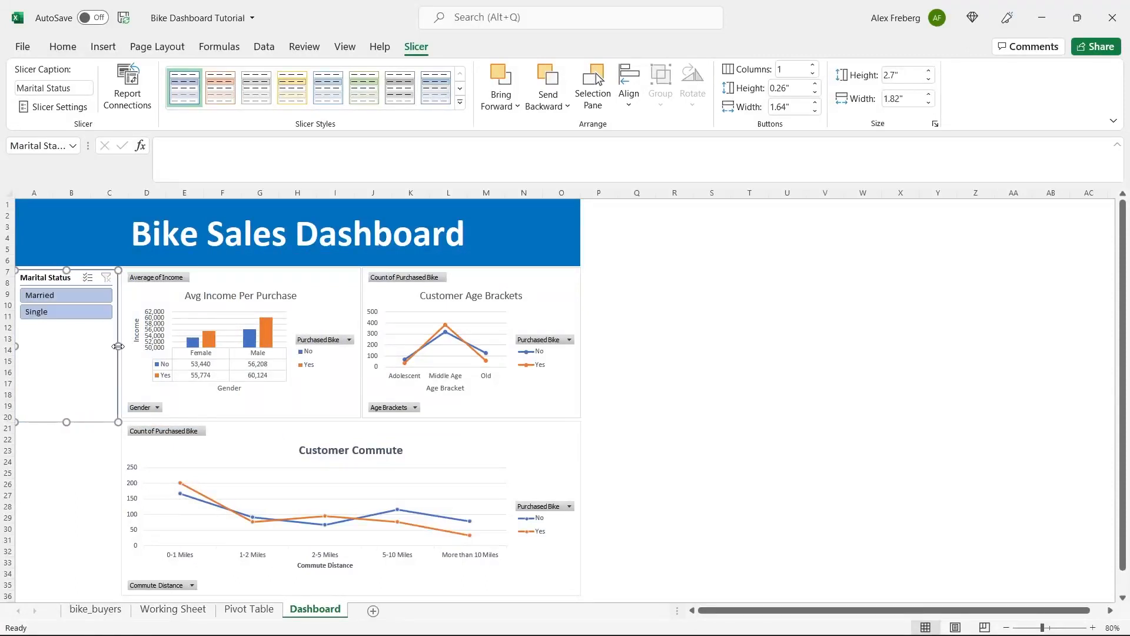
pyautogui.moveTo(65, 421); pyautogui.dragTo(76, 324)
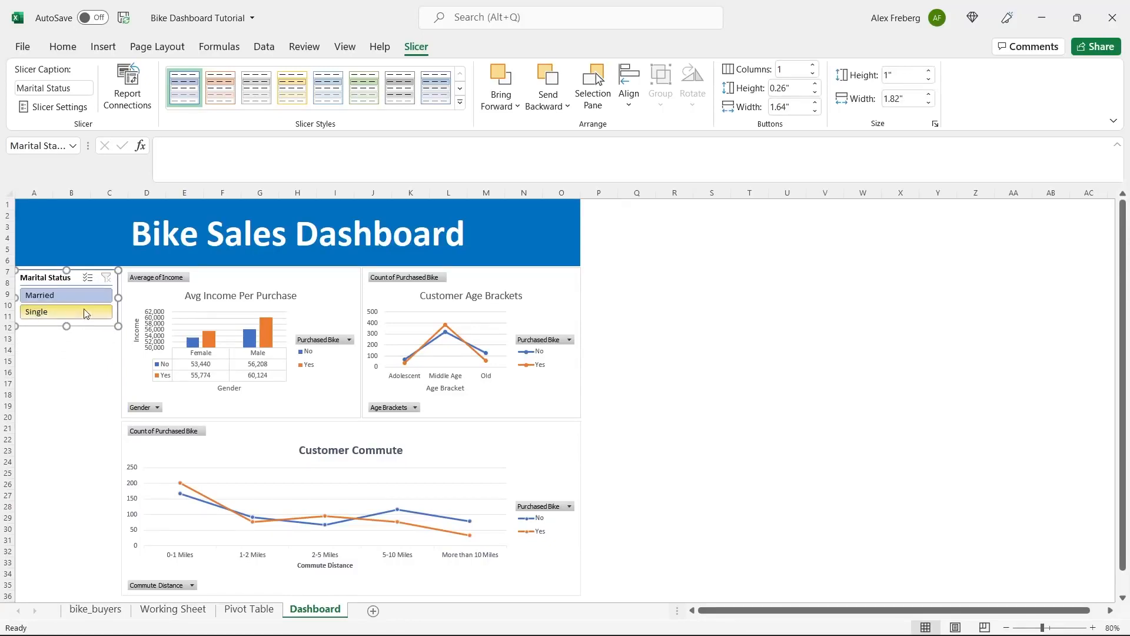
# Alternate the Marital Status slicer between Married and Single, ending on Married, to check which charts respond to the filter.
pyautogui.click(285, 288)
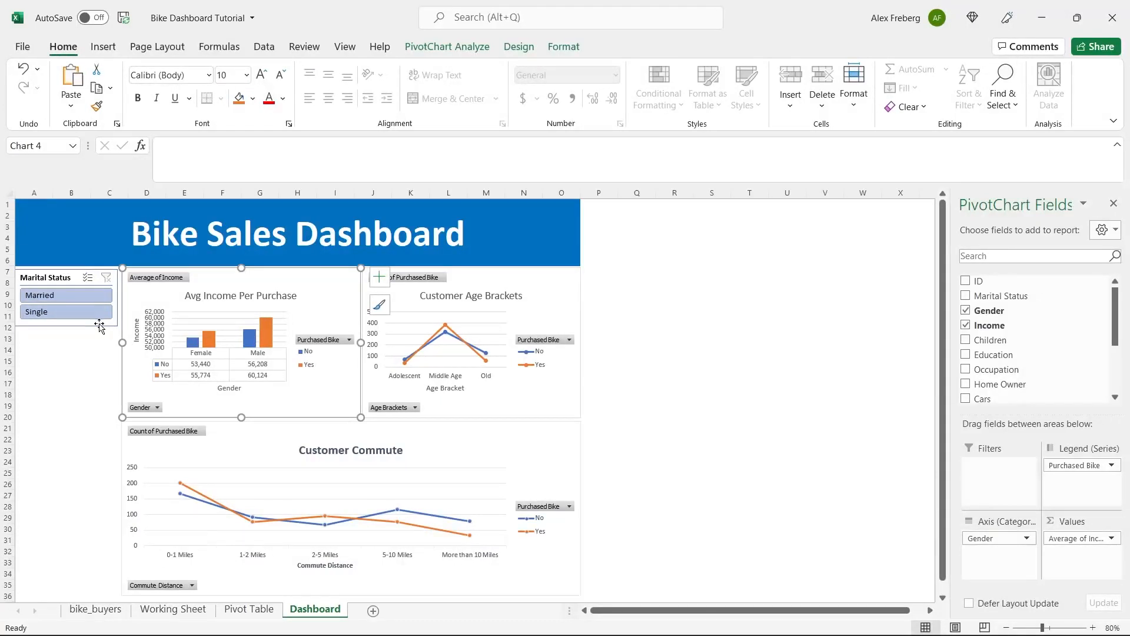
pyautogui.click(76, 320)
pyautogui.click(73, 294)
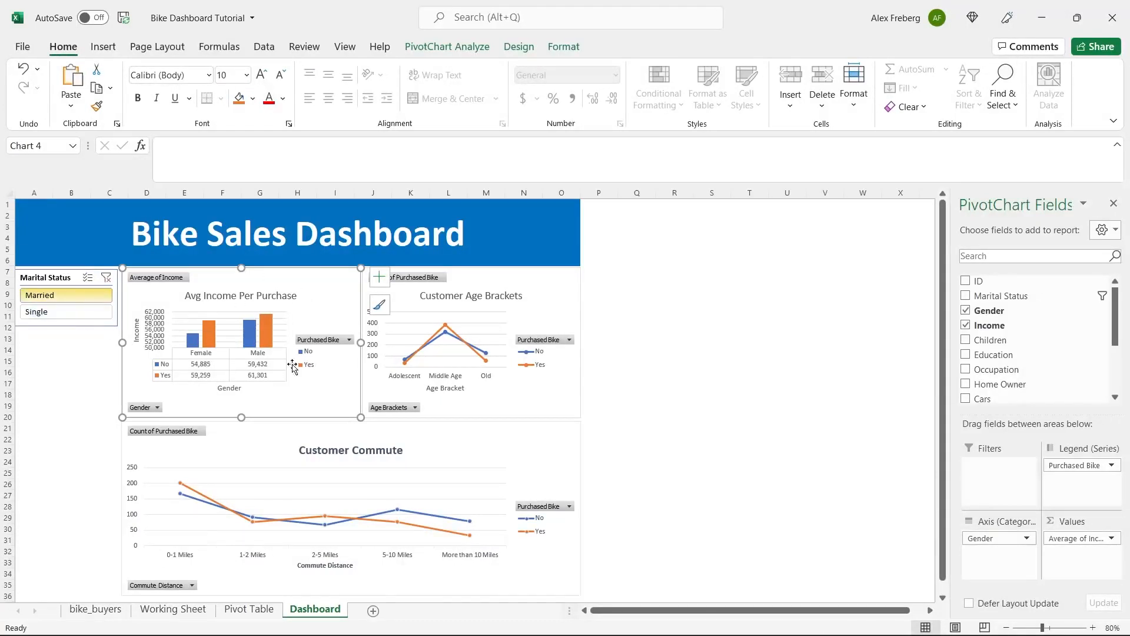
pyautogui.click(63, 315)
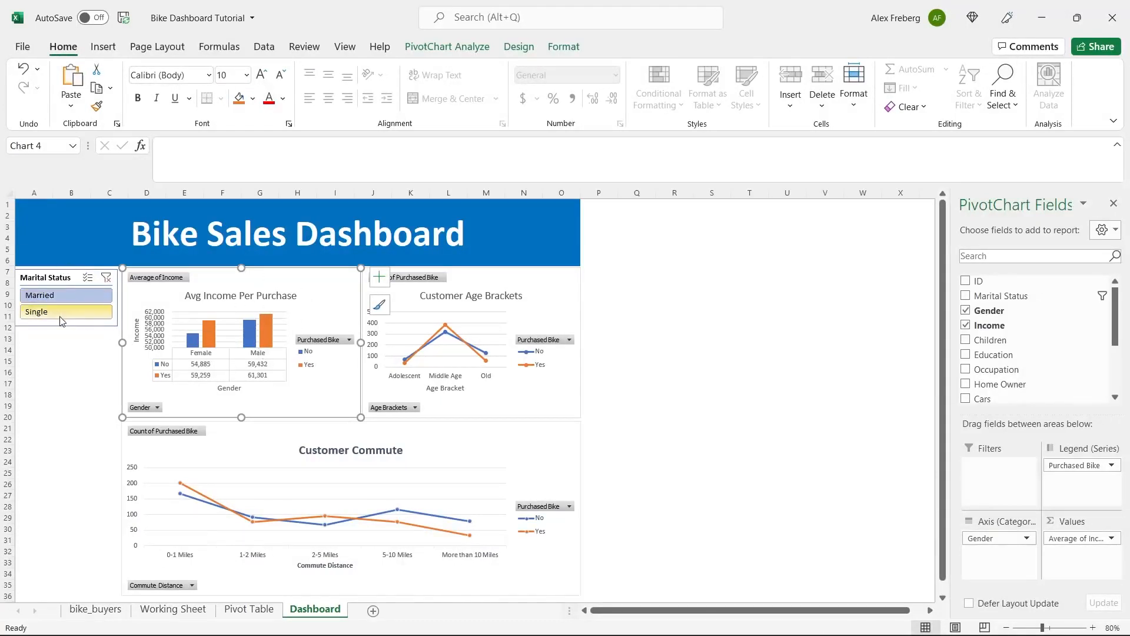
pyautogui.click(65, 295)
pyautogui.click(64, 314)
pyautogui.click(69, 298)
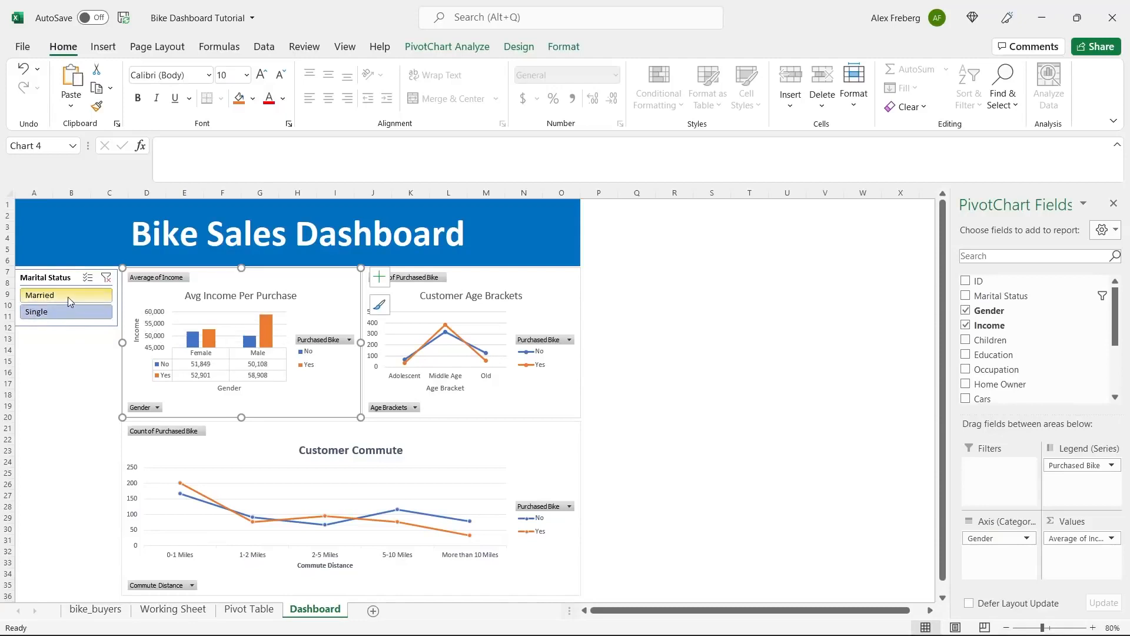
pyautogui.click(66, 312)
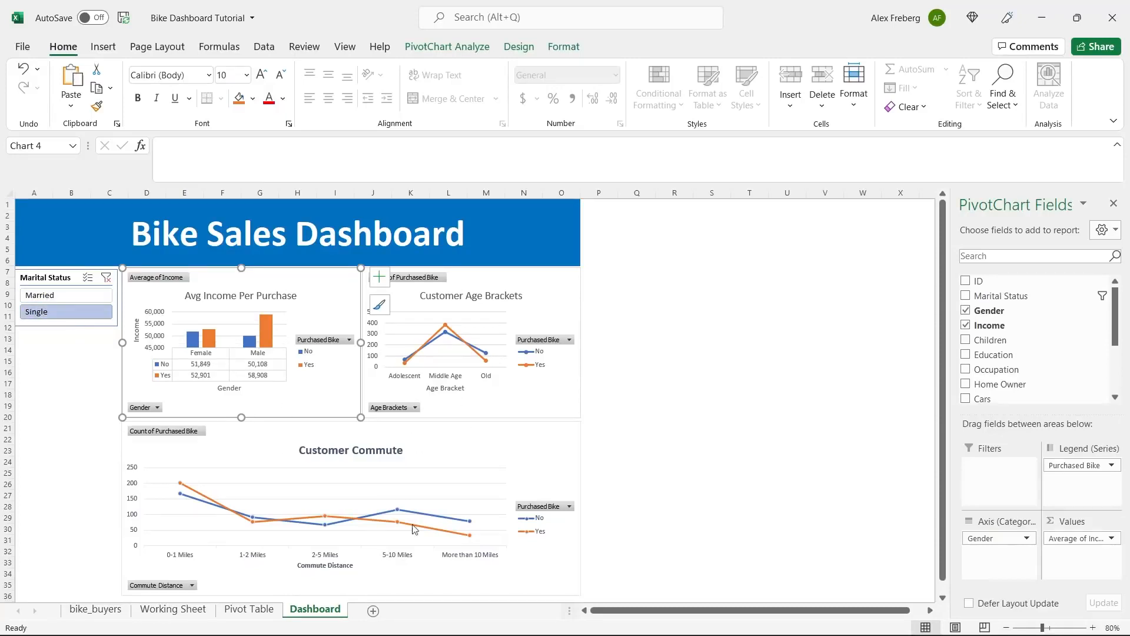
pyautogui.click(93, 295)
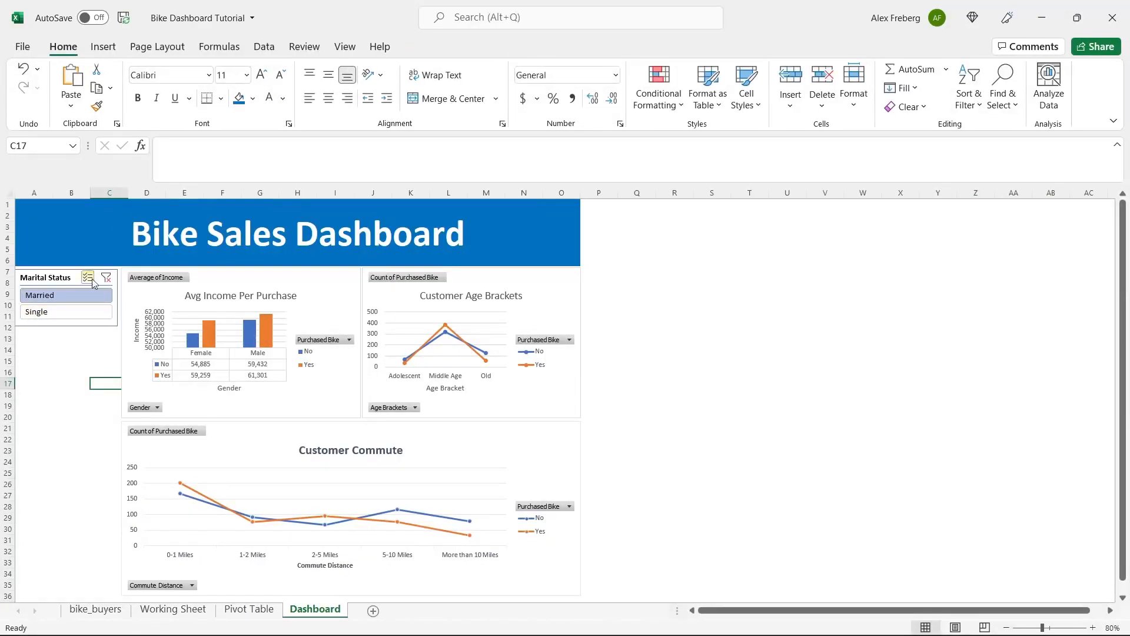
# Connect the Marital Status slicer to PivotTable33, PivotTable34 and PivotTable35 in addition to PivotTable32.
pyautogui.click(69, 280)
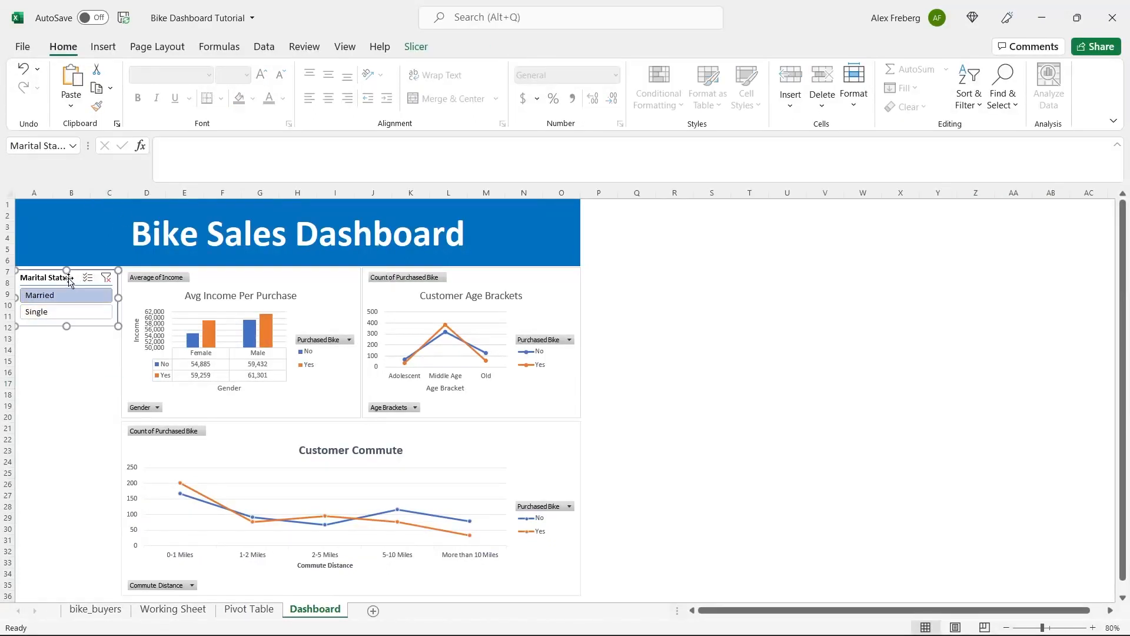
pyautogui.click(416, 47)
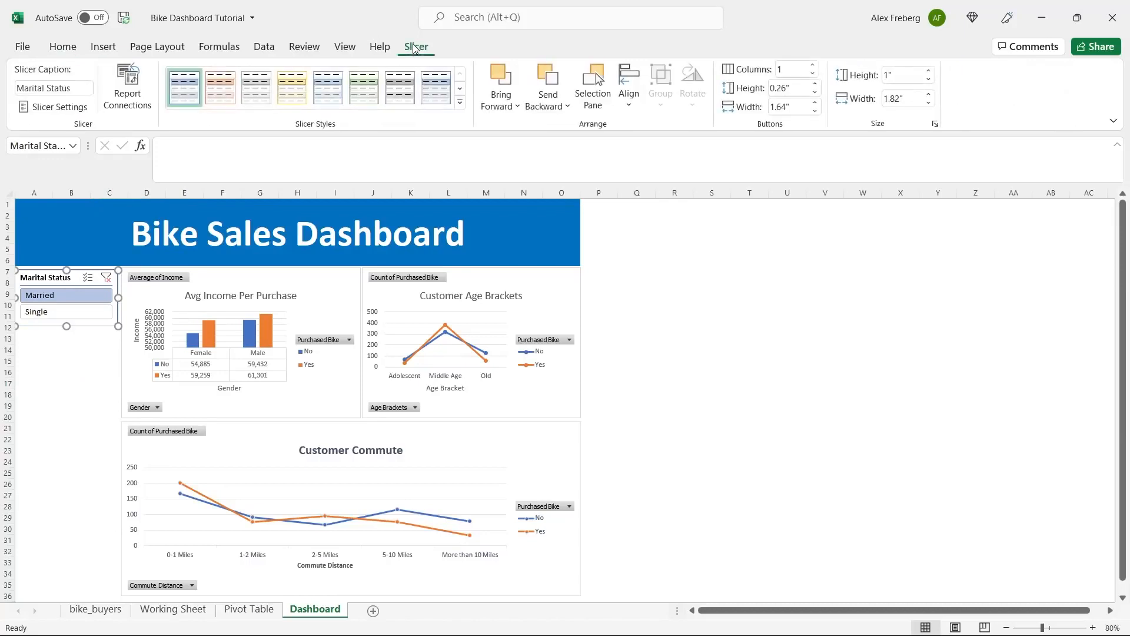
pyautogui.click(139, 93)
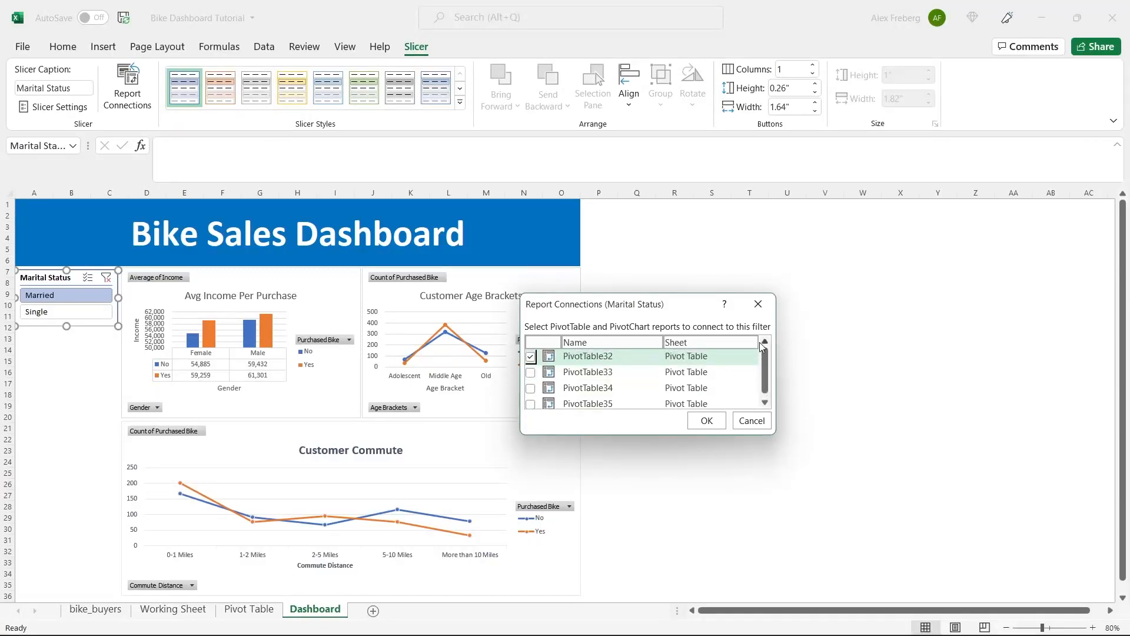
pyautogui.scroll(-1, 765, 370)
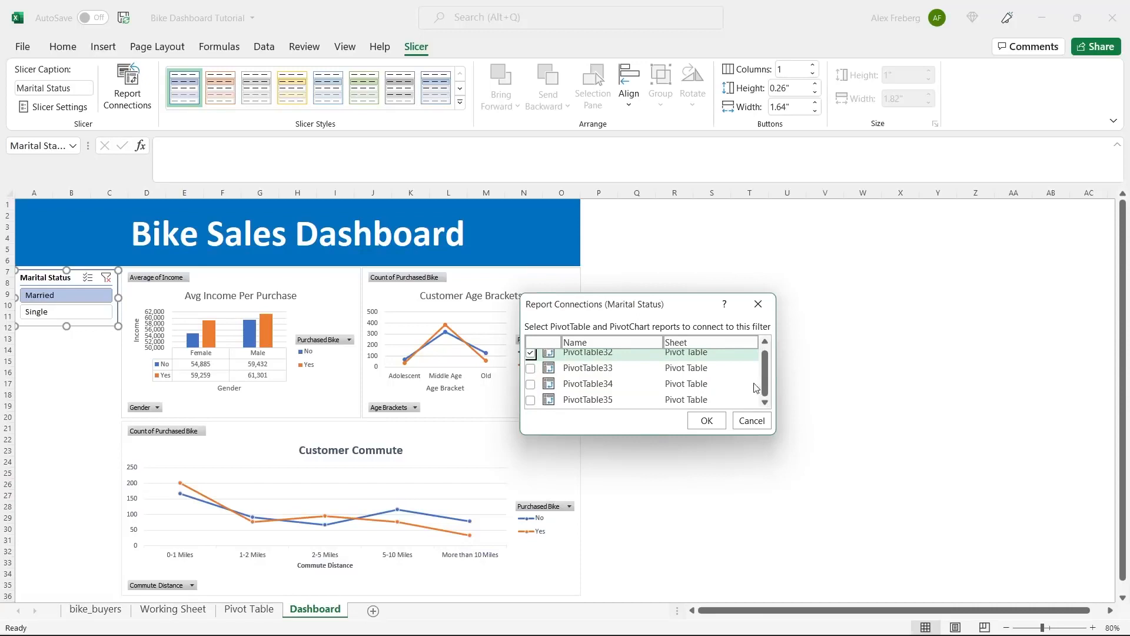
pyautogui.click(531, 368)
pyautogui.click(531, 383)
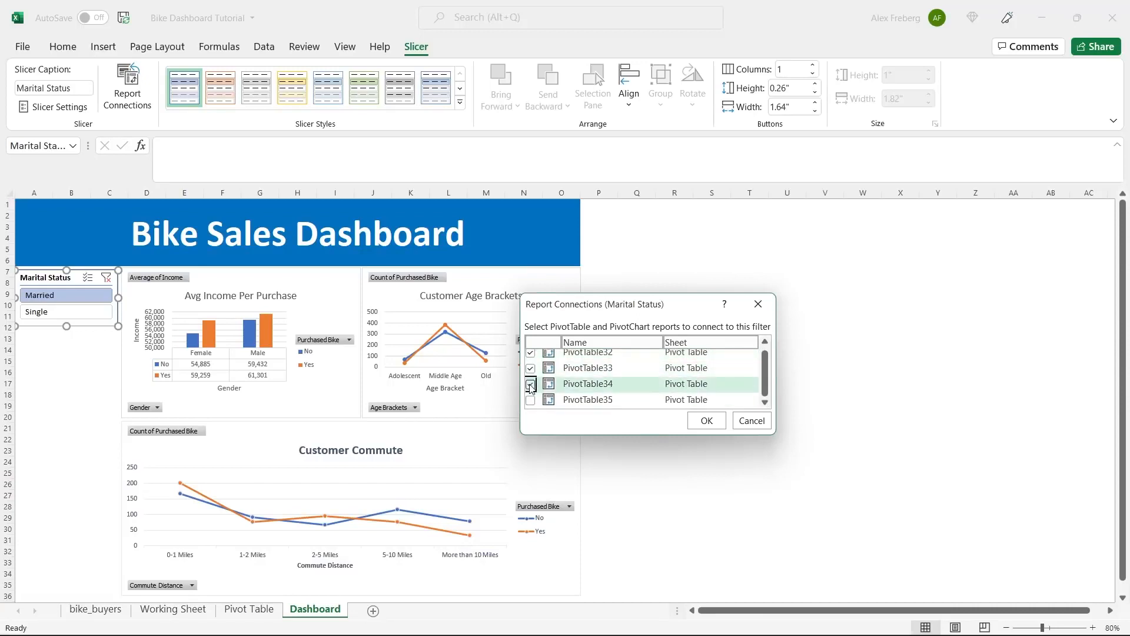
pyautogui.click(531, 399)
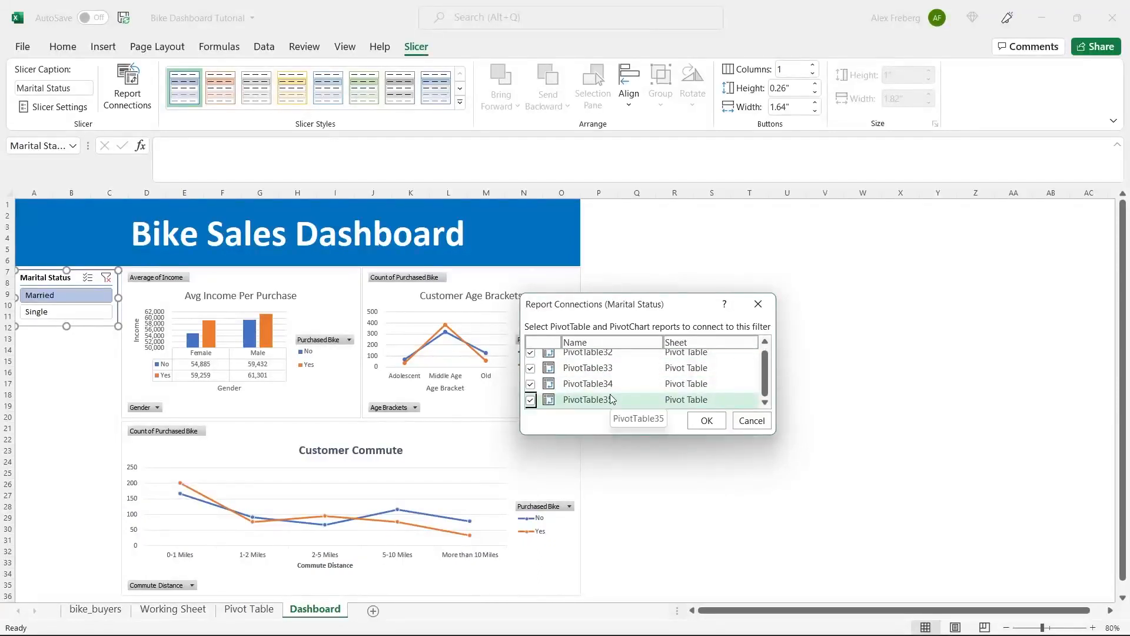
pyautogui.click(705, 420)
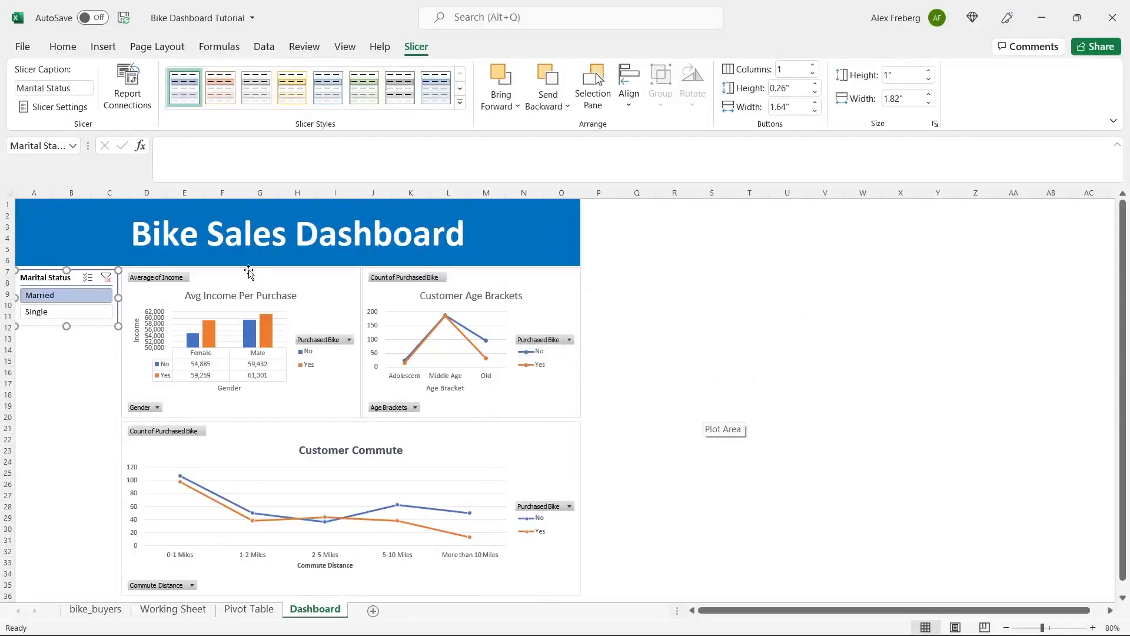
# Switch the Marital Status slicer between Married and Single, ending on Single, to compare the results across all three charts.
pyautogui.click(75, 313)
pyautogui.click(73, 297)
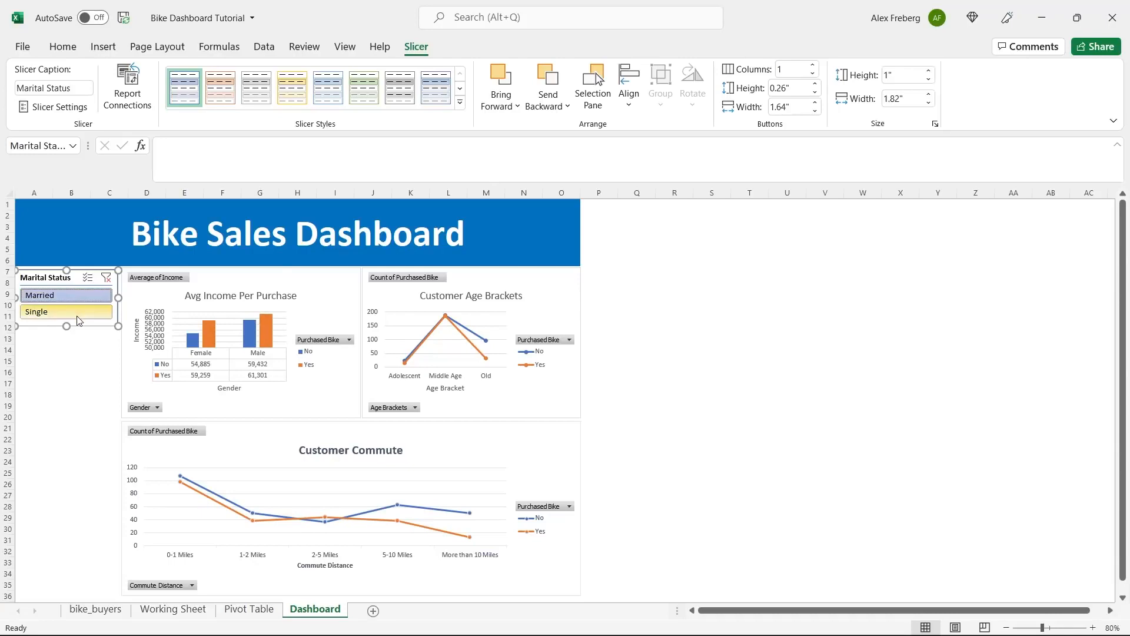
pyautogui.click(78, 317)
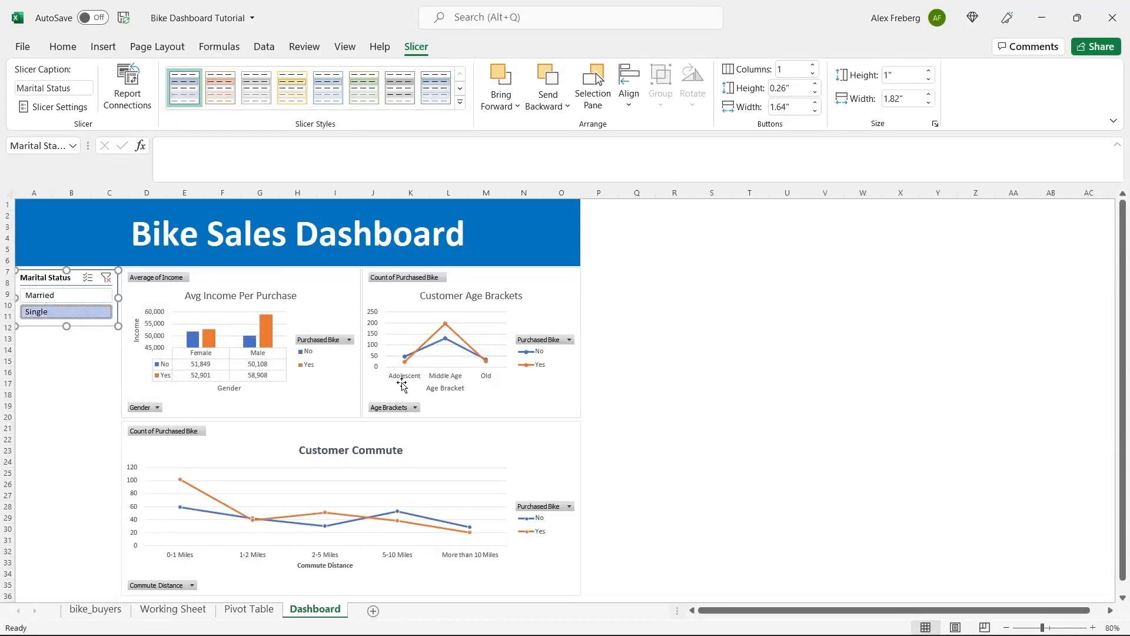
pyautogui.click(89, 298)
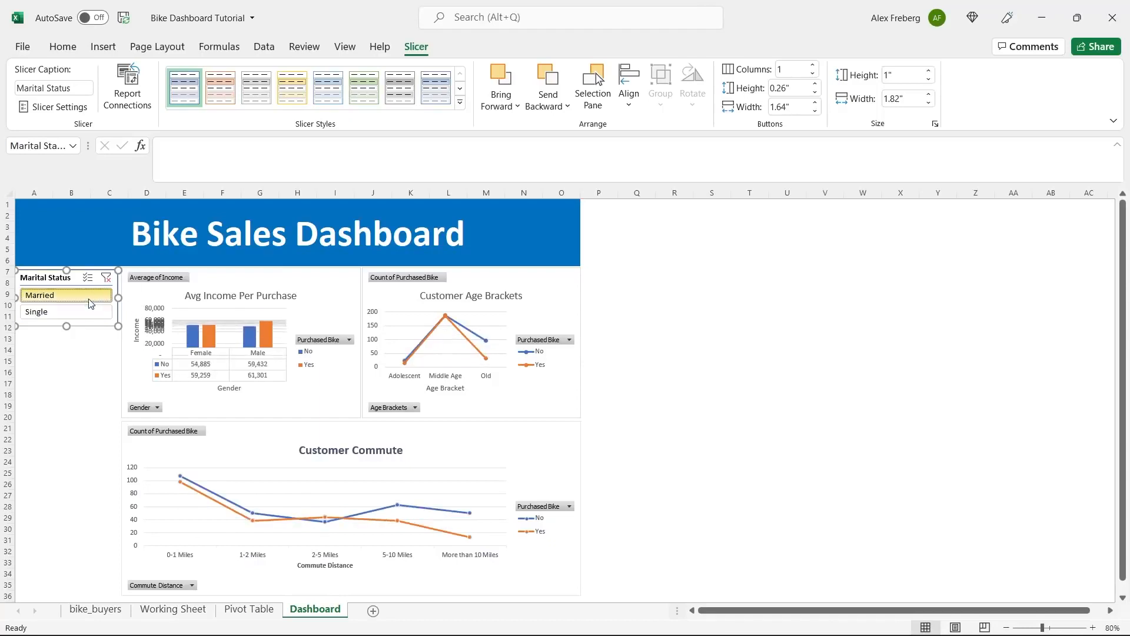
pyautogui.click(82, 313)
pyautogui.click(75, 293)
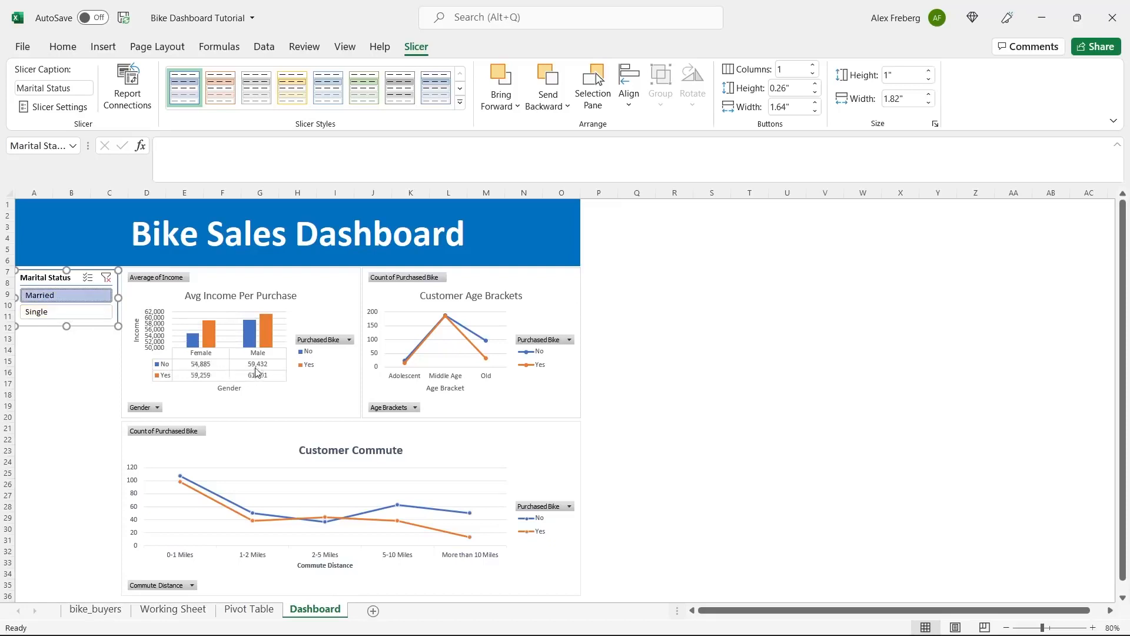
pyautogui.click(82, 314)
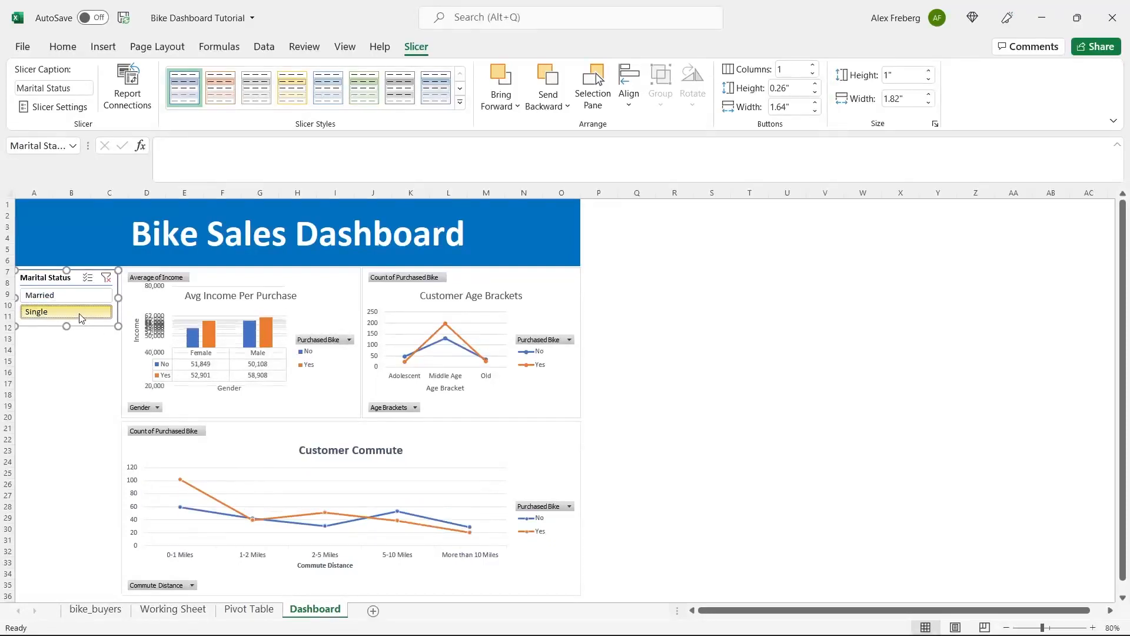
pyautogui.click(79, 297)
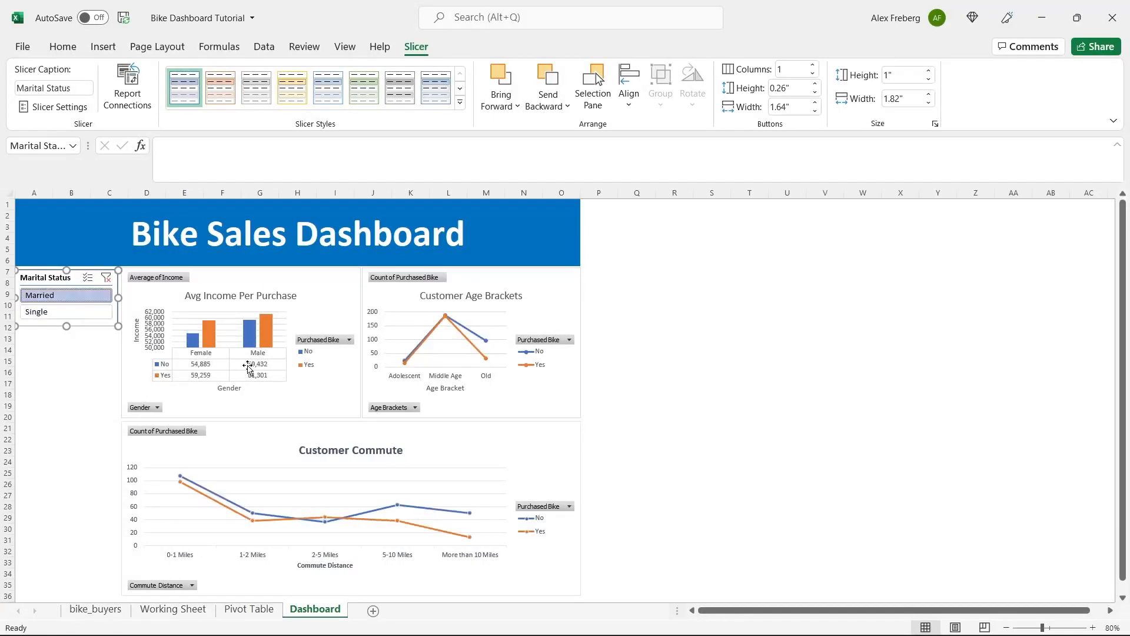
pyautogui.click(98, 315)
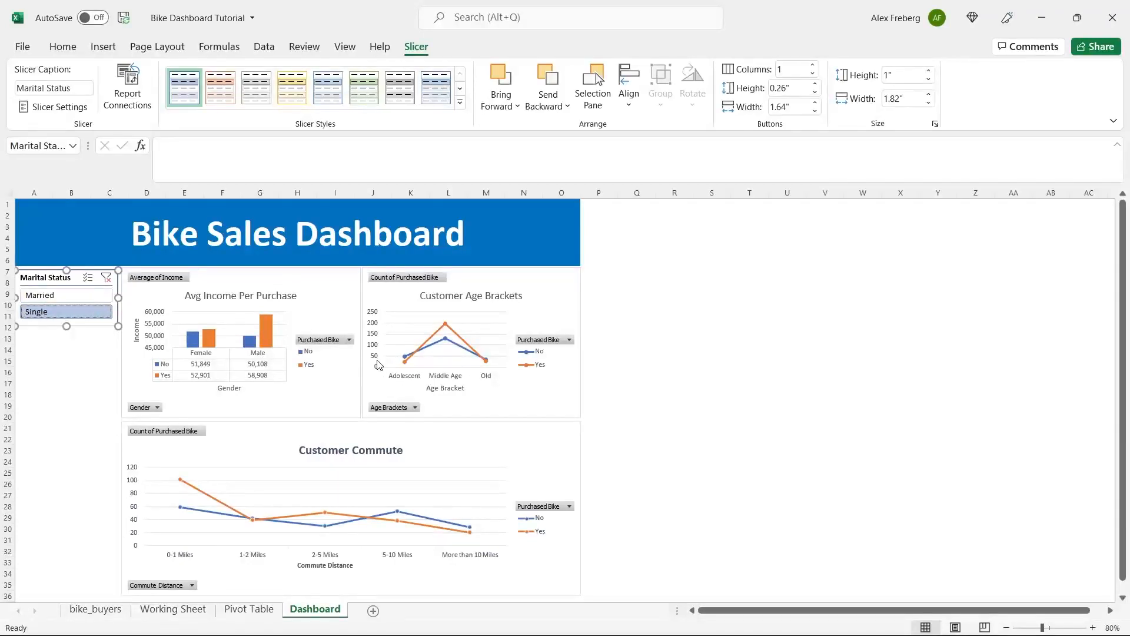
pyautogui.click(83, 297)
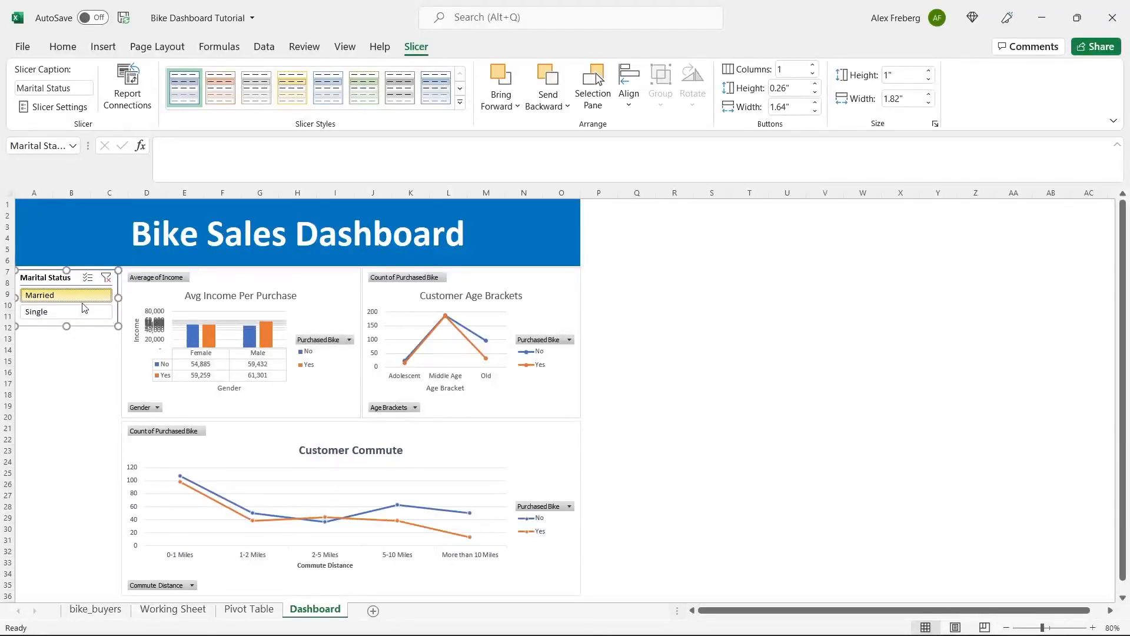
pyautogui.click(81, 314)
# Insert Region and Education slicers for the Avg Income Per Purchase chart.
pyautogui.click(344, 290)
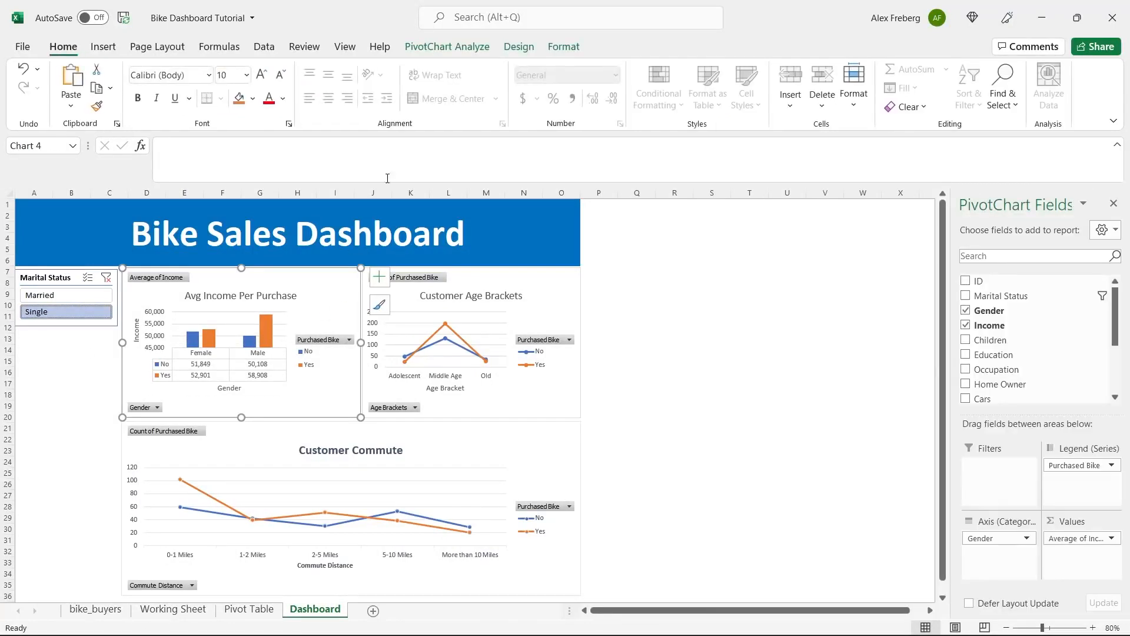
pyautogui.click(452, 49)
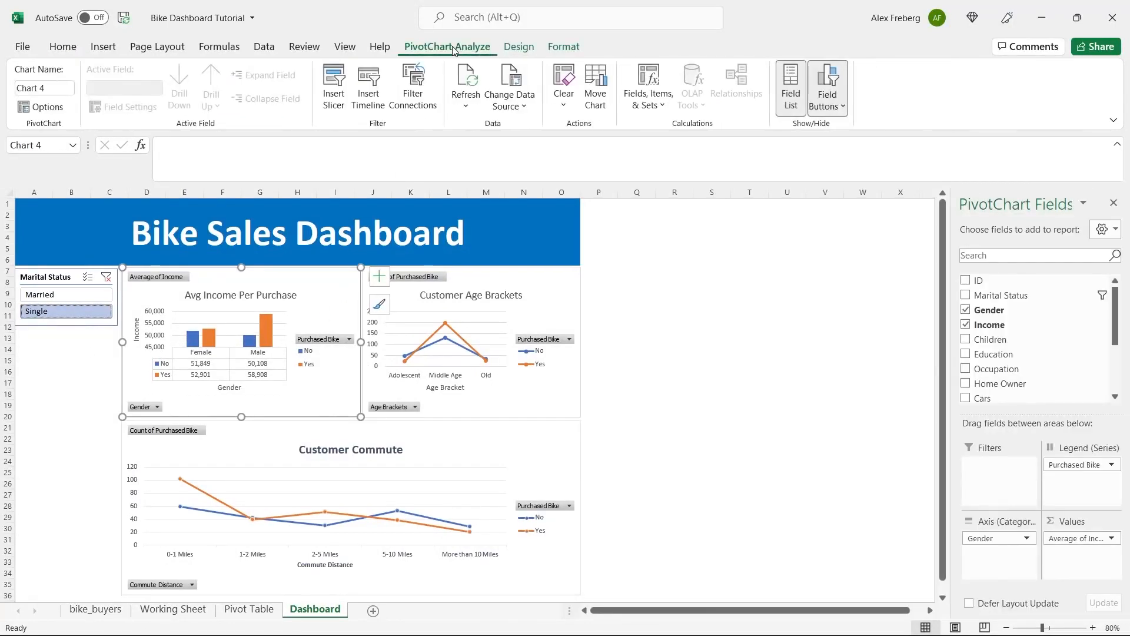
pyautogui.click(334, 86)
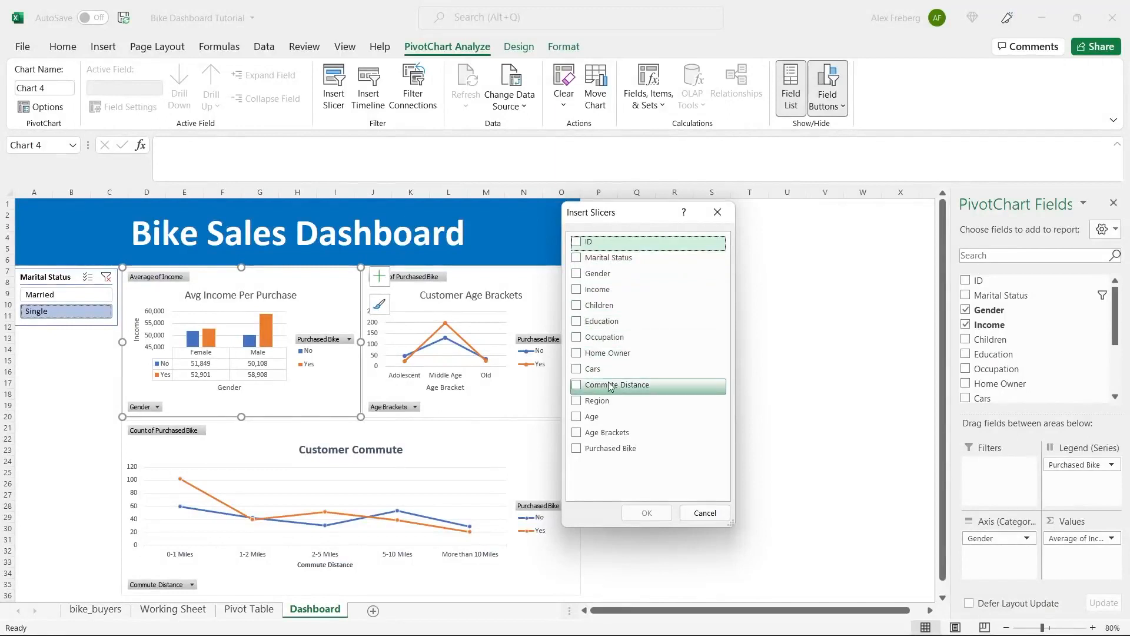
pyautogui.click(578, 403)
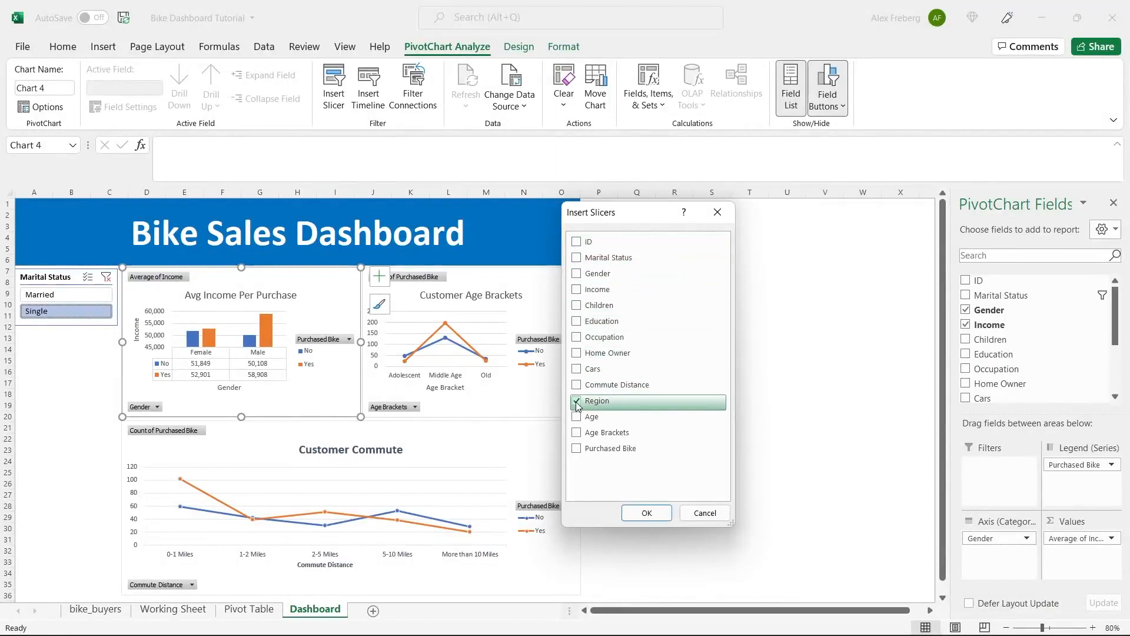
pyautogui.click(579, 323)
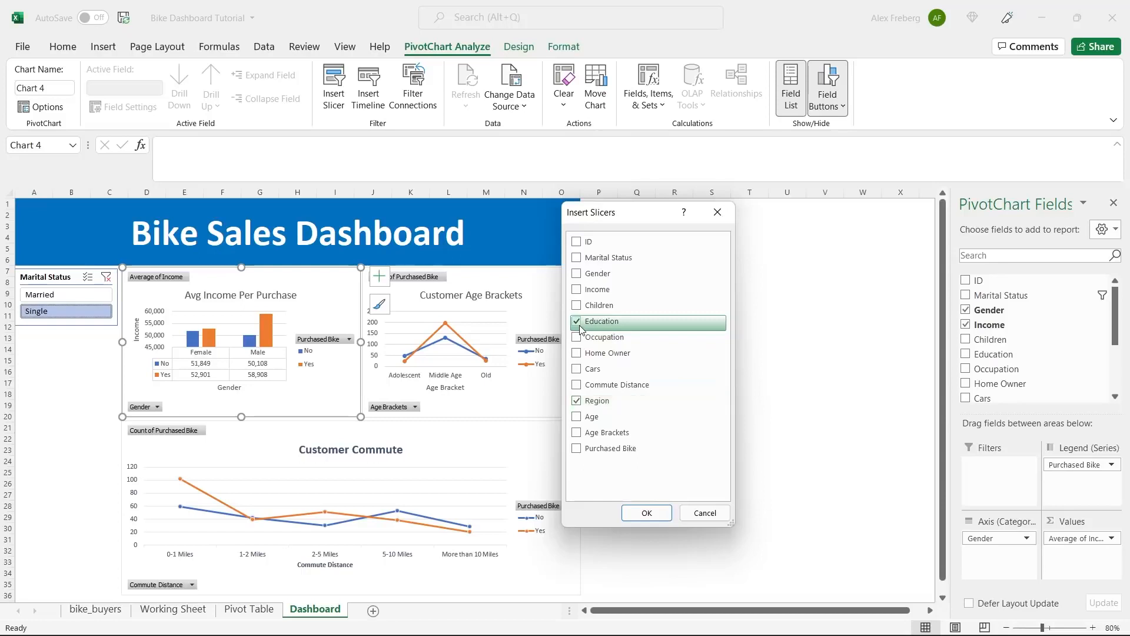
pyautogui.click(653, 514)
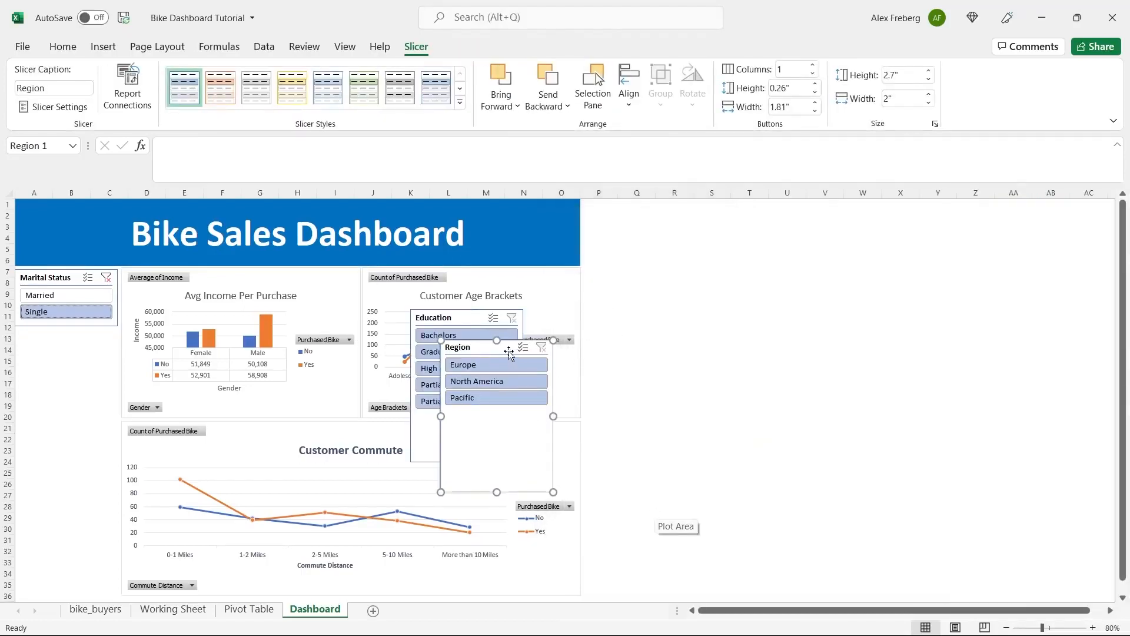
# Place the Region slicer directly below the Marital Status slicer and resize it to about 1.82" wide and 1.32" high.
pyautogui.moveTo(509, 350); pyautogui.dragTo(82, 341)
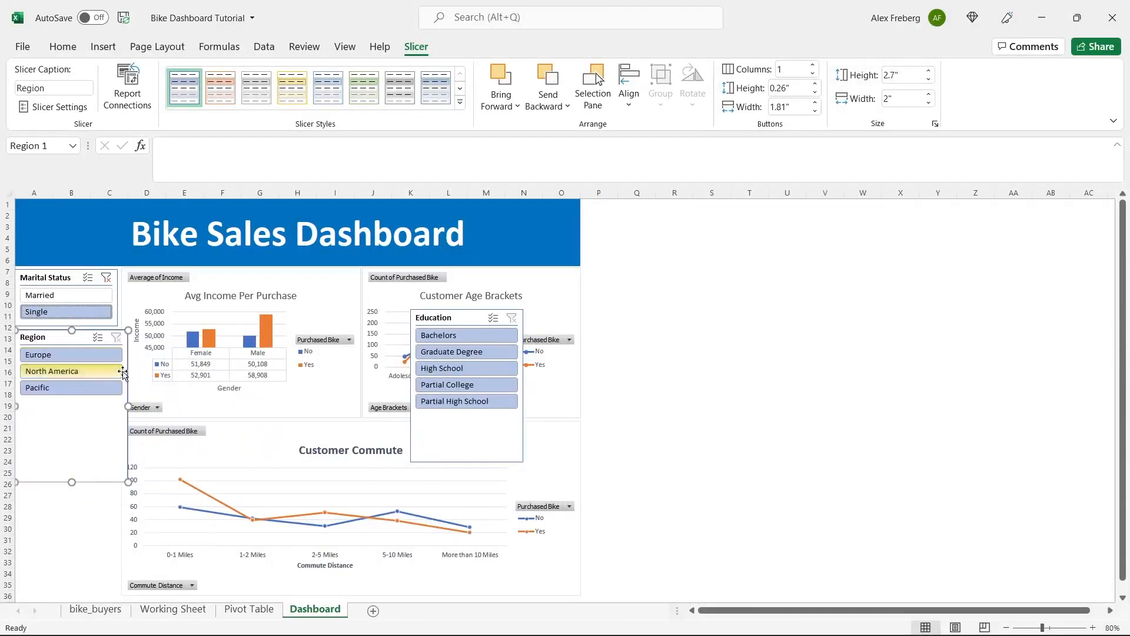
pyautogui.moveTo(128, 406); pyautogui.dragTo(118, 406)
pyautogui.click(646, 348)
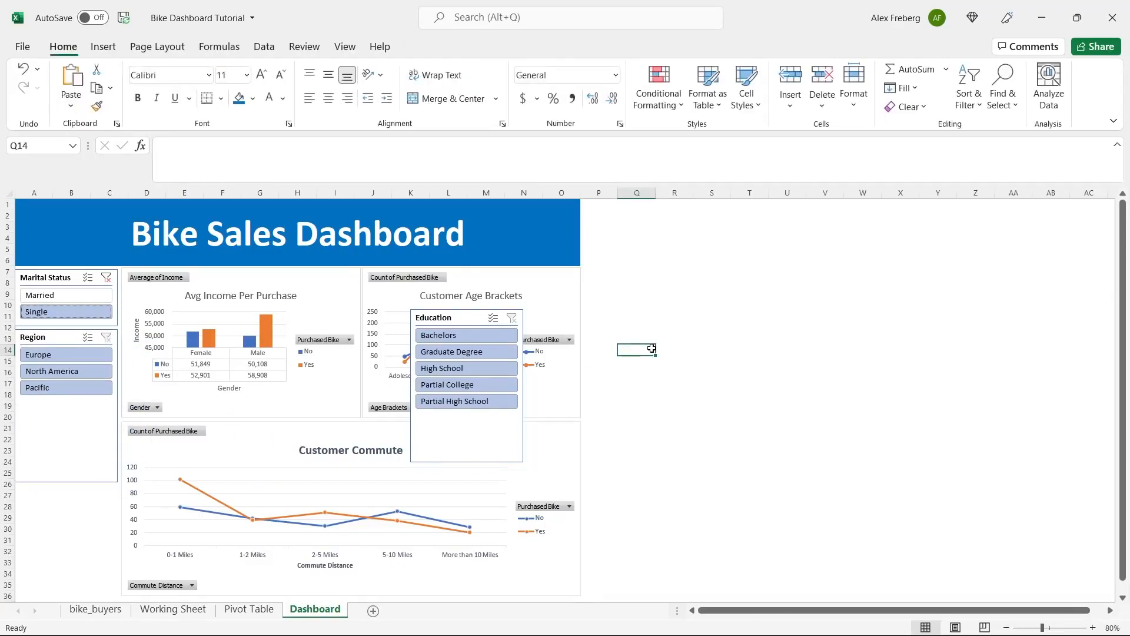
pyautogui.click(63, 423)
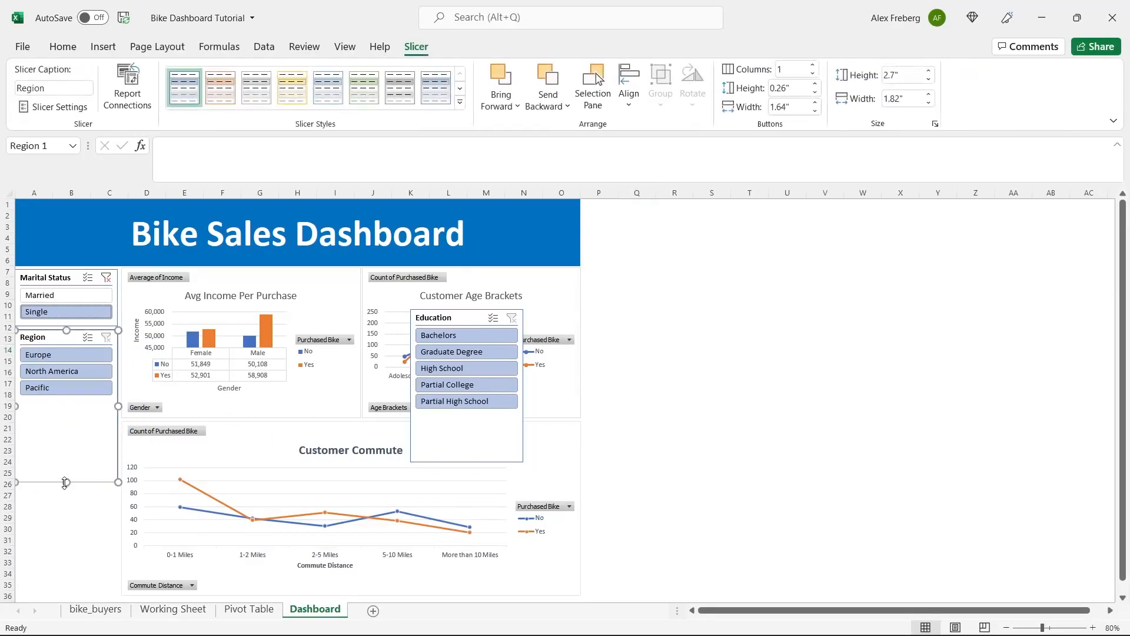
pyautogui.moveTo(66, 481); pyautogui.dragTo(71, 405)
# Place the Education slicer directly below the Region slicer and resize it to about 1.81" wide and 1.9" high.
pyautogui.moveTo(462, 318); pyautogui.dragTo(58, 419)
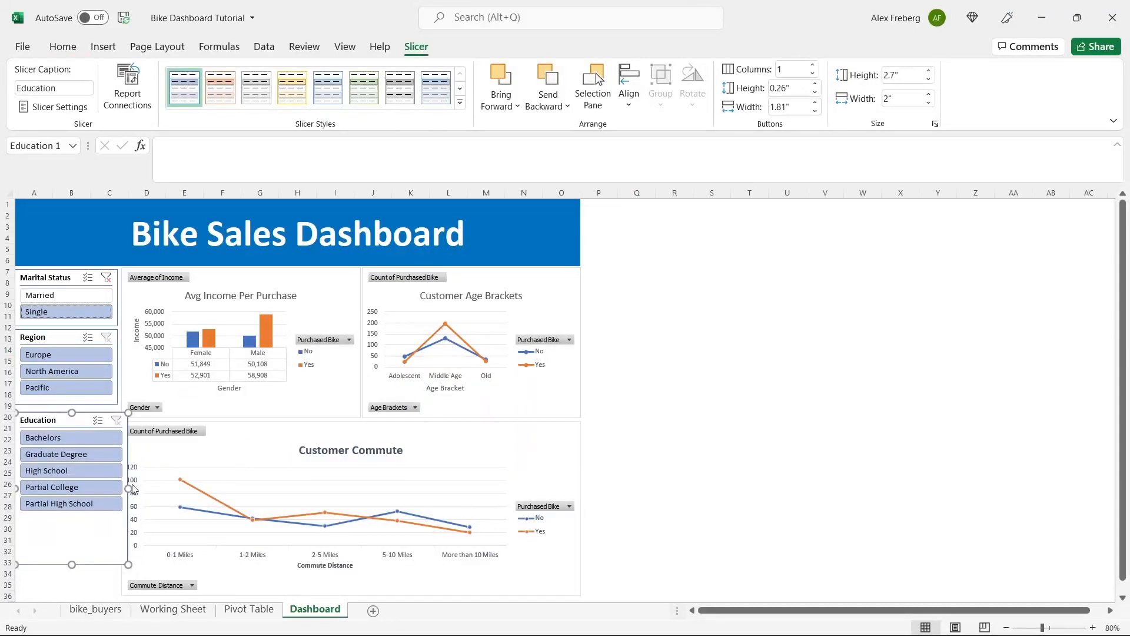
pyautogui.moveTo(129, 488); pyautogui.dragTo(116, 489)
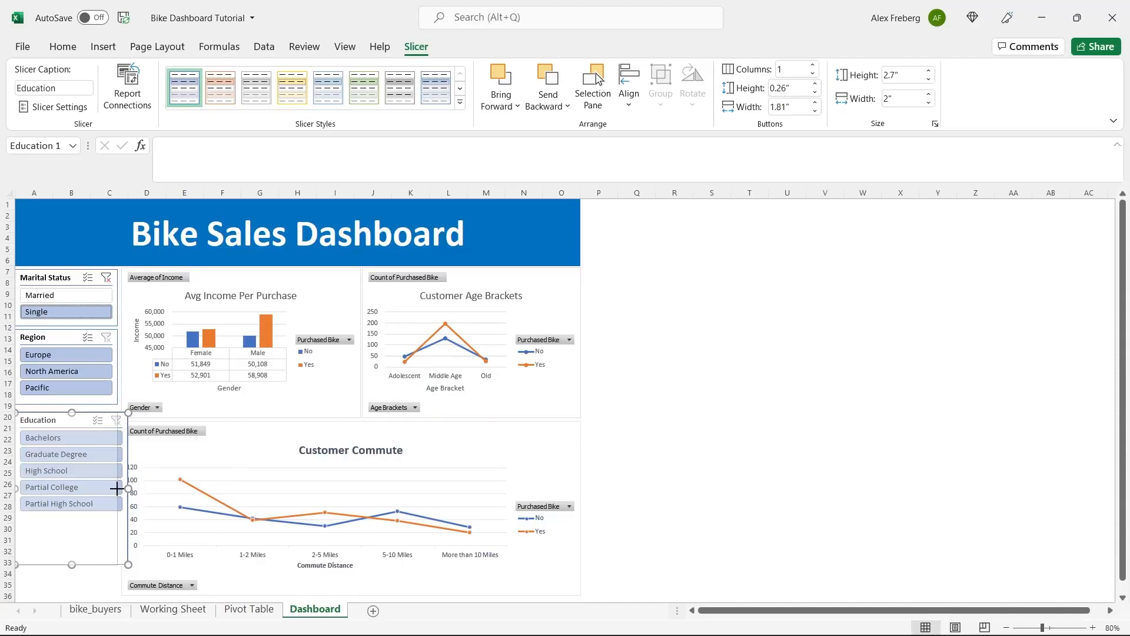
pyautogui.moveTo(117, 489); pyautogui.dragTo(116, 488)
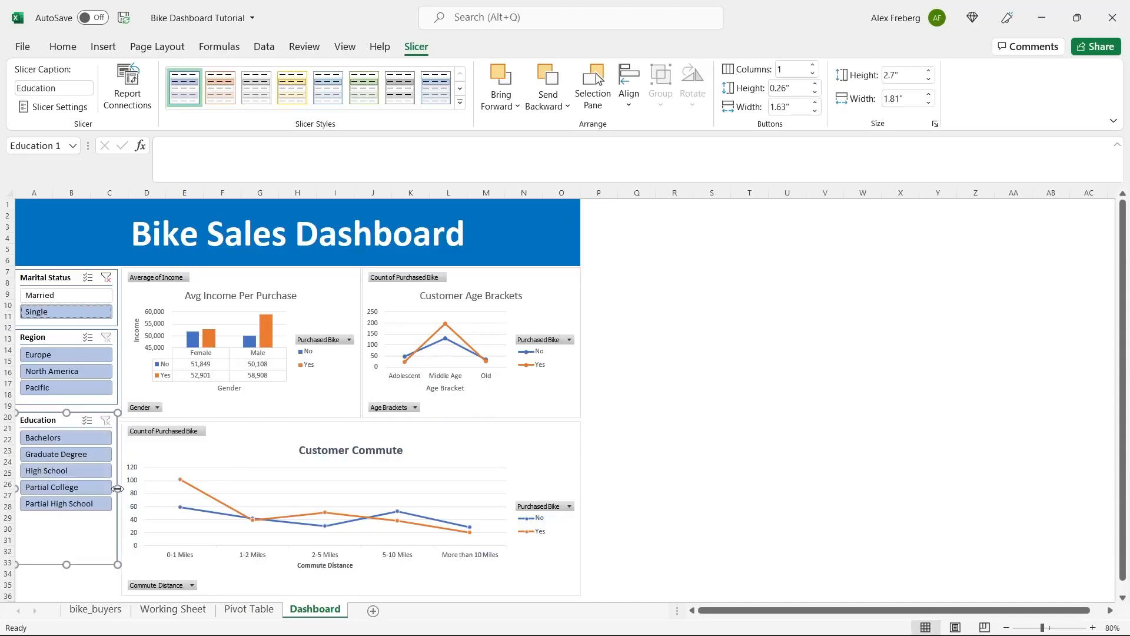
pyautogui.click(628, 381)
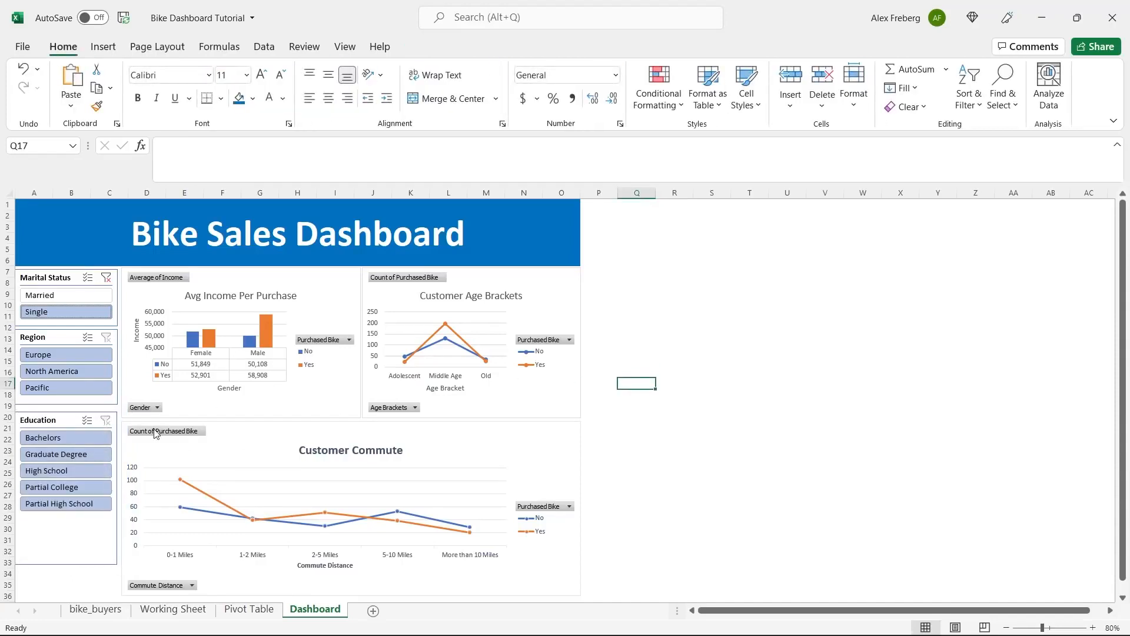
pyautogui.click(69, 422)
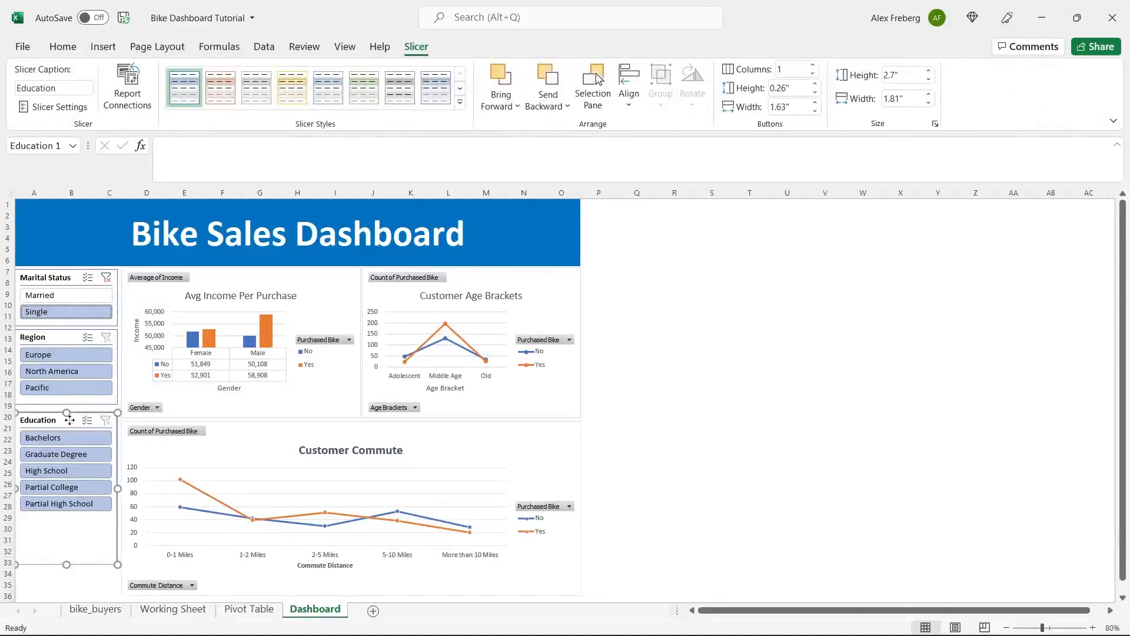
pyautogui.moveTo(69, 420); pyautogui.dragTo(70, 417)
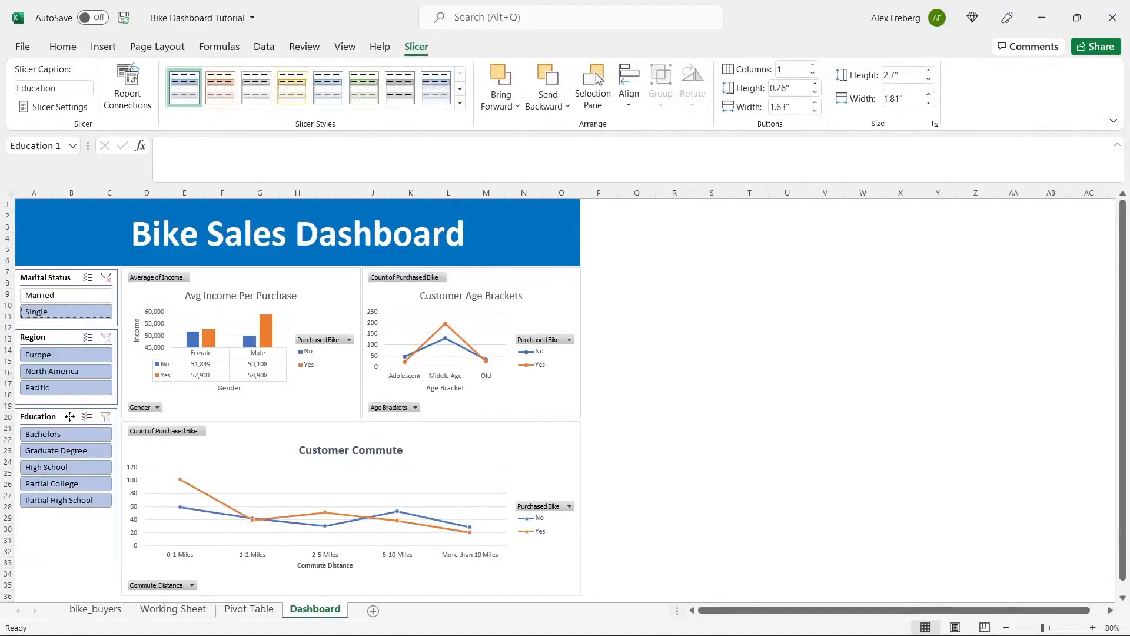
pyautogui.moveTo(68, 563); pyautogui.dragTo(69, 517)
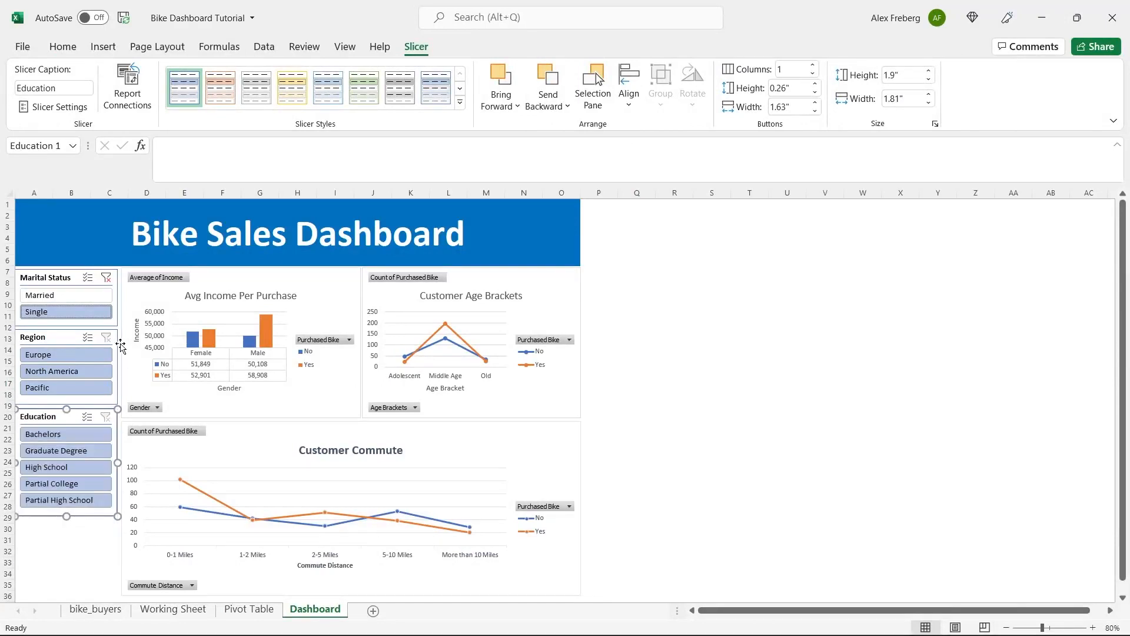
# Switch the Region slicer through Europe, North America and Pacific, ending on Europe, to check which charts respond.
pyautogui.click(69, 334)
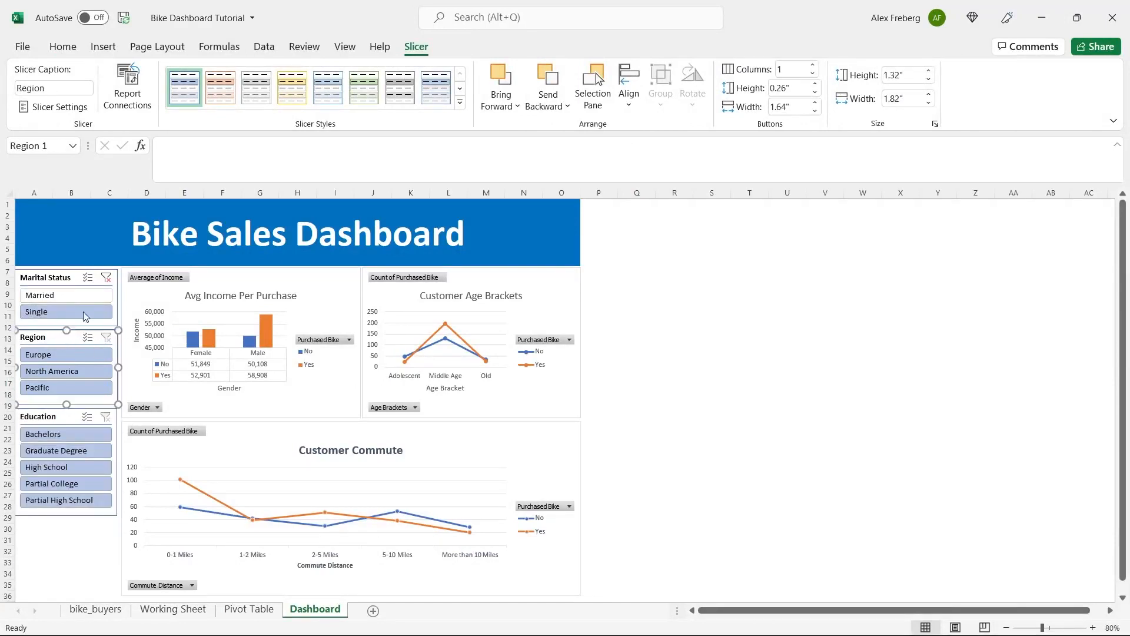
pyautogui.click(57, 355)
pyautogui.click(66, 372)
pyautogui.click(66, 387)
pyautogui.click(59, 355)
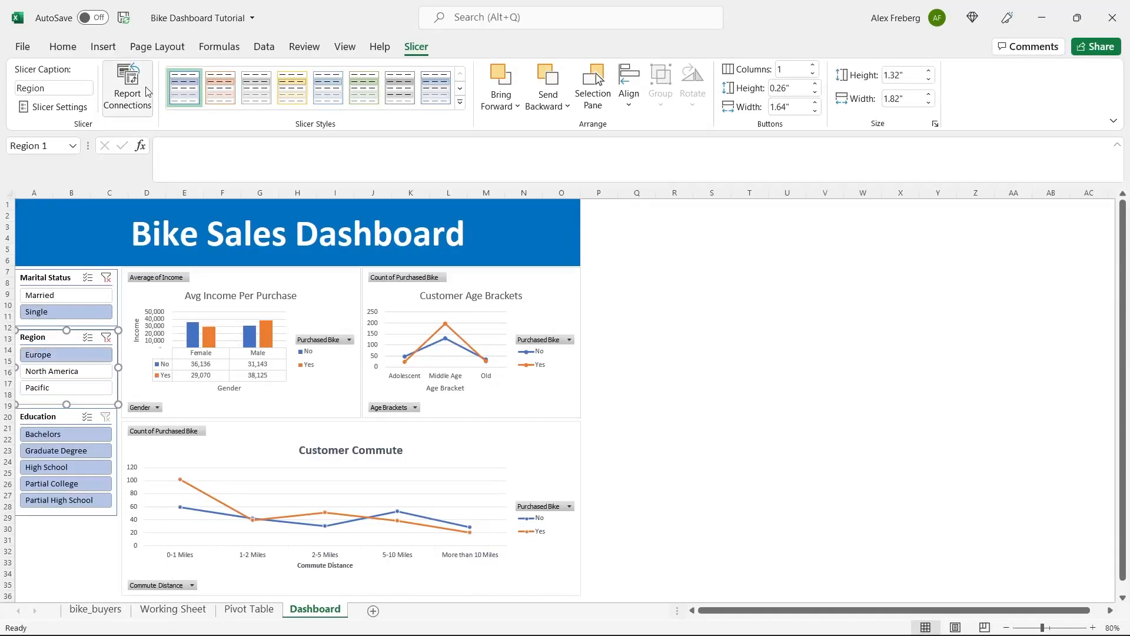
# Connect the Region slicer to PivotTable33, PivotTable34 and PivotTable35 in addition to PivotTable32.
pyautogui.click(127, 89)
pyautogui.click(531, 372)
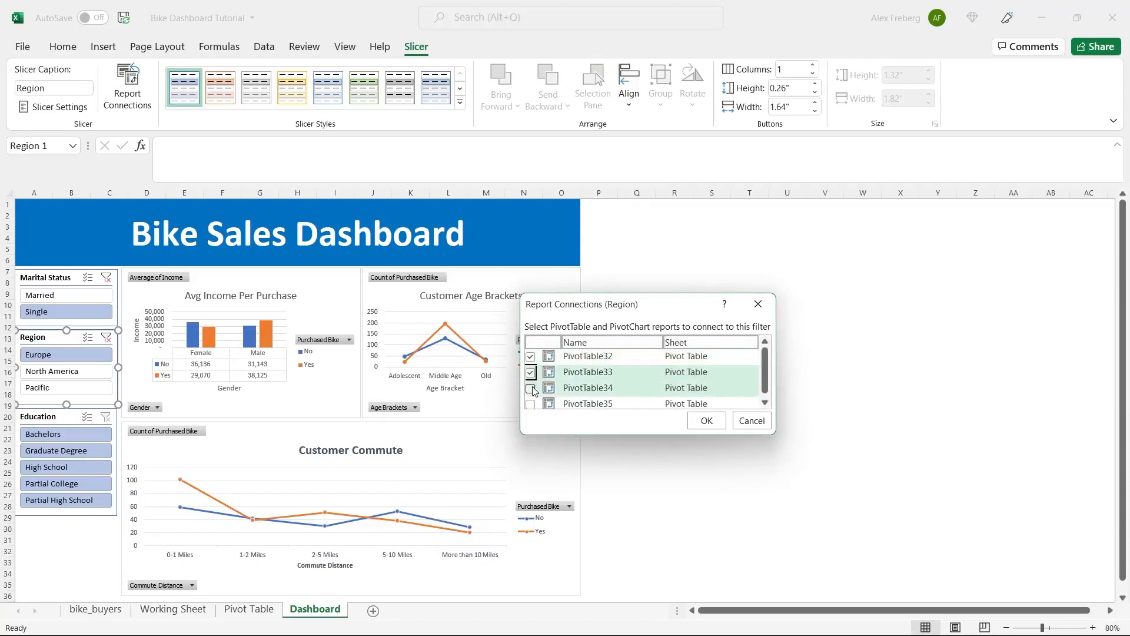
pyautogui.click(530, 388)
pyautogui.click(530, 404)
pyautogui.click(707, 420)
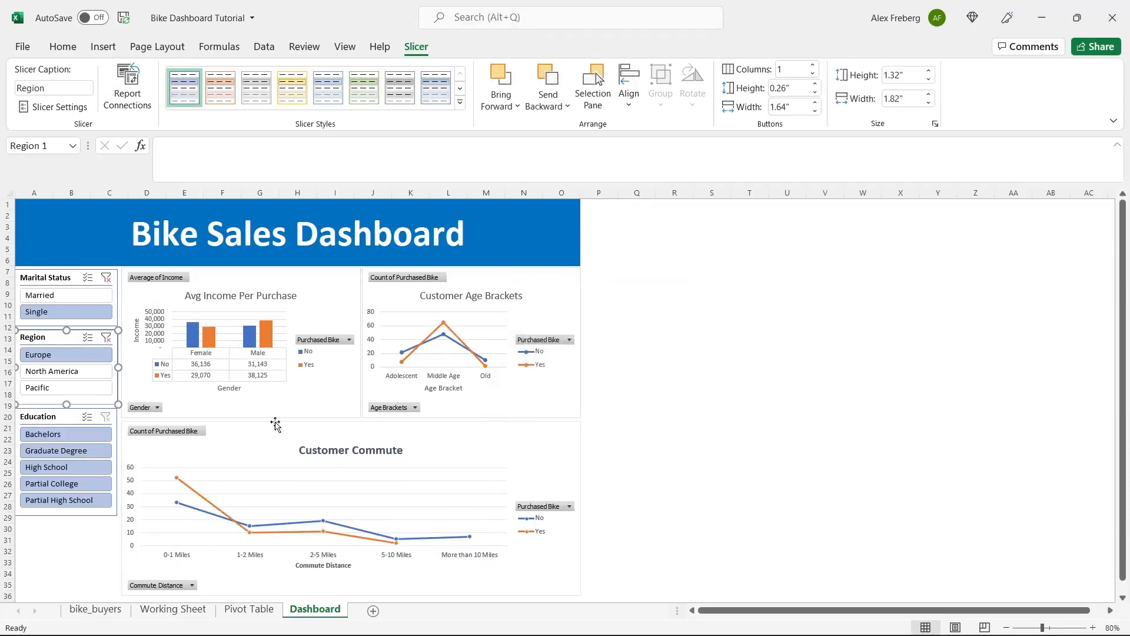
# Connect the Education slicer to PivotTable33, PivotTable34 and PivotTable35 in addition to PivotTable32.
pyautogui.click(70, 418)
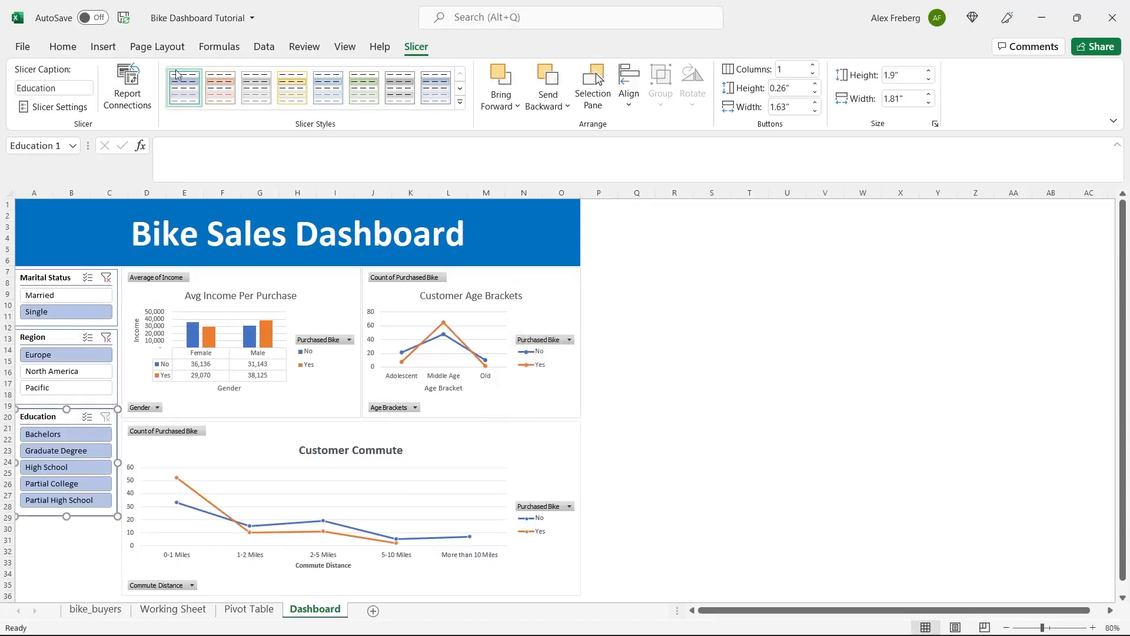
pyautogui.click(125, 81)
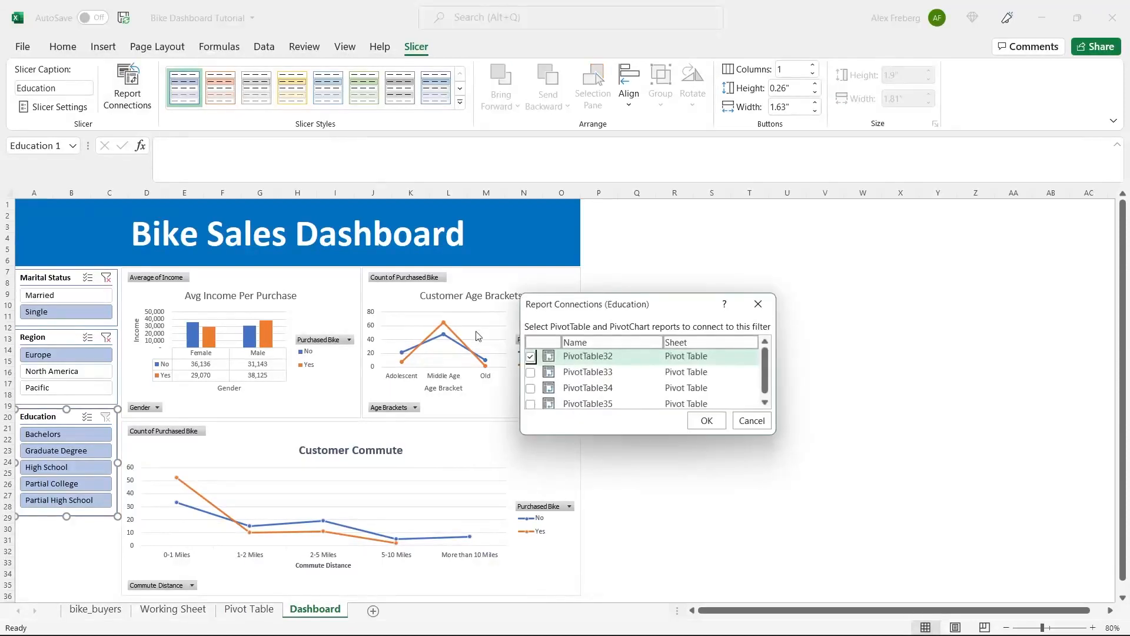
pyautogui.click(531, 404)
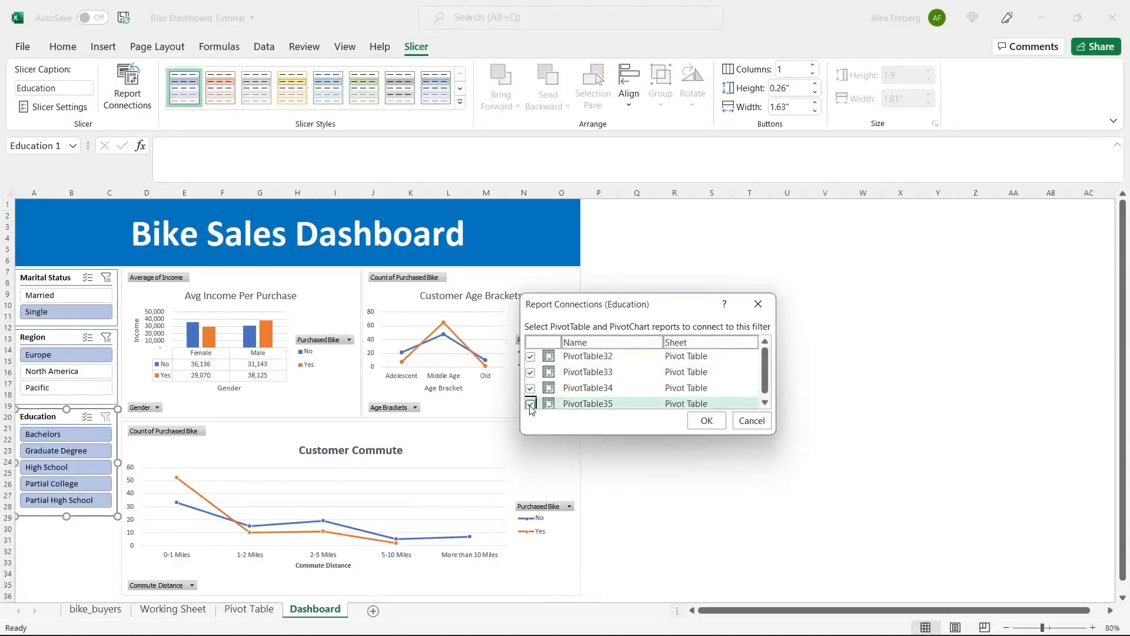
pyautogui.click(706, 421)
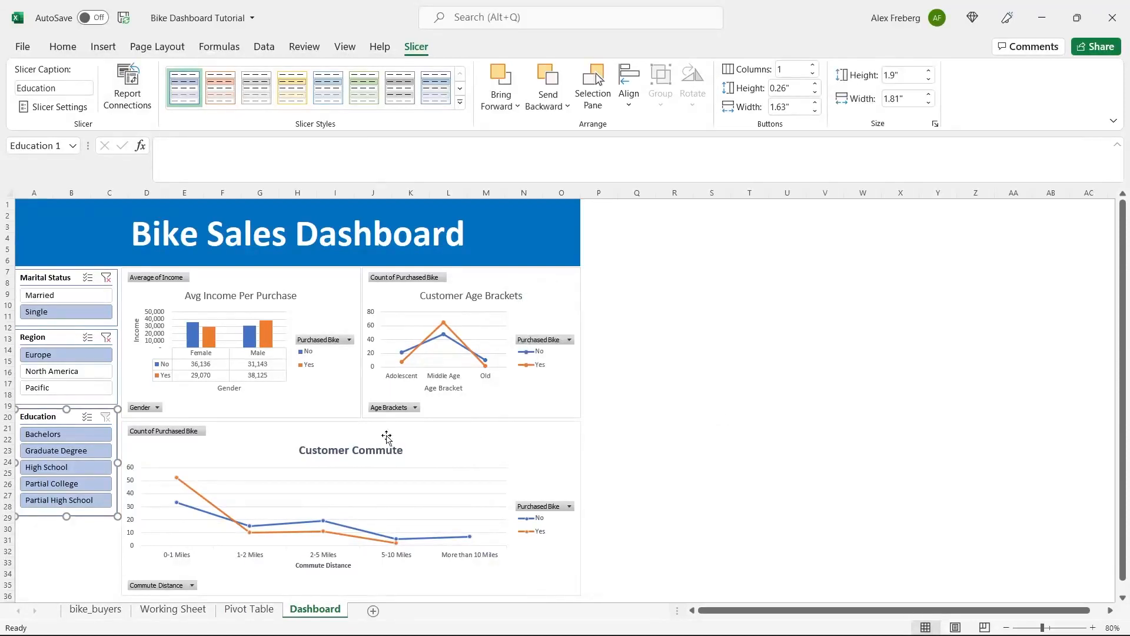
# Test the Education slicer with Partial High School, and clear the Region and Education filters.
pyautogui.click(79, 500)
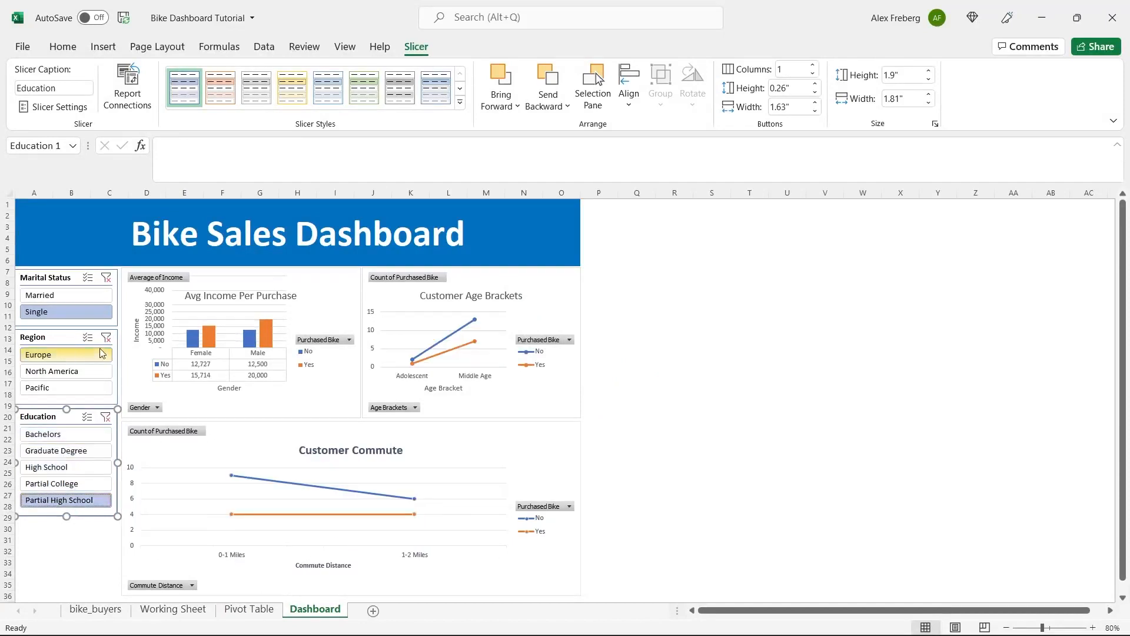
pyautogui.moveTo(101, 354); pyautogui.dragTo(102, 388)
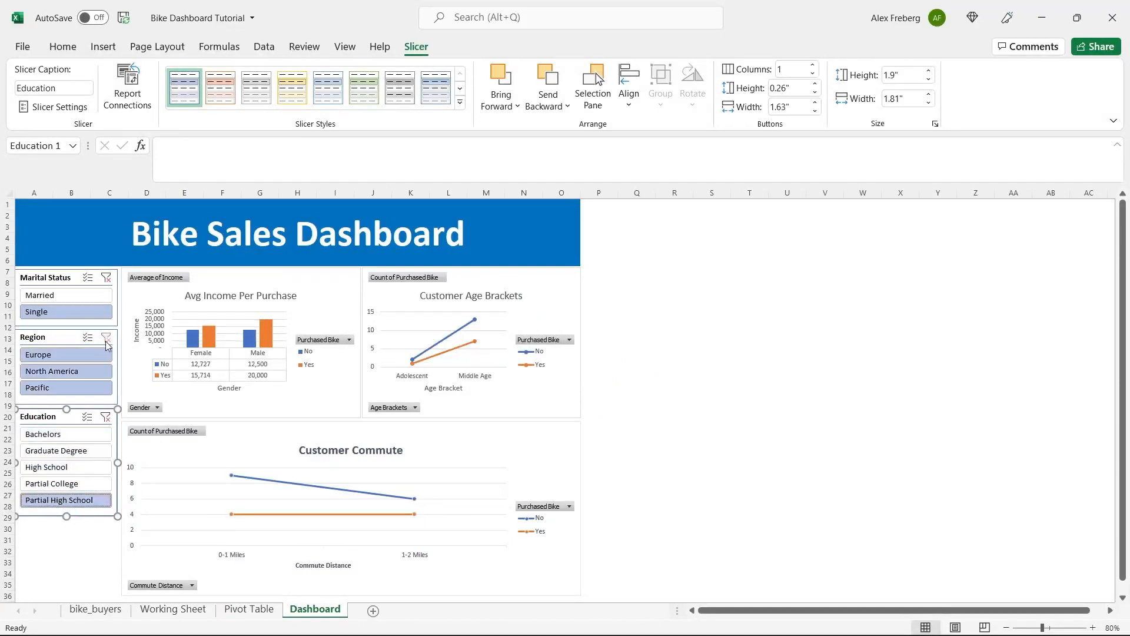
pyautogui.click(105, 417)
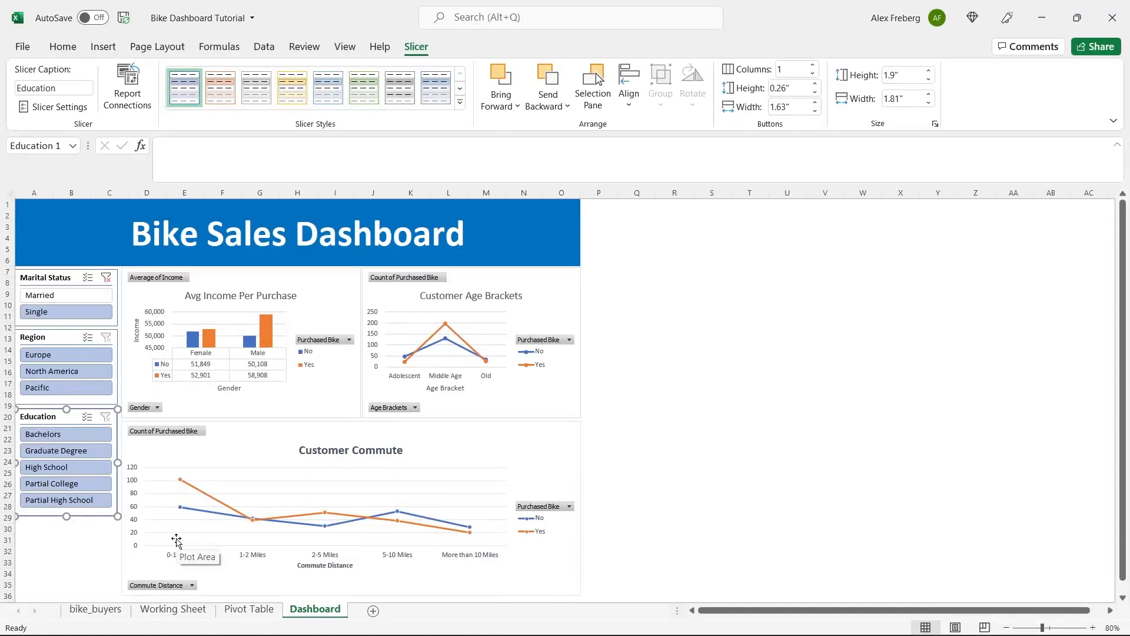
# Compare the charts for Bachelors in Europe, Bachelors in all regions, and Graduate Degree in all regions.
pyautogui.click(74, 436)
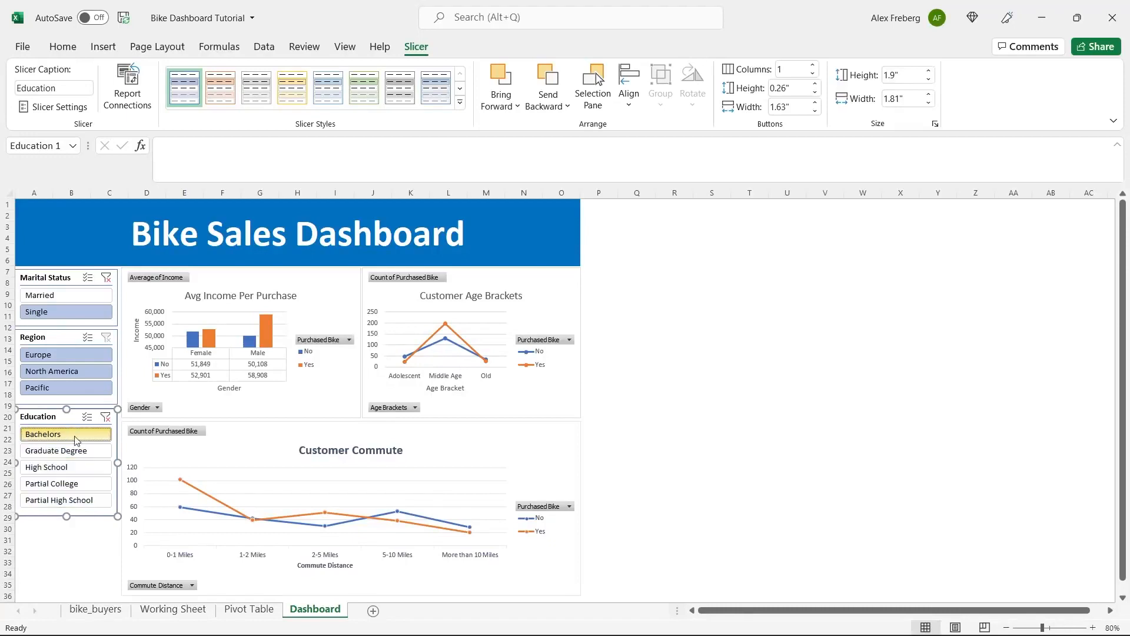
pyautogui.click(62, 355)
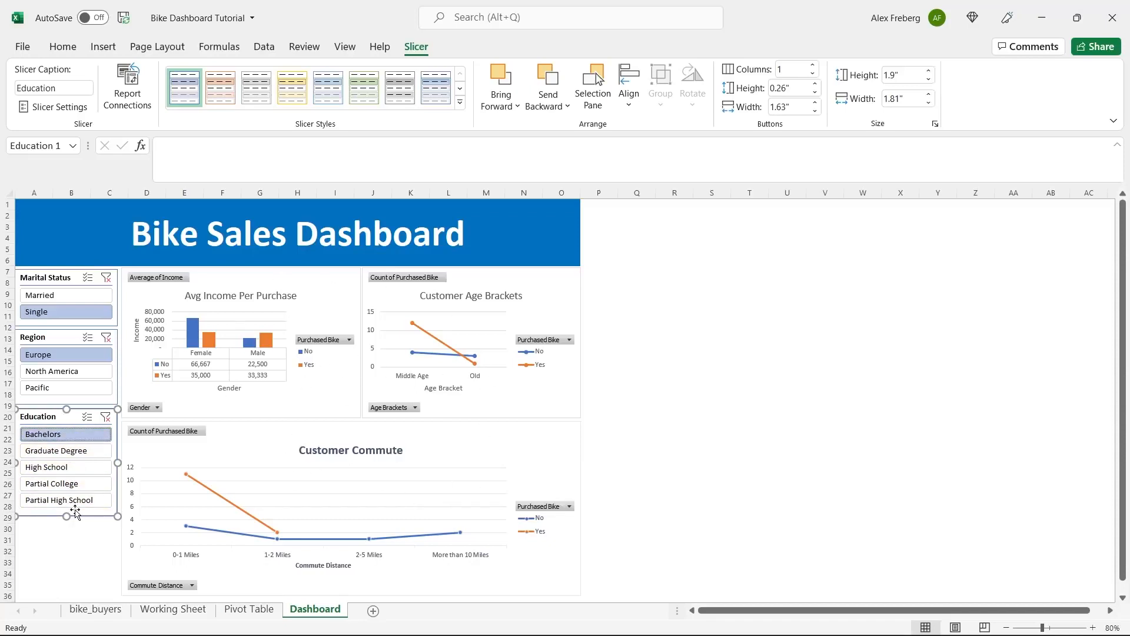
pyautogui.click(107, 337)
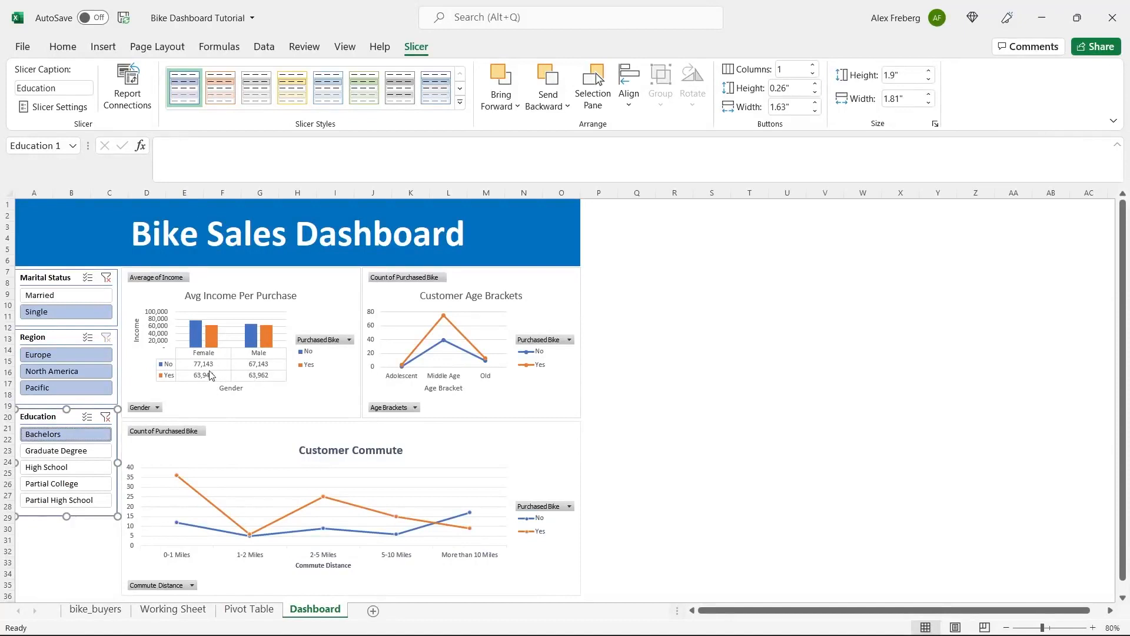
pyautogui.click(88, 455)
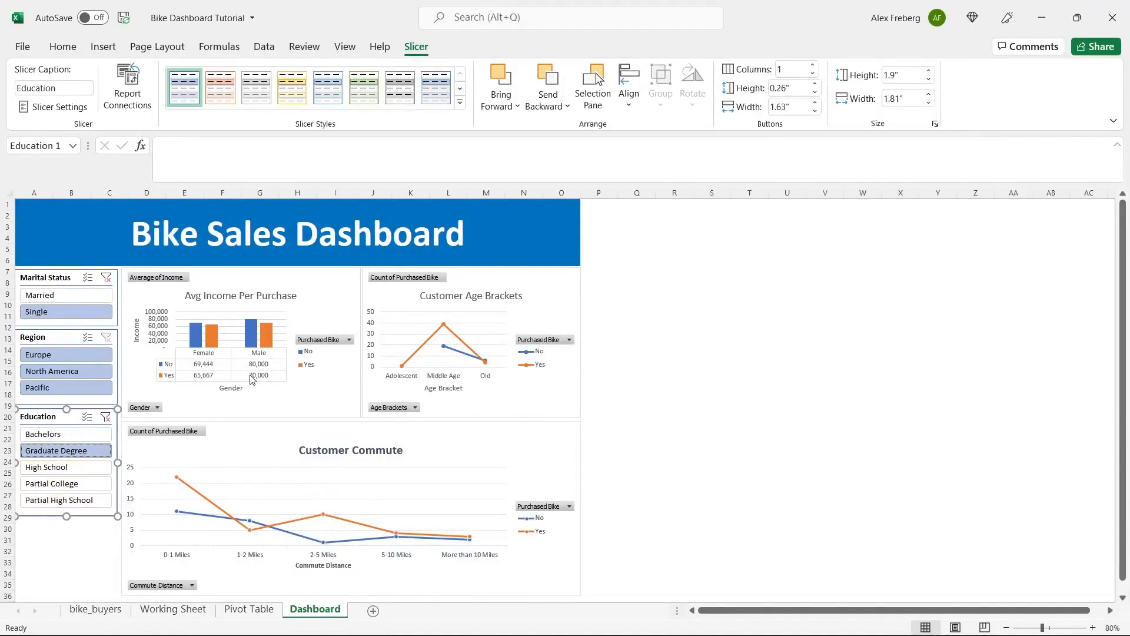
# Clear the Education and Marital Status slicer filters so the charts include all customers.
pyautogui.click(106, 417)
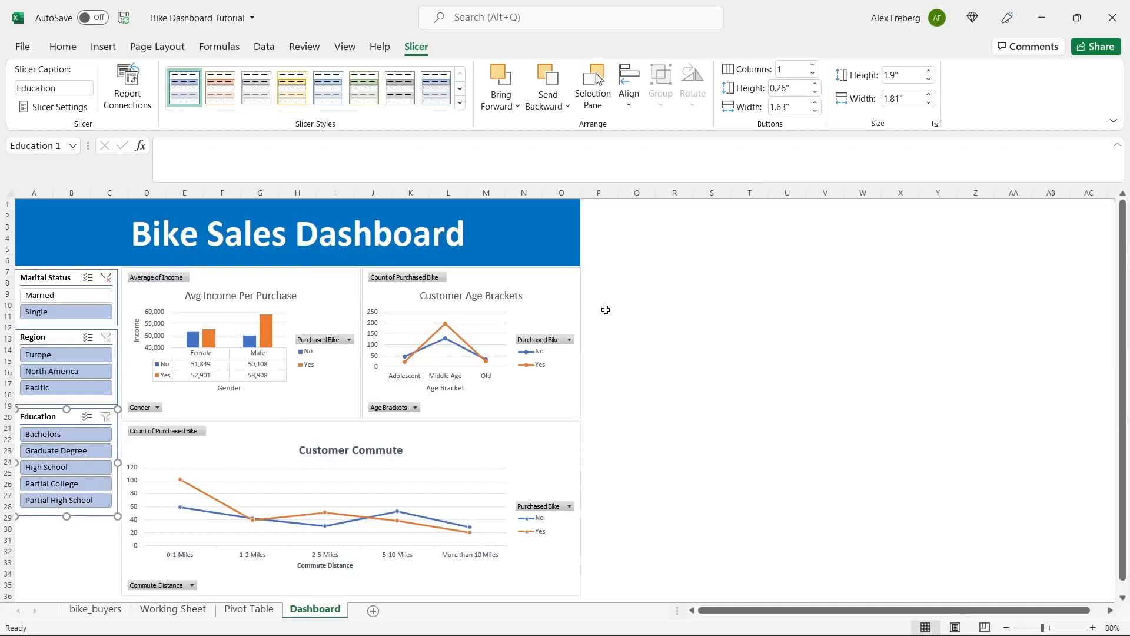
pyautogui.click(106, 277)
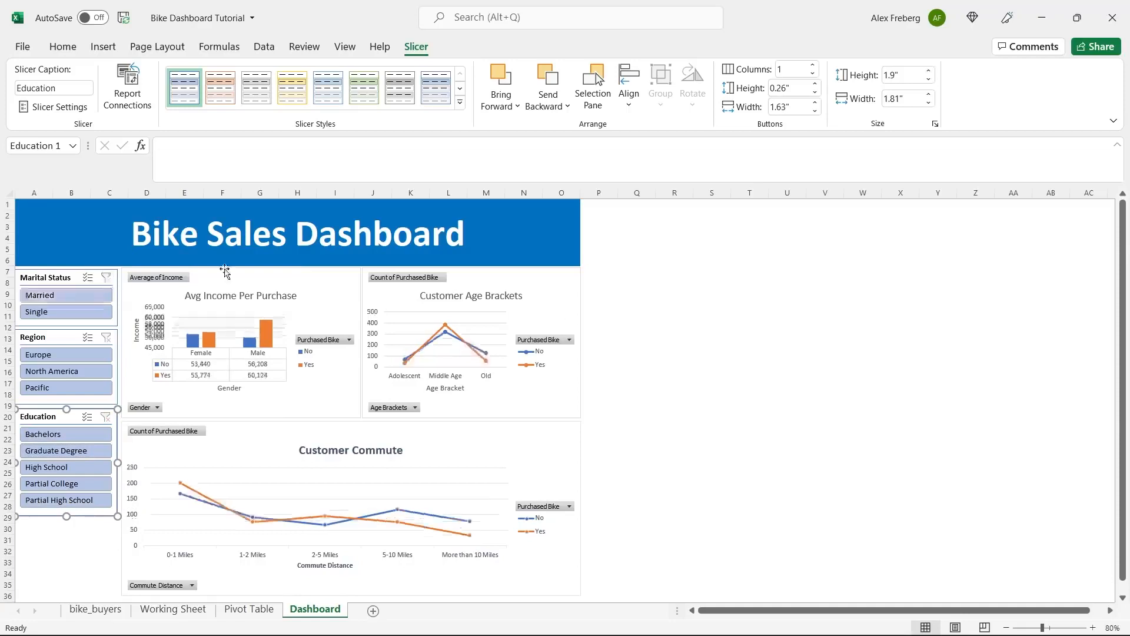
# Change the fill of the Bike Sales Dashboard title banner to a darker shade of the theme blue.
pyautogui.click(534, 224)
pyautogui.click(253, 100)
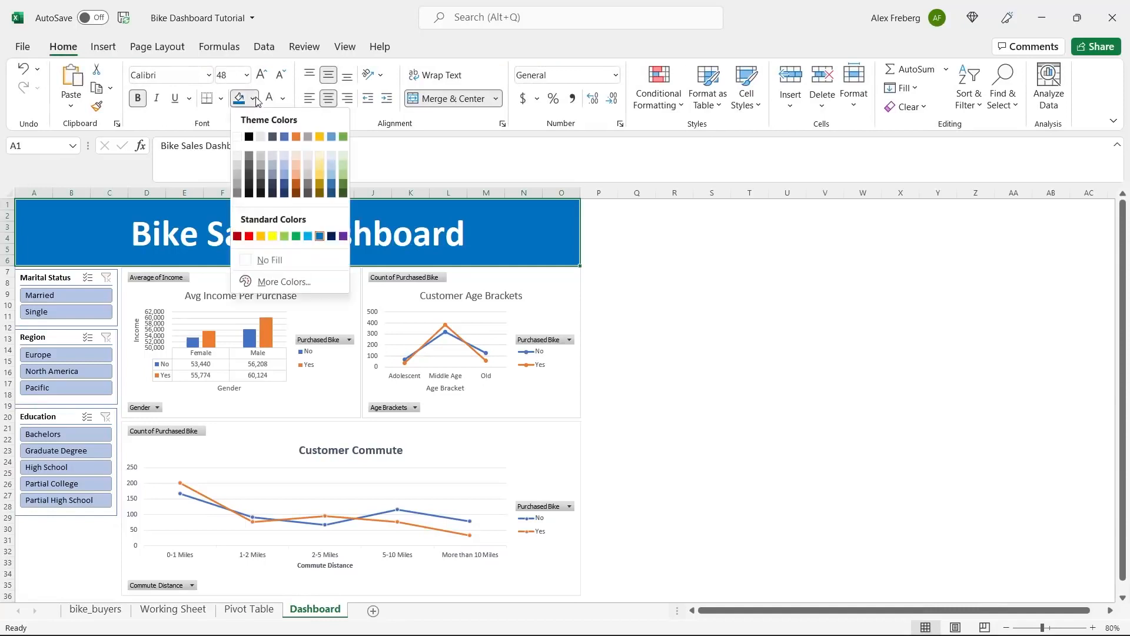
pyautogui.click(286, 186)
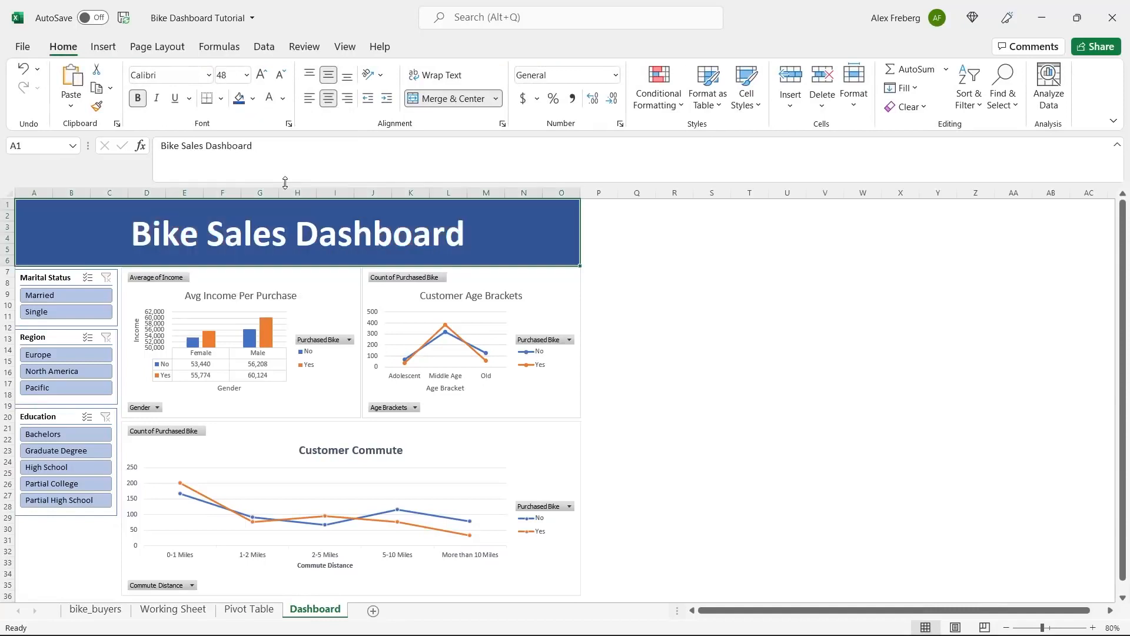
pyautogui.click(650, 315)
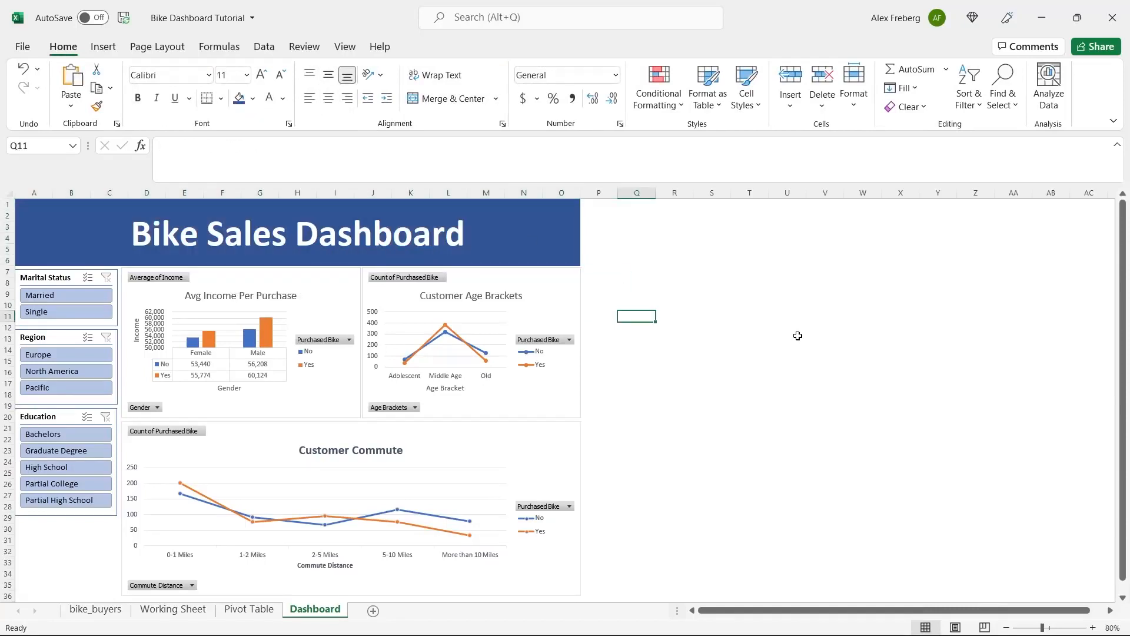